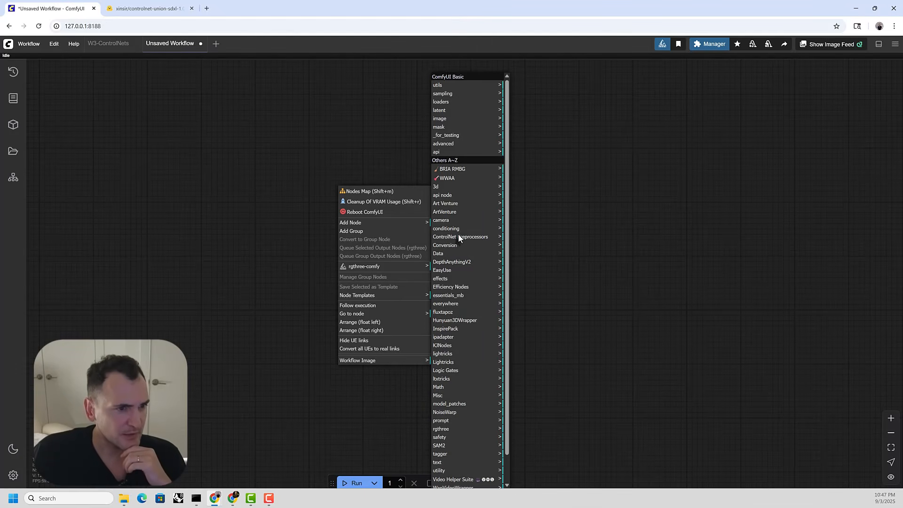
Add a Load Checkpoint node from the loaders category and place it in the upper-left part of the canvas
{"action": "scroll", "coordinate": [457, 439], "scroll_direction": "down", "scroll_amount": 1}
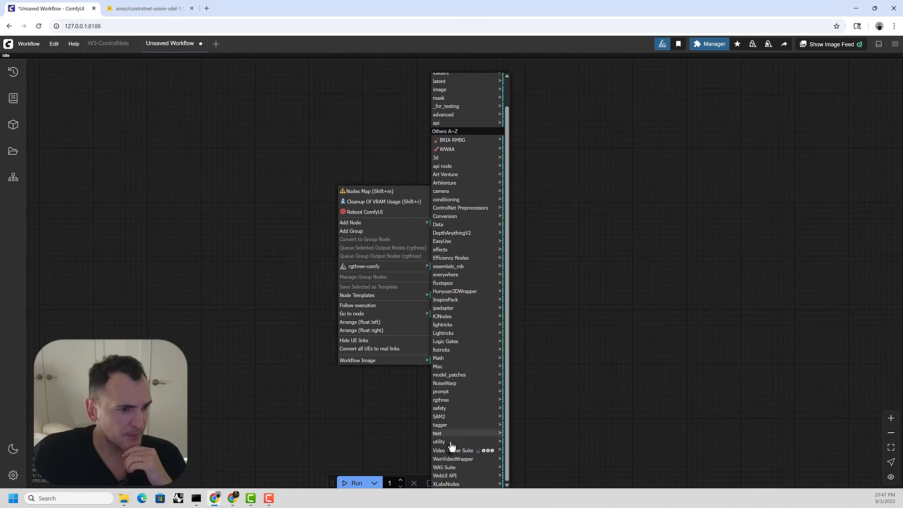
{"action": "left_click", "coordinate": [450, 443]}
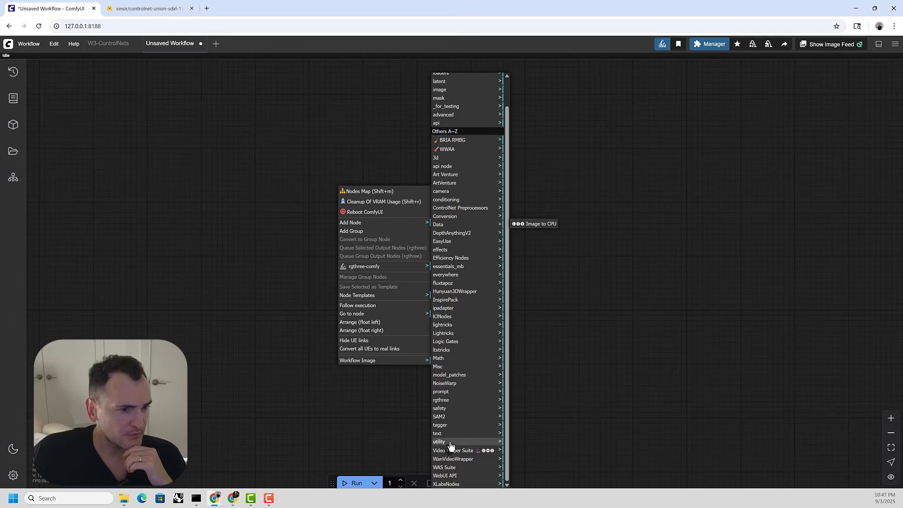
{"action": "left_click", "coordinate": [446, 370]}
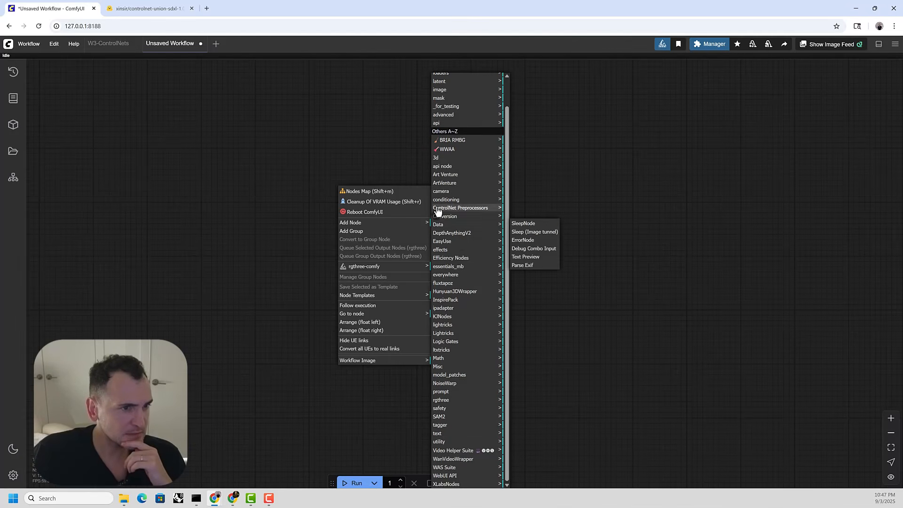
{"action": "scroll", "coordinate": [468, 186], "scroll_direction": "up", "scroll_amount": 1}
{"action": "left_click", "coordinate": [451, 103]}
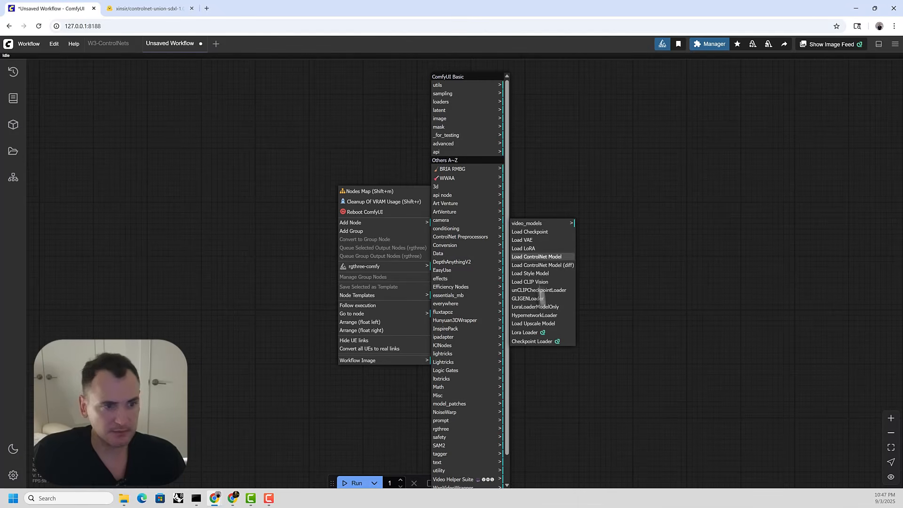
{"action": "left_click", "coordinate": [521, 233]}
{"action": "left_click_drag", "start_coordinate": [428, 213], "coordinate": [328, 178]}
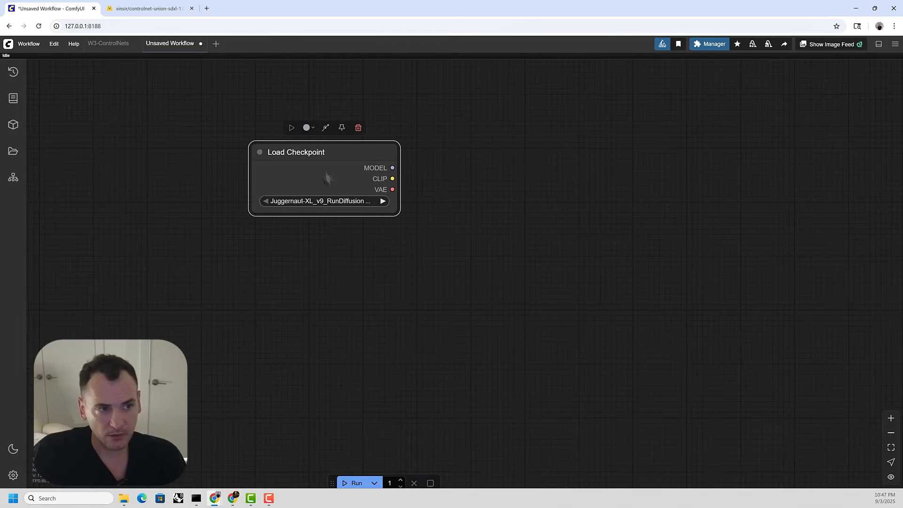
Set the Load Checkpoint node's model to sd_xl_base_1.0.safetensors
{"action": "left_click", "coordinate": [317, 201]}
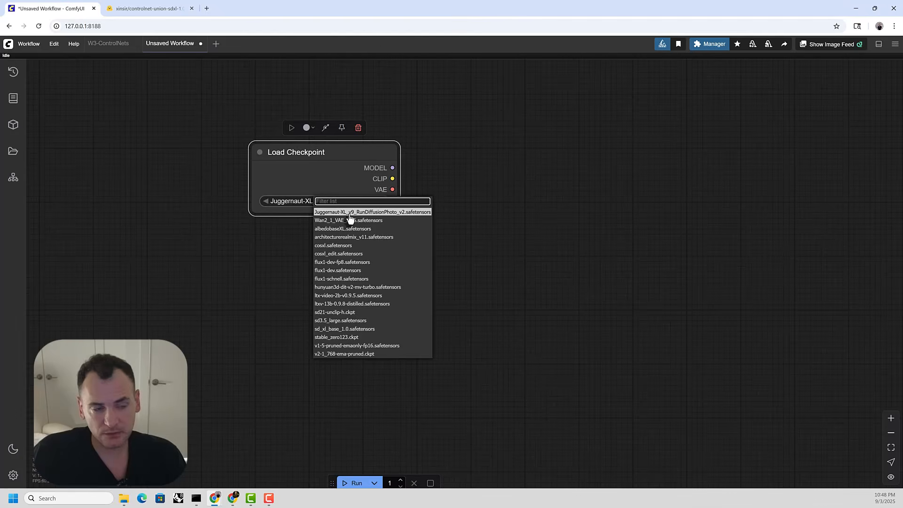
{"action": "left_click", "coordinate": [326, 330]}
{"action": "left_click", "coordinate": [386, 254]}
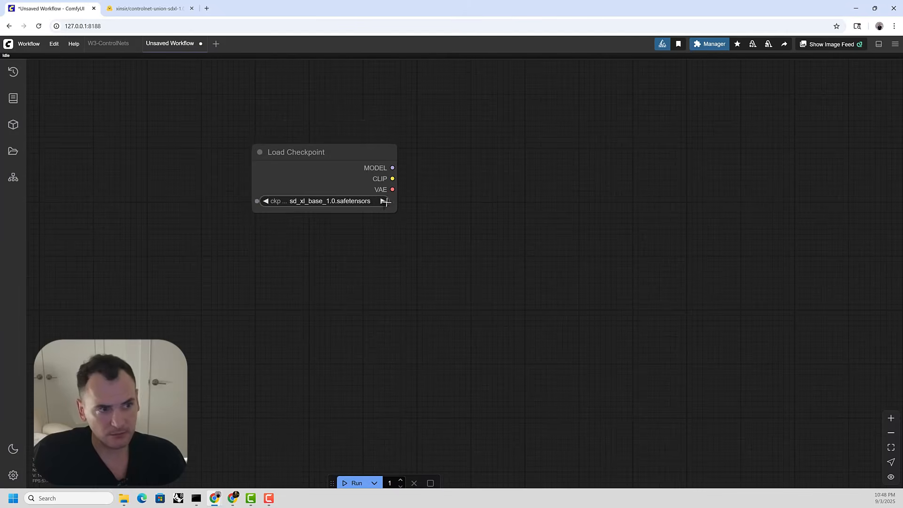
Add a CLIP Text Encode (Prompt) node and arrange it to the right of the Load Checkpoint node
{"action": "scroll", "coordinate": [375, 209], "scroll_direction": "down", "scroll_amount": 3}
{"action": "left_click_drag", "start_coordinate": [458, 233], "coordinate": [410, 255]}
{"action": "scroll", "coordinate": [374, 197], "scroll_direction": "up", "scroll_amount": 3}
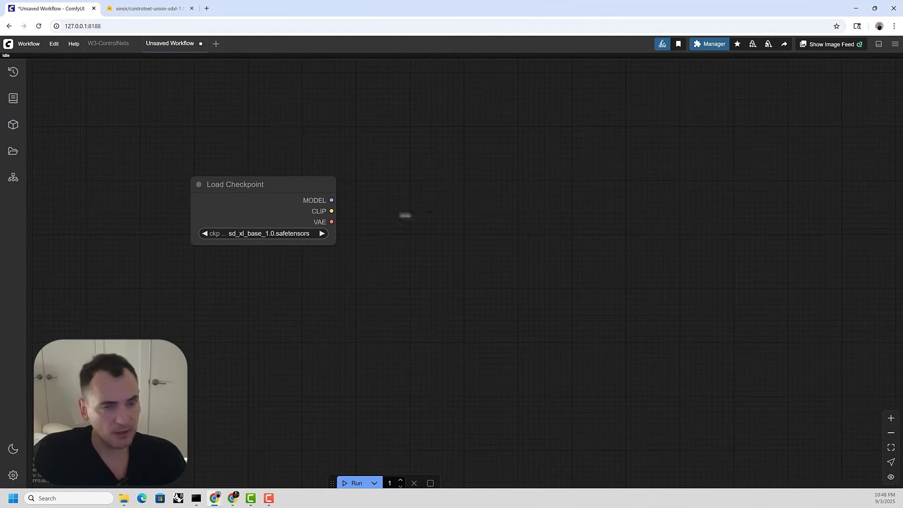
{"action": "double_click", "coordinate": [429, 207]}
{"action": "type", "text": "clip"}
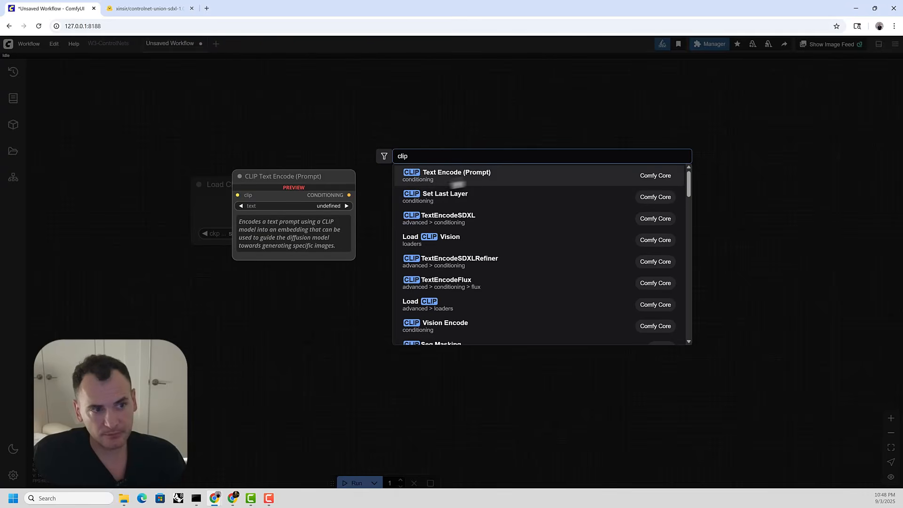
{"action": "left_click", "coordinate": [446, 179]}
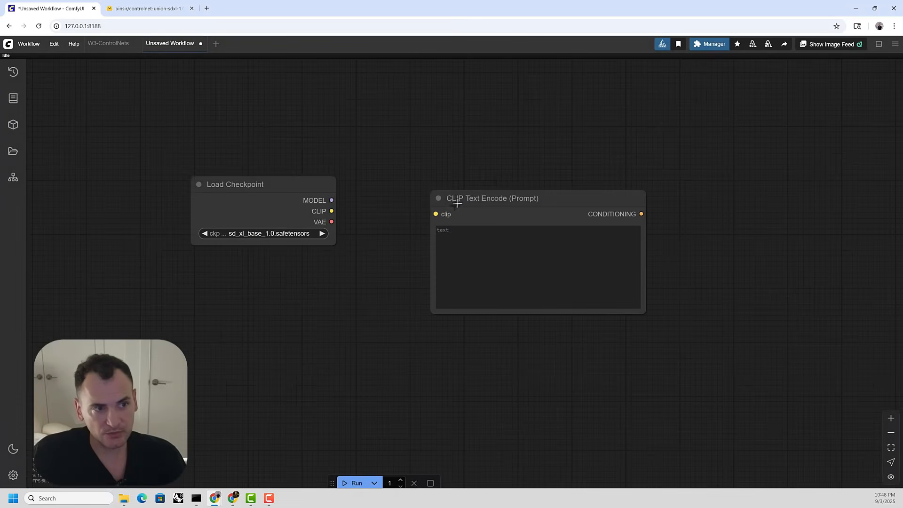
{"action": "left_click_drag", "start_coordinate": [499, 198], "coordinate": [474, 115]}
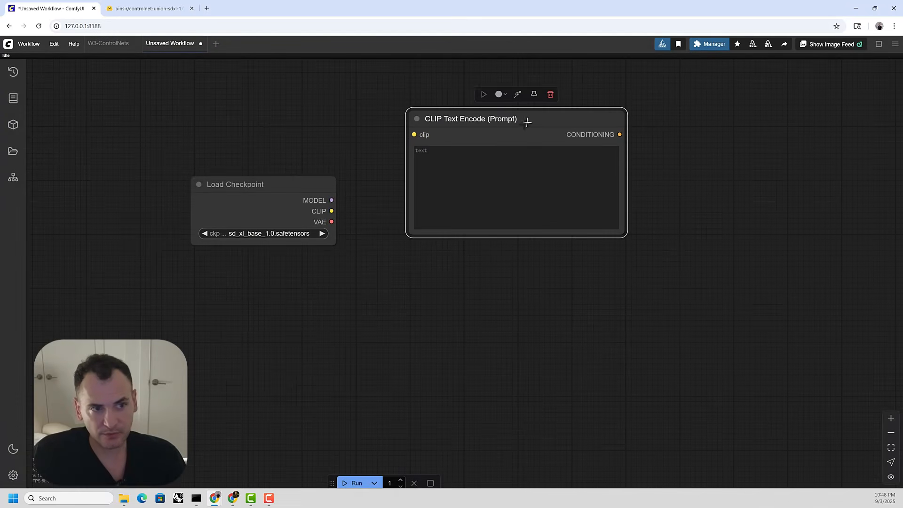
{"action": "left_click_drag", "start_coordinate": [526, 122], "coordinate": [554, 137]}
{"action": "left_click_drag", "start_coordinate": [258, 193], "coordinate": [209, 177]}
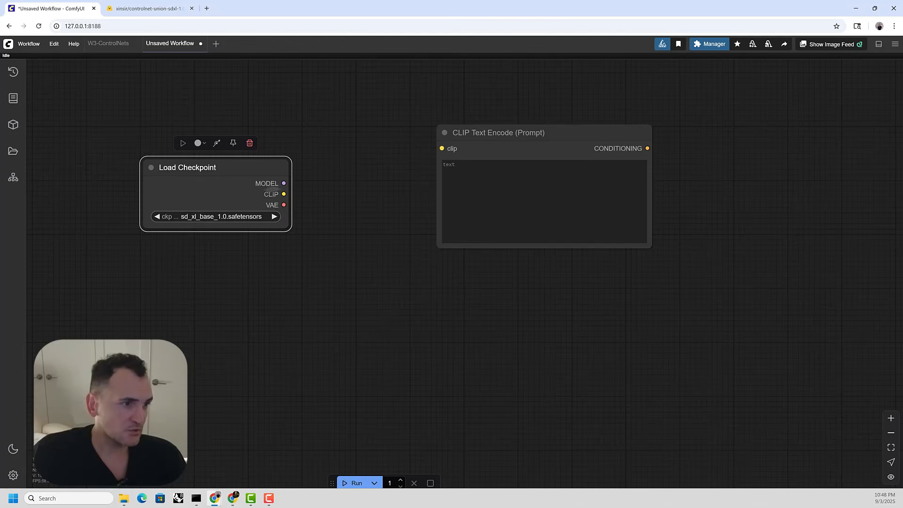
{"action": "scroll", "coordinate": [244, 186], "scroll_direction": "up", "scroll_amount": 2}
{"action": "scroll", "coordinate": [280, 185], "scroll_direction": "down", "scroll_amount": 2}
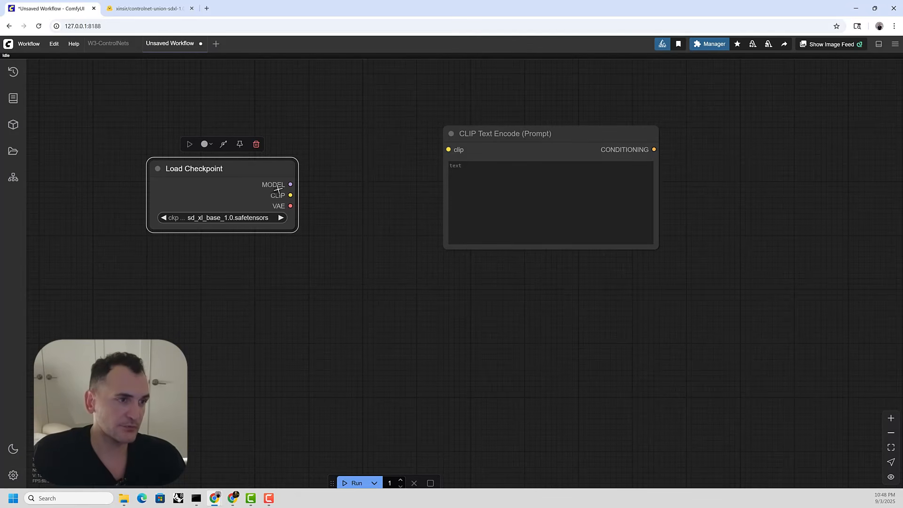
{"action": "left_click_drag", "start_coordinate": [500, 148], "coordinate": [458, 142]}
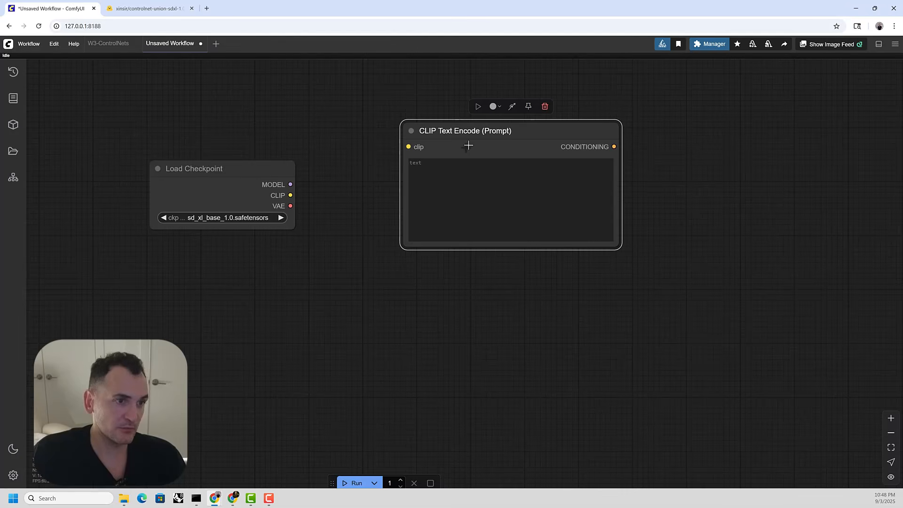
{"action": "left_click", "coordinate": [443, 179]}
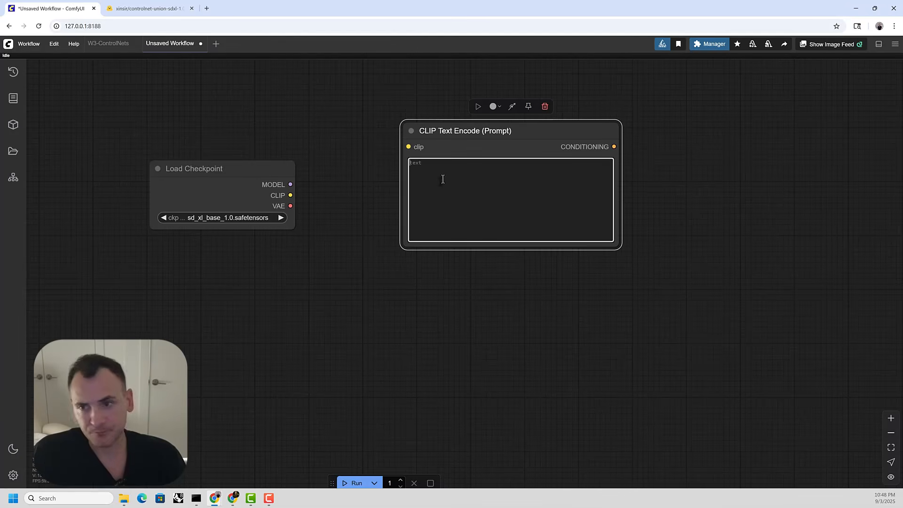
{"action": "scroll", "coordinate": [443, 179], "scroll_direction": "down", "scroll_amount": 2}
{"action": "scroll", "coordinate": [563, 216], "scroll_direction": "right", "scroll_amount": 3}
{"action": "double_click", "coordinate": [619, 201]}
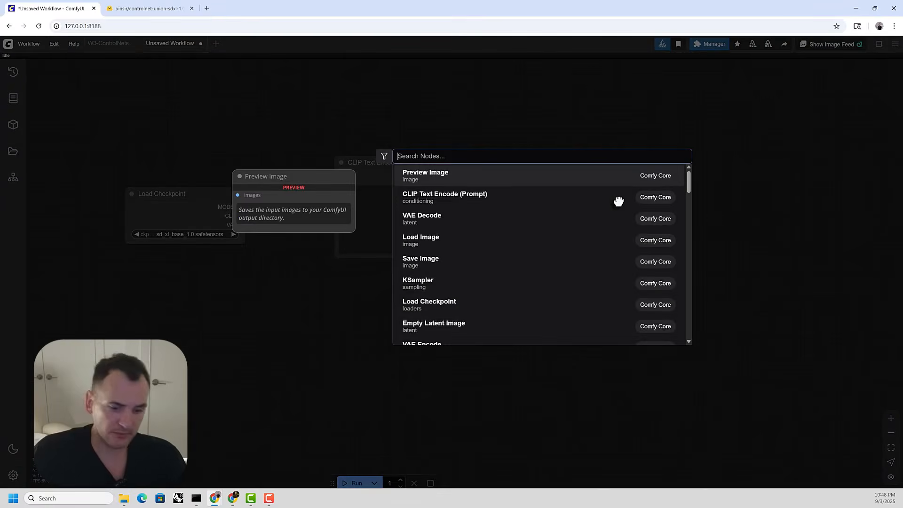
{"action": "left_click", "coordinate": [581, 87]}
Connect the checkpoint's CLIP output to the CLIP Text Encode node and to a duplicate of that node placed below it
{"action": "left_click_drag", "start_coordinate": [276, 200], "coordinate": [405, 167]}
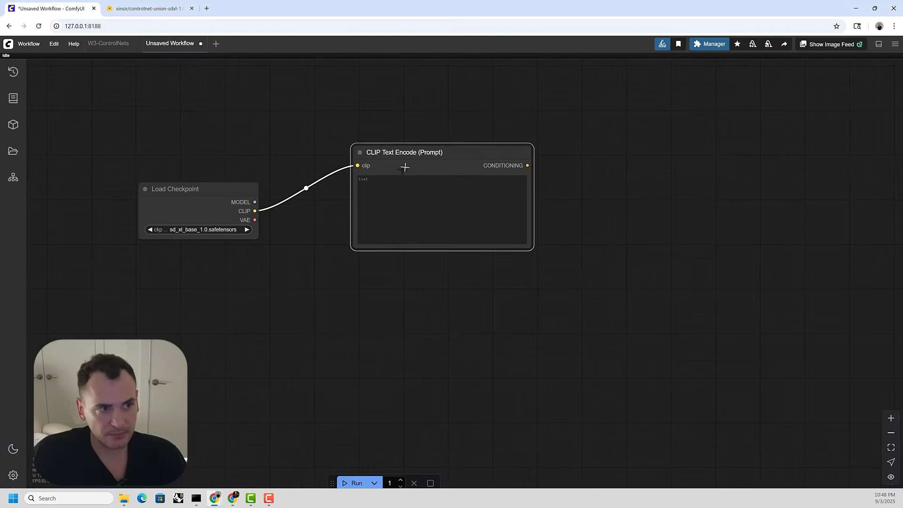
{"action": "key", "text": "ctrl+c"}
{"action": "key", "text": "ctrl+v"}
{"action": "left_click_drag", "start_coordinate": [461, 170], "coordinate": [393, 300]}
{"action": "left_click", "coordinate": [268, 270]}
{"action": "left_click_drag", "start_coordinate": [254, 211], "coordinate": [395, 286]}
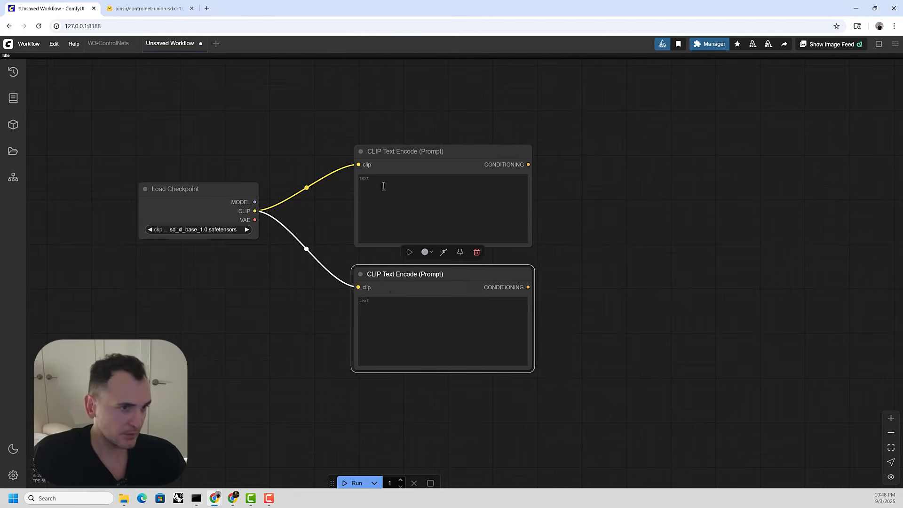
Enter the prompt "modern house, natural environment, wood, glass, concrete" in the upper CLIP Text Encode node
{"action": "left_click", "coordinate": [384, 186]}
{"action": "type", "text": "modern"}
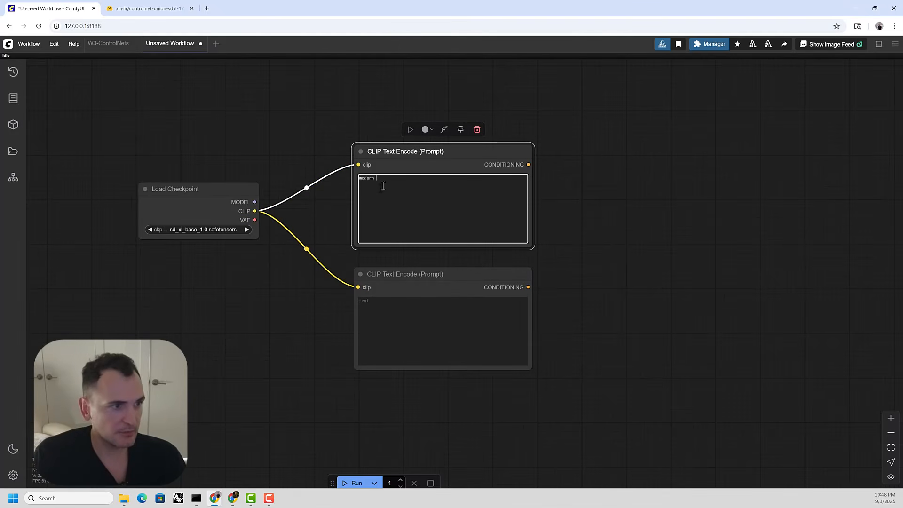
{"action": "key", "text": "BackSpace"}
{"action": "key", "text": "BackSpace"}
{"action": "key", "text": "BackSpace"}
{"action": "type", "text": "ment,"}
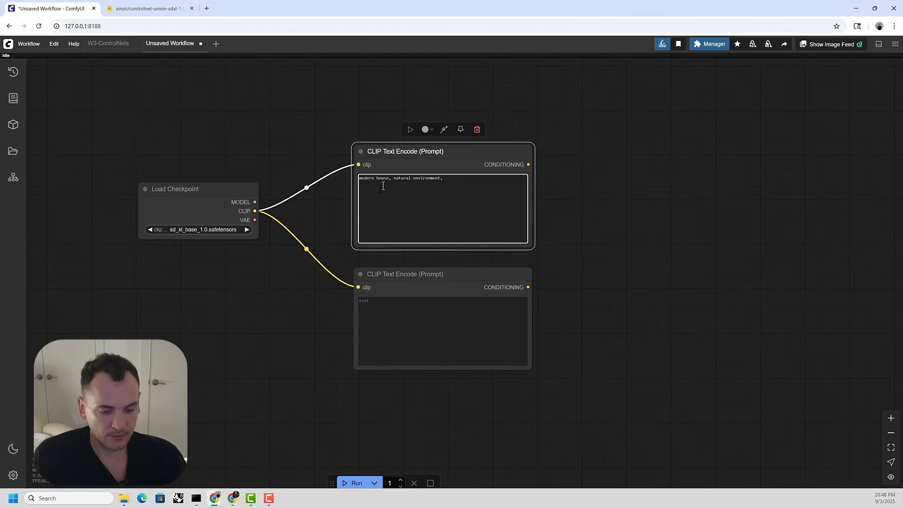
{"action": "type", "text": "glass, concrete"}
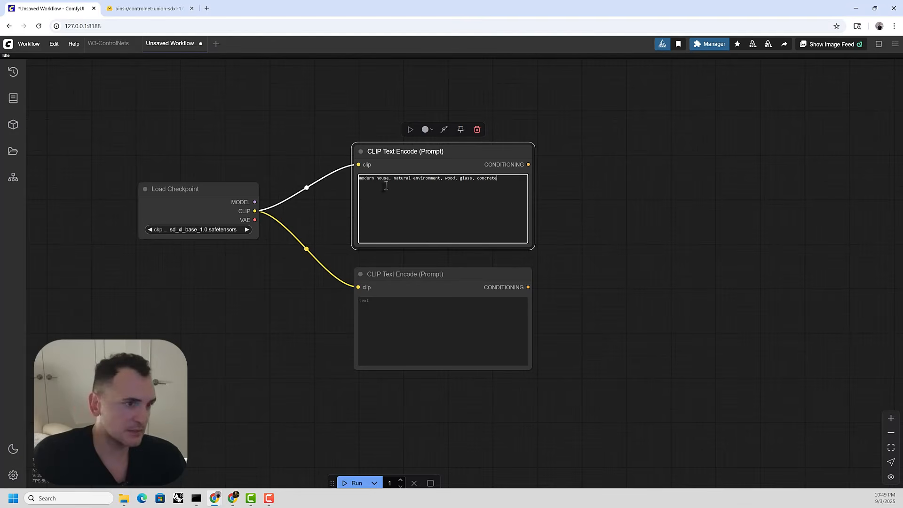
Enter "watermark, text" as the negative prompt in the lower CLIP Text Encode node
{"action": "left_click", "coordinate": [395, 320]}
{"action": "left_click_drag", "start_coordinate": [612, 209], "coordinate": [653, 219]}
{"action": "scroll", "coordinate": [455, 285], "scroll_direction": "up", "scroll_amount": 2}
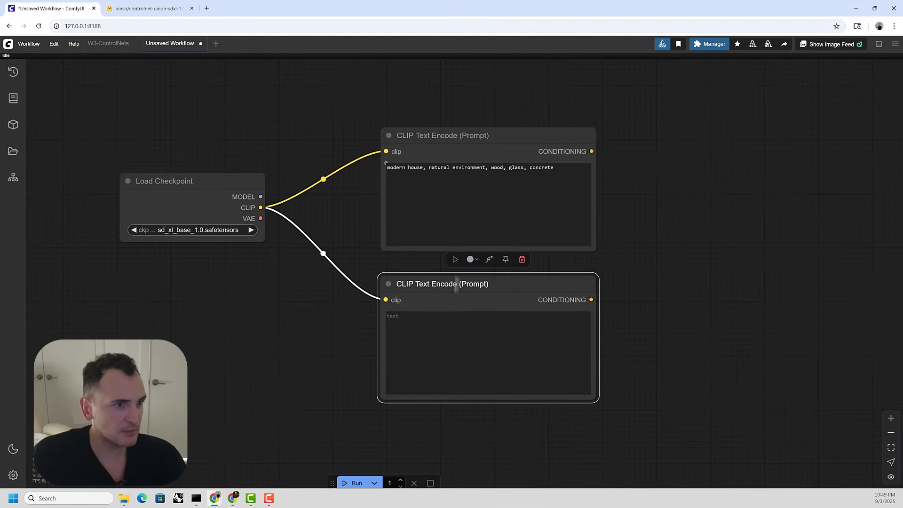
{"action": "left_click", "coordinate": [414, 360]}
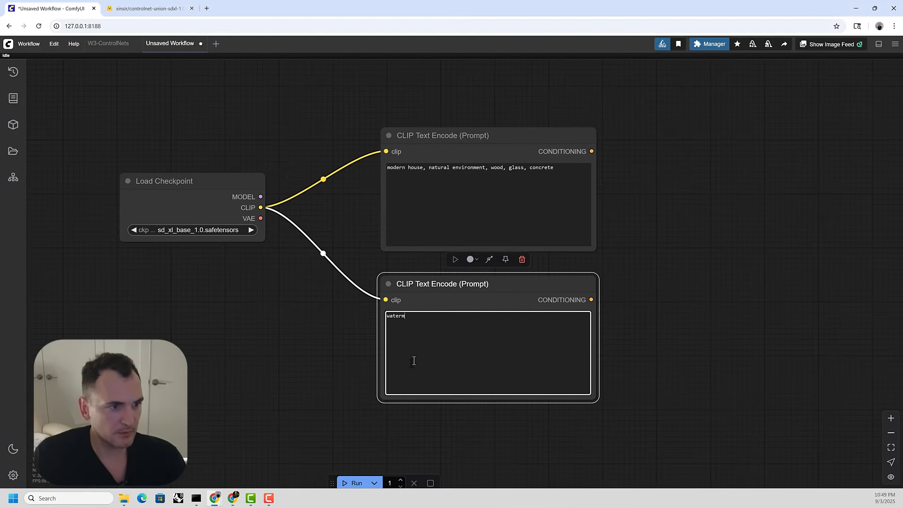
{"action": "left_click", "coordinate": [325, 357]}
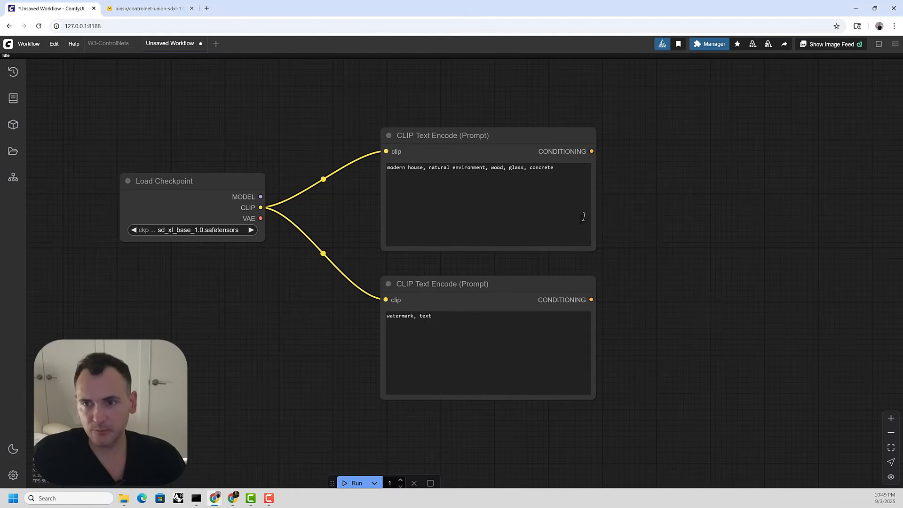
Add a KSampler node and place it to the right of the two CLIP Text Encode nodes
{"action": "scroll", "coordinate": [583, 216], "scroll_direction": "down", "scroll_amount": 2}
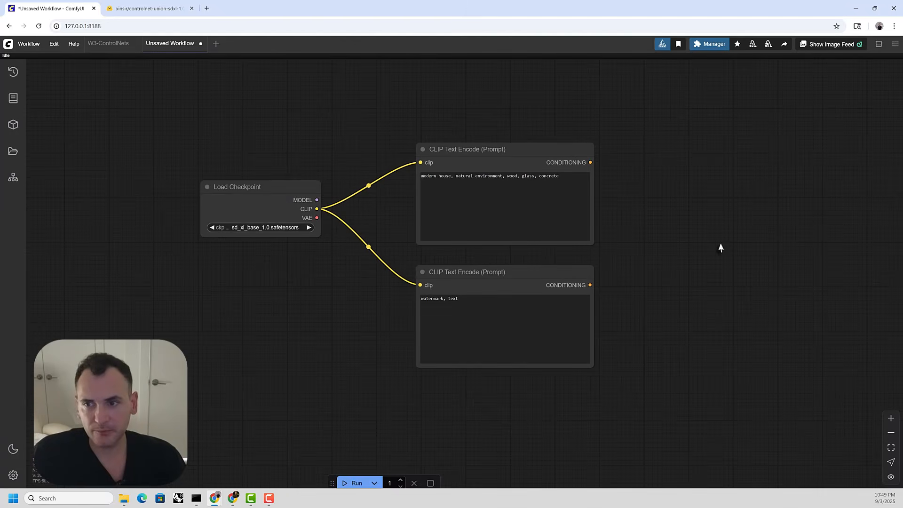
{"action": "double_click", "coordinate": [699, 221]}
{"action": "type", "text": "ksampl"}
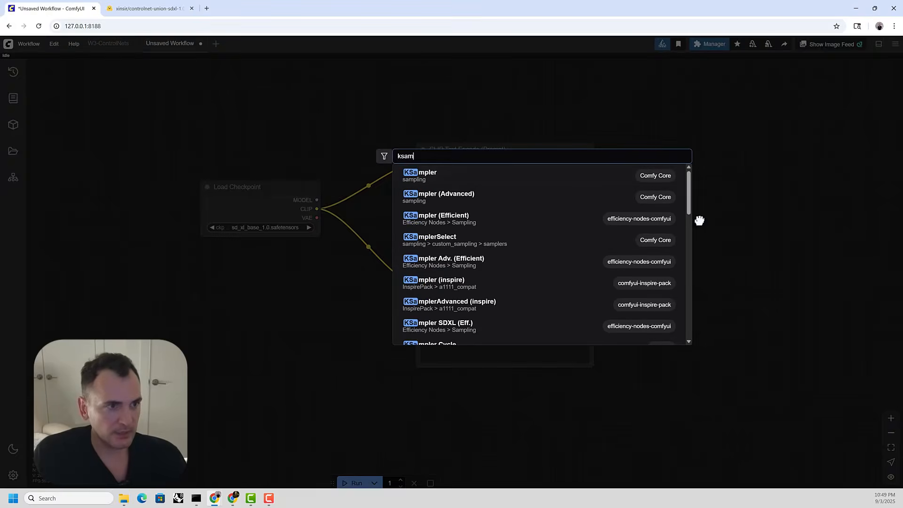
{"action": "left_click", "coordinate": [456, 178]}
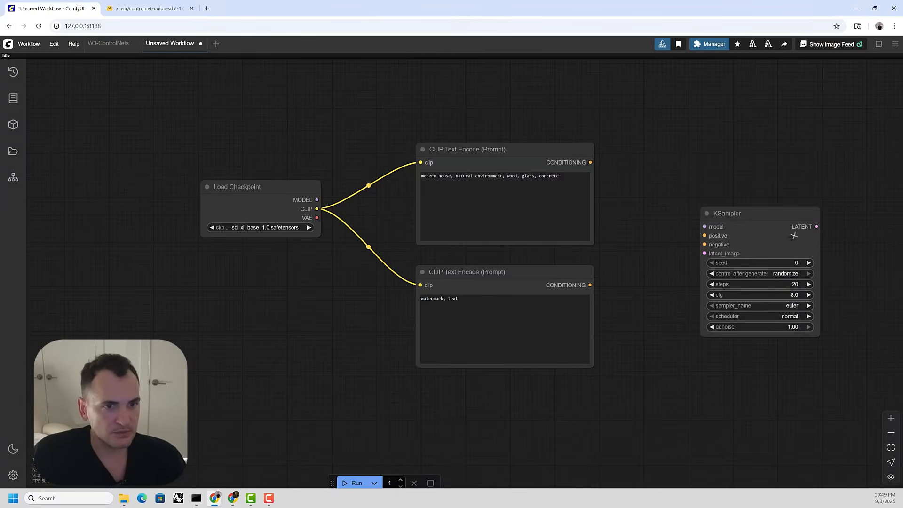
{"action": "left_click_drag", "start_coordinate": [794, 234], "coordinate": [804, 174]}
{"action": "left_click_drag", "start_coordinate": [639, 162], "coordinate": [583, 163]}
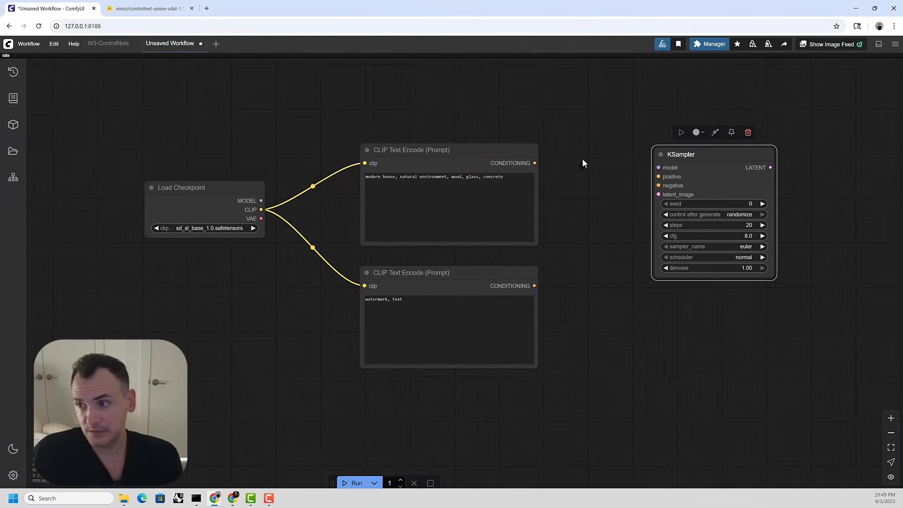
Connect the checkpoint's MODEL output and the upper and lower prompts' CONDITIONING outputs to the KSampler's model, positive and negative inputs
{"action": "left_click_drag", "start_coordinate": [588, 248], "coordinate": [639, 255]}
{"action": "left_click_drag", "start_coordinate": [335, 208], "coordinate": [632, 177]}
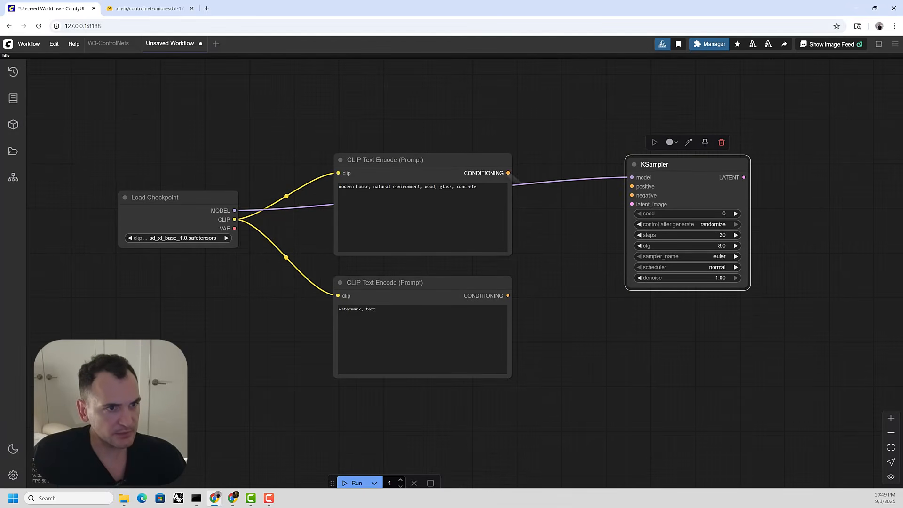
{"action": "left_click_drag", "start_coordinate": [508, 172], "coordinate": [631, 186]}
{"action": "left_click_drag", "start_coordinate": [508, 295], "coordinate": [632, 196]}
Add an Empty Latent Image node and place it below the lower CLIP Text Encode node
{"action": "scroll", "coordinate": [580, 238], "scroll_direction": "down", "scroll_amount": 3}
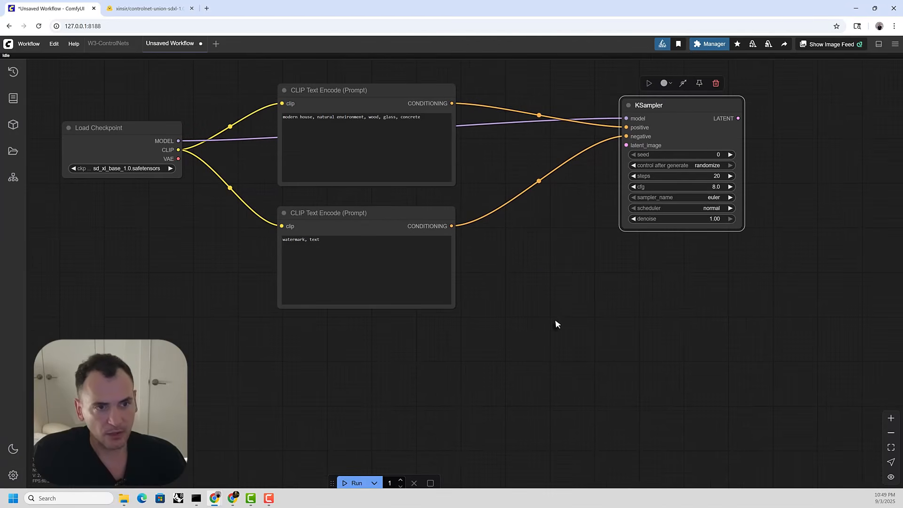
{"action": "double_click", "coordinate": [555, 321]}
{"action": "type", "text": "empt"}
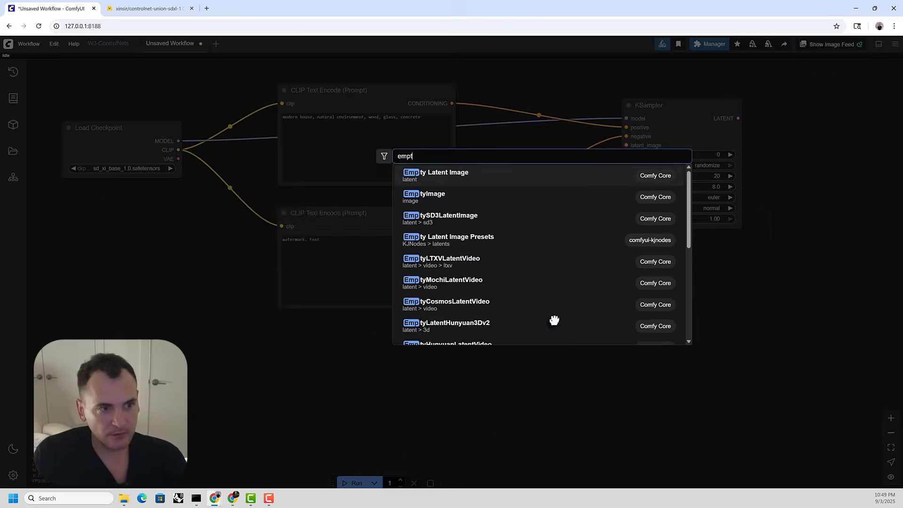
{"action": "left_click", "coordinate": [449, 172]}
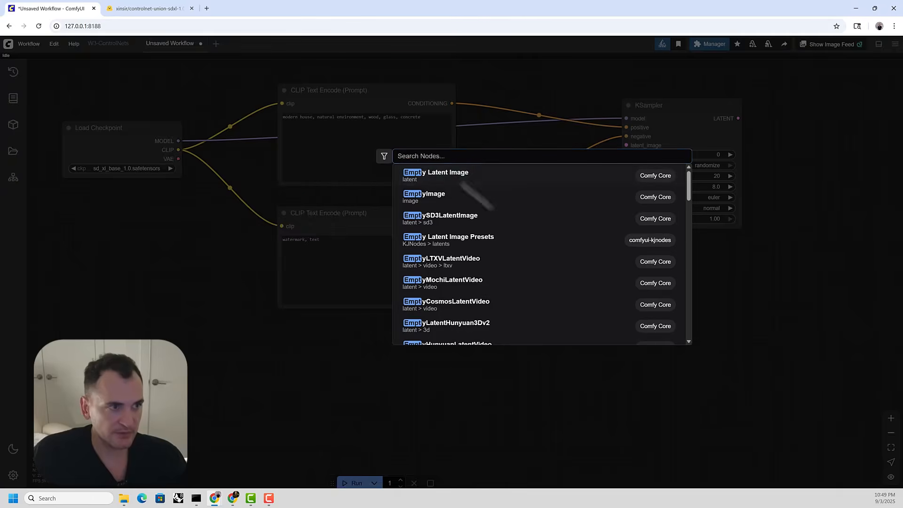
{"action": "left_click_drag", "start_coordinate": [609, 321], "coordinate": [412, 353]}
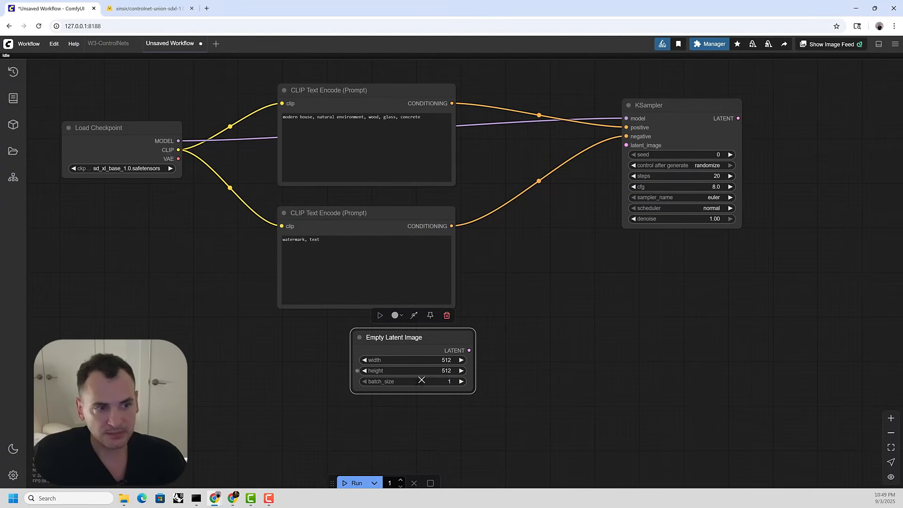
Set the Empty Latent Image to 1024 by 1024 and connect its LATENT output to the KSampler's latent_image input
{"action": "left_click", "coordinate": [424, 357]}
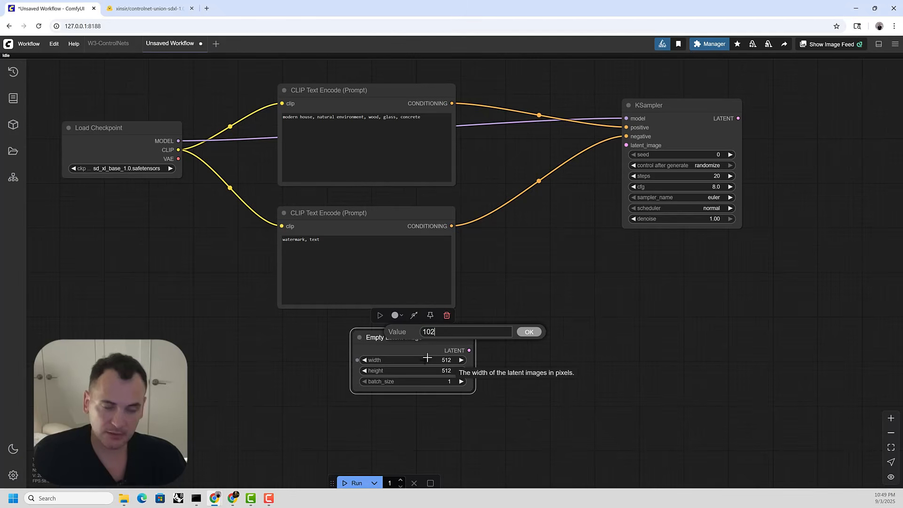
{"action": "type", "text": "1024"}
{"action": "key", "text": "Return"}
{"action": "left_click", "coordinate": [442, 371]}
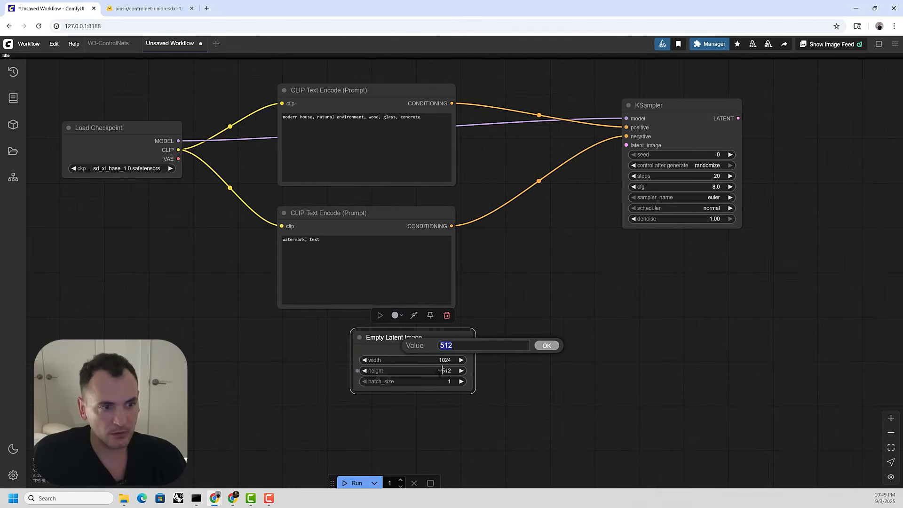
{"action": "type", "text": "1024"}
{"action": "key", "text": "Return"}
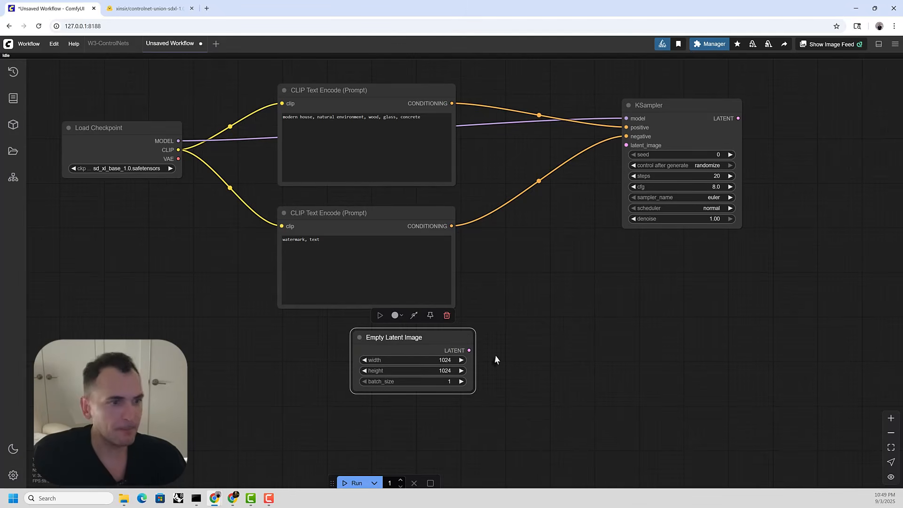
{"action": "left_click_drag", "start_coordinate": [468, 350], "coordinate": [626, 145]}
{"action": "left_click_drag", "start_coordinate": [677, 132], "coordinate": [645, 166]}
Add a VAE Decode node and place it to the right of the KSampler
{"action": "scroll", "coordinate": [608, 144], "scroll_direction": "down", "scroll_amount": 2}
{"action": "left_click_drag", "start_coordinate": [756, 193], "coordinate": [630, 192]}
{"action": "double_click", "coordinate": [654, 184]}
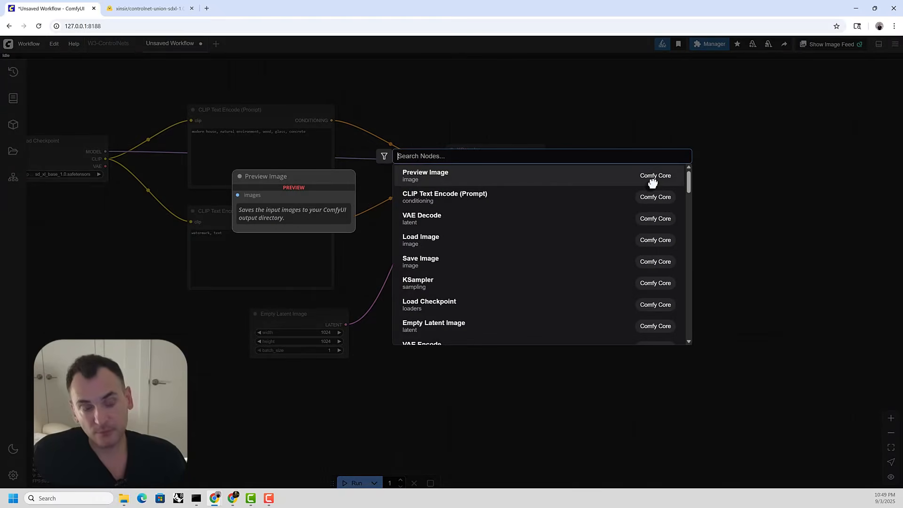
{"action": "type", "text": "decode"}
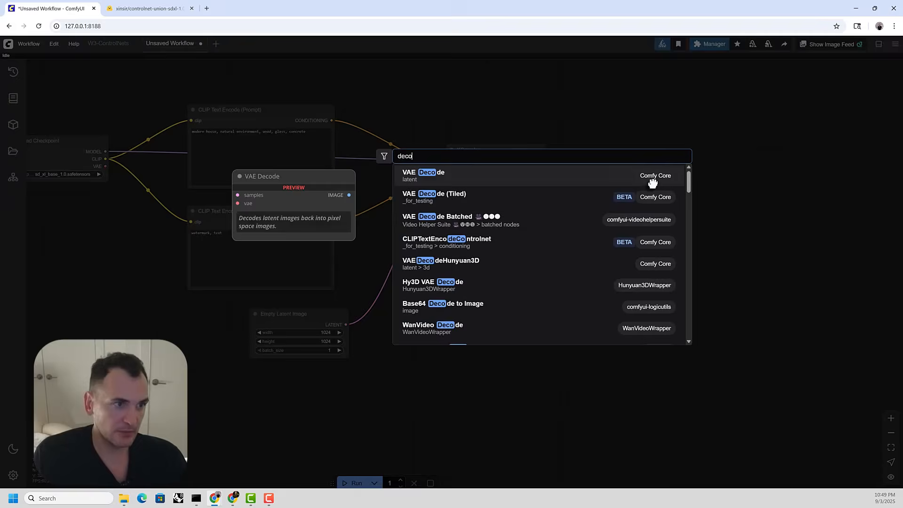
{"action": "left_click", "coordinate": [433, 175]}
{"action": "left_click_drag", "start_coordinate": [682, 177], "coordinate": [643, 153]}
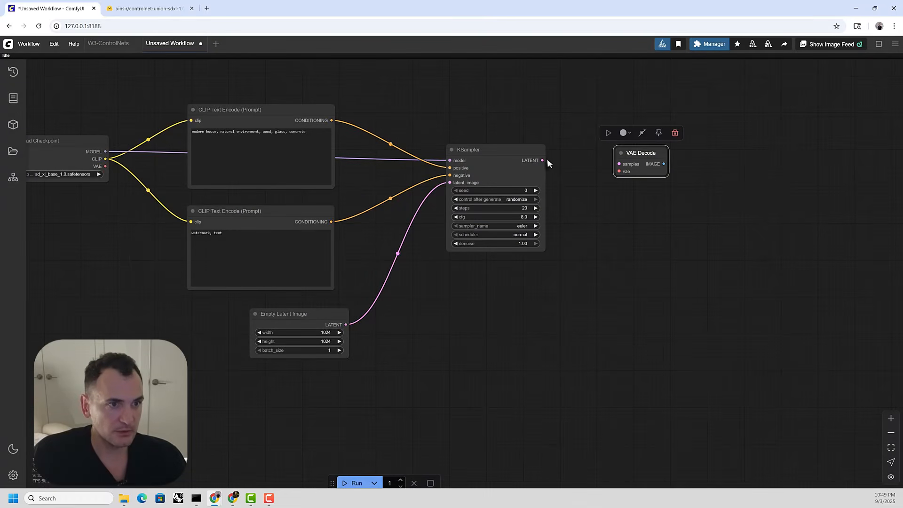
Connect the KSampler's LATENT output to VAE Decode's samples input and the checkpoint's VAE output to its vae input
{"action": "left_click_drag", "start_coordinate": [543, 161], "coordinate": [620, 163]}
{"action": "left_click_drag", "start_coordinate": [643, 257], "coordinate": [714, 291]}
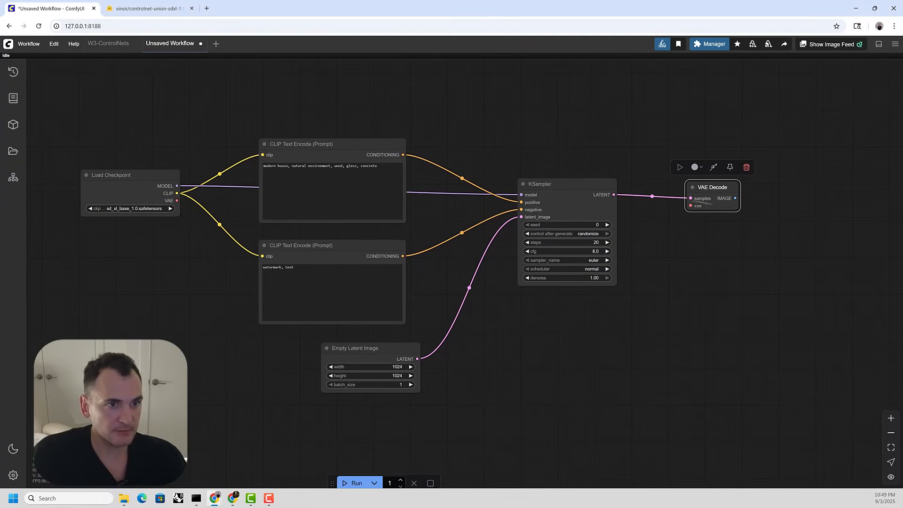
{"action": "left_click_drag", "start_coordinate": [177, 200], "coordinate": [690, 208]}
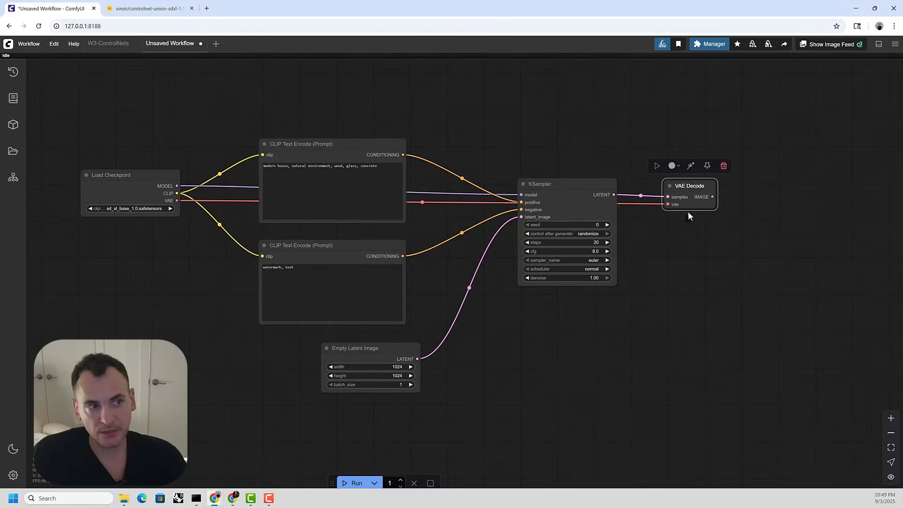
Add a Preview Image node to the right of VAE Decode and connect the decoded IMAGE output to it
{"action": "left_click_drag", "start_coordinate": [769, 253], "coordinate": [680, 254]}
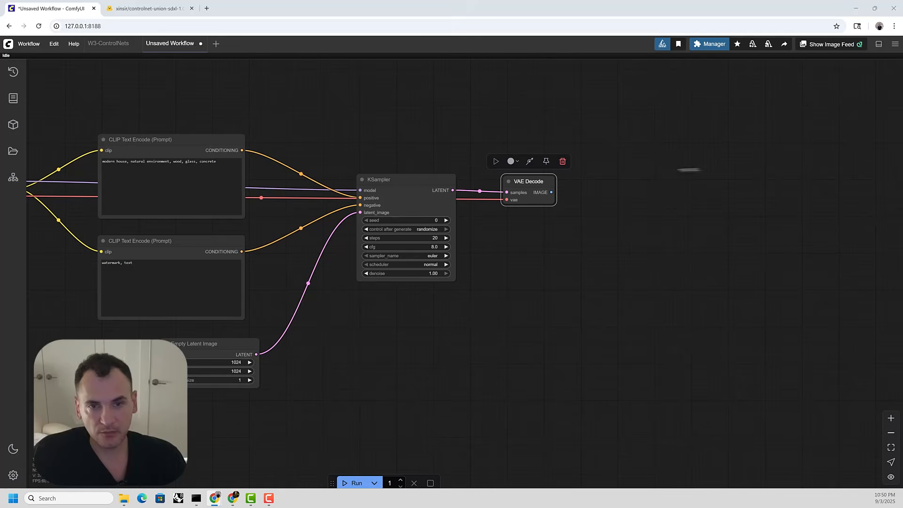
{"action": "double_click", "coordinate": [652, 166]}
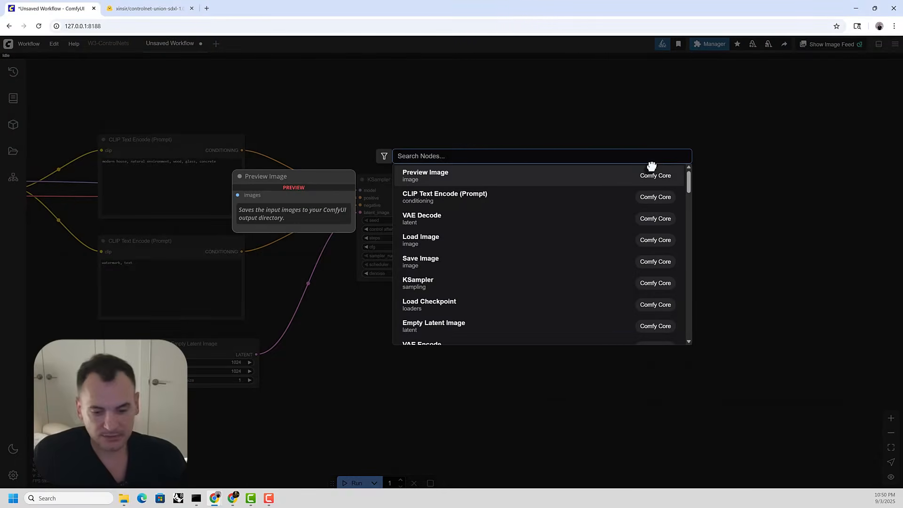
{"action": "type", "text": "preview"}
{"action": "left_click", "coordinate": [456, 177]}
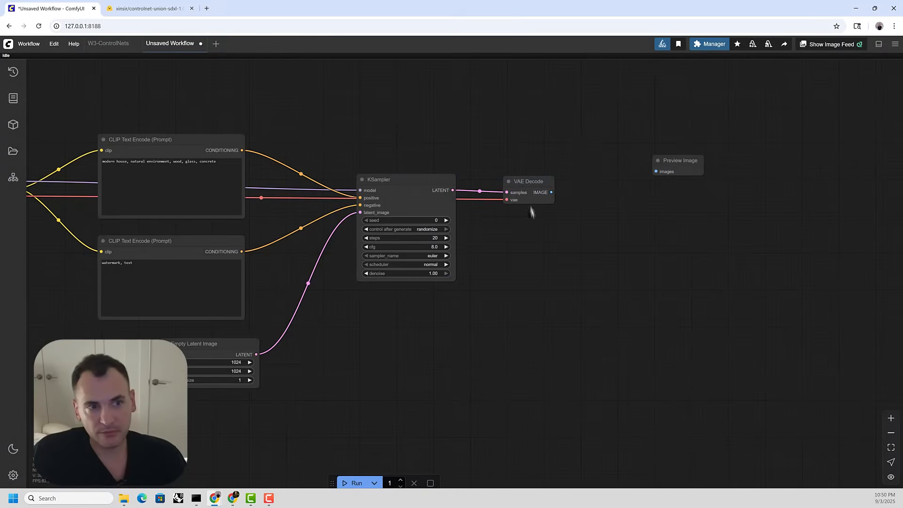
{"action": "left_click_drag", "start_coordinate": [553, 192], "coordinate": [614, 182]}
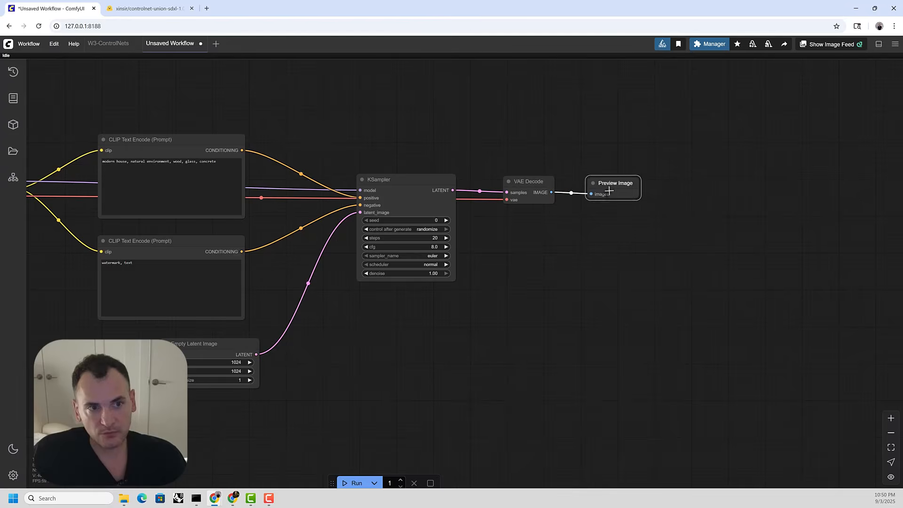
Add a Save Image node below the Preview Image node and connect VAE Decode's IMAGE output to its images input
{"action": "double_click", "coordinate": [604, 227]}
{"action": "type", "text": "save"}
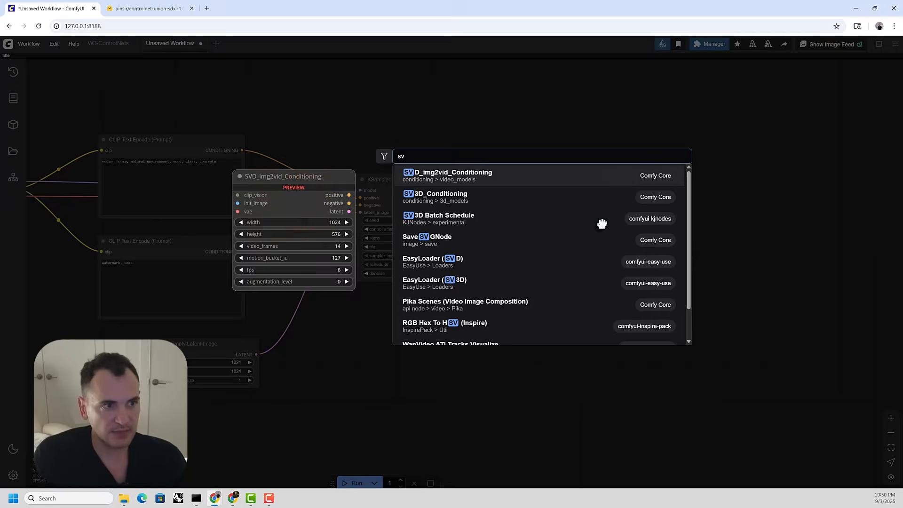
{"action": "type", "text": " image"}
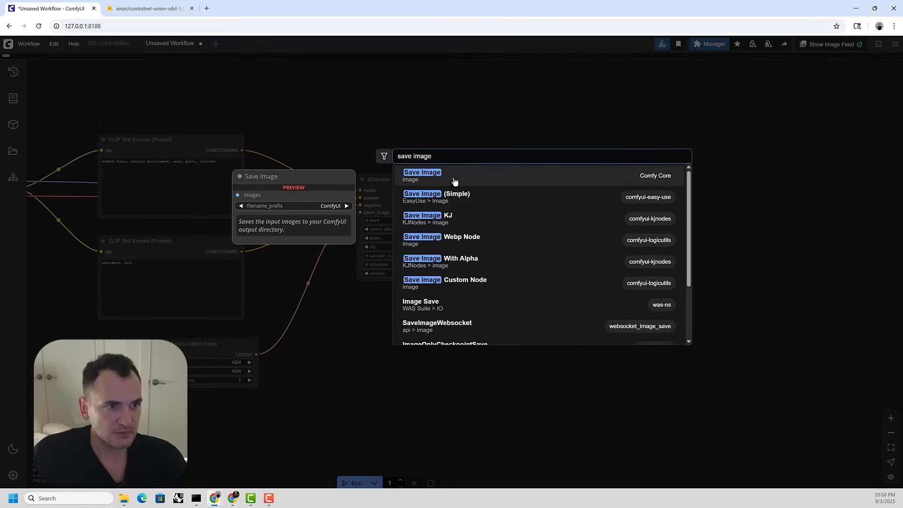
{"action": "left_click", "coordinate": [456, 181]}
{"action": "left_click_drag", "start_coordinate": [629, 239], "coordinate": [613, 241]}
{"action": "left_click_drag", "start_coordinate": [551, 193], "coordinate": [592, 232]}
Set the Save Image node's filename_prefix to "ControlNet"
{"action": "left_click", "coordinate": [673, 243]}
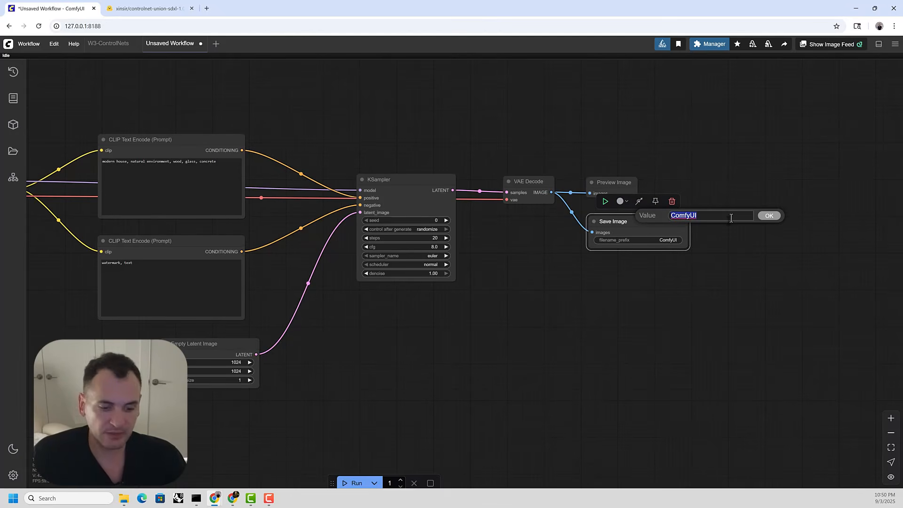
{"action": "type", "text": "ControlNet"}
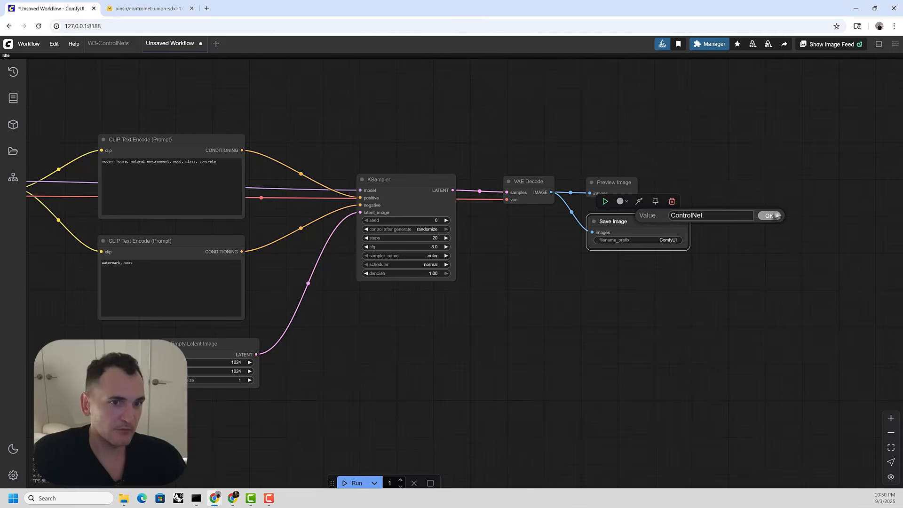
{"action": "left_click", "coordinate": [775, 215]}
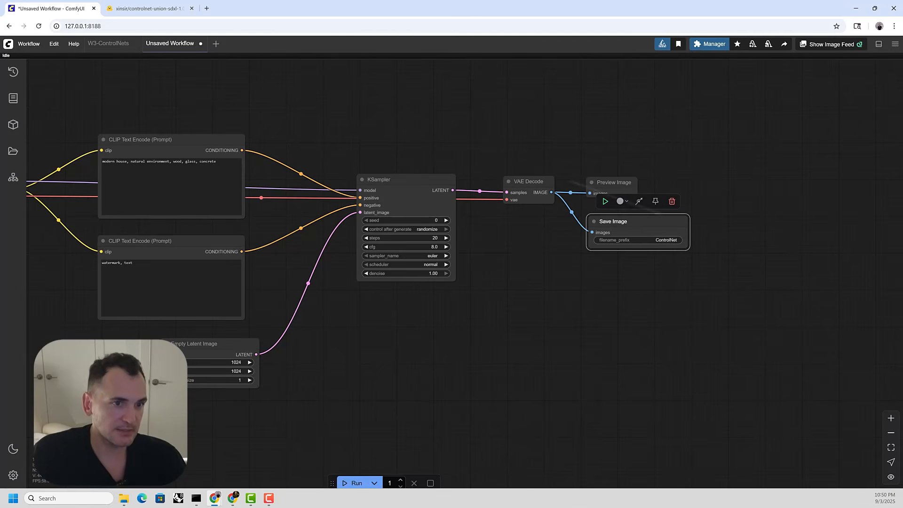
Delete the Preview Image node and move the Save Image node up beside VAE Decode
{"action": "left_click_drag", "start_coordinate": [602, 184], "coordinate": [604, 179]}
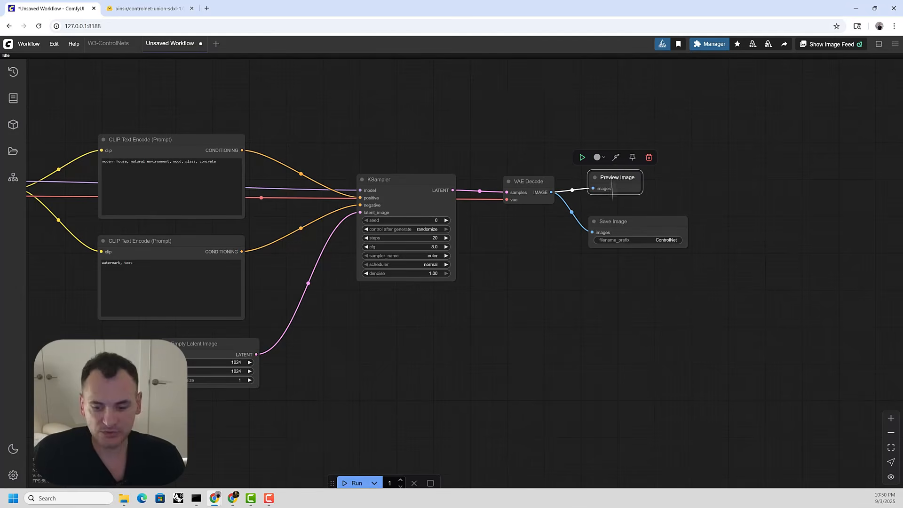
{"action": "key", "text": "Delete"}
{"action": "left_click_drag", "start_coordinate": [612, 222], "coordinate": [610, 189]}
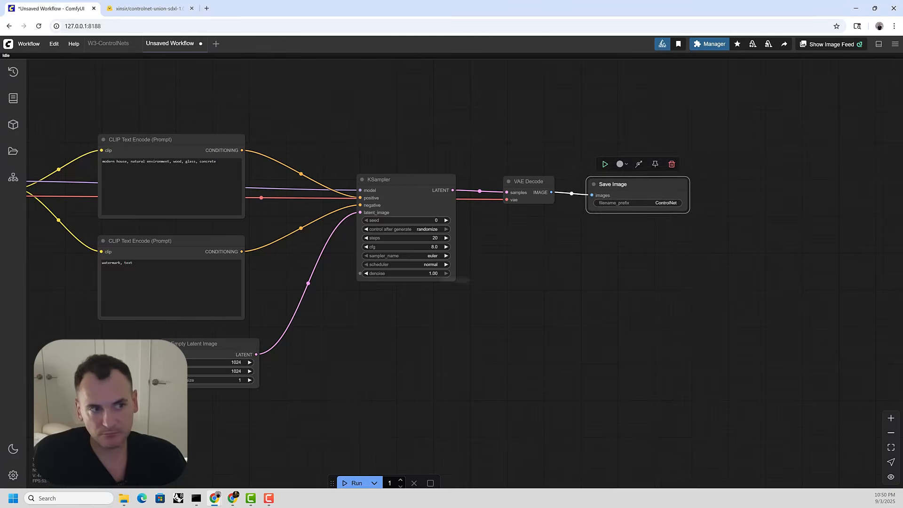
Run the workflow and enlarge the Save Image node to examine the generated image at a bigger size
{"action": "left_click_drag", "start_coordinate": [435, 279], "coordinate": [559, 277]}
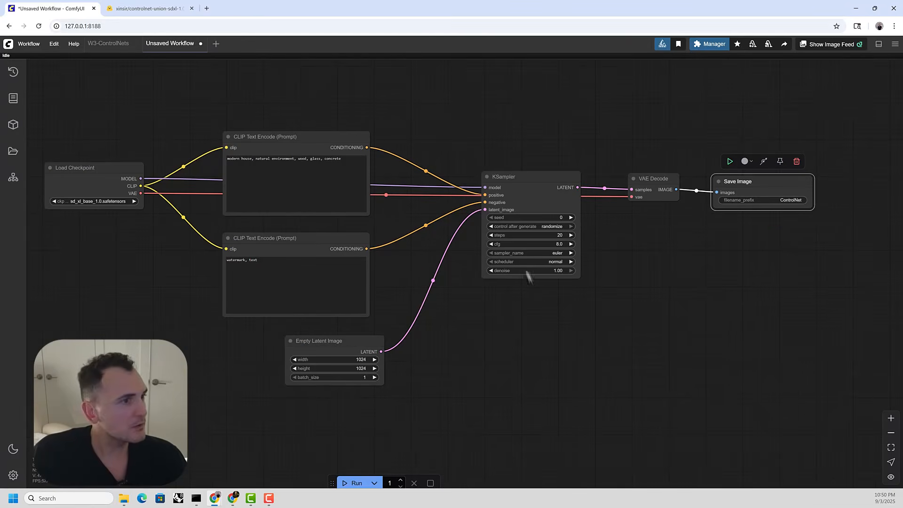
{"action": "left_click", "coordinate": [354, 483]}
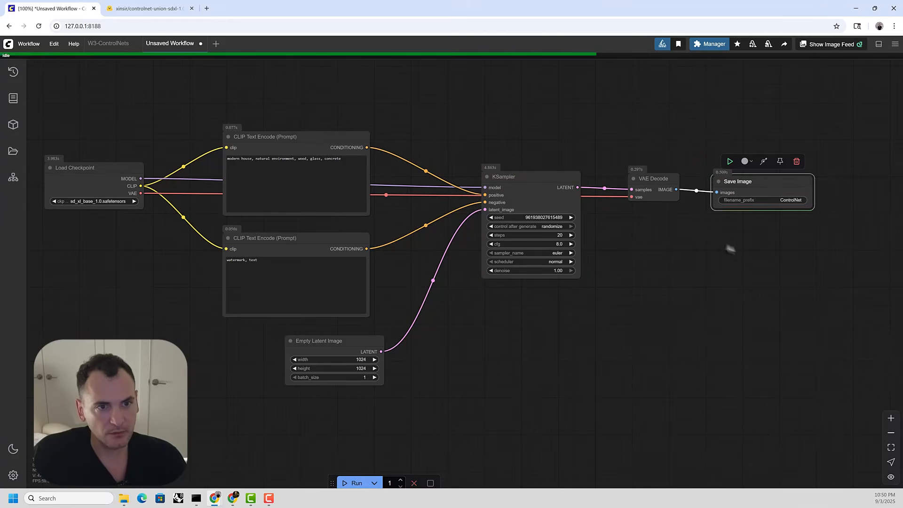
{"action": "scroll", "coordinate": [791, 266], "scroll_direction": "up", "scroll_amount": 3}
{"action": "scroll", "coordinate": [772, 233], "scroll_direction": "up", "scroll_amount": 5}
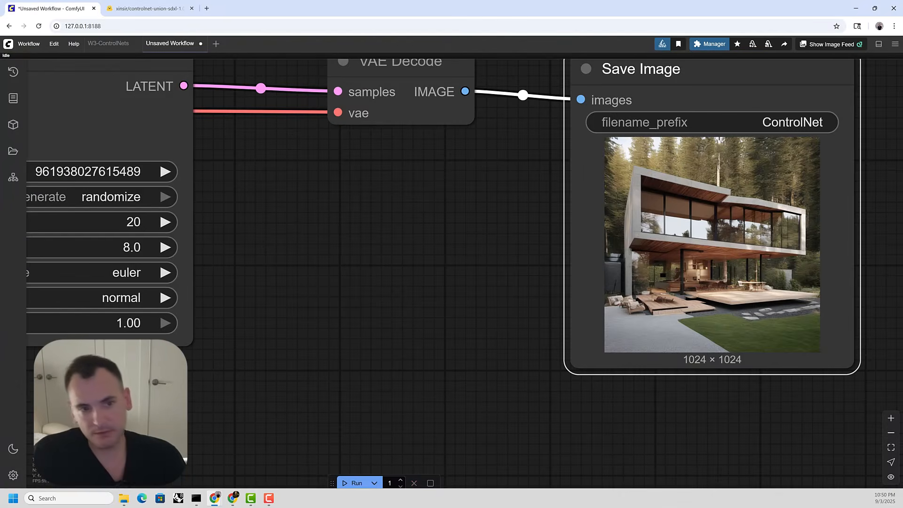
{"action": "scroll", "coordinate": [767, 241], "scroll_direction": "up", "scroll_amount": 4}
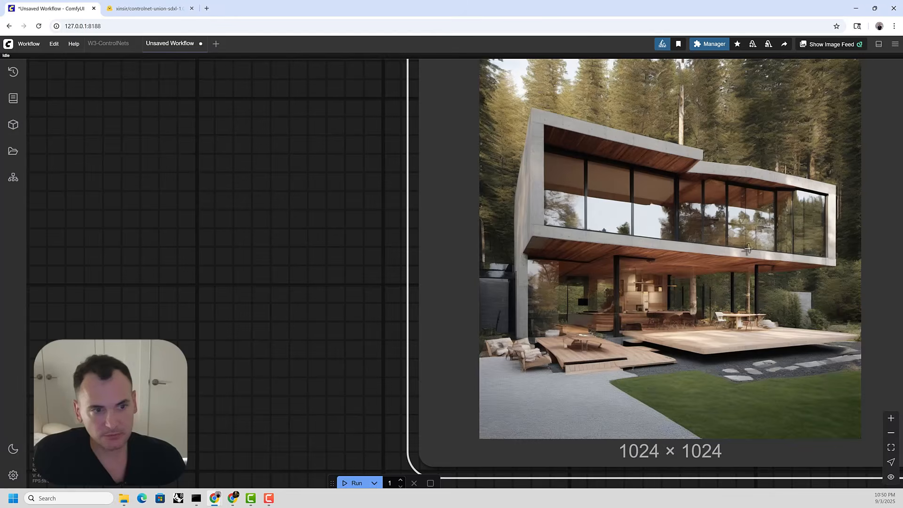
{"action": "scroll", "coordinate": [749, 248], "scroll_direction": "down", "scroll_amount": 10}
{"action": "left_click_drag", "start_coordinate": [584, 332], "coordinate": [616, 329]}
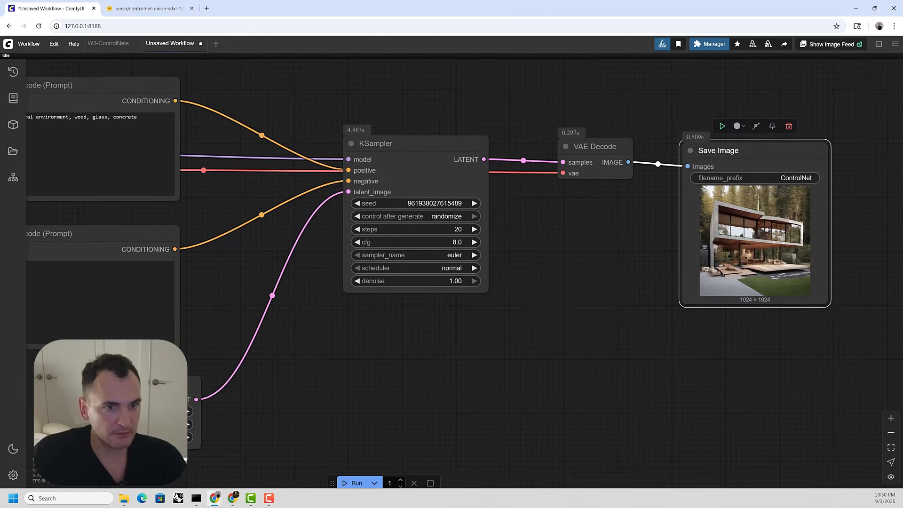
{"action": "scroll", "coordinate": [732, 247], "scroll_direction": "down", "scroll_amount": 4}
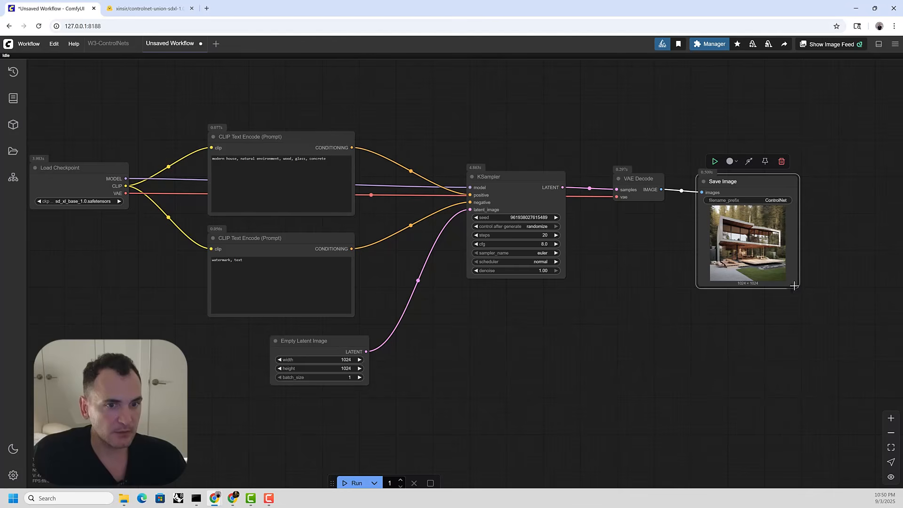
{"action": "left_click_drag", "start_coordinate": [797, 287], "coordinate": [879, 380]}
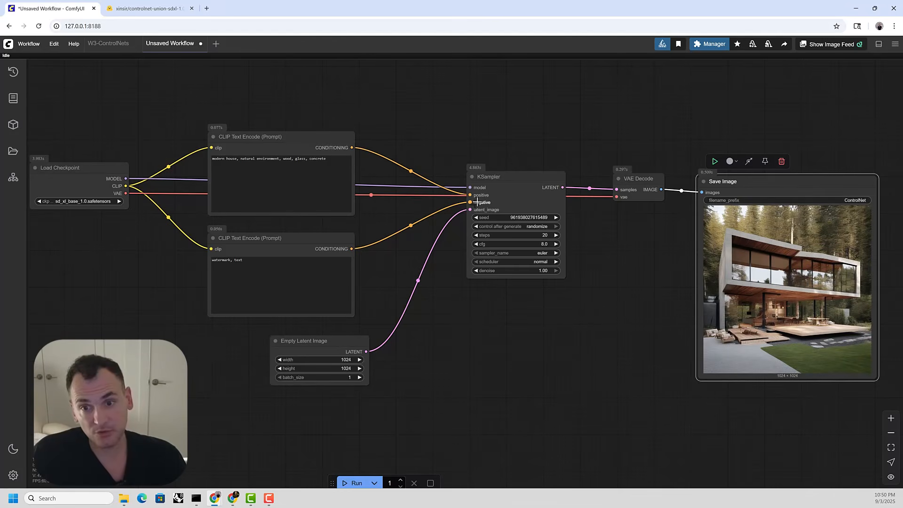
{"action": "scroll", "coordinate": [478, 202], "scroll_direction": "down", "scroll_amount": 2}
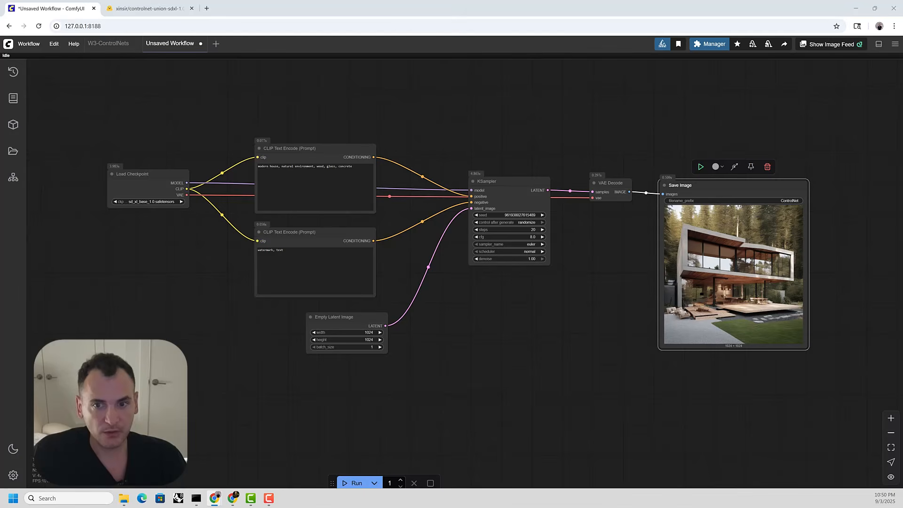
{"action": "scroll", "coordinate": [482, 357], "scroll_direction": "left", "scroll_amount": 5}
{"action": "scroll", "coordinate": [483, 357], "scroll_direction": "down", "scroll_amount": 3}
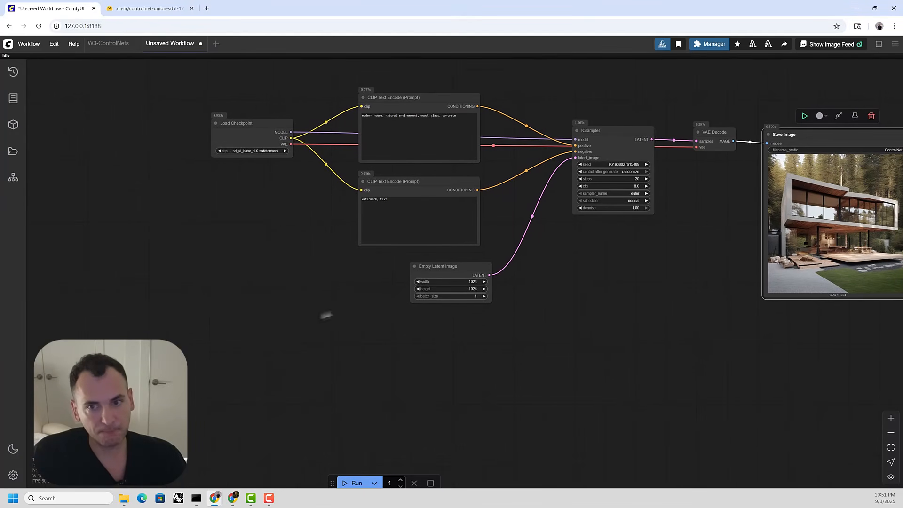
{"action": "left_click_drag", "start_coordinate": [329, 311], "coordinate": [309, 317]}
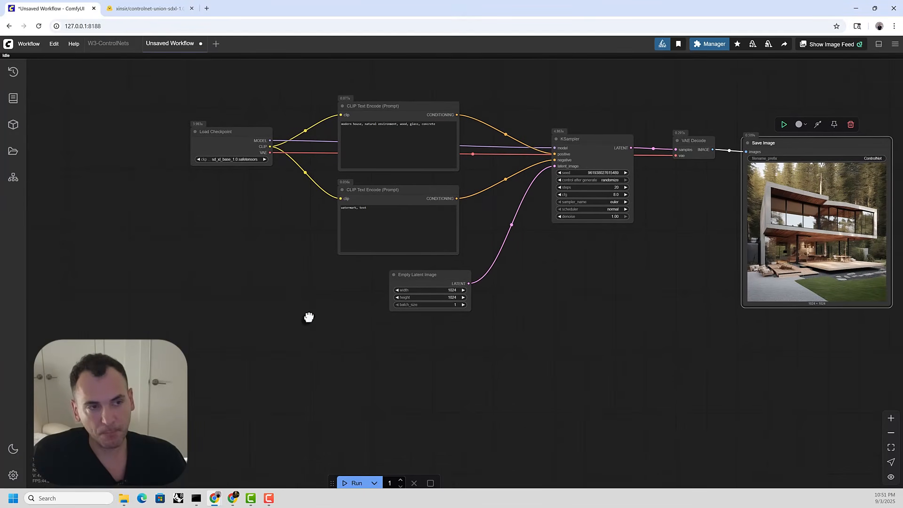
{"action": "left_click", "coordinate": [368, 368]}
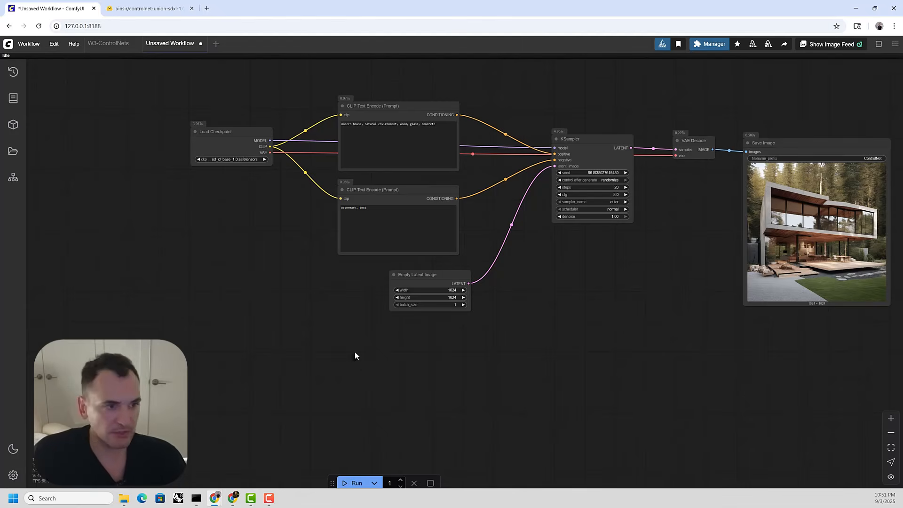
{"action": "double_click", "coordinate": [354, 352]}
{"action": "type", "text": "load contro"}
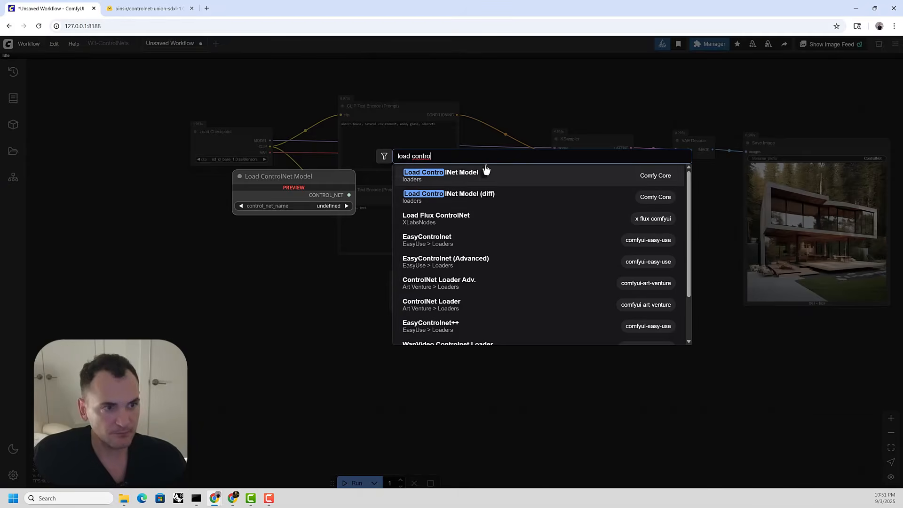
{"action": "left_click", "coordinate": [329, 365]}
Add a Load ControlNet Model node from the loaders category and place it below the Empty Latent Image node
{"action": "right_click", "coordinate": [398, 329]}
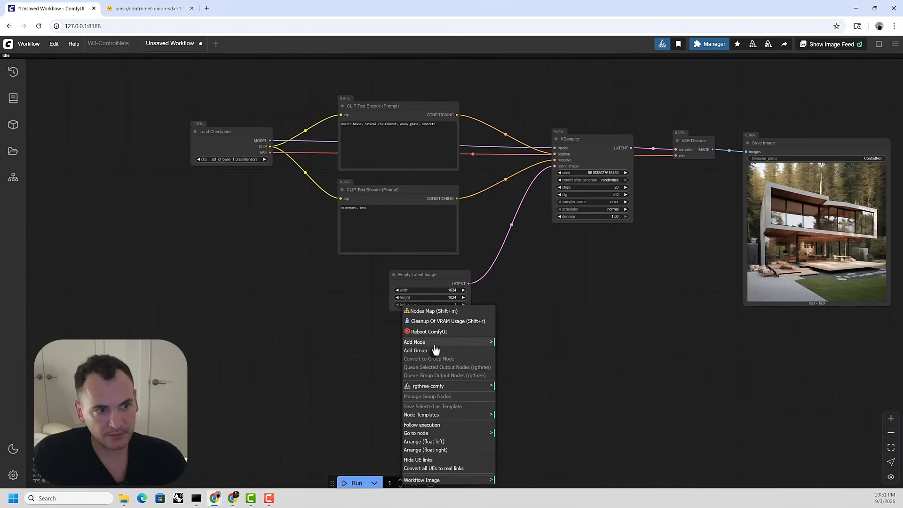
{"action": "left_click", "coordinate": [424, 342]}
{"action": "left_click", "coordinate": [507, 101]}
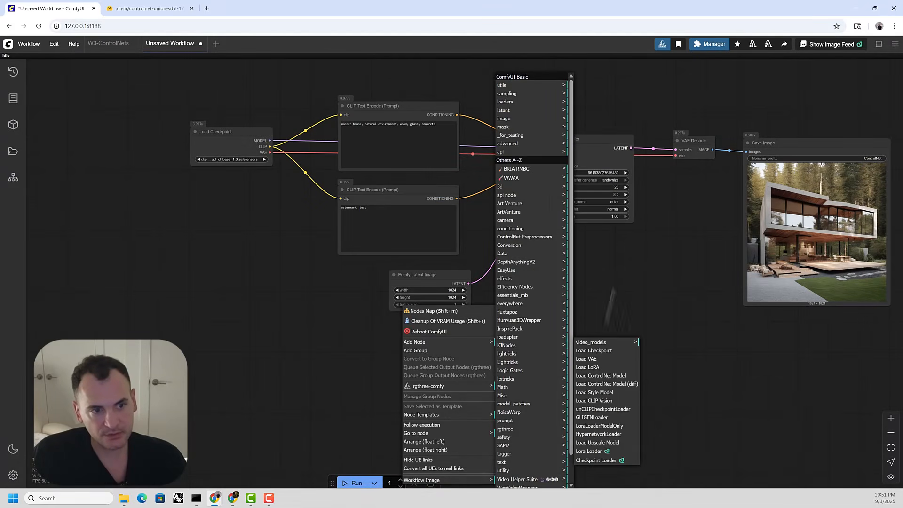
{"action": "left_click", "coordinate": [607, 379]}
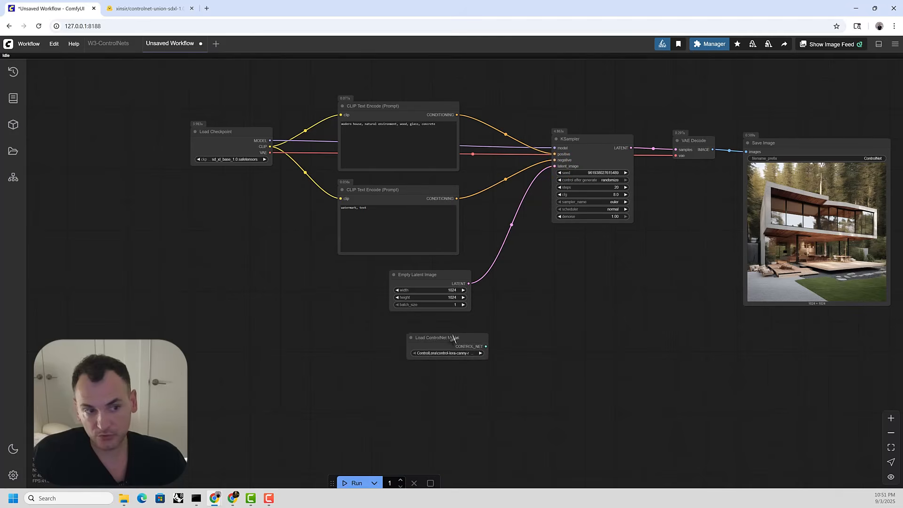
{"action": "left_click_drag", "start_coordinate": [454, 340], "coordinate": [431, 341]}
{"action": "scroll", "coordinate": [233, 176], "scroll_direction": "up", "scroll_amount": 4}
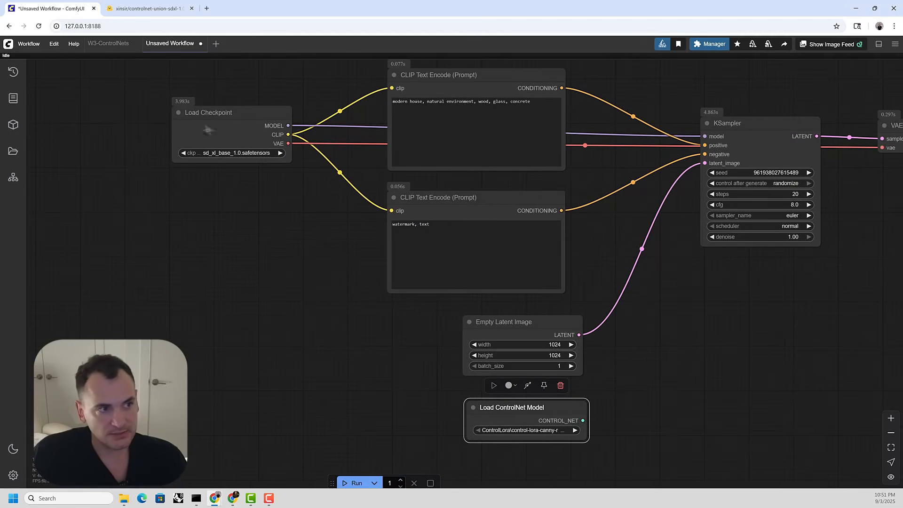
Set the Load ControlNet Model node to controlNet_UnionSDXL.safetensors and reposition it below the Empty Latent Image node
{"action": "left_click_drag", "start_coordinate": [299, 229], "coordinate": [288, 186]}
{"action": "left_click", "coordinate": [520, 387]}
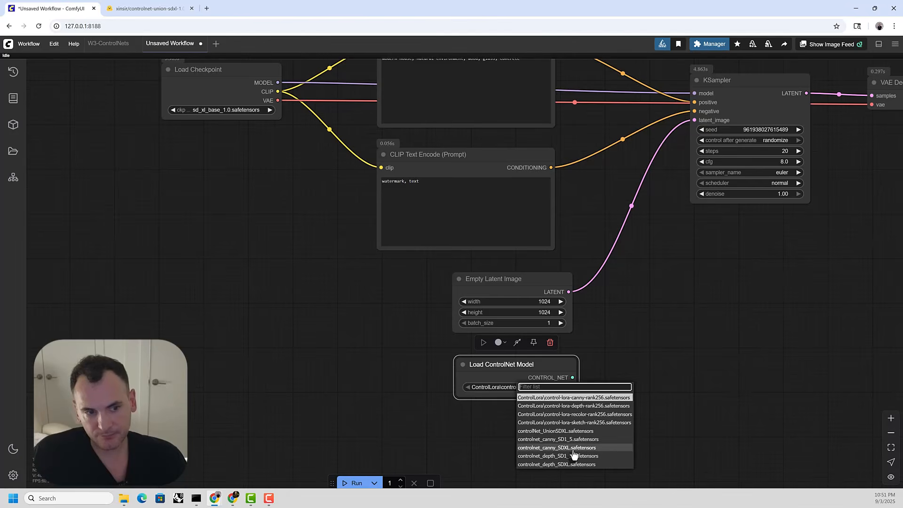
{"action": "left_click", "coordinate": [545, 431]}
{"action": "left_click_drag", "start_coordinate": [484, 379], "coordinate": [510, 382]}
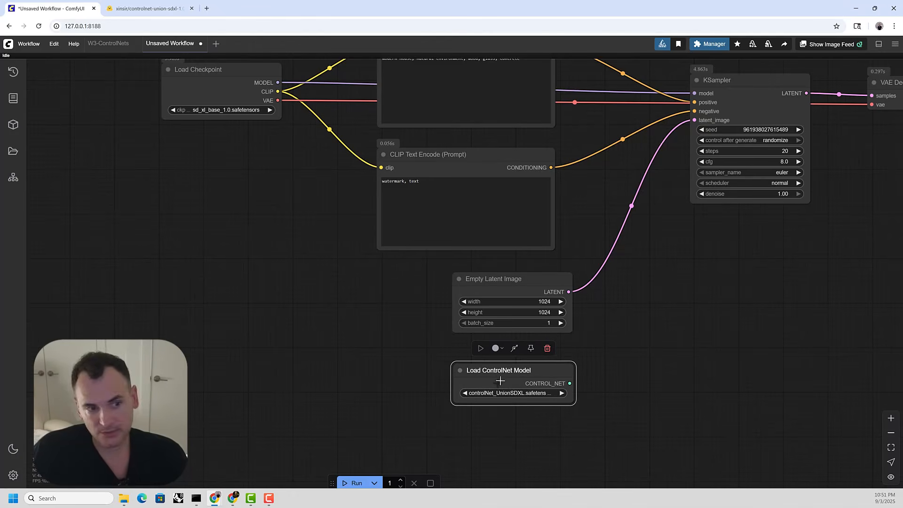
Search the nodes for "apply" and add an Apply ControlNet node to the side of Load ControlNet Model
{"action": "scroll", "coordinate": [549, 292], "scroll_direction": "down", "scroll_amount": 2}
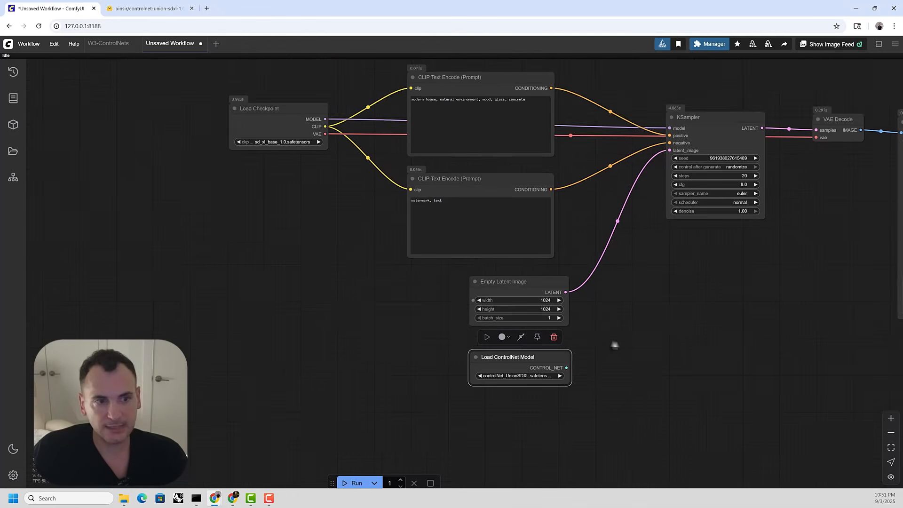
{"action": "left_click_drag", "start_coordinate": [615, 344], "coordinate": [614, 281]}
{"action": "double_click", "coordinate": [586, 316]}
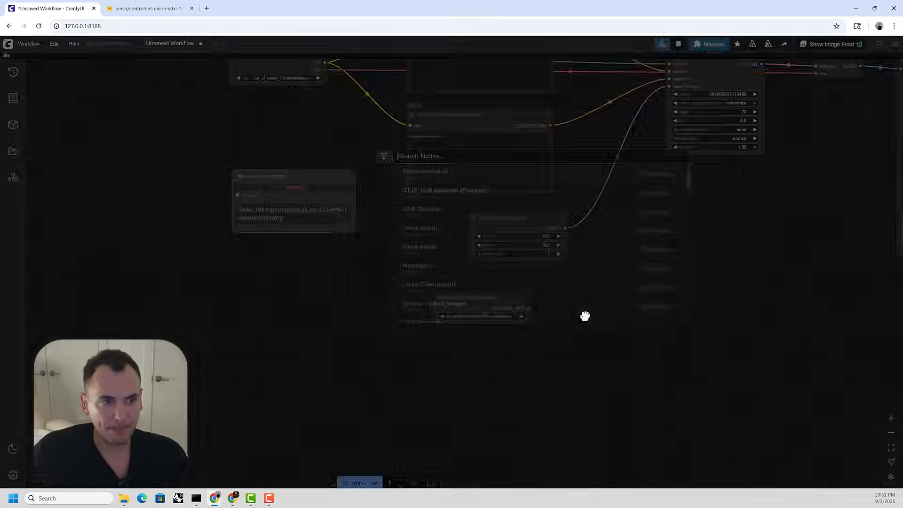
{"action": "type", "text": "apply"}
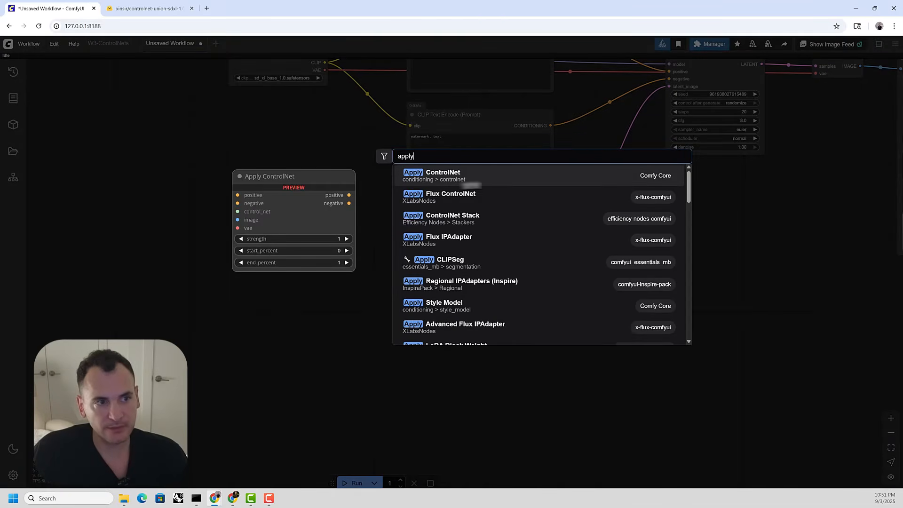
{"action": "left_click", "coordinate": [489, 183]}
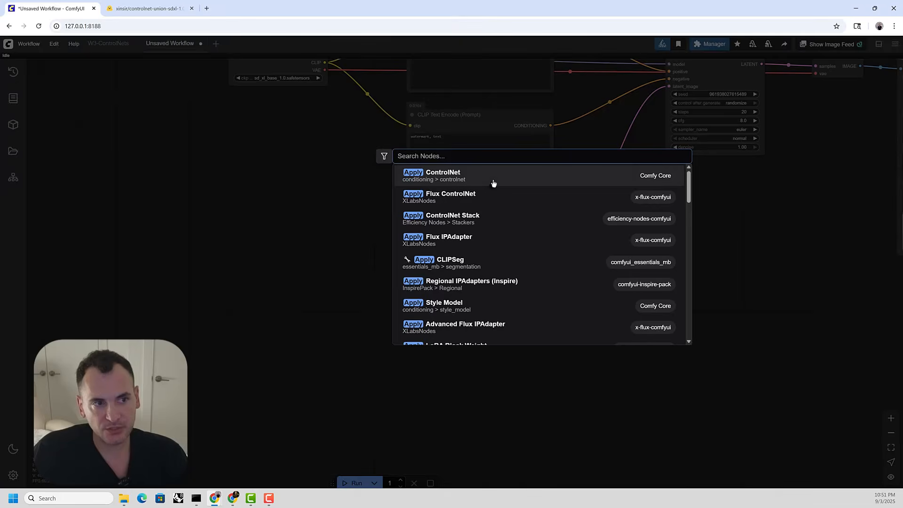
Browse the conditioning > controlnet node category to locate the Apply ControlNet entry
{"action": "scroll", "coordinate": [606, 264], "scroll_direction": "up", "scroll_amount": 3}
{"action": "right_click", "coordinate": [608, 263]}
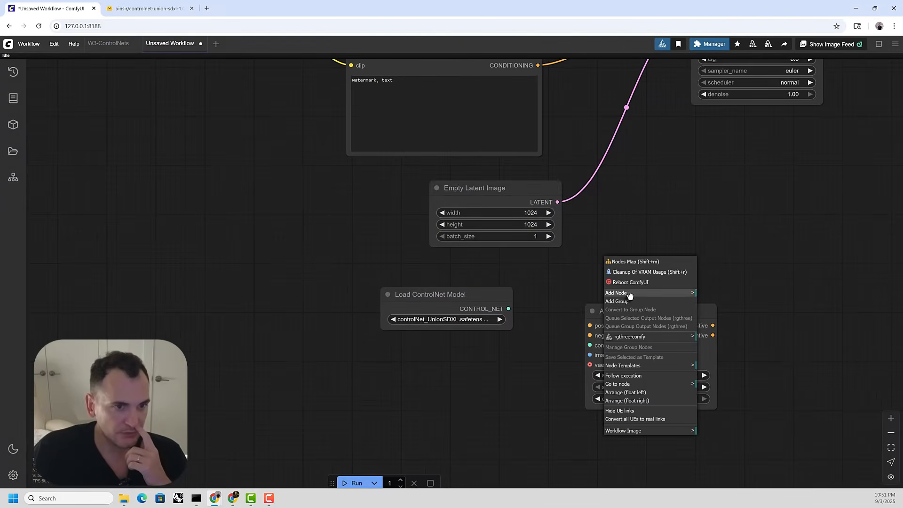
{"action": "left_click", "coordinate": [627, 293]}
{"action": "left_click", "coordinate": [712, 229]}
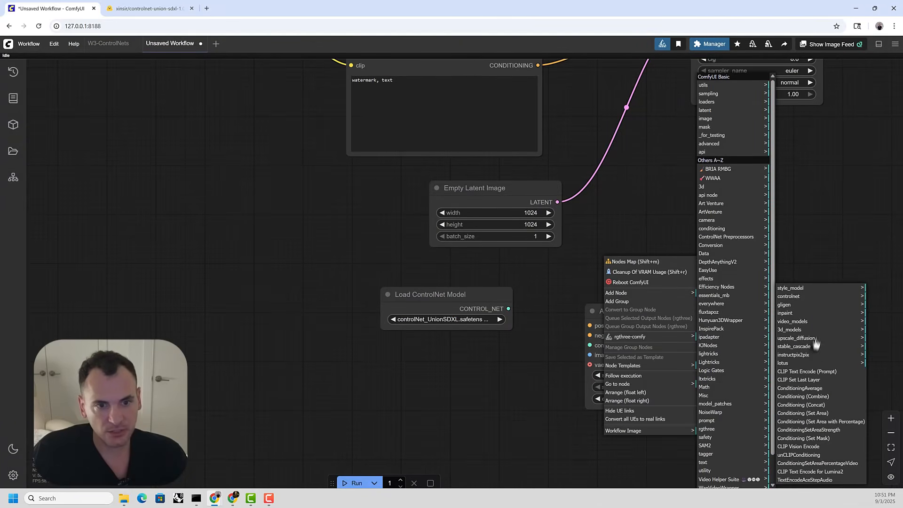
{"action": "left_click", "coordinate": [790, 296]}
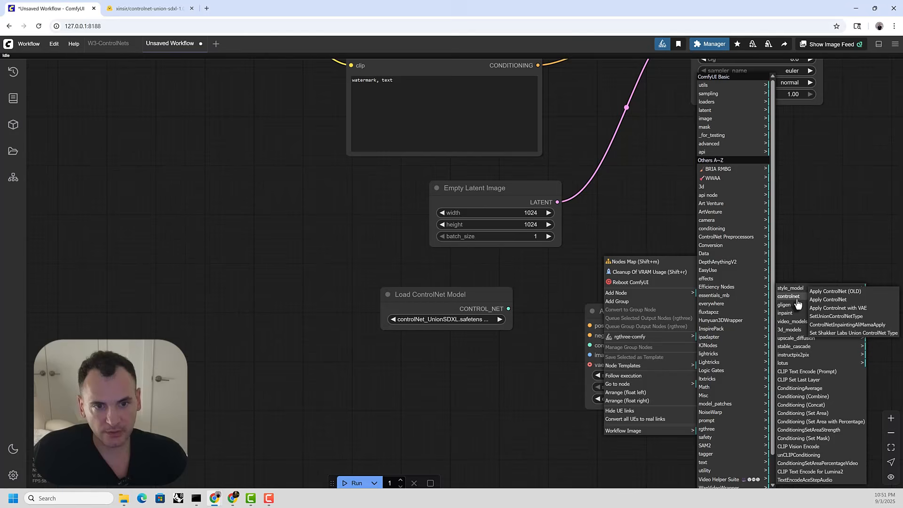
{"action": "left_click", "coordinate": [846, 302]}
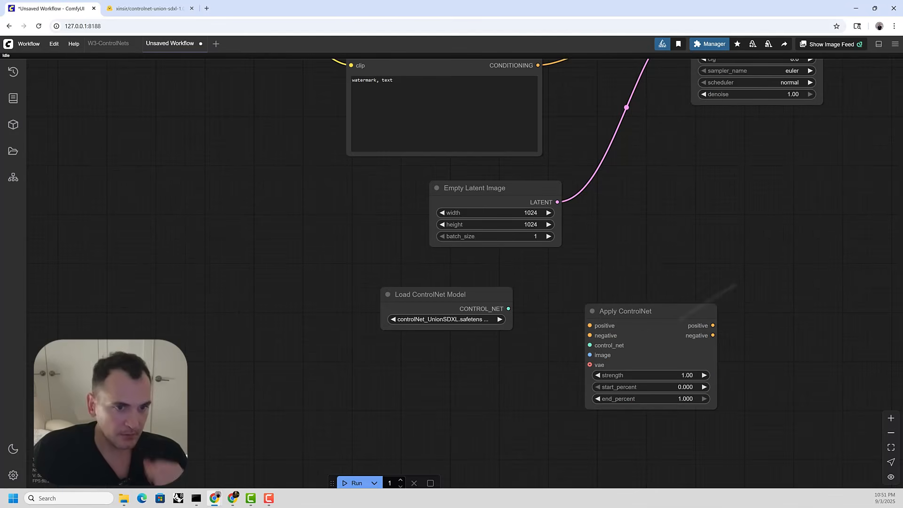
Adjust the Apply ControlNet node's position and shift the KSampler, VAE Decode and Save Image nodes together farther right to free up space
{"action": "left_click_drag", "start_coordinate": [630, 341], "coordinate": [668, 323]}
{"action": "scroll", "coordinate": [617, 292], "scroll_direction": "down", "scroll_amount": 5}
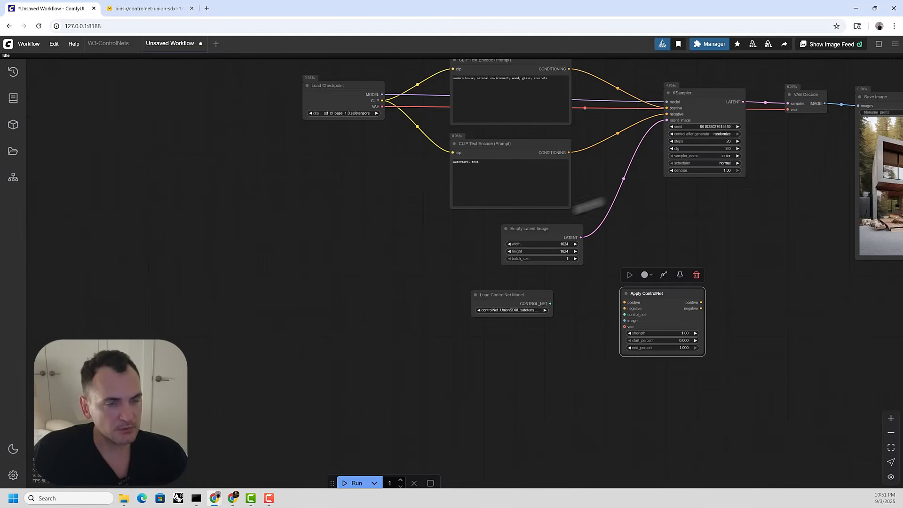
{"action": "left_click_drag", "start_coordinate": [588, 205], "coordinate": [433, 249]}
{"action": "scroll", "coordinate": [538, 182], "scroll_direction": "down", "scroll_amount": 2}
{"action": "left_click_drag", "start_coordinate": [714, 121], "coordinate": [490, 222]}
{"action": "left_click_drag", "start_coordinate": [570, 158], "coordinate": [697, 151]}
{"action": "scroll", "coordinate": [526, 213], "scroll_direction": "up", "scroll_amount": 3}
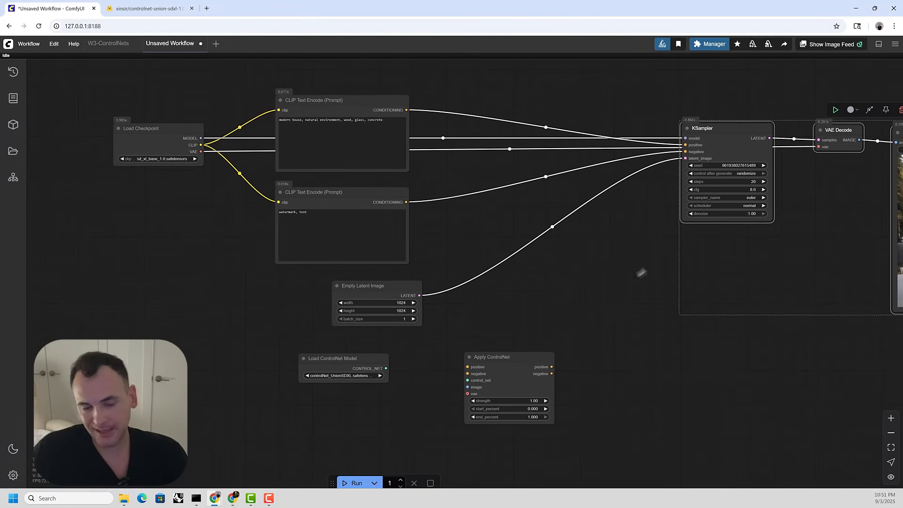
{"action": "left_click", "coordinate": [557, 328]}
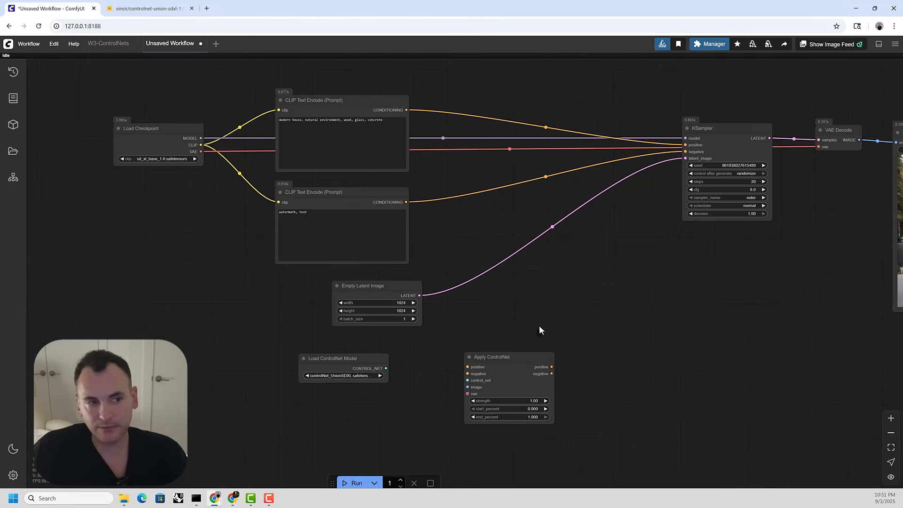
Connect both prompt conditionings and the Load ControlNet Model output to Apply ControlNet's positive, negative and control_net inputs, and move the ControlNet loader closer
{"action": "scroll", "coordinate": [540, 326], "scroll_direction": "up", "scroll_amount": 1}
{"action": "left_click_drag", "start_coordinate": [494, 320], "coordinate": [549, 337]}
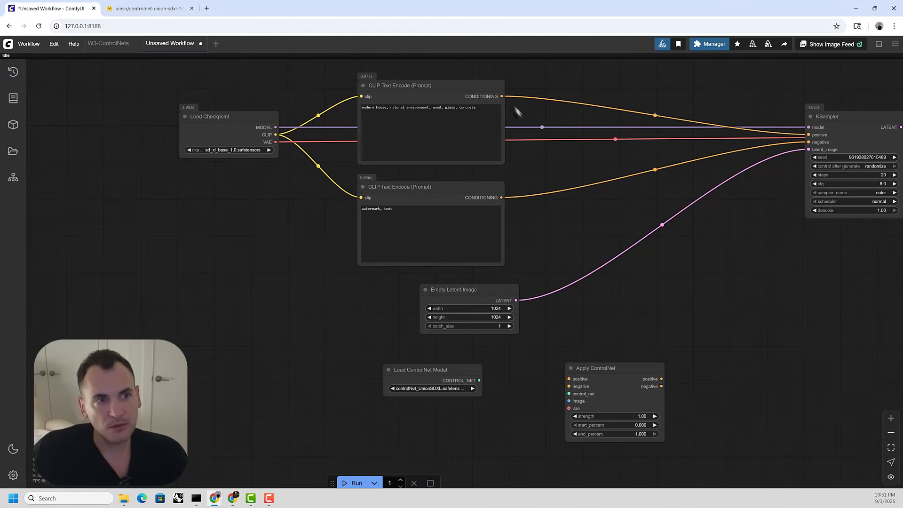
{"action": "left_click_drag", "start_coordinate": [501, 96], "coordinate": [644, 287]}
{"action": "left_click_drag", "start_coordinate": [502, 197], "coordinate": [617, 304]}
{"action": "left_click_drag", "start_coordinate": [479, 380], "coordinate": [618, 312]}
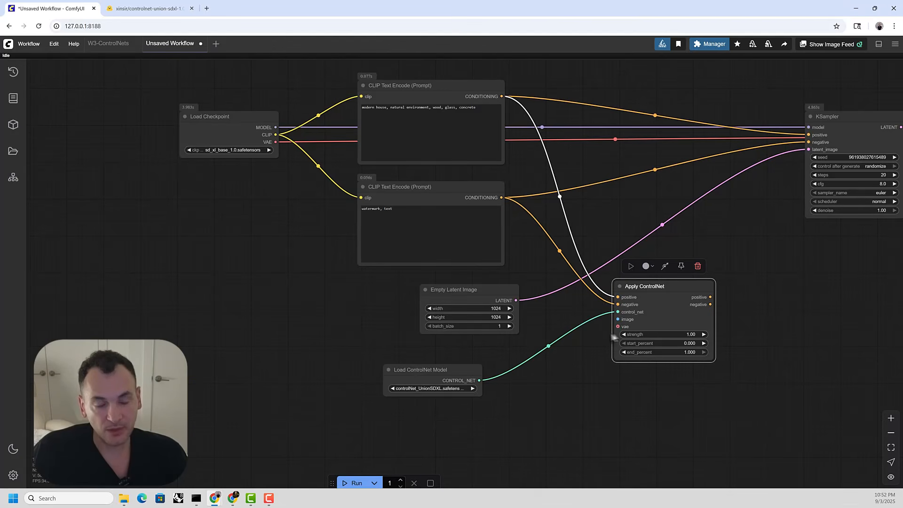
{"action": "left_click_drag", "start_coordinate": [433, 375], "coordinate": [465, 359]}
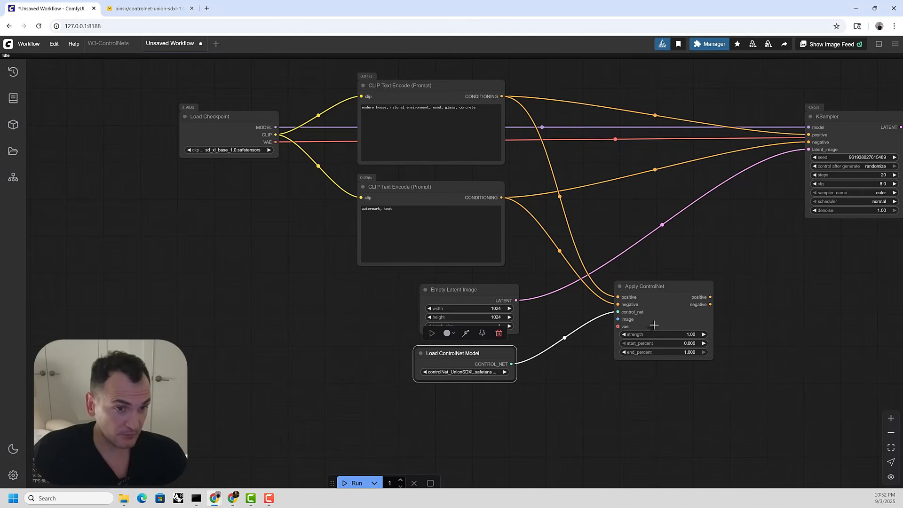
Add a Load Image node and place it in the empty area below and left of Load ControlNet Model
{"action": "left_click_drag", "start_coordinate": [593, 406], "coordinate": [596, 289]}
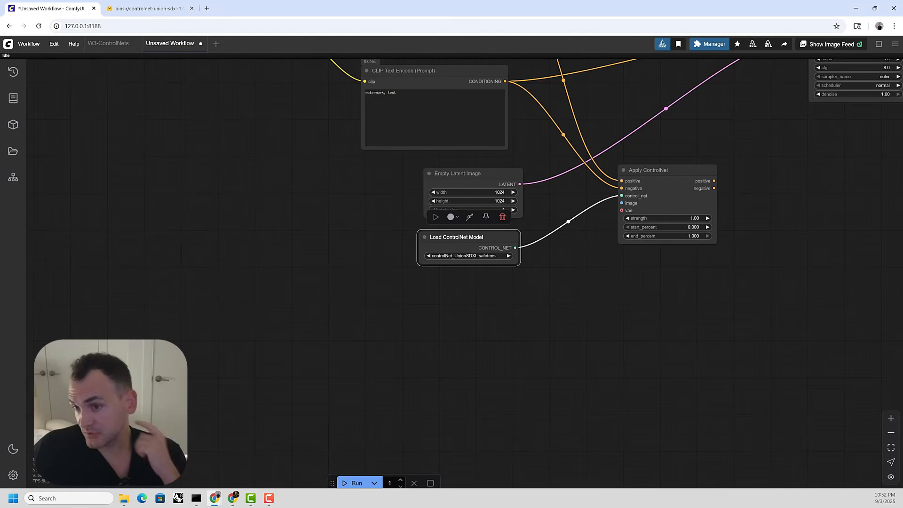
{"action": "scroll", "coordinate": [498, 324], "scroll_direction": "left", "scroll_amount": 3}
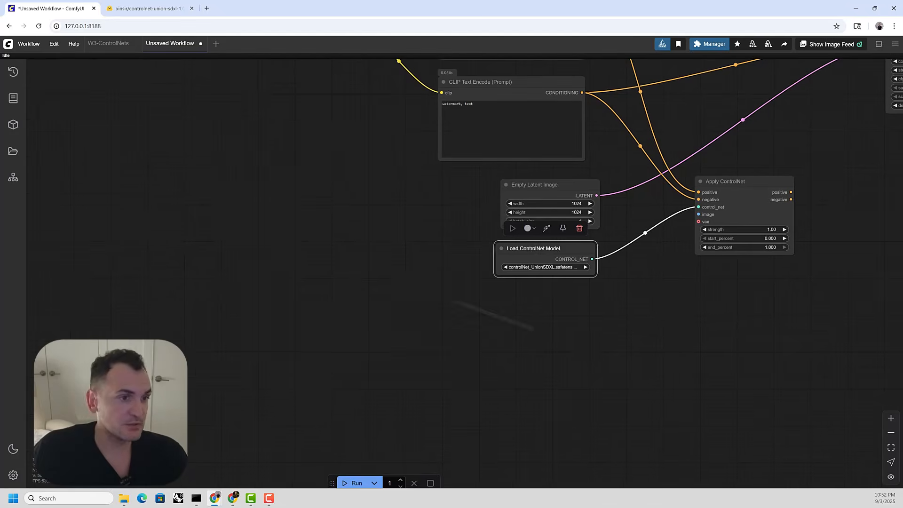
{"action": "double_click", "coordinate": [411, 288]}
{"action": "type", "text": "load"}
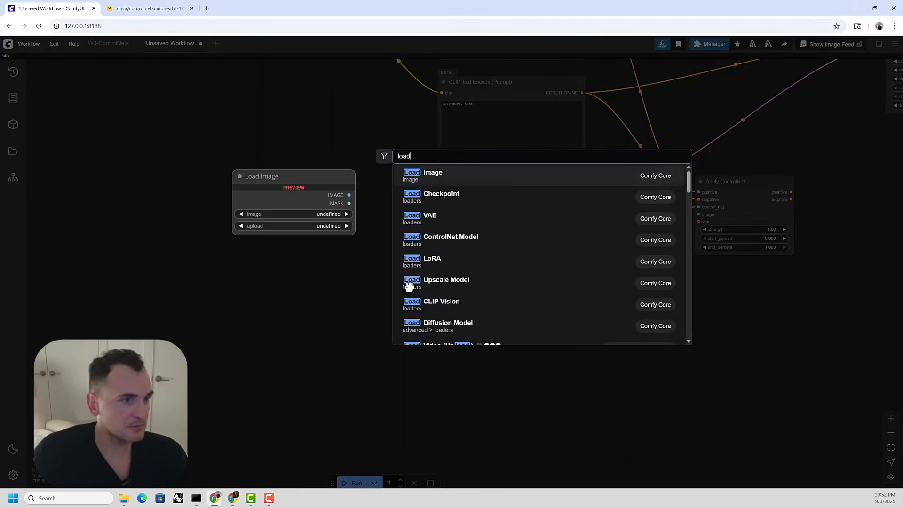
{"action": "left_click", "coordinate": [445, 181]}
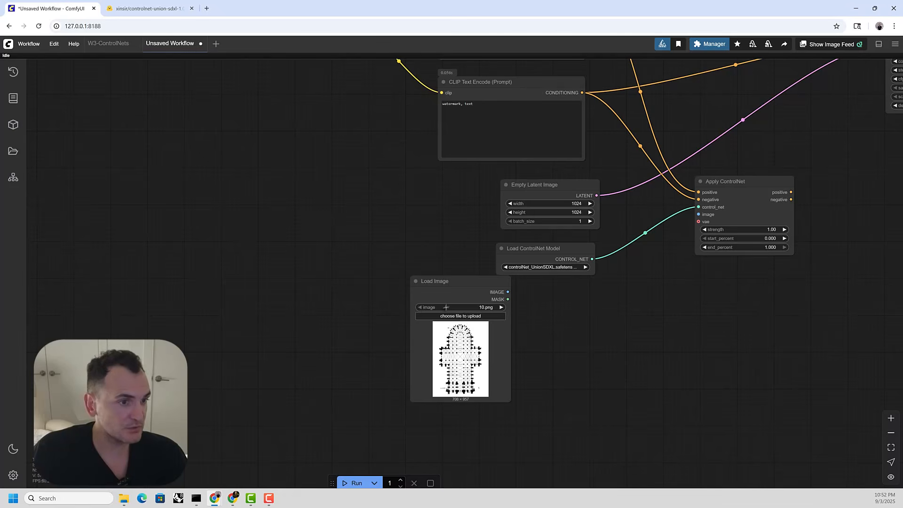
{"action": "left_click_drag", "start_coordinate": [446, 307], "coordinate": [428, 308]}
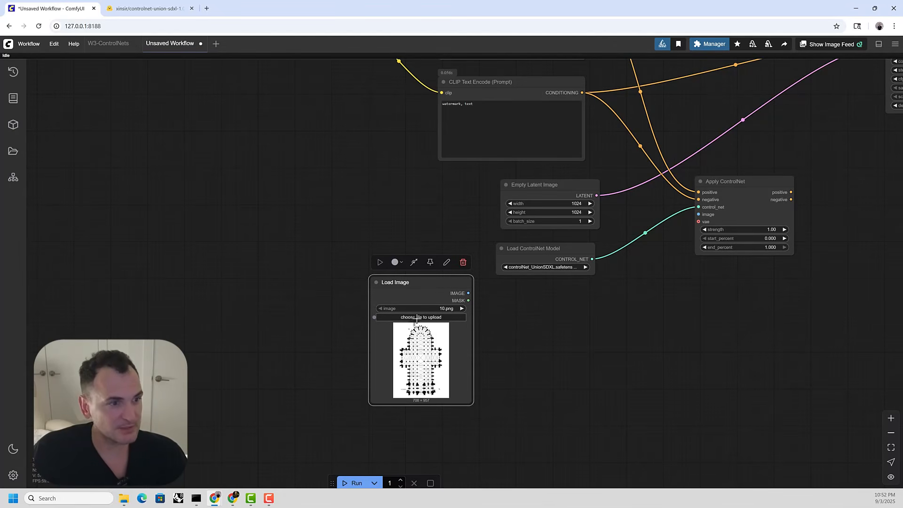
Upload the sketch il_fullxfull.6737233804_gzok into the Load Image node and move the node up and left
{"action": "scroll", "coordinate": [423, 385], "scroll_direction": "up", "scroll_amount": 7}
{"action": "scroll", "coordinate": [259, 227], "scroll_direction": "down", "scroll_amount": 5}
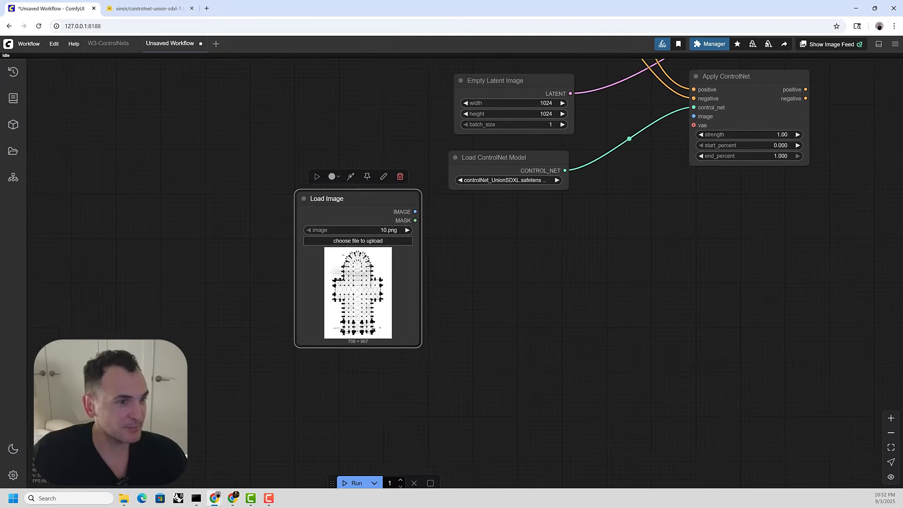
{"action": "left_click_drag", "start_coordinate": [357, 242], "coordinate": [299, 307]}
{"action": "left_click", "coordinate": [300, 305]}
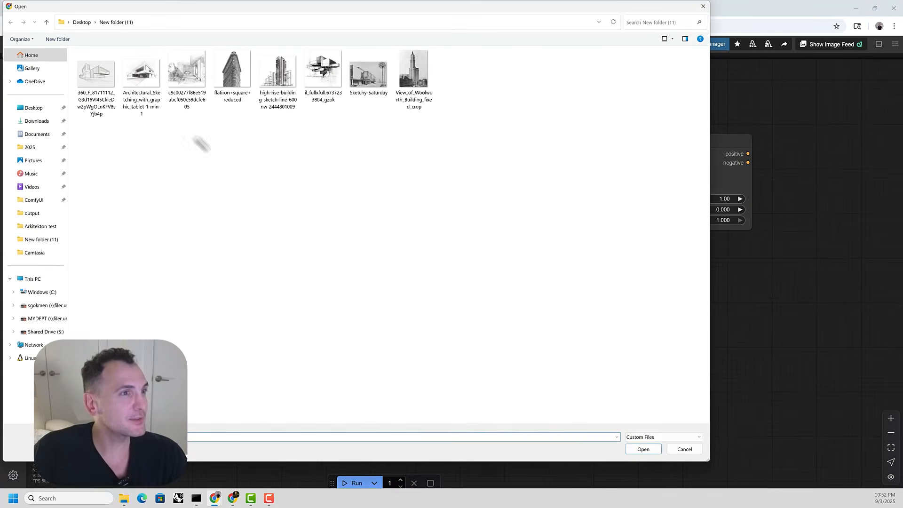
{"action": "double_click", "coordinate": [322, 78]}
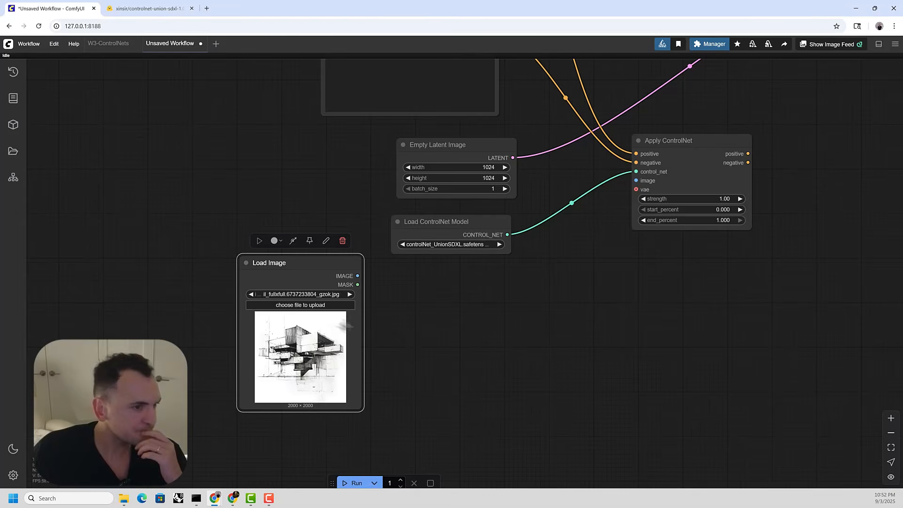
{"action": "left_click_drag", "start_coordinate": [315, 267], "coordinate": [280, 235]}
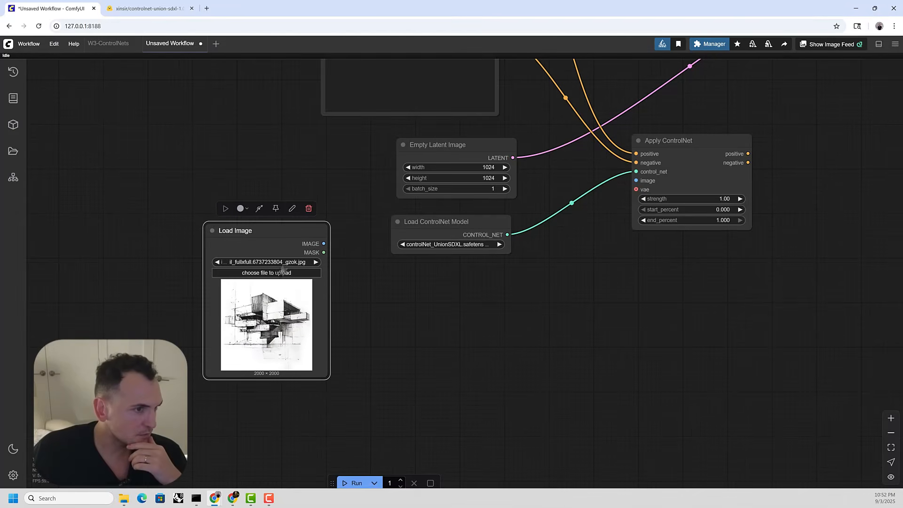
Replace the Load Image picture with Architectural_Sketching_with_graphic_tablet-1-min-1 and place the node below and left of Load ControlNet Model
{"action": "left_click", "coordinate": [276, 273]}
{"action": "double_click", "coordinate": [142, 90]}
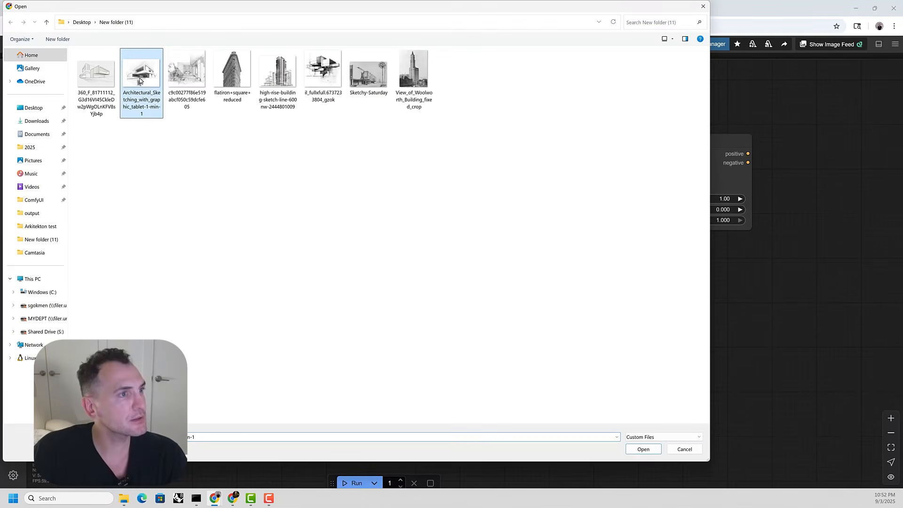
{"action": "left_click_drag", "start_coordinate": [279, 240], "coordinate": [271, 282]}
{"action": "scroll", "coordinate": [574, 318], "scroll_direction": "down", "scroll_amount": 2}
{"action": "scroll", "coordinate": [357, 275], "scroll_direction": "up", "scroll_amount": 2}
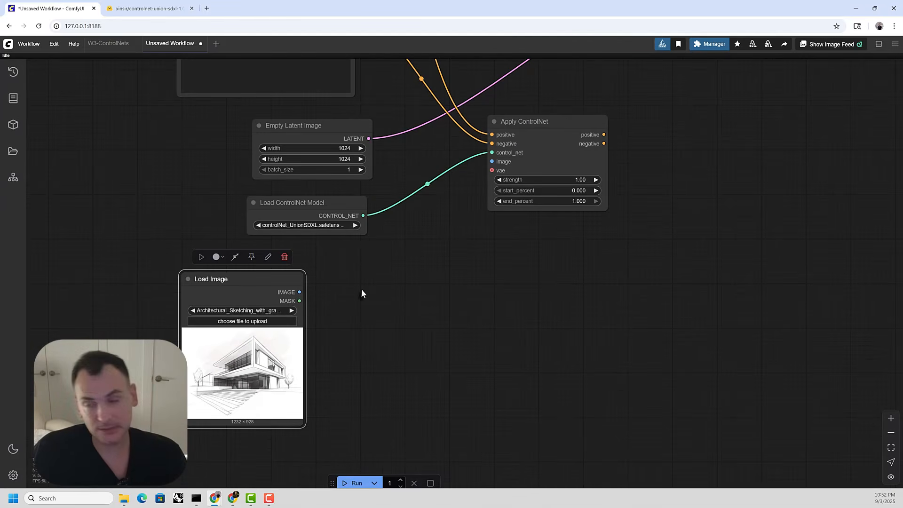
{"action": "left_click_drag", "start_coordinate": [434, 314], "coordinate": [501, 282]}
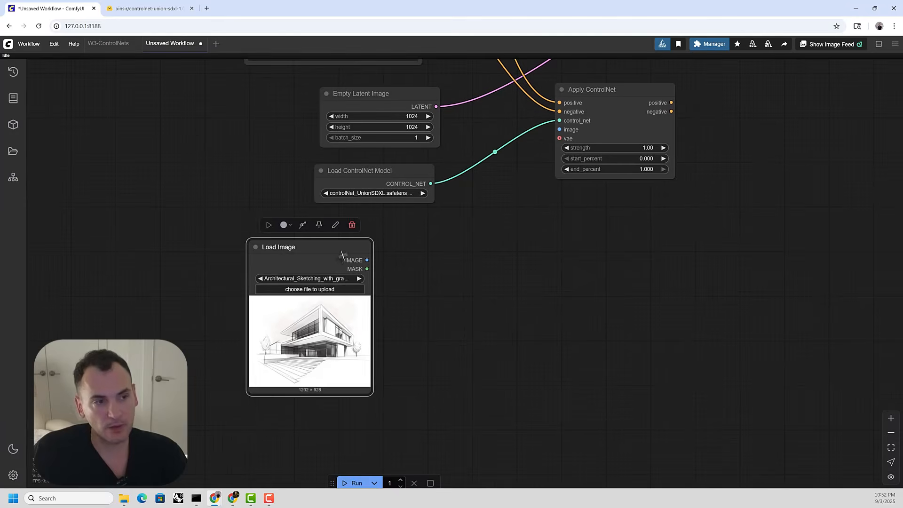
{"action": "left_click_drag", "start_coordinate": [336, 249], "coordinate": [302, 252]}
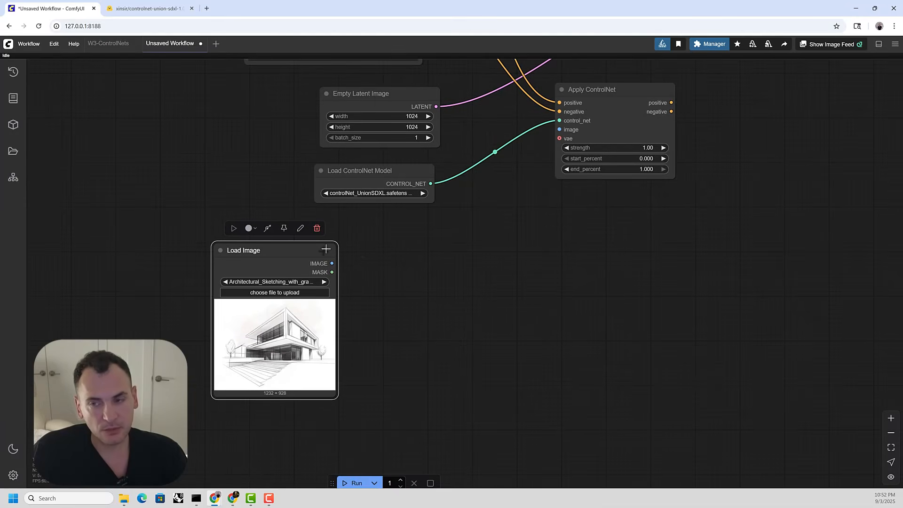
Search the nodes for "canny" and add a Canny Edge node to the right of the Load Image node
{"action": "double_click", "coordinate": [427, 298]}
{"action": "type", "text": "canny ed"}
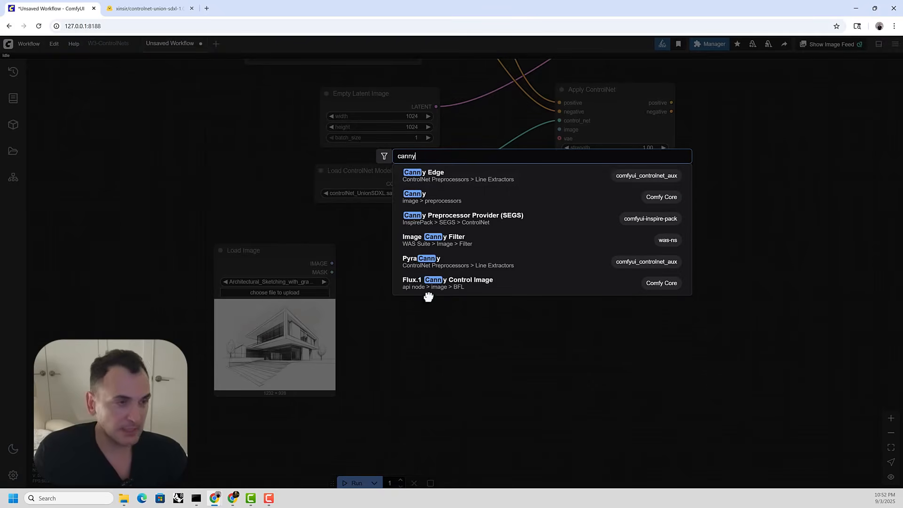
{"action": "left_click", "coordinate": [471, 176]}
{"action": "left_click_drag", "start_coordinate": [489, 288], "coordinate": [488, 259]}
Browse the available node categories, looking through ControlNet Preprocessors and its Line Extractors for other preprocessor types
{"action": "right_click", "coordinate": [594, 249]}
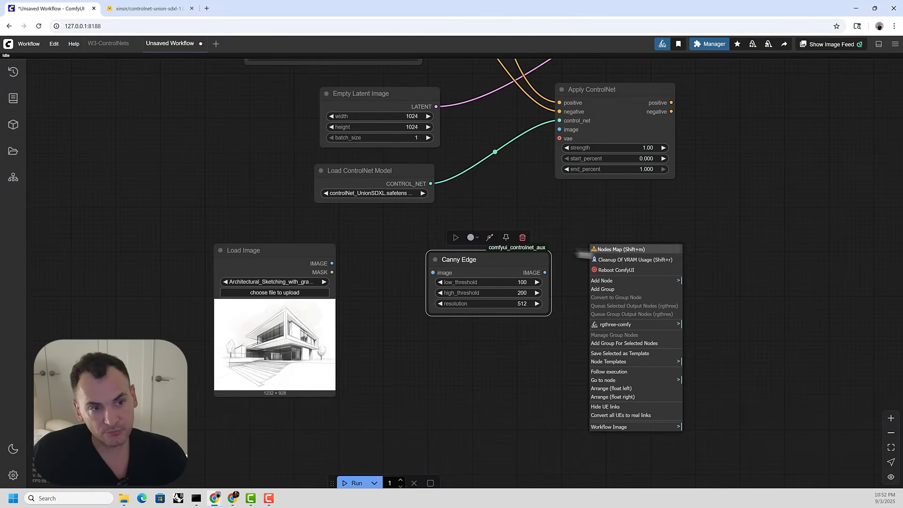
{"action": "left_click", "coordinate": [561, 264]}
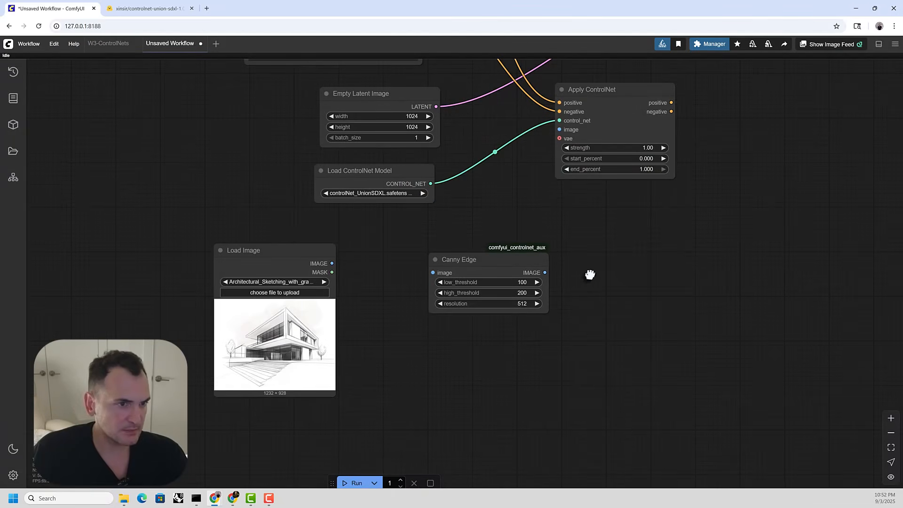
{"action": "right_click", "coordinate": [618, 262]}
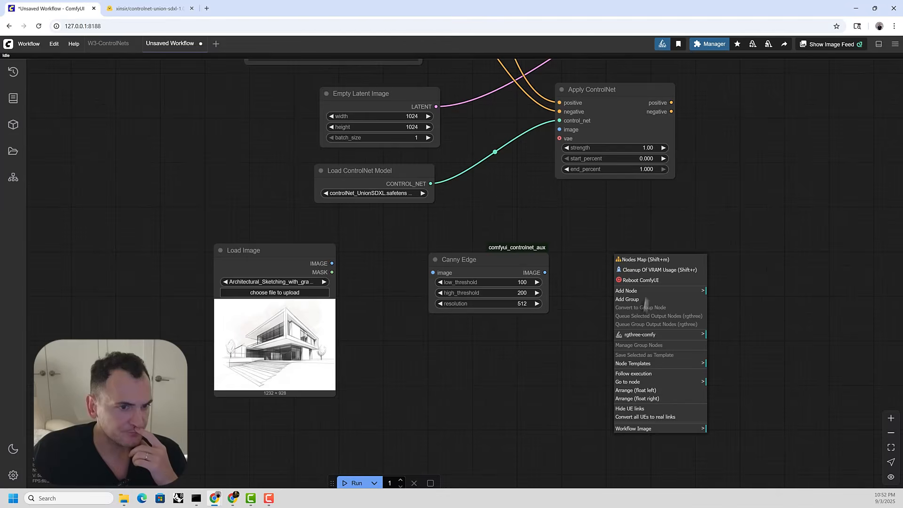
{"action": "left_click", "coordinate": [646, 292]}
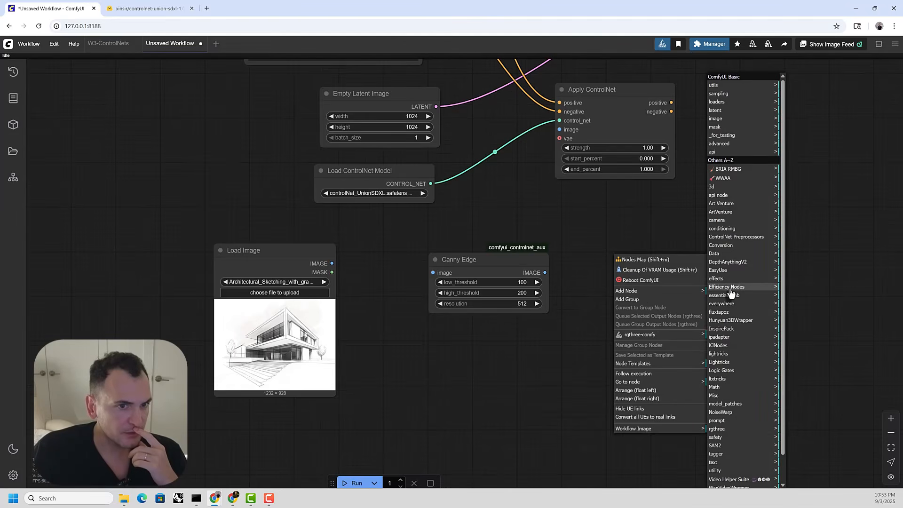
{"action": "left_click", "coordinate": [739, 237]}
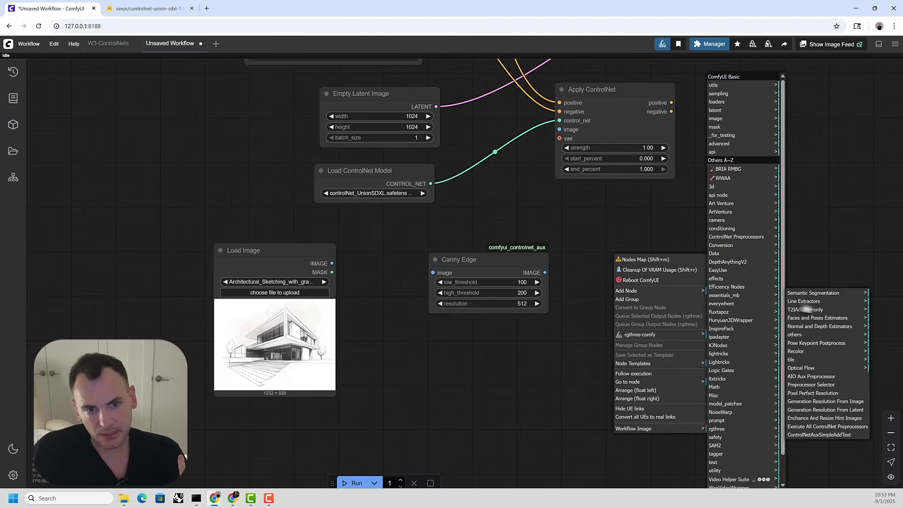
{"action": "left_click", "coordinate": [806, 303]}
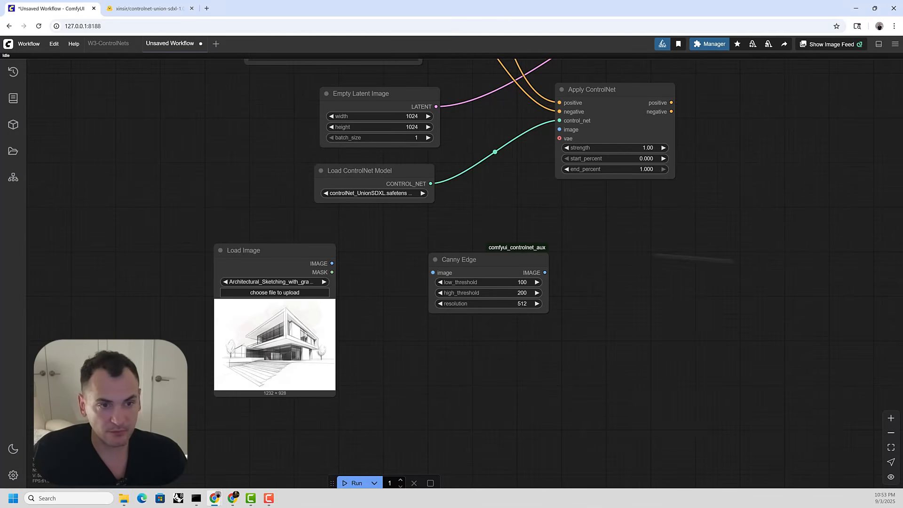
{"action": "right_click", "coordinate": [607, 251]}
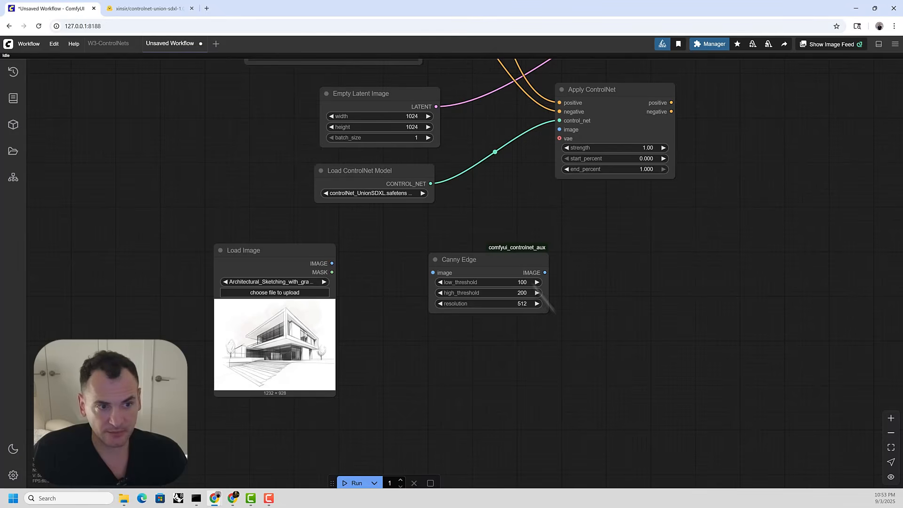
Connect Load Image's IMAGE output to the Canny Edge node's image input and enlarge the Load Image node beside it
{"action": "left_click_drag", "start_coordinate": [439, 270], "coordinate": [438, 264]}
{"action": "scroll", "coordinate": [402, 265], "scroll_direction": "down", "scroll_amount": 1}
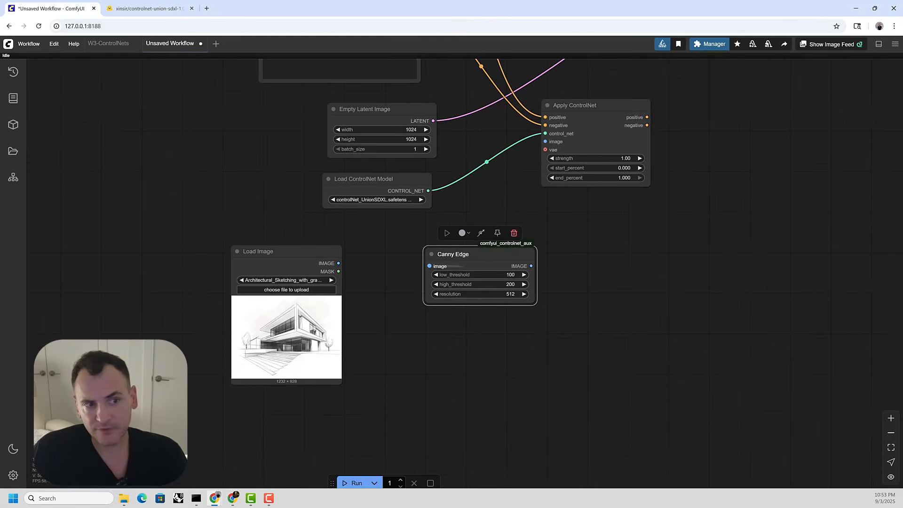
{"action": "left_click_drag", "start_coordinate": [545, 272], "coordinate": [502, 311]}
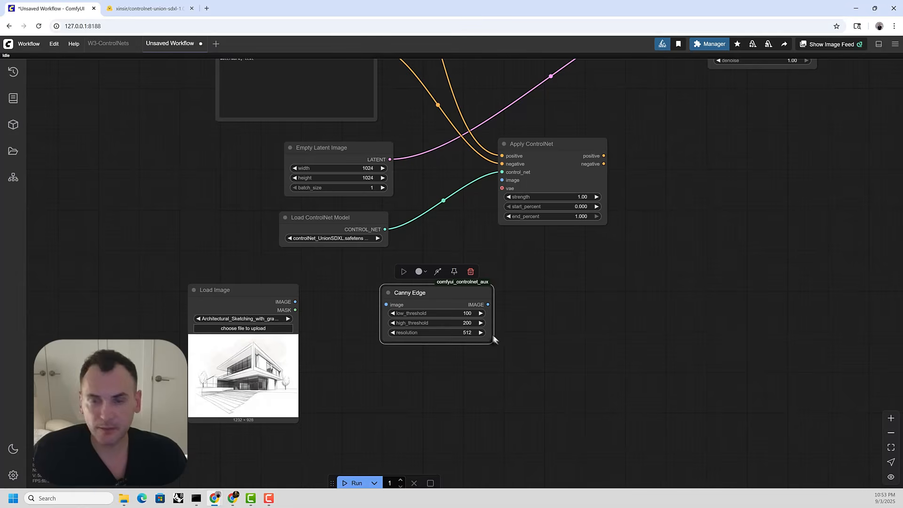
{"action": "left_click_drag", "start_coordinate": [461, 382], "coordinate": [497, 379]}
{"action": "left_click_drag", "start_coordinate": [453, 301], "coordinate": [450, 294]}
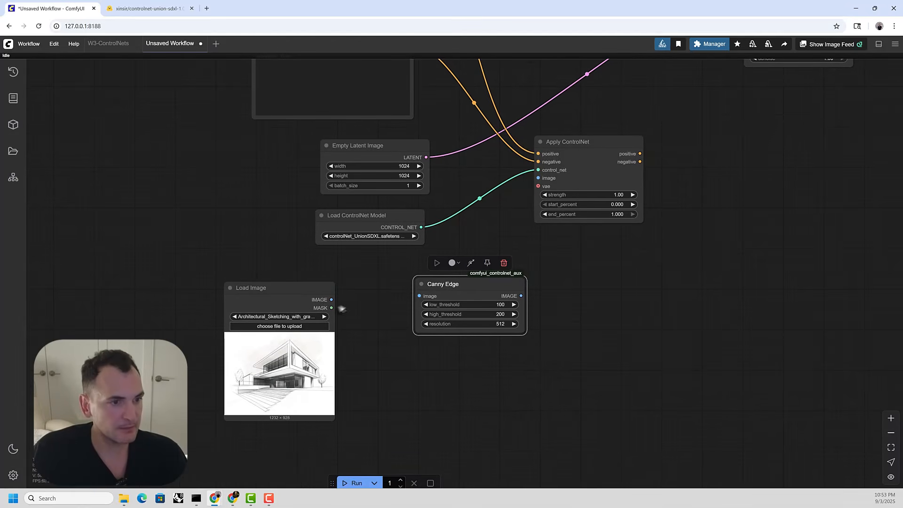
{"action": "left_click_drag", "start_coordinate": [331, 300], "coordinate": [437, 299]}
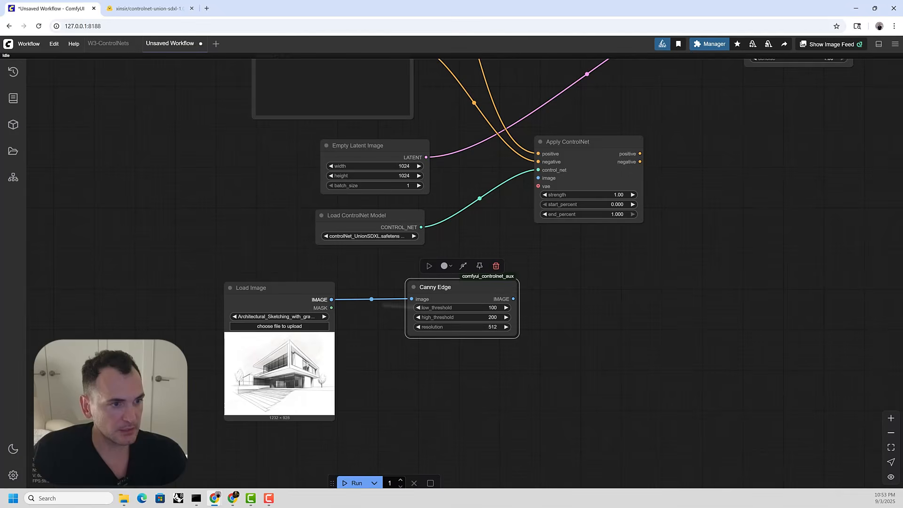
{"action": "left_click_drag", "start_coordinate": [226, 282], "coordinate": [139, 236]}
{"action": "left_click_drag", "start_coordinate": [196, 252], "coordinate": [230, 296]}
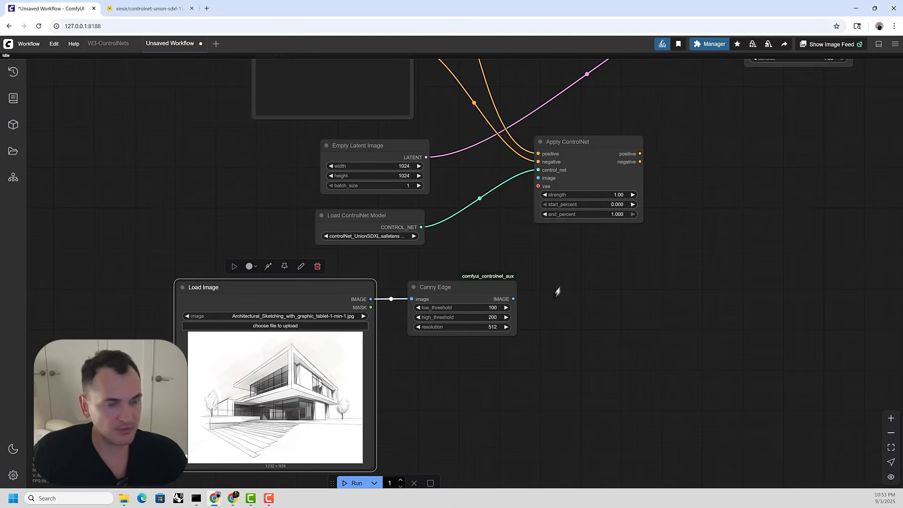
Search the nodes for "preview", add a Preview Image node beside Canny Edge, and connect Canny Edge's IMAGE output to its images input
{"action": "double_click", "coordinate": [591, 295]}
{"action": "type", "text": "pre"}
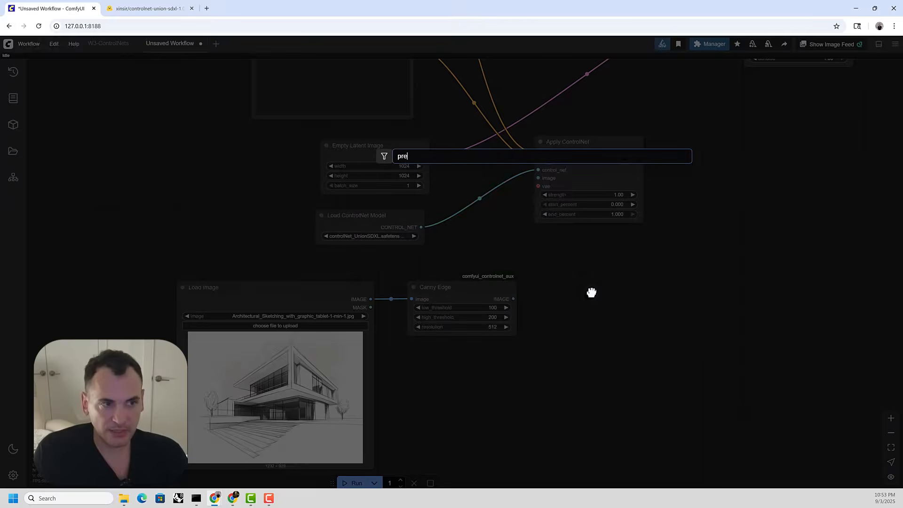
{"action": "type", "text": "view"}
{"action": "left_click", "coordinate": [441, 178]}
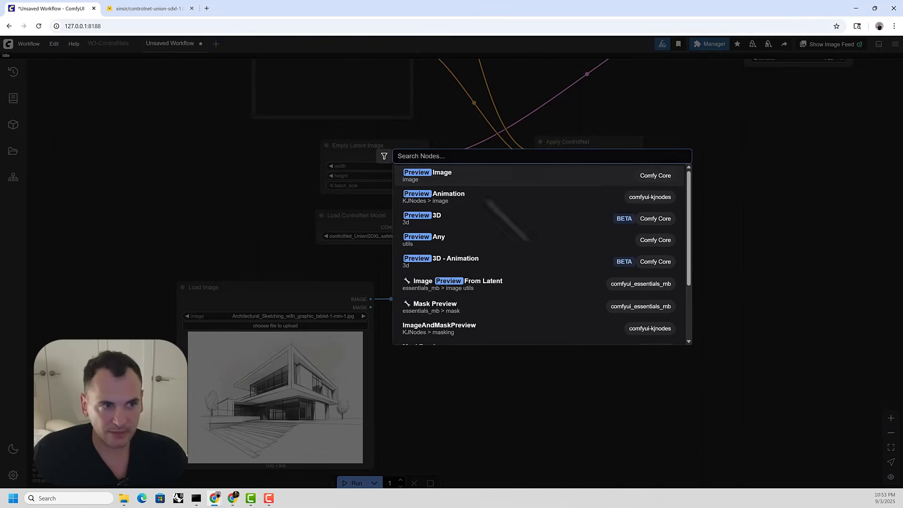
{"action": "left_click_drag", "start_coordinate": [513, 299], "coordinate": [589, 296]}
{"action": "left_click", "coordinate": [625, 278]}
{"action": "left_click_drag", "start_coordinate": [514, 302], "coordinate": [622, 300]}
Bypass the KSampler node and run the workflow so that only the Canny Edge preprocessing is executed
{"action": "scroll", "coordinate": [616, 313], "scroll_direction": "down", "scroll_amount": 5}
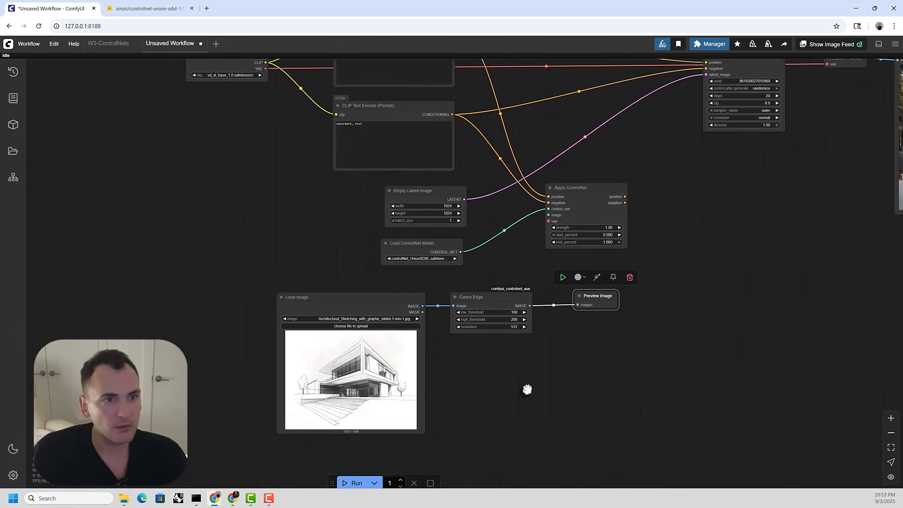
{"action": "scroll", "coordinate": [529, 233], "scroll_direction": "up", "scroll_amount": 2}
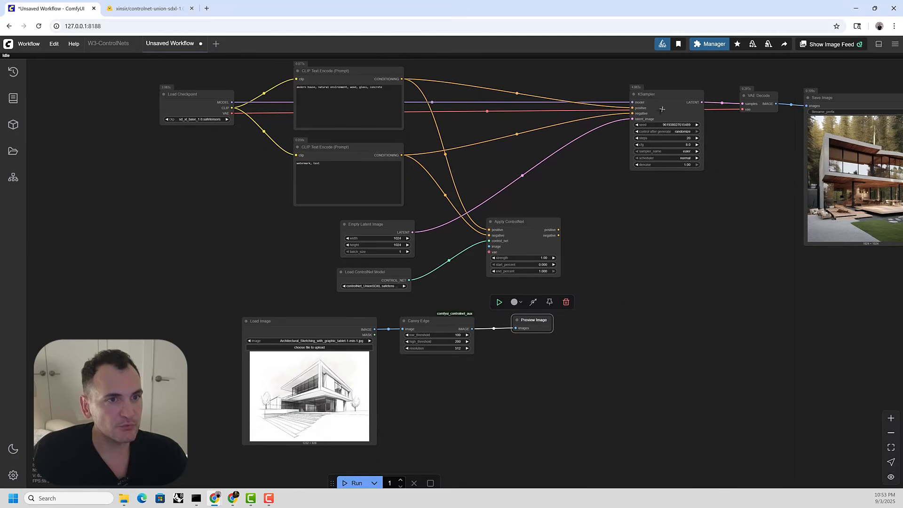
{"action": "left_click", "coordinate": [663, 109]}
{"action": "left_click", "coordinate": [668, 74]}
{"action": "left_click", "coordinate": [352, 483]}
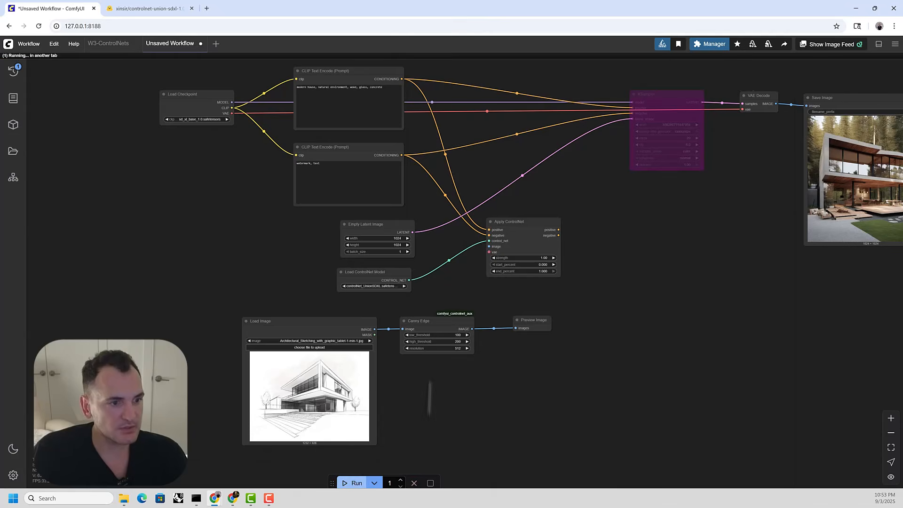
Enlarge the Preview Image node so the Canny edge picture can be viewed at a larger size
{"action": "scroll", "coordinate": [555, 399], "scroll_direction": "up", "scroll_amount": 4}
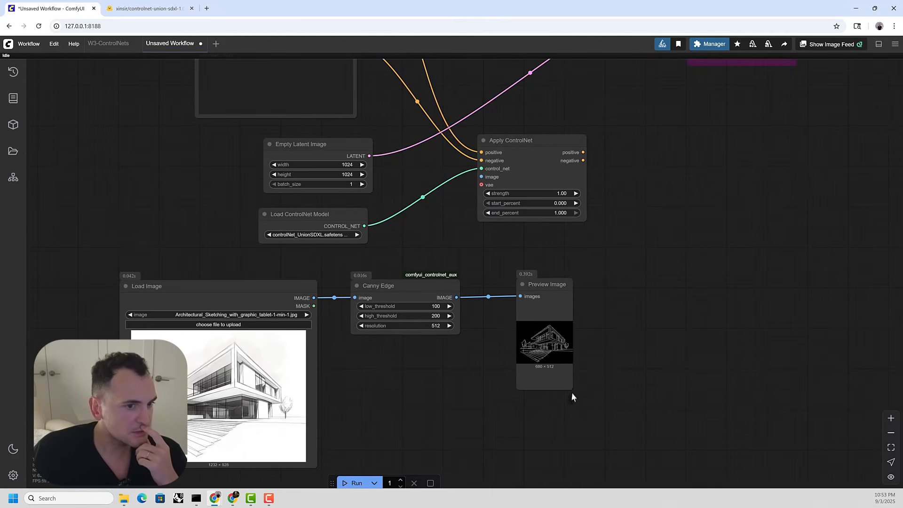
{"action": "left_click_drag", "start_coordinate": [571, 388], "coordinate": [675, 478]}
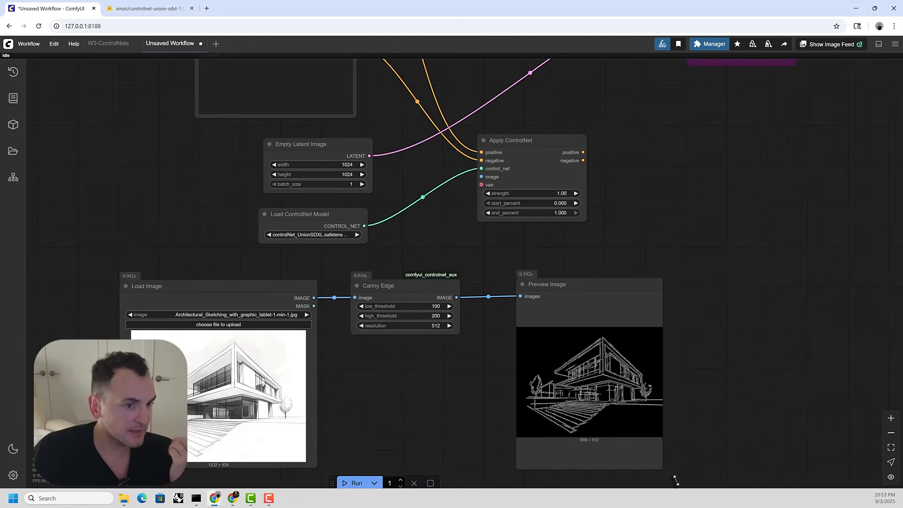
{"action": "scroll", "coordinate": [432, 317], "scroll_direction": "up", "scroll_amount": 3}
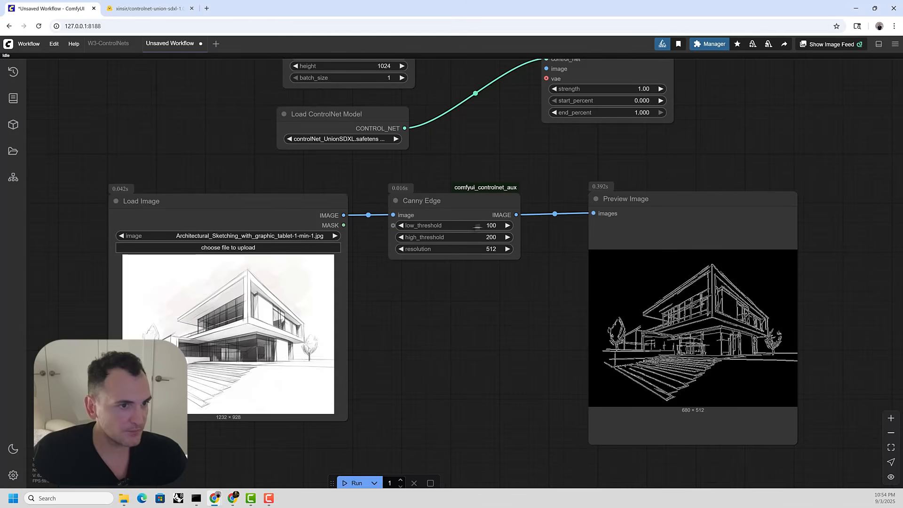
Set the Canny Edge node's low_threshold to 150 and run the workflow to refresh the preview
{"action": "left_click", "coordinate": [477, 226]}
{"action": "type", "text": "150"}
{"action": "key", "text": "Return"}
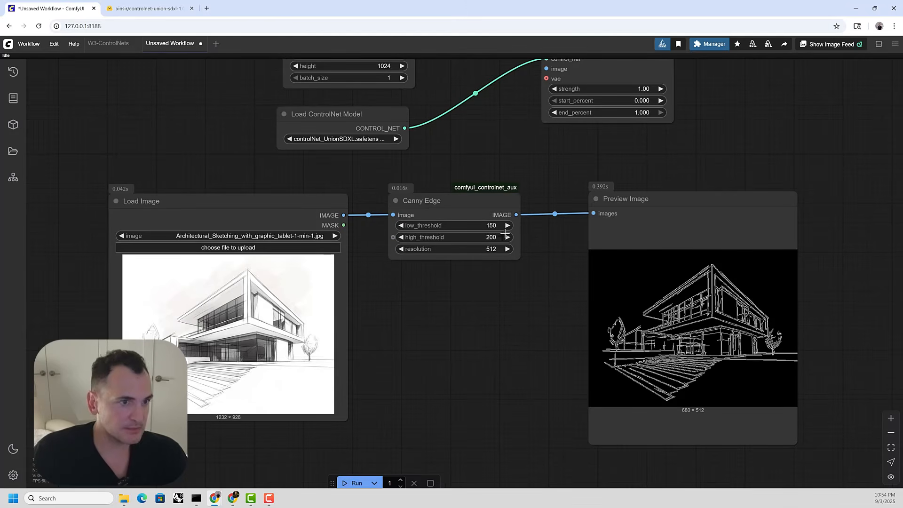
{"action": "left_click", "coordinate": [353, 485]}
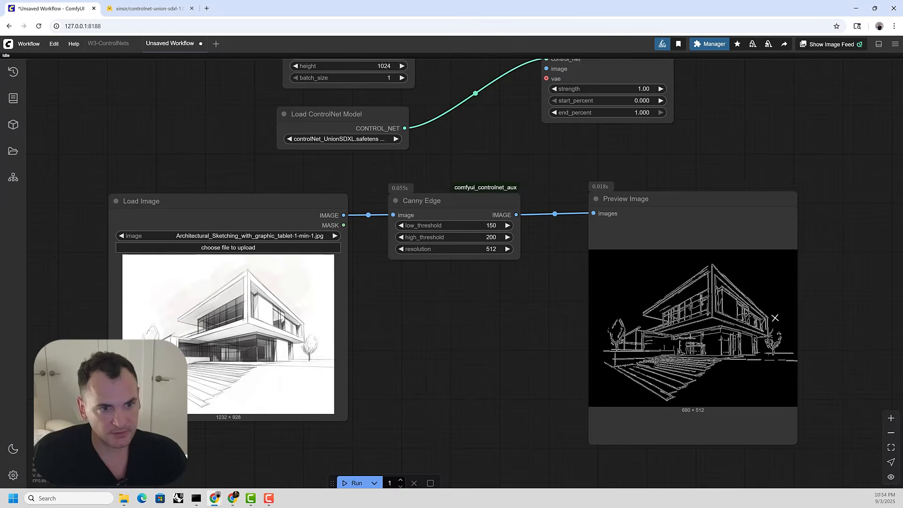
Set the Canny Edge node's high_threshold to 255 and rerun the workflow
{"action": "scroll", "coordinate": [775, 318], "scroll_direction": "up", "scroll_amount": 3}
{"action": "left_click", "coordinate": [396, 213]}
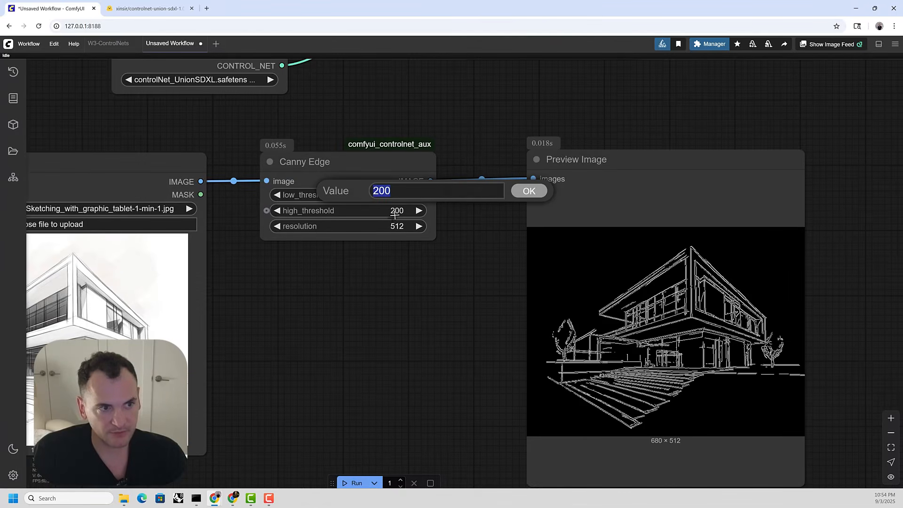
{"action": "type", "text": "255"}
{"action": "key", "text": "Return"}
{"action": "left_click", "coordinate": [353, 484]}
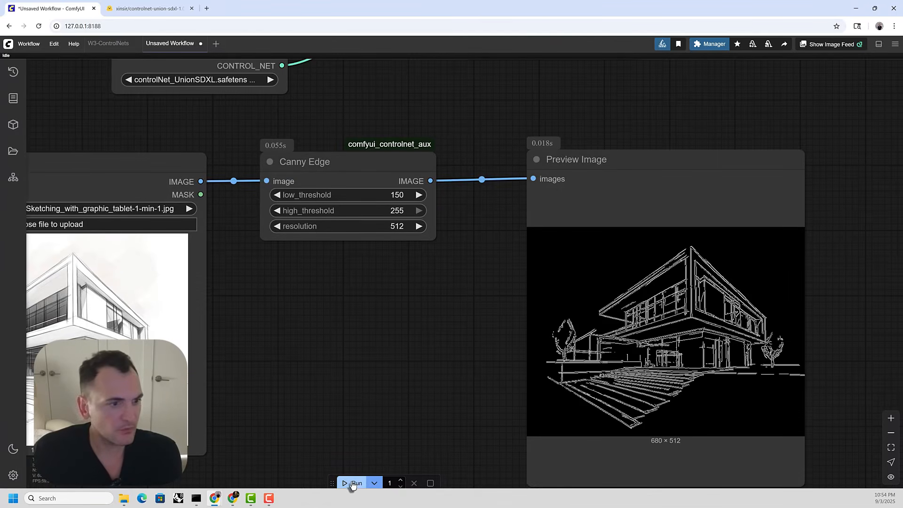
Raise the Canny Edge node's low_threshold to 200 and run the workflow again
{"action": "left_click", "coordinate": [381, 194]}
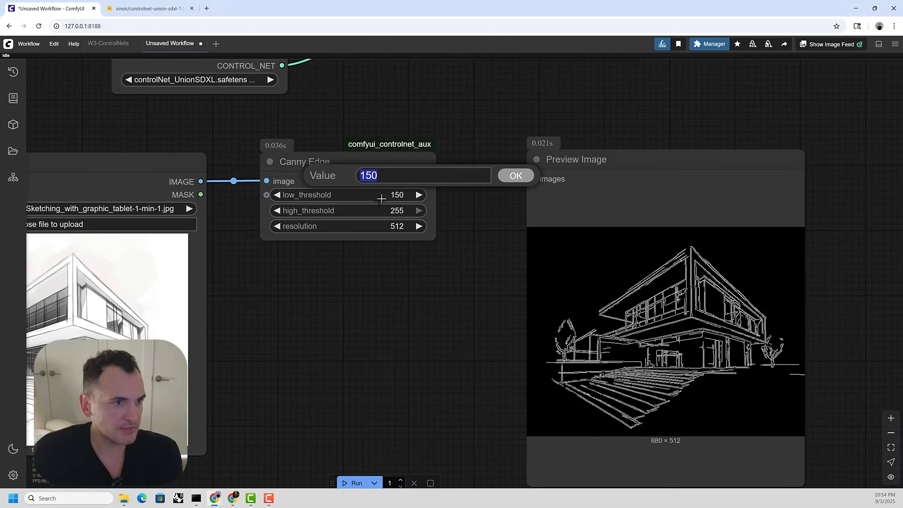
{"action": "type", "text": "200"}
{"action": "left_click", "coordinate": [513, 181]}
{"action": "left_click", "coordinate": [350, 484]}
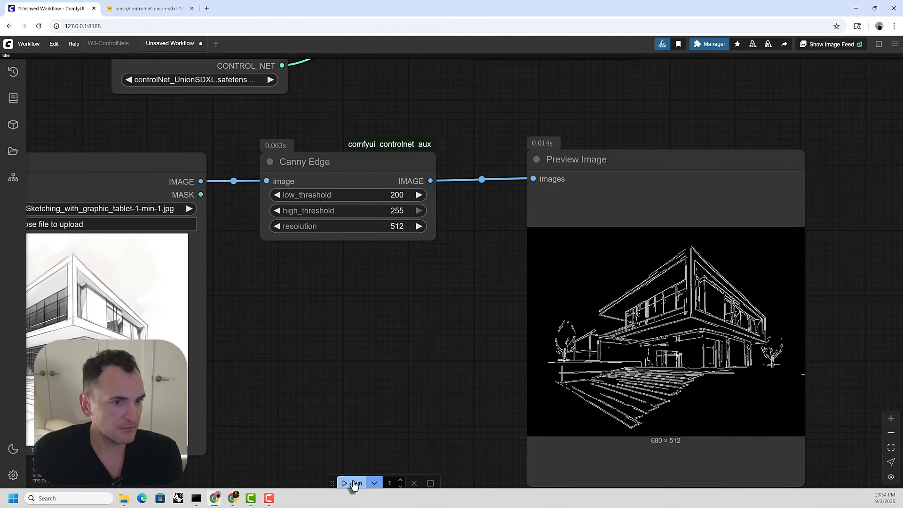
Set the Canny Edge thresholds to 100 for low_threshold and 200 for high_threshold, and run the workflow
{"action": "left_click", "coordinate": [385, 197]}
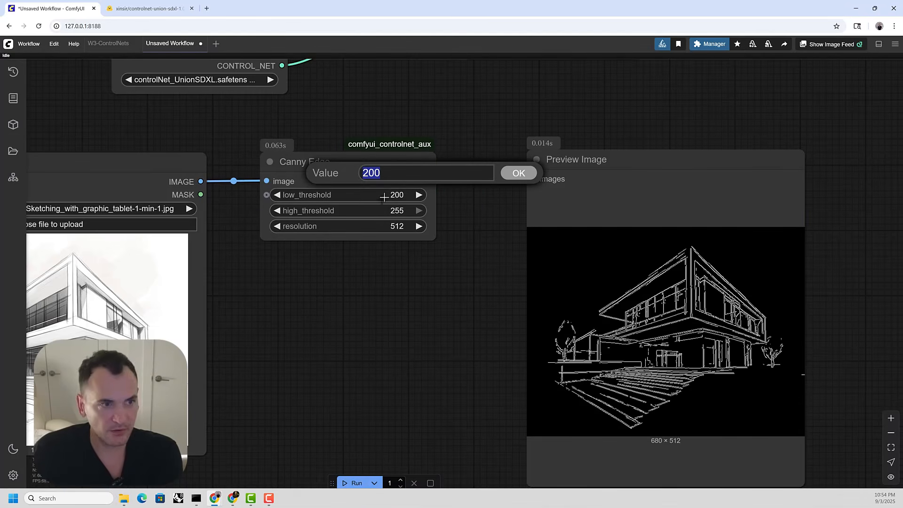
{"action": "type", "text": "100"}
{"action": "key", "text": "Return"}
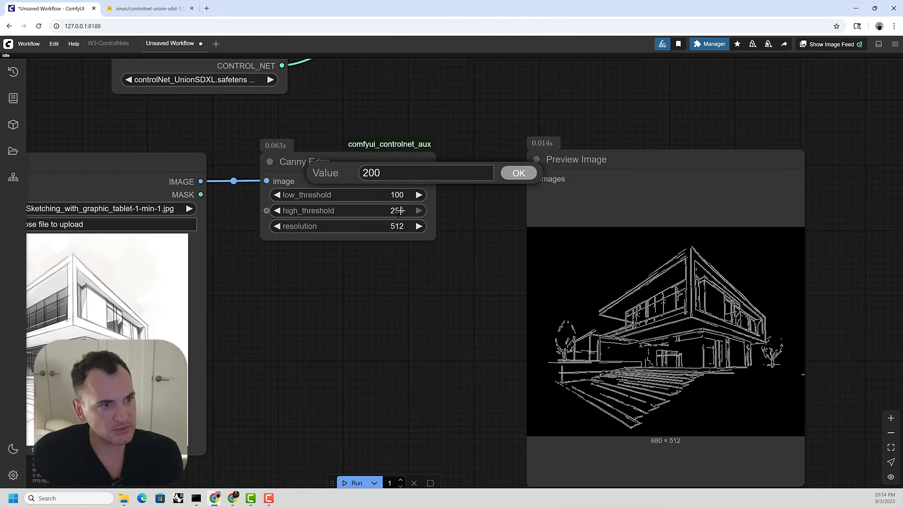
{"action": "left_click", "coordinate": [399, 210]}
{"action": "type", "text": "200"}
{"action": "key", "text": "Return"}
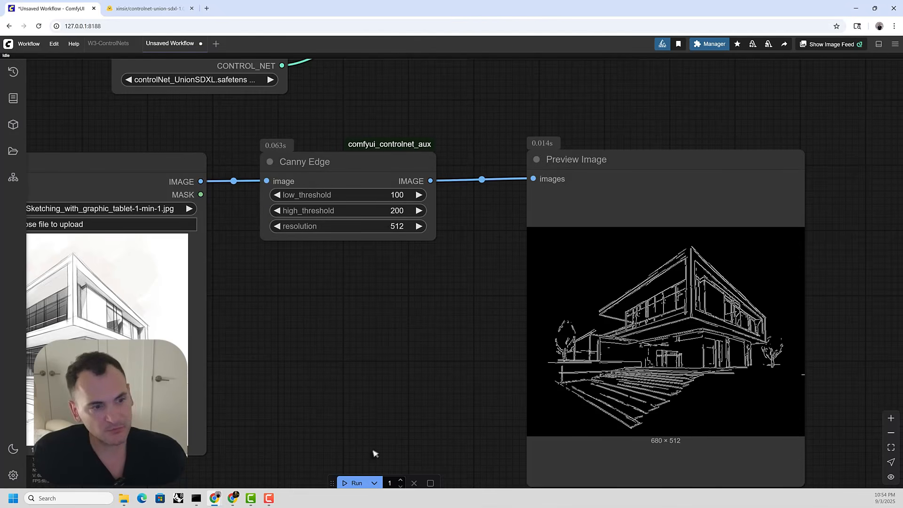
{"action": "left_click", "coordinate": [353, 483]}
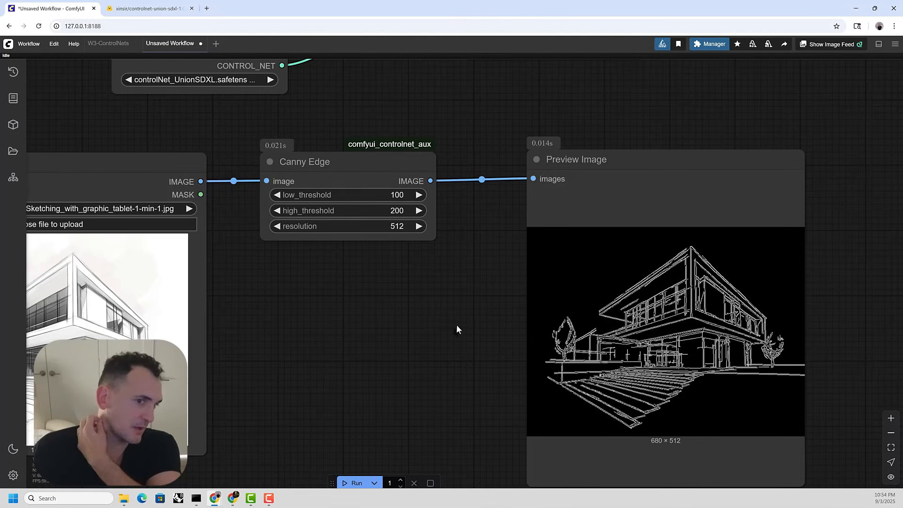
Compare the Canny edge preview and its image size with the source sketch in the Load Image node
{"action": "scroll", "coordinate": [460, 278], "scroll_direction": "down", "scroll_amount": 3}
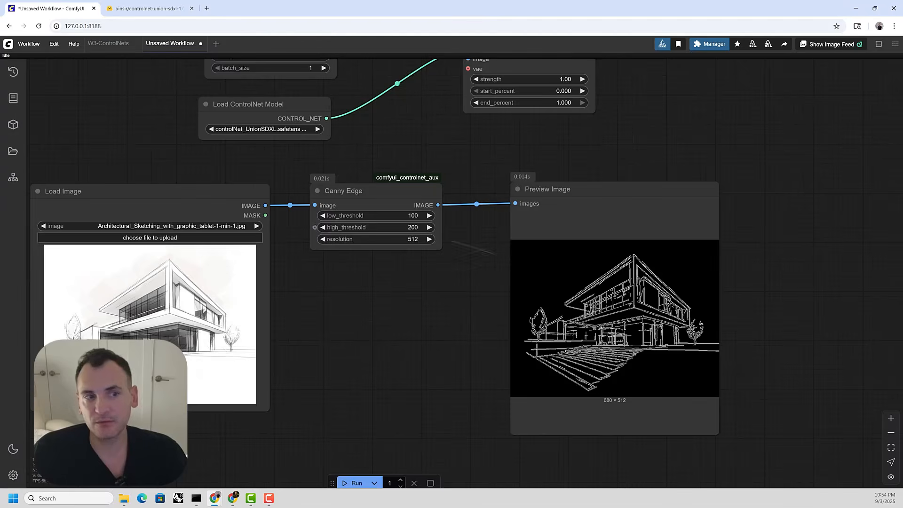
{"action": "left_click_drag", "start_coordinate": [481, 313], "coordinate": [497, 372]}
{"action": "scroll", "coordinate": [488, 321], "scroll_direction": "down", "scroll_amount": 2}
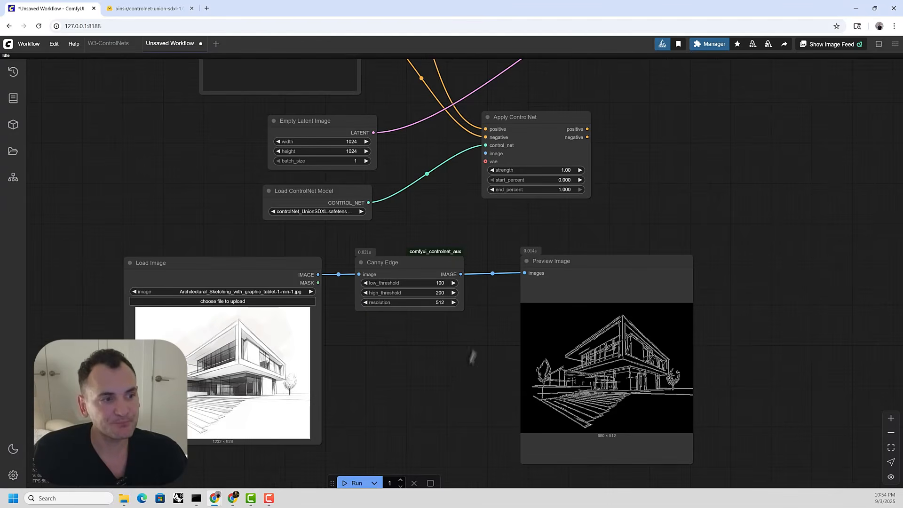
{"action": "scroll", "coordinate": [421, 380], "scroll_direction": "up", "scroll_amount": 2}
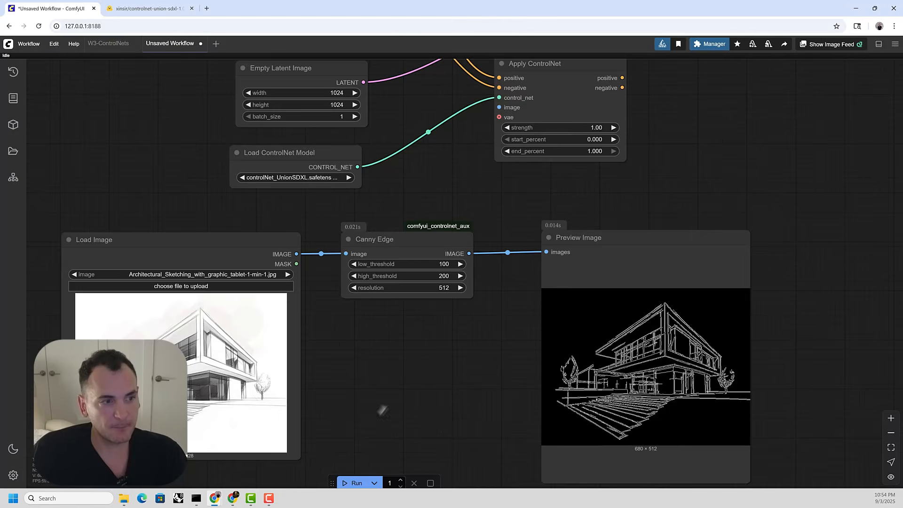
{"action": "left_click_drag", "start_coordinate": [383, 411], "coordinate": [413, 339]}
{"action": "scroll", "coordinate": [413, 339], "scroll_direction": "up", "scroll_amount": 2}
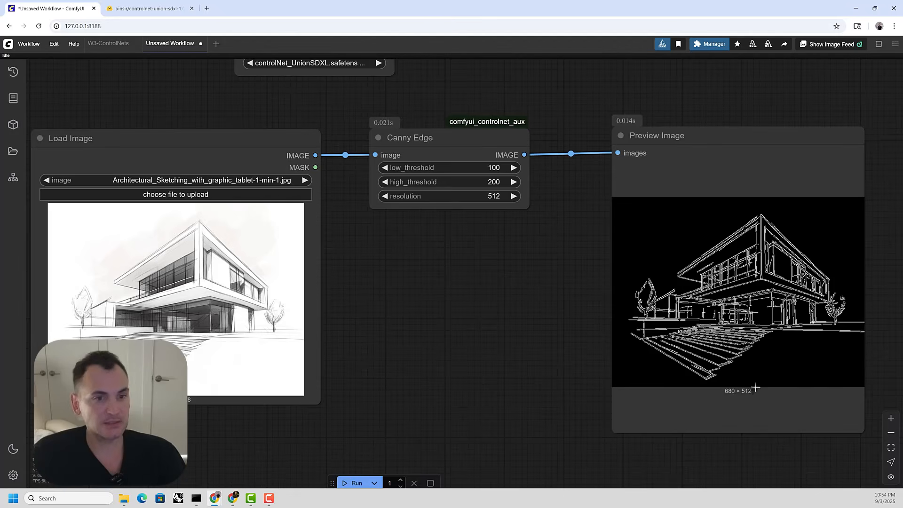
{"action": "scroll", "coordinate": [494, 303], "scroll_direction": "down", "scroll_amount": 3}
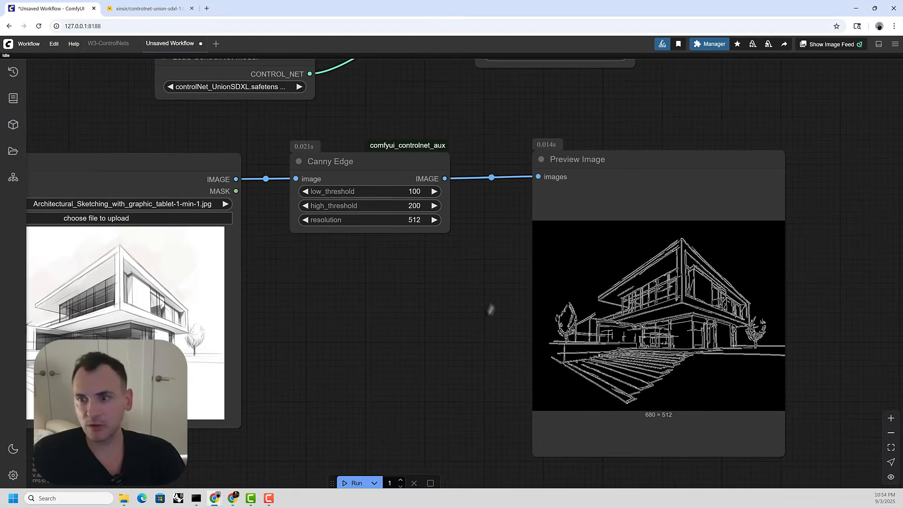
Connect the Canny Edge image output to the image input of the Apply ControlNet node
{"action": "scroll", "coordinate": [541, 188], "scroll_direction": "up", "scroll_amount": 3}
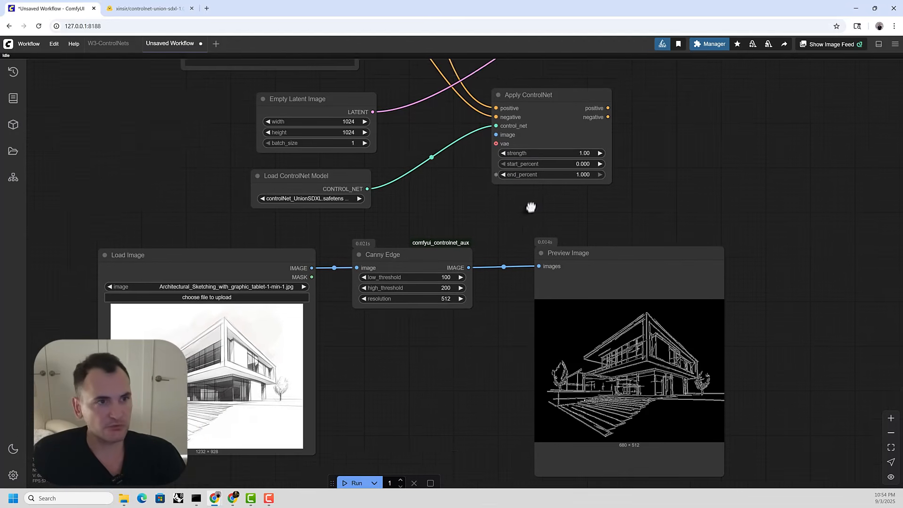
{"action": "left_click_drag", "start_coordinate": [448, 296], "coordinate": [525, 160]}
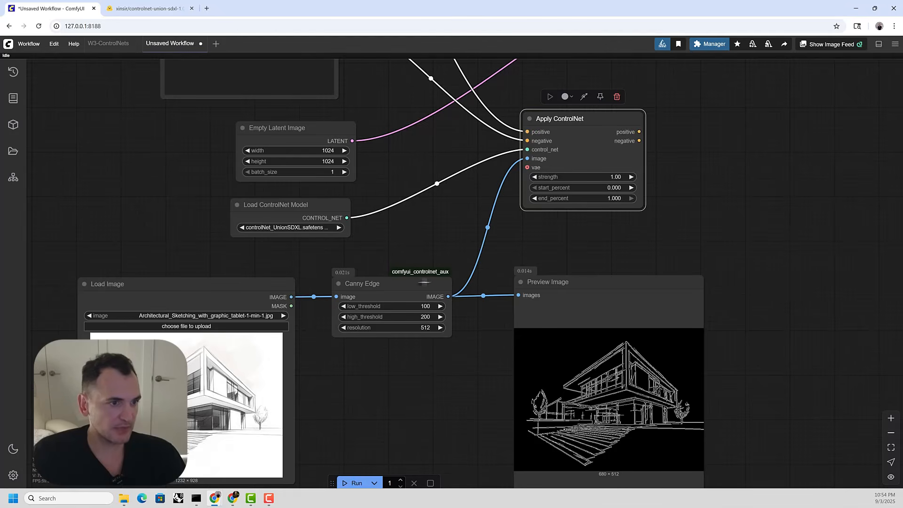
Connect Apply ControlNet's positive and negative outputs to the matching KSampler inputs and re-enable the bypassed KSampler
{"action": "scroll", "coordinate": [455, 258], "scroll_direction": "down", "scroll_amount": 3}
{"action": "left_click_drag", "start_coordinate": [684, 181], "coordinate": [553, 334]}
{"action": "scroll", "coordinate": [489, 267], "scroll_direction": "up", "scroll_amount": 3}
{"action": "left_click_drag", "start_coordinate": [576, 144], "coordinate": [588, 221]}
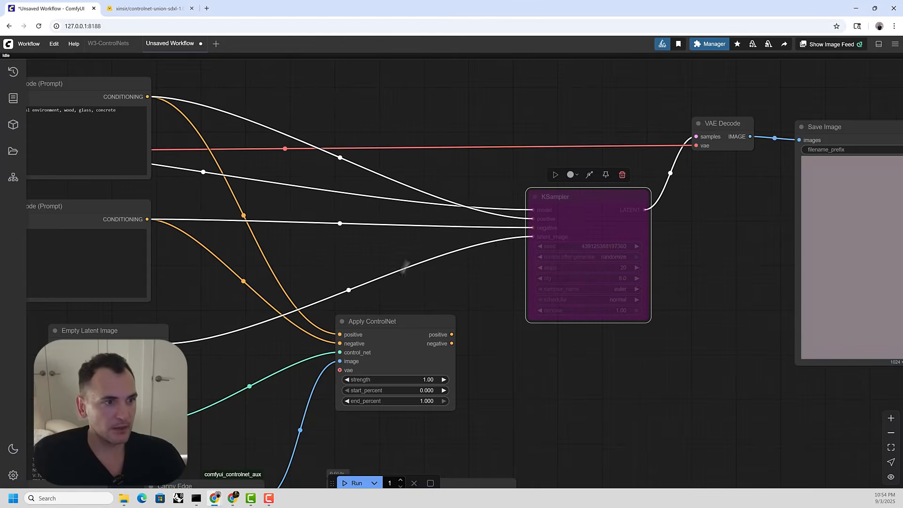
{"action": "left_click_drag", "start_coordinate": [402, 265], "coordinate": [505, 269]}
{"action": "left_click_drag", "start_coordinate": [553, 340], "coordinate": [640, 224]}
{"action": "left_click_drag", "start_coordinate": [553, 349], "coordinate": [634, 232]}
{"action": "left_click", "coordinate": [691, 180]}
{"action": "scroll", "coordinate": [616, 233], "scroll_direction": "down", "scroll_amount": 4}
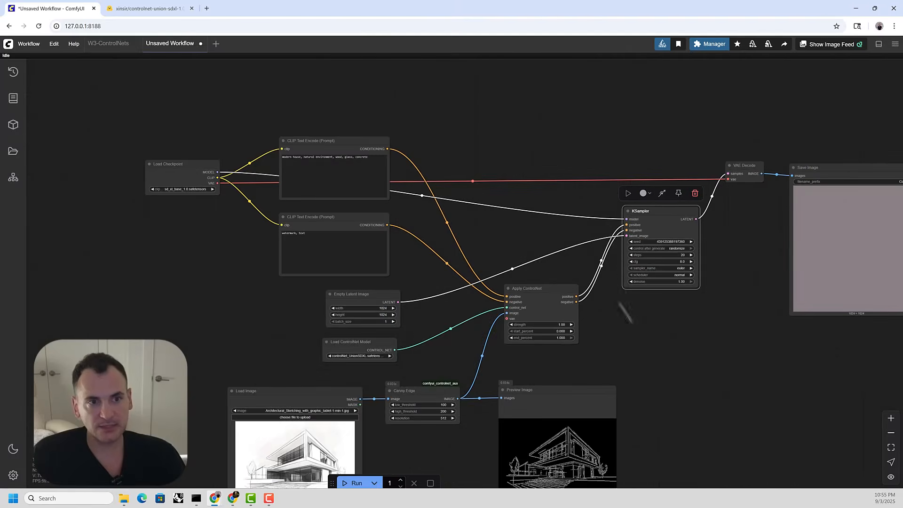
Set the Apply ControlNet node's strength to 0.50
{"action": "left_click_drag", "start_coordinate": [623, 312], "coordinate": [598, 236]}
{"action": "scroll", "coordinate": [519, 211], "scroll_direction": "up", "scroll_amount": 2}
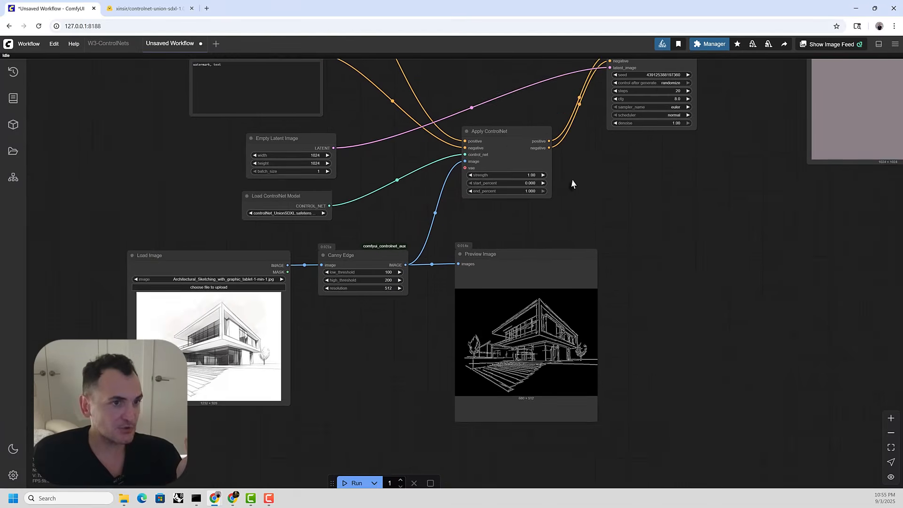
{"action": "left_click_drag", "start_coordinate": [468, 215], "coordinate": [526, 231]}
{"action": "scroll", "coordinate": [571, 140], "scroll_direction": "up", "scroll_amount": 2}
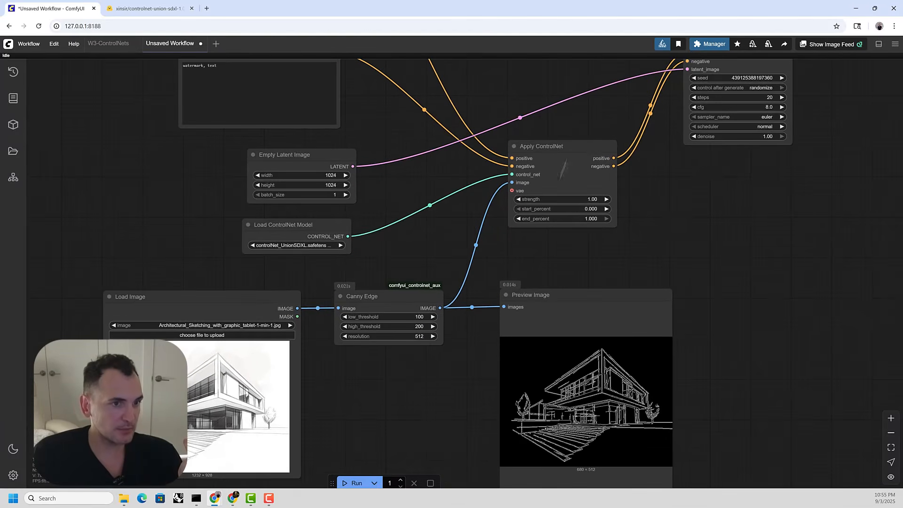
{"action": "left_click_drag", "start_coordinate": [362, 407], "coordinate": [383, 365]}
{"action": "scroll", "coordinate": [629, 105], "scroll_direction": "up", "scroll_amount": 3}
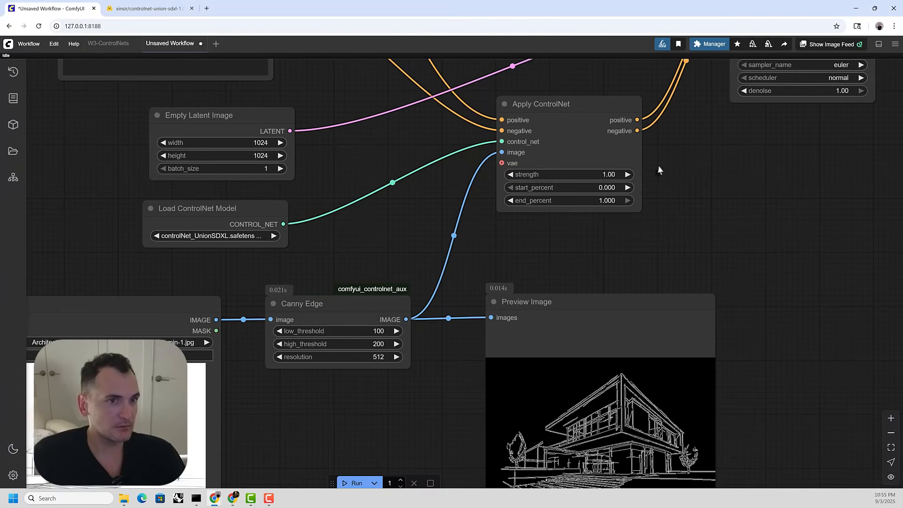
{"action": "scroll", "coordinate": [662, 185], "scroll_direction": "down", "scroll_amount": 3}
{"action": "left_click_drag", "start_coordinate": [662, 184], "coordinate": [585, 179]}
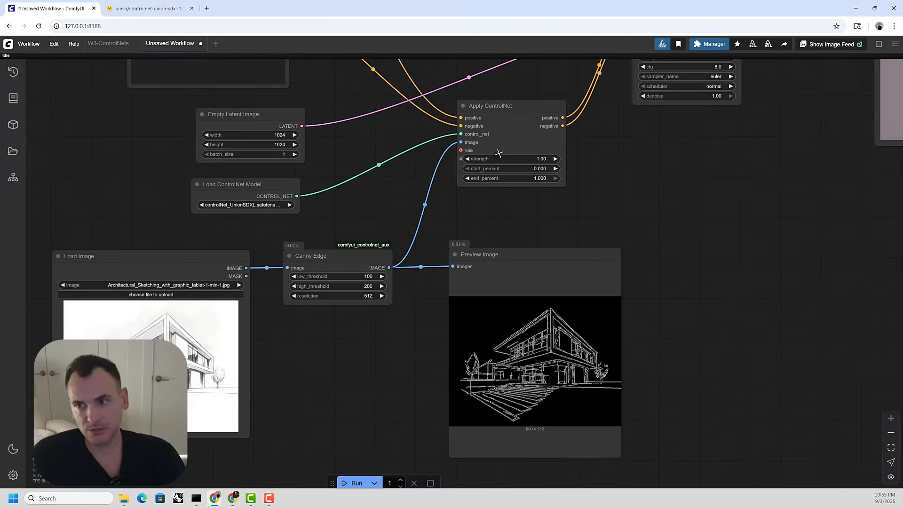
{"action": "scroll", "coordinate": [518, 157], "scroll_direction": "up", "scroll_amount": 5}
{"action": "left_click", "coordinate": [522, 166]}
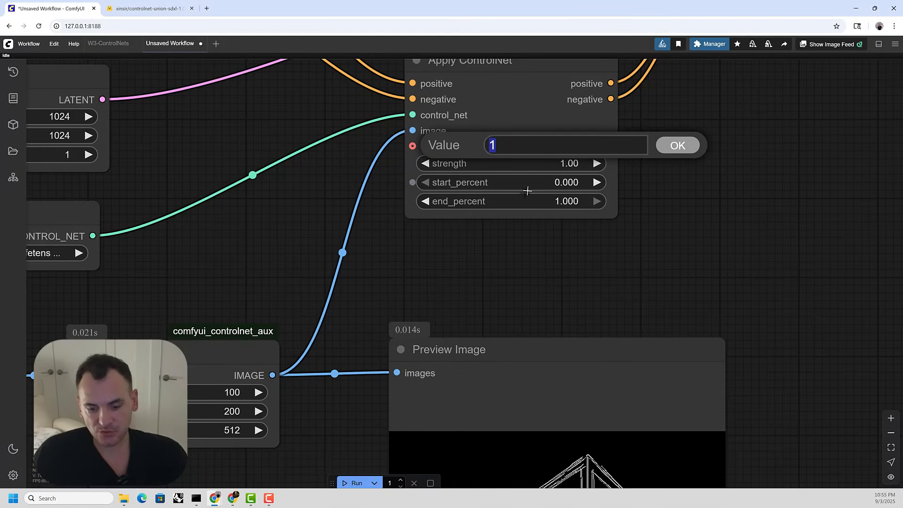
{"action": "key", "text": "Return"}
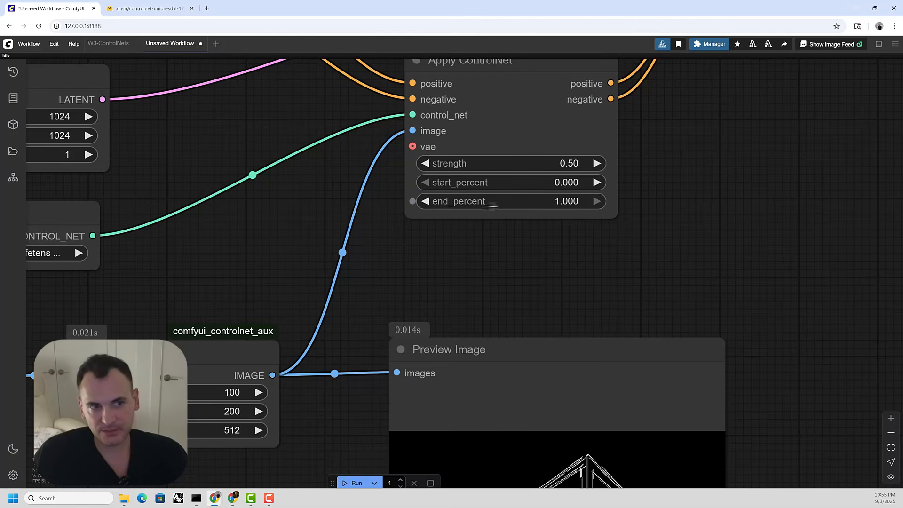
Review the Apply ControlNet and Canny Edge settings, and run the workflow to generate an image
{"action": "scroll", "coordinate": [532, 234], "scroll_direction": "up", "scroll_amount": 3}
{"action": "left_click_drag", "start_coordinate": [525, 194], "coordinate": [529, 254]}
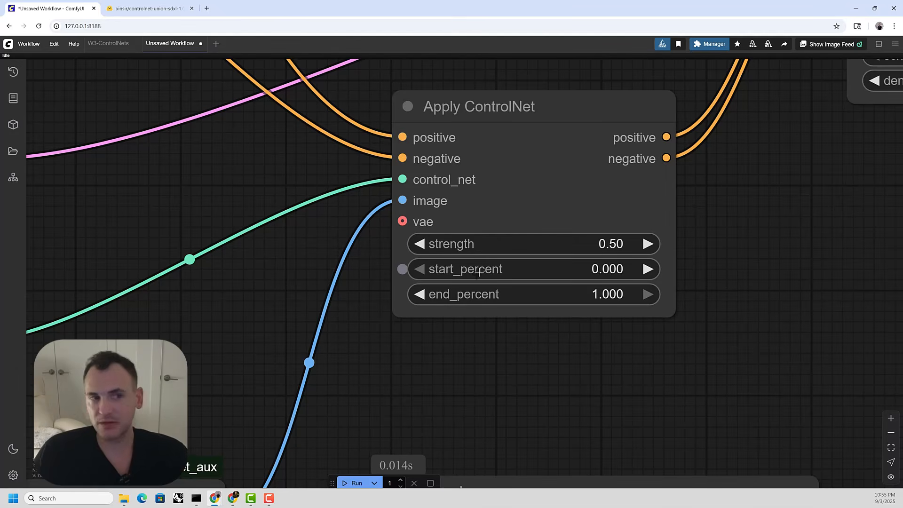
{"action": "scroll", "coordinate": [566, 232], "scroll_direction": "down", "scroll_amount": 1}
{"action": "scroll", "coordinate": [480, 155], "scroll_direction": "down", "scroll_amount": 5}
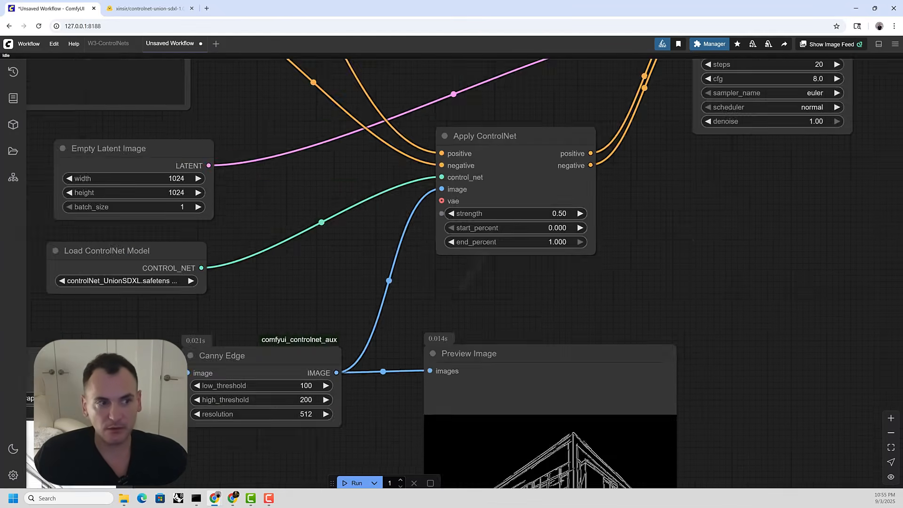
{"action": "left_click_drag", "start_coordinate": [466, 324], "coordinate": [489, 113]}
{"action": "left_click_drag", "start_coordinate": [221, 301], "coordinate": [419, 301]}
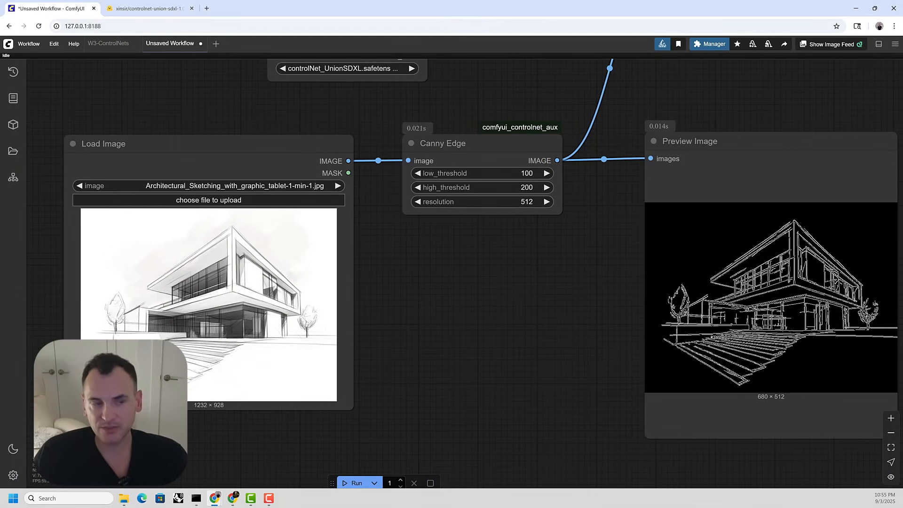
{"action": "scroll", "coordinate": [467, 223], "scroll_direction": "down", "scroll_amount": 3}
{"action": "left_click_drag", "start_coordinate": [741, 123], "coordinate": [528, 307]}
{"action": "scroll", "coordinate": [540, 254], "scroll_direction": "down", "scroll_amount": 5}
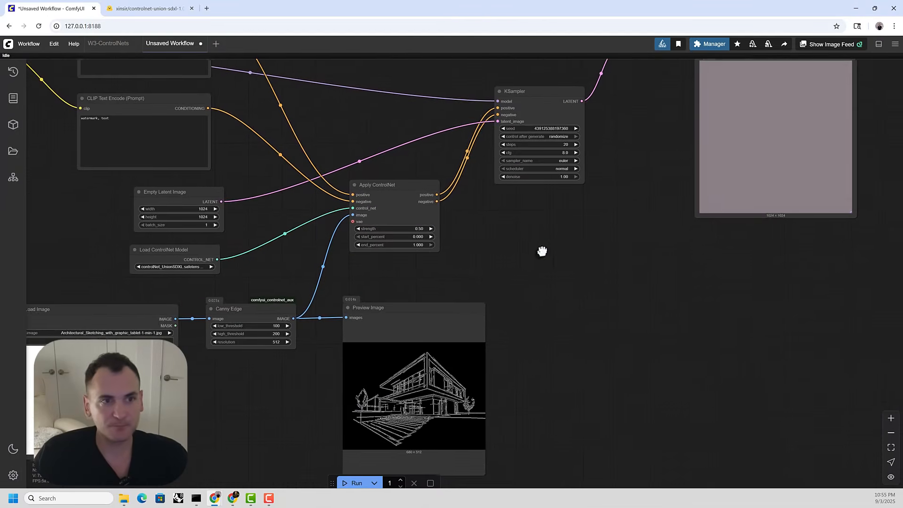
{"action": "left_click", "coordinate": [348, 485]}
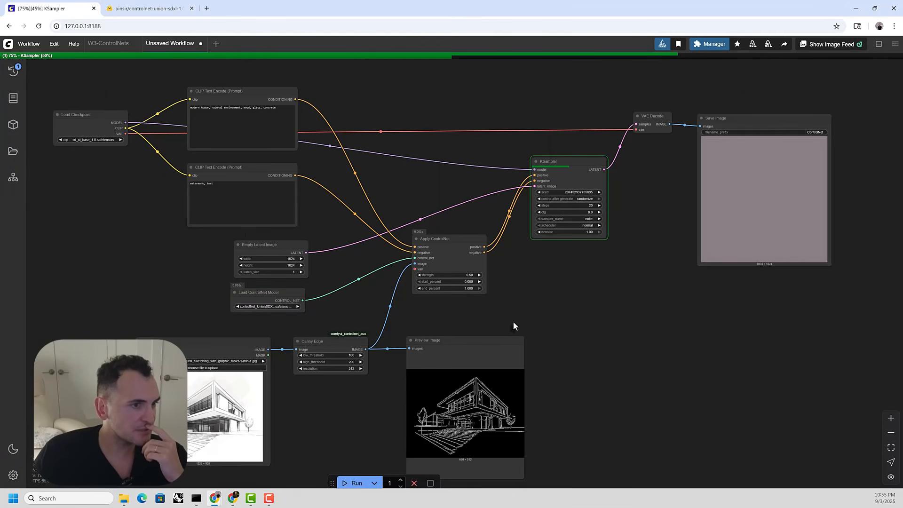
Move the Save Image node beside the Canny Preview Image node and compare the generated house with the edges
{"action": "scroll", "coordinate": [333, 320], "scroll_direction": "up", "scroll_amount": 2}
{"action": "left_click_drag", "start_coordinate": [343, 328], "coordinate": [453, 239]}
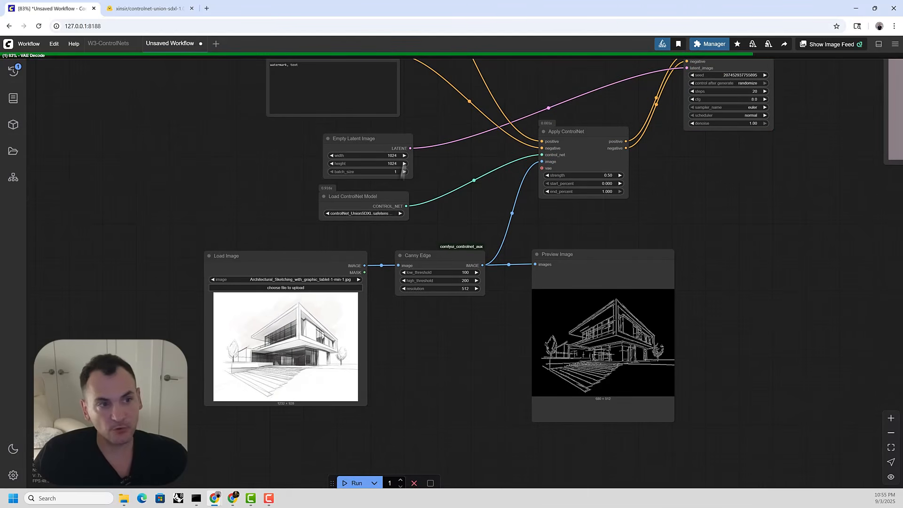
{"action": "left_click_drag", "start_coordinate": [786, 169], "coordinate": [690, 188]}
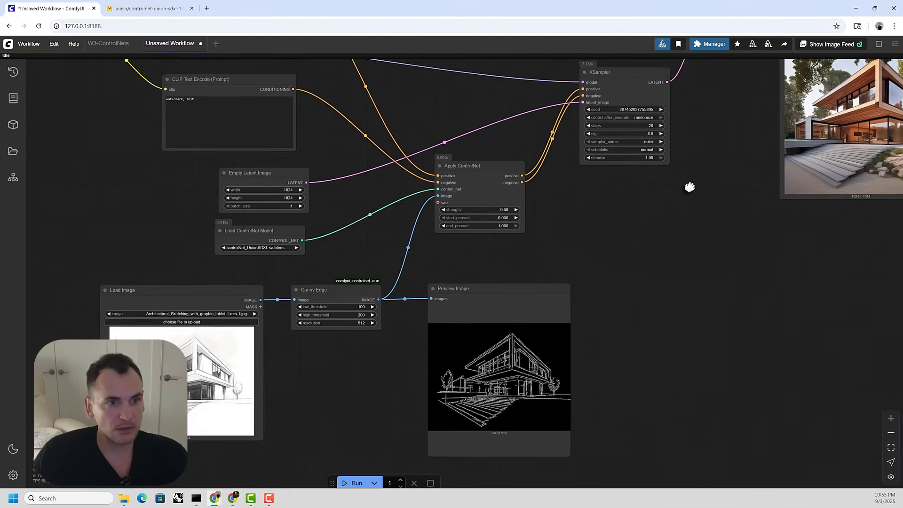
{"action": "scroll", "coordinate": [710, 166], "scroll_direction": "down", "scroll_amount": 3}
{"action": "left_click_drag", "start_coordinate": [752, 157], "coordinate": [736, 172]}
{"action": "left_click_drag", "start_coordinate": [799, 80], "coordinate": [658, 268]}
{"action": "scroll", "coordinate": [614, 315], "scroll_direction": "up", "scroll_amount": 3}
{"action": "scroll", "coordinate": [612, 358], "scroll_direction": "up", "scroll_amount": 3}
{"action": "left_click_drag", "start_coordinate": [594, 357], "coordinate": [558, 259]}
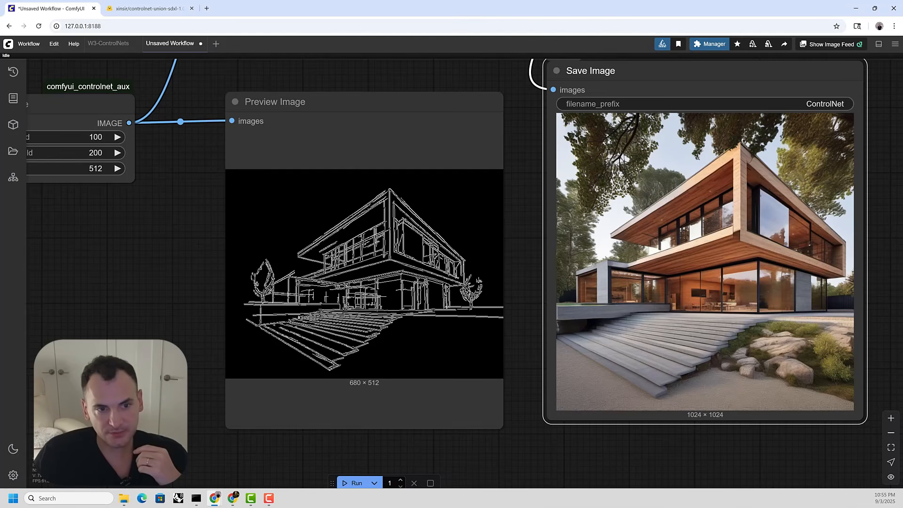
Move the Load Image node farther away from Canny Edge and add a Get Image Size node in the free space
{"action": "scroll", "coordinate": [681, 309], "scroll_direction": "down", "scroll_amount": 7}
{"action": "left_click_drag", "start_coordinate": [480, 257], "coordinate": [554, 360]}
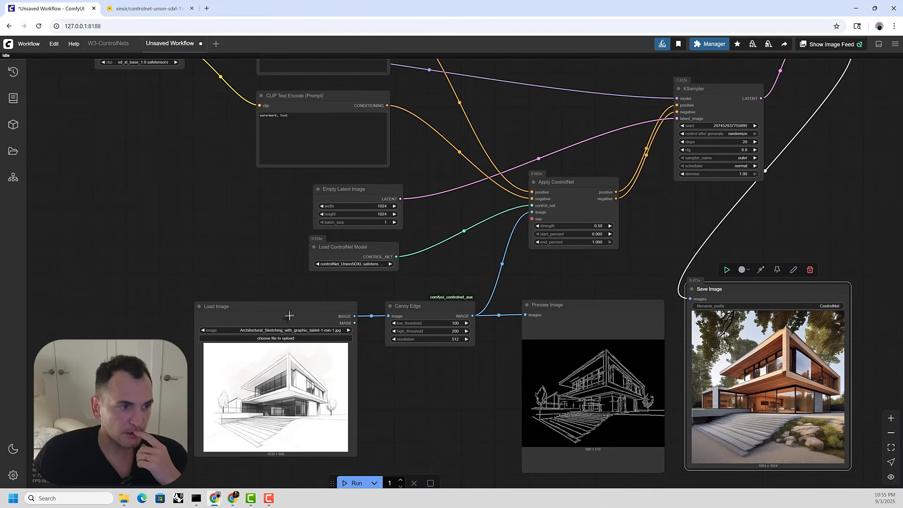
{"action": "left_click_drag", "start_coordinate": [250, 312], "coordinate": [489, 256]}
{"action": "left_click_drag", "start_coordinate": [490, 255], "coordinate": [271, 255]}
{"action": "left_click_drag", "start_coordinate": [325, 269], "coordinate": [331, 271]}
{"action": "double_click", "coordinate": [472, 320]}
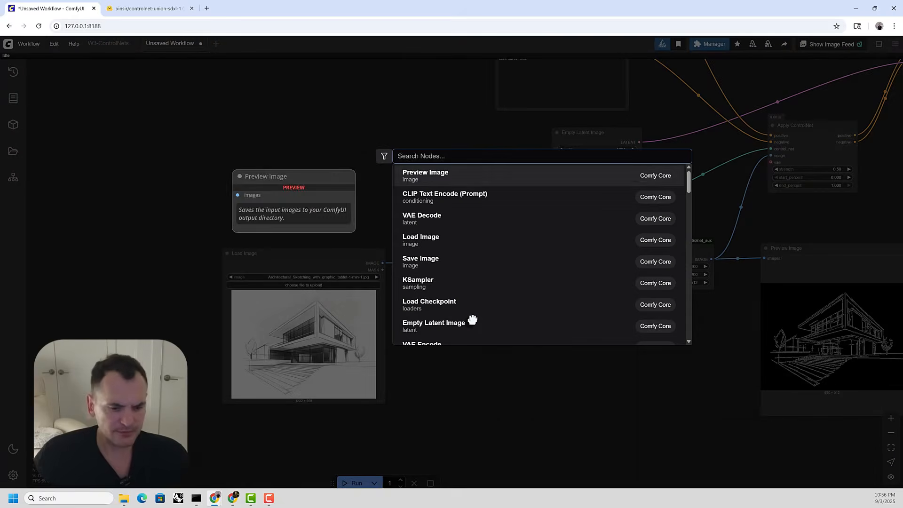
{"action": "type", "text": "get image"}
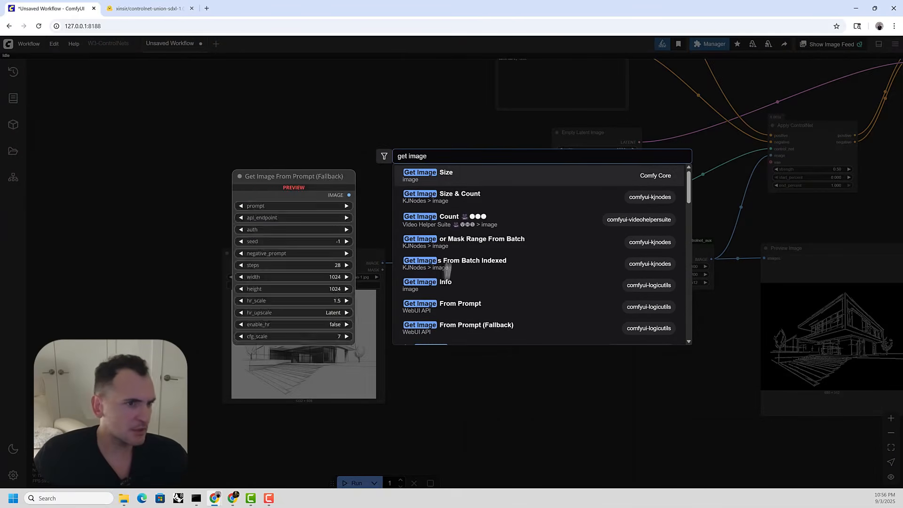
{"action": "left_click", "coordinate": [444, 180]}
{"action": "scroll", "coordinate": [405, 288], "scroll_direction": "up", "scroll_amount": 3}
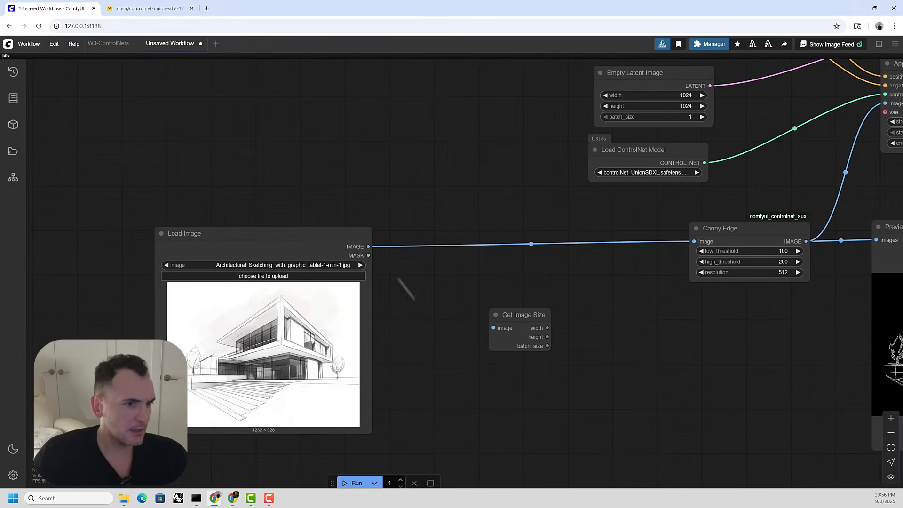
Feed the Load Image output into Get Image Size and connect its width and height outputs to the Empty Latent Image node
{"action": "left_click_drag", "start_coordinate": [366, 247], "coordinate": [593, 135]}
{"action": "scroll", "coordinate": [494, 328], "scroll_direction": "down", "scroll_amount": 2}
{"action": "left_click_drag", "start_coordinate": [517, 150], "coordinate": [621, 154]}
{"action": "left_click_drag", "start_coordinate": [517, 143], "coordinate": [574, 135]}
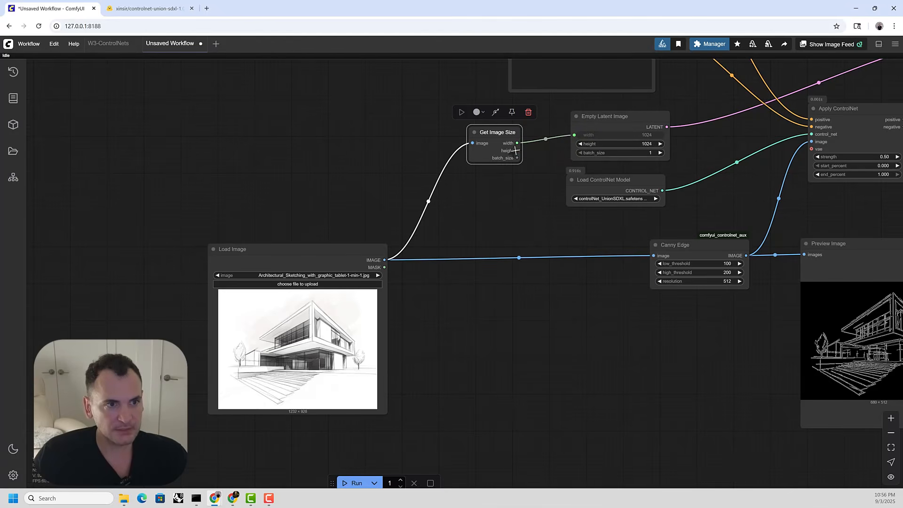
{"action": "left_click_drag", "start_coordinate": [518, 151], "coordinate": [583, 144]}
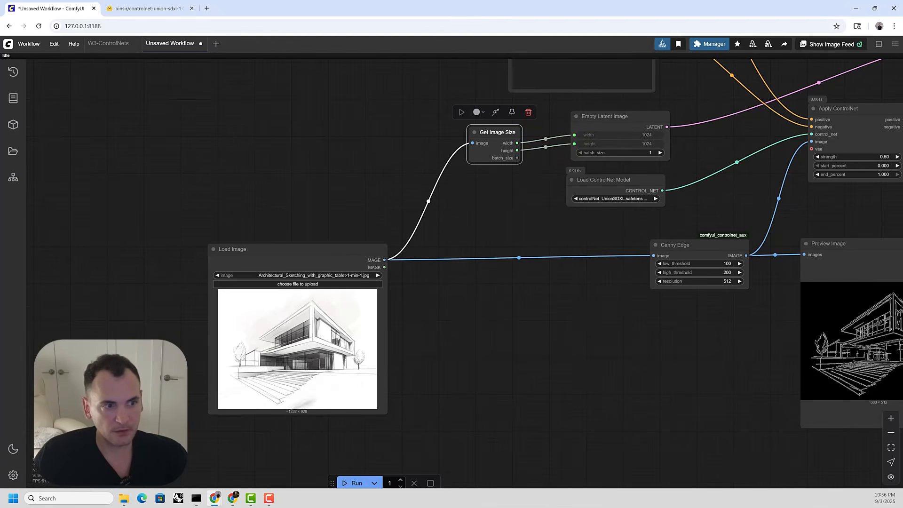
Tidy the layout by moving Get Image Size closer to Empty Latent Image and Load Image closer to Get Image Size
{"action": "scroll", "coordinate": [296, 420], "scroll_direction": "up", "scroll_amount": 2}
{"action": "scroll", "coordinate": [295, 420], "scroll_direction": "up", "scroll_amount": 3}
{"action": "scroll", "coordinate": [266, 395], "scroll_direction": "down", "scroll_amount": 5}
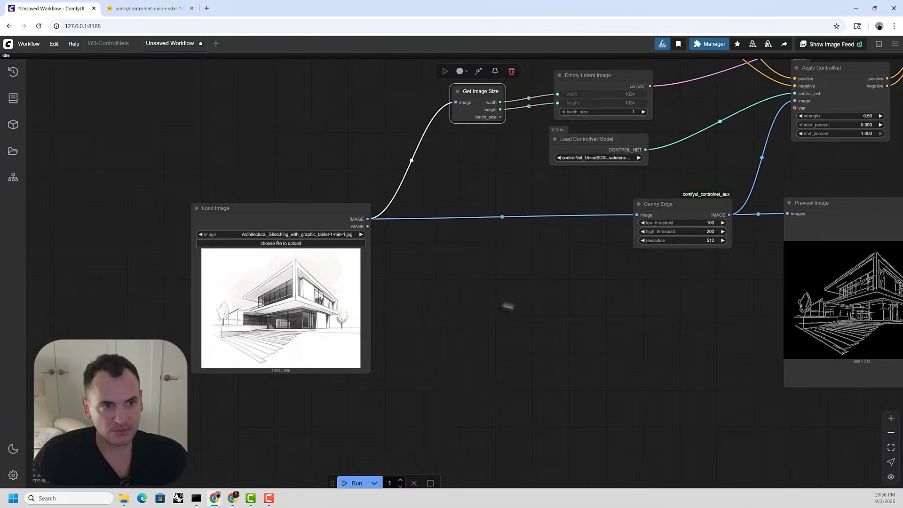
{"action": "left_click_drag", "start_coordinate": [508, 307], "coordinate": [318, 315]}
{"action": "left_click_drag", "start_coordinate": [428, 314], "coordinate": [285, 308]}
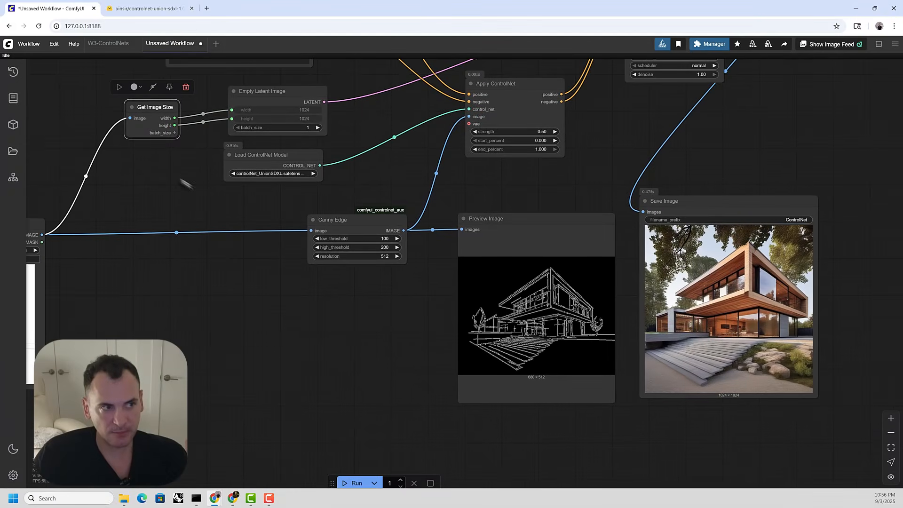
{"action": "left_click_drag", "start_coordinate": [164, 111], "coordinate": [208, 139]}
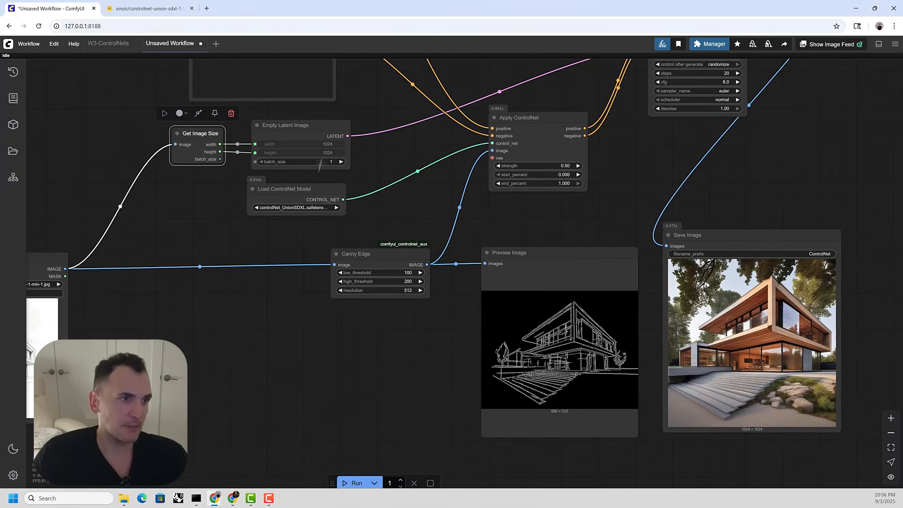
{"action": "scroll", "coordinate": [371, 195], "scroll_direction": "down", "scroll_amount": 2}
{"action": "left_click_drag", "start_coordinate": [405, 215], "coordinate": [489, 224]}
{"action": "left_click_drag", "start_coordinate": [173, 254], "coordinate": [214, 259]}
Run the workflow with the sketch's dimensions and check the size reported by the Get Image Size node
{"action": "left_click", "coordinate": [353, 484]}
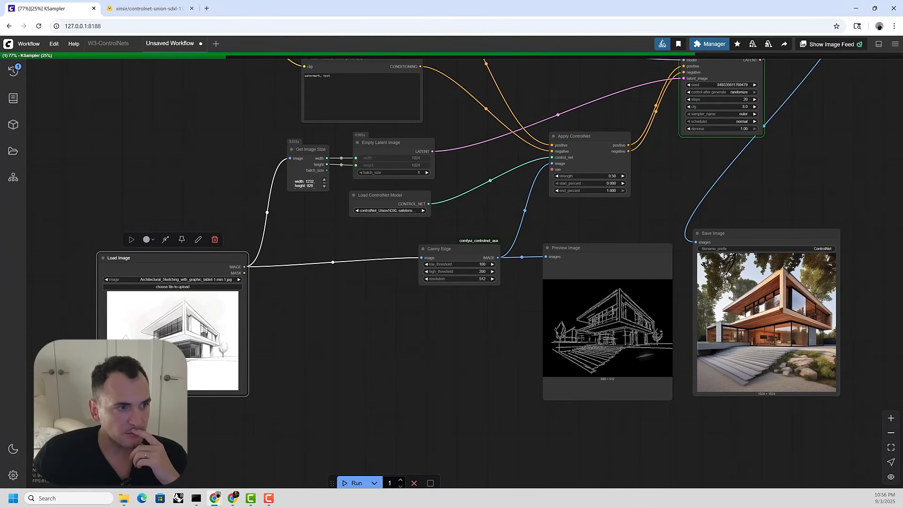
{"action": "scroll", "coordinate": [296, 165], "scroll_direction": "up", "scroll_amount": 7}
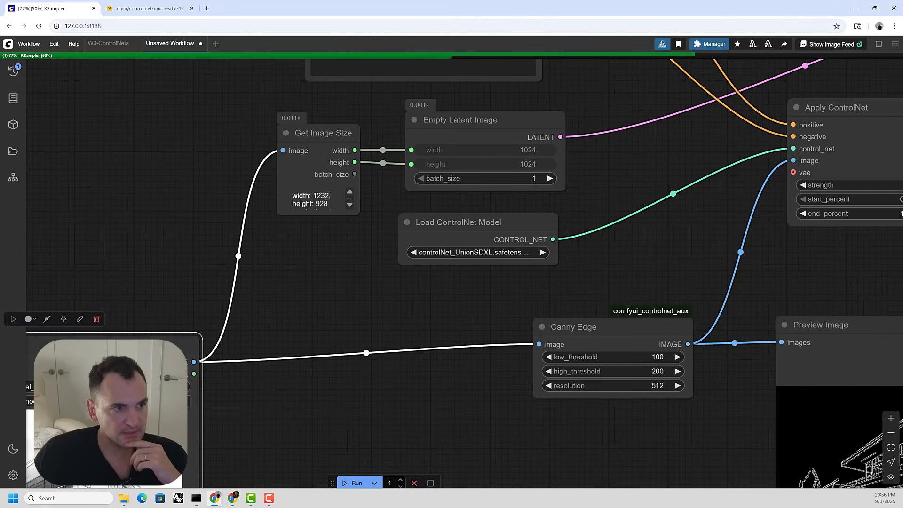
{"action": "left_click", "coordinate": [339, 254]}
{"action": "scroll", "coordinate": [127, 155], "scroll_direction": "down", "scroll_amount": 5}
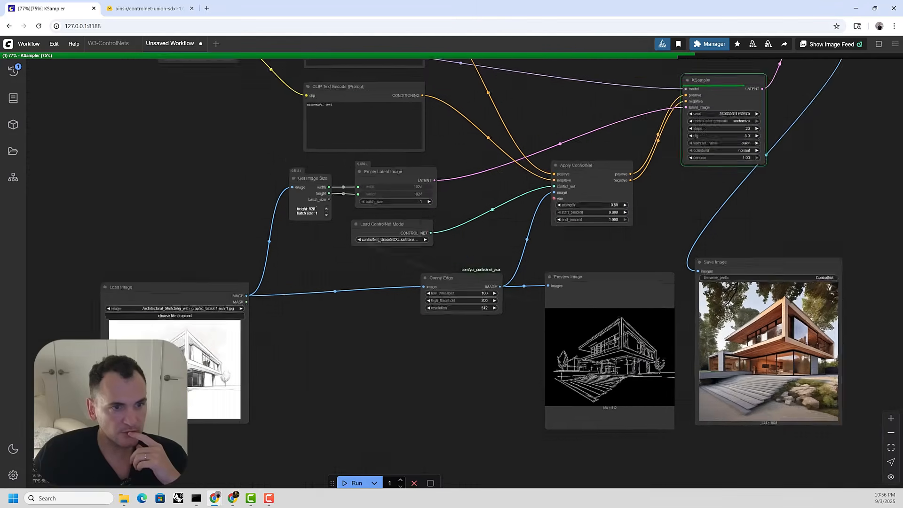
Examine the newly generated house and its image size in the Save Image node against the Canny edge preview
{"action": "scroll", "coordinate": [550, 276], "scroll_direction": "up", "scroll_amount": 12}
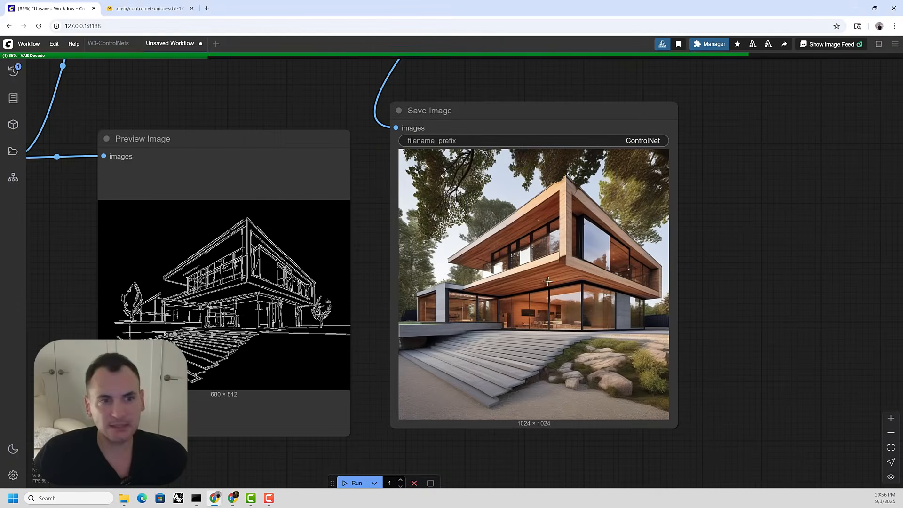
{"action": "scroll", "coordinate": [566, 336], "scroll_direction": "up", "scroll_amount": 4}
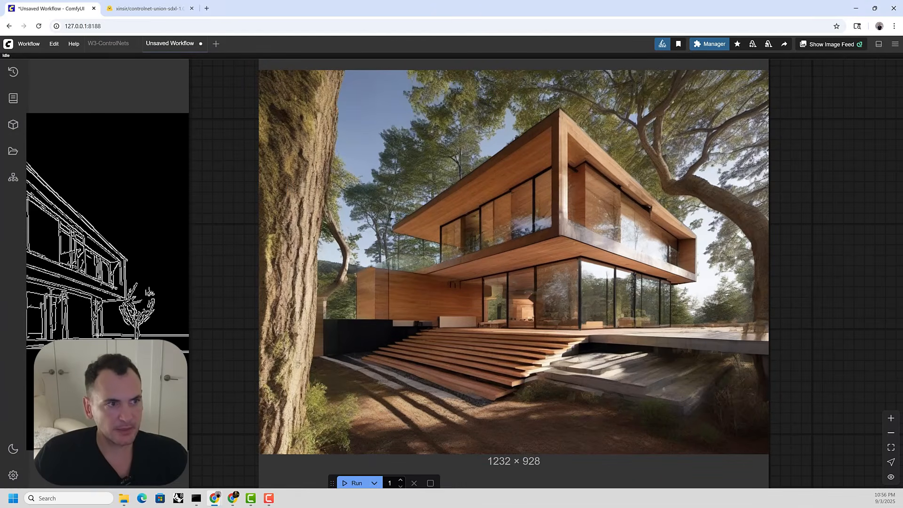
{"action": "scroll", "coordinate": [514, 205], "scroll_direction": "down", "scroll_amount": 1}
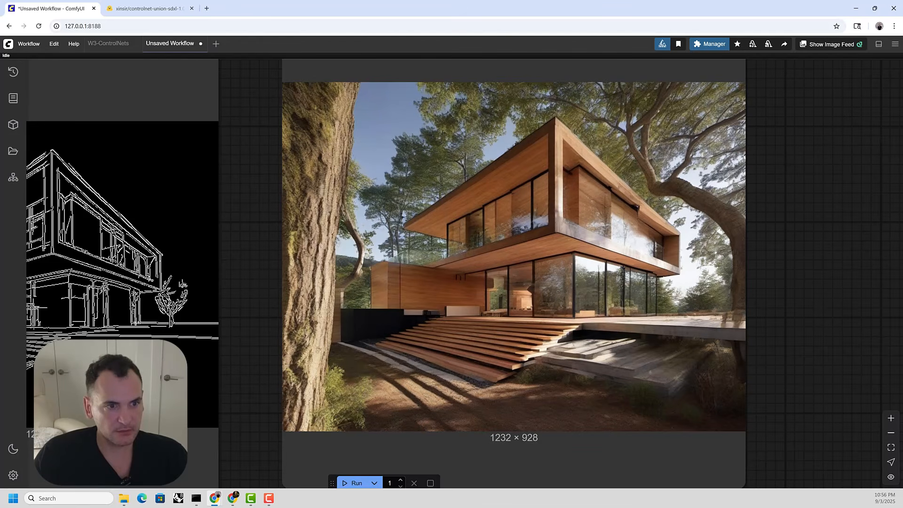
{"action": "scroll", "coordinate": [577, 228], "scroll_direction": "down", "scroll_amount": 5}
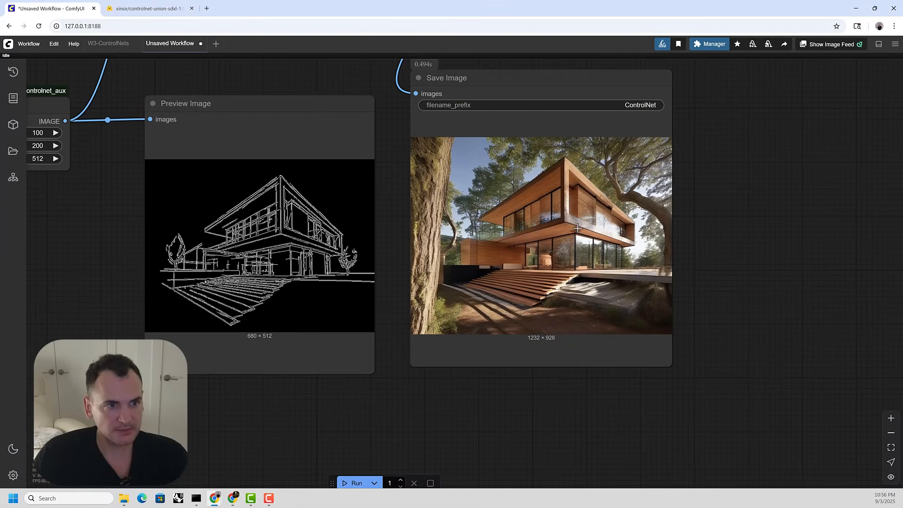
{"action": "scroll", "coordinate": [565, 231], "scroll_direction": "up", "scroll_amount": 10}
{"action": "scroll", "coordinate": [588, 235], "scroll_direction": "down", "scroll_amount": 4}
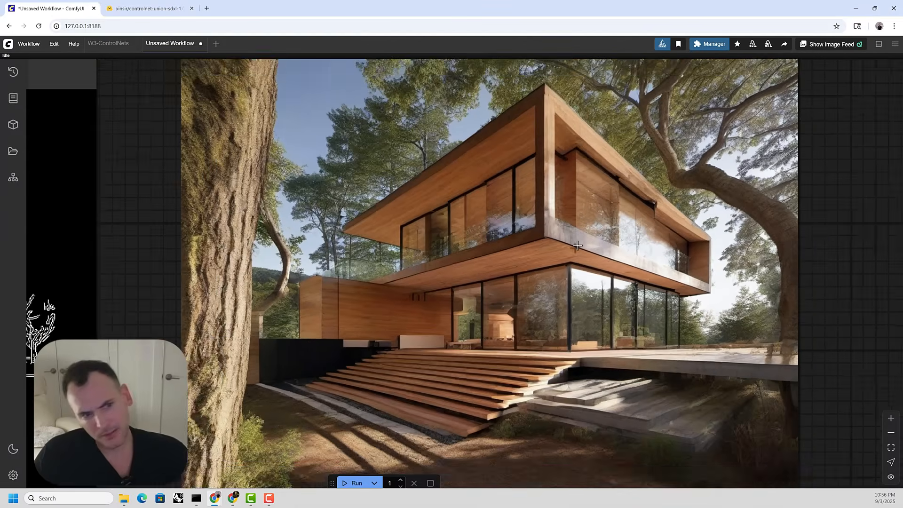
Move the Save Image node up beside the VAE Decode node
{"action": "scroll", "coordinate": [574, 253], "scroll_direction": "down", "scroll_amount": 11}
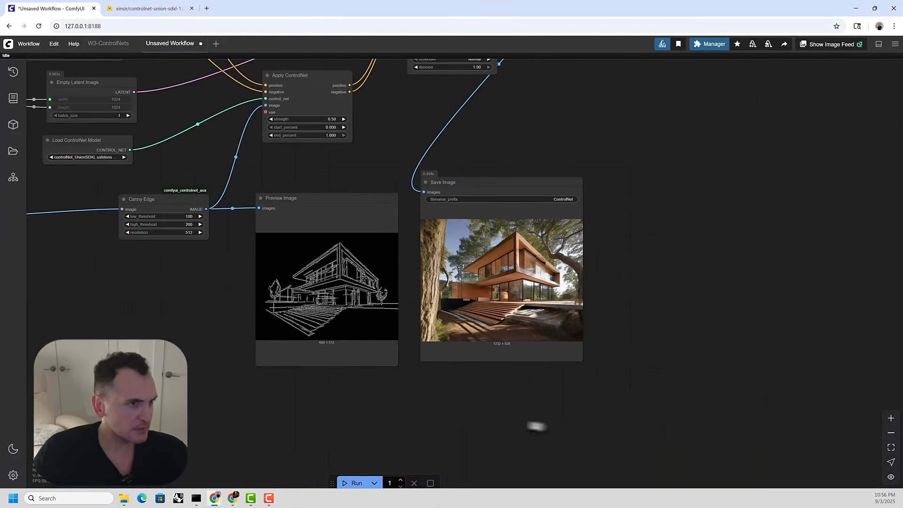
{"action": "left_click_drag", "start_coordinate": [298, 255], "coordinate": [442, 336]}
{"action": "scroll", "coordinate": [695, 412], "scroll_direction": "up", "scroll_amount": 3}
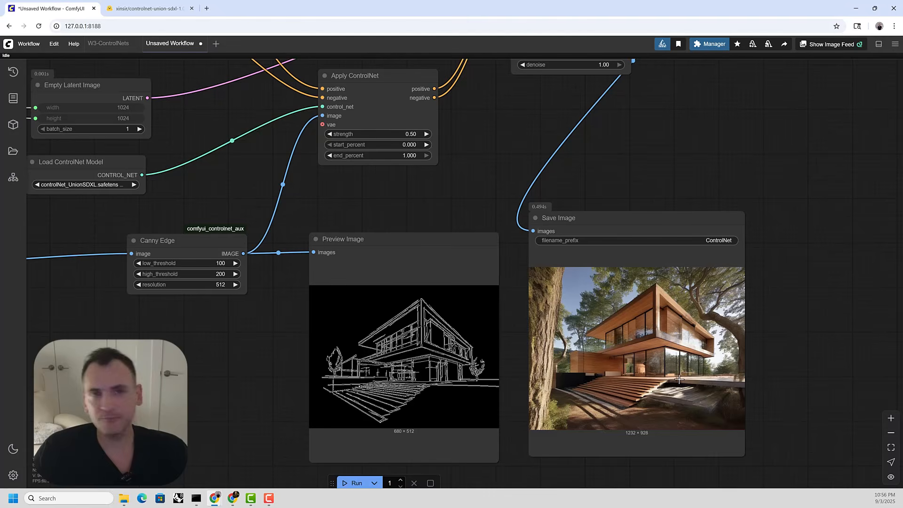
{"action": "scroll", "coordinate": [686, 309], "scroll_direction": "down", "scroll_amount": 8}
{"action": "scroll", "coordinate": [473, 353], "scroll_direction": "up", "scroll_amount": 3}
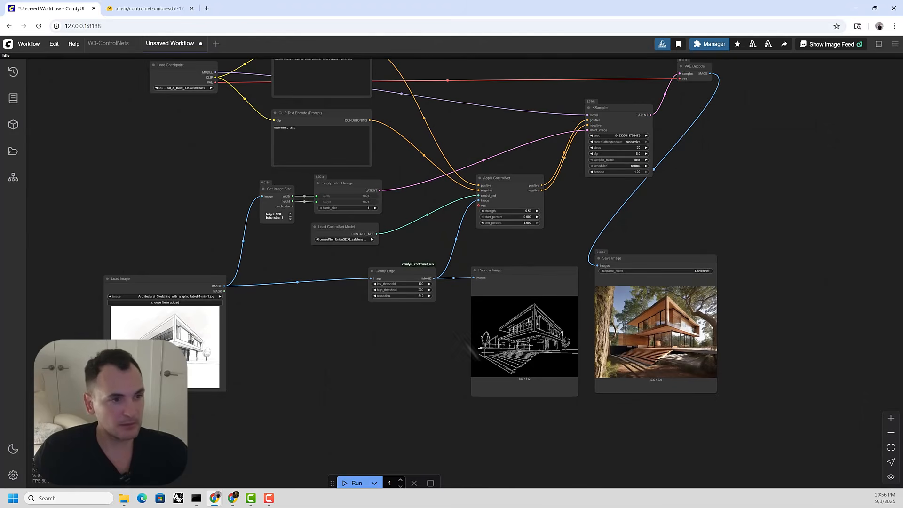
{"action": "left_click_drag", "start_coordinate": [718, 172], "coordinate": [638, 204]}
{"action": "scroll", "coordinate": [581, 196], "scroll_direction": "down", "scroll_amount": 2}
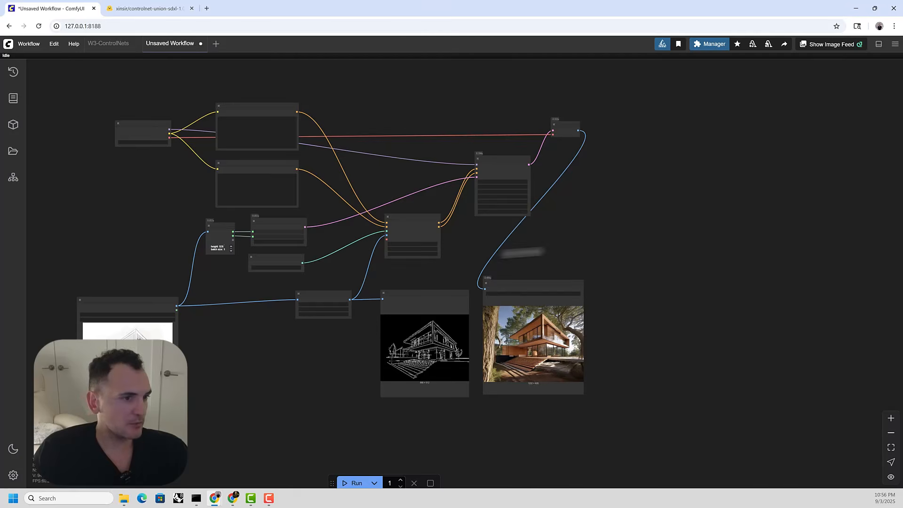
{"action": "left_click_drag", "start_coordinate": [523, 252], "coordinate": [637, 252]}
{"action": "left_click_drag", "start_coordinate": [652, 286], "coordinate": [781, 257]}
{"action": "left_click_drag", "start_coordinate": [794, 203], "coordinate": [790, 123]}
Bring the Canny Edge, Preview Image and Apply ControlNet nodes close together as a compact cluster
{"action": "scroll", "coordinate": [475, 338], "scroll_direction": "up", "scroll_amount": 4}
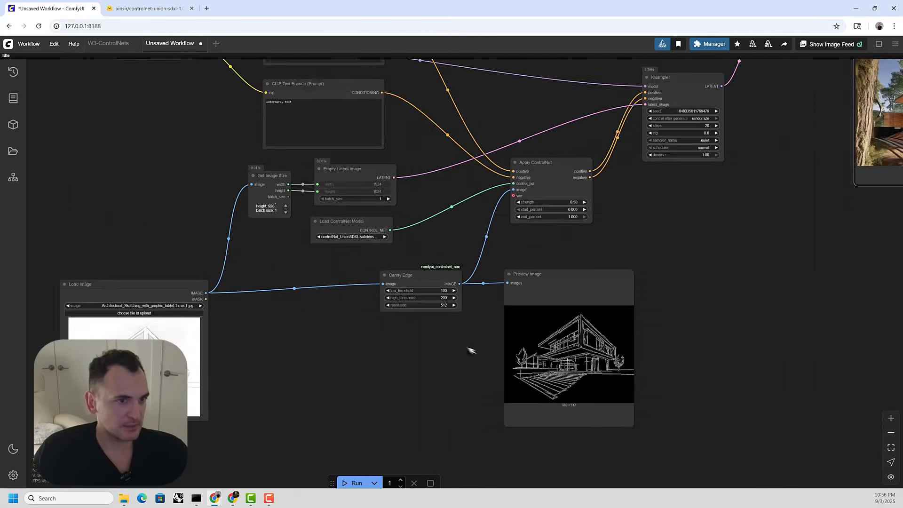
{"action": "left_click_drag", "start_coordinate": [398, 254], "coordinate": [422, 261]}
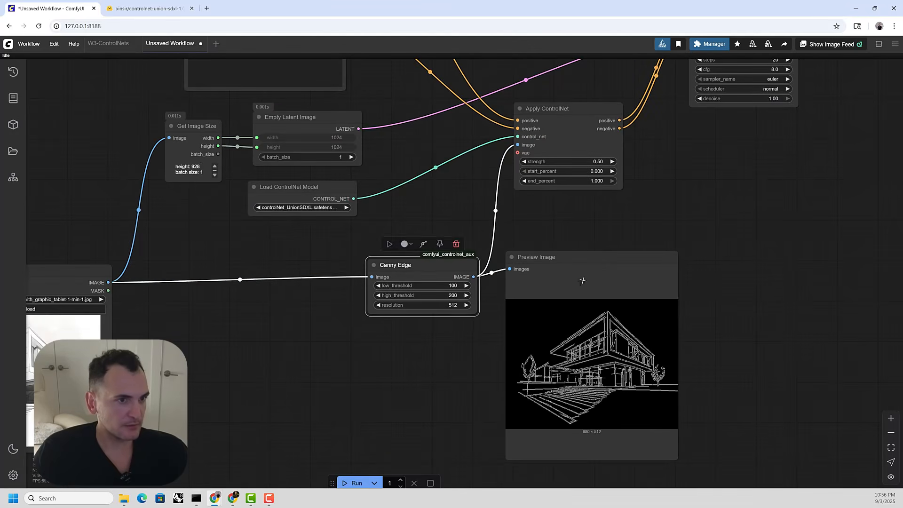
{"action": "left_click_drag", "start_coordinate": [581, 281], "coordinate": [579, 287]}
{"action": "left_click_drag", "start_coordinate": [570, 156], "coordinate": [559, 210]}
{"action": "scroll", "coordinate": [558, 207], "scroll_direction": "down", "scroll_amount": 2}
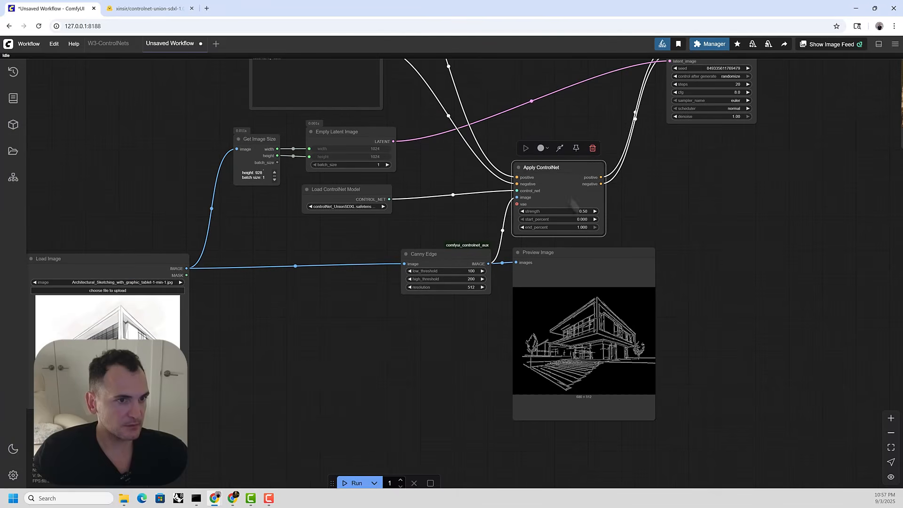
Add a group titled CANNY above and to the left of the Apply ControlNet node
{"action": "left_click_drag", "start_coordinate": [617, 139], "coordinate": [443, 347]}
{"action": "right_click", "coordinate": [469, 343]}
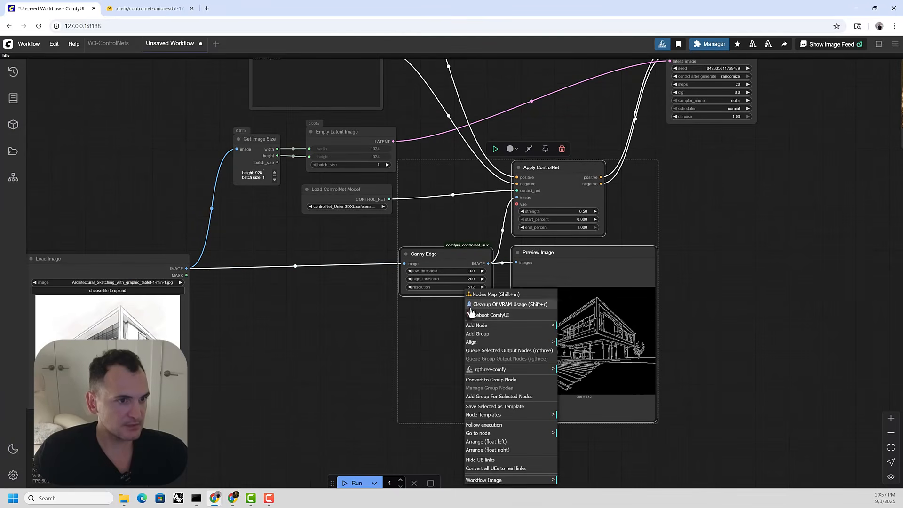
{"action": "left_click", "coordinate": [480, 334]}
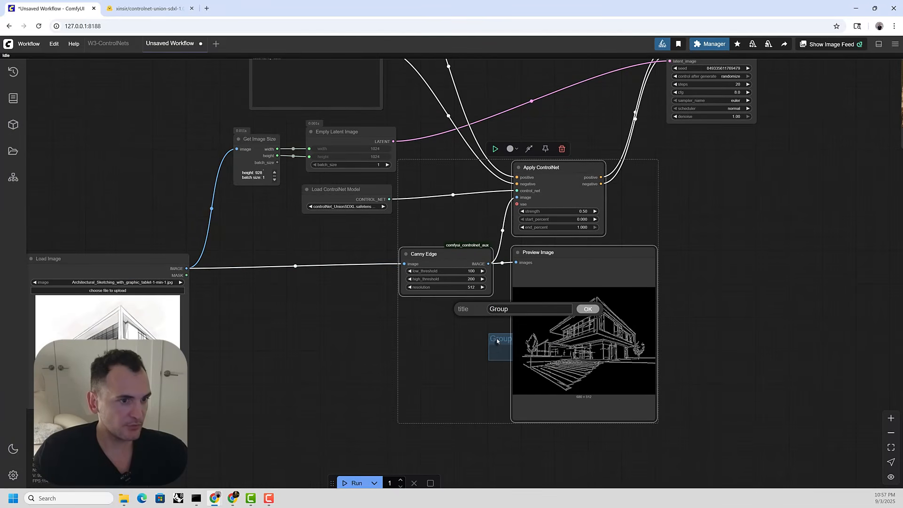
{"action": "left_click_drag", "start_coordinate": [497, 337], "coordinate": [423, 163]}
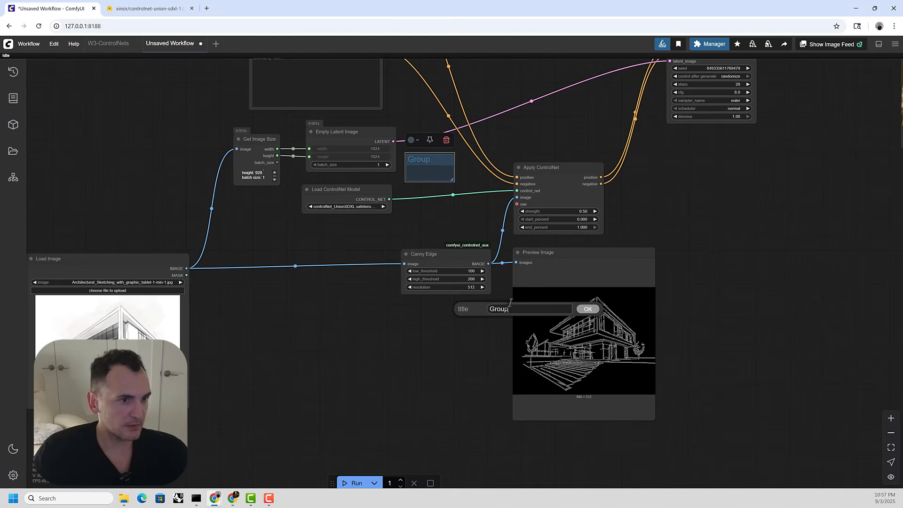
{"action": "key", "text": "ctrl+a"}
{"action": "type", "text": "CANNY"}
{"action": "key", "text": "Return"}
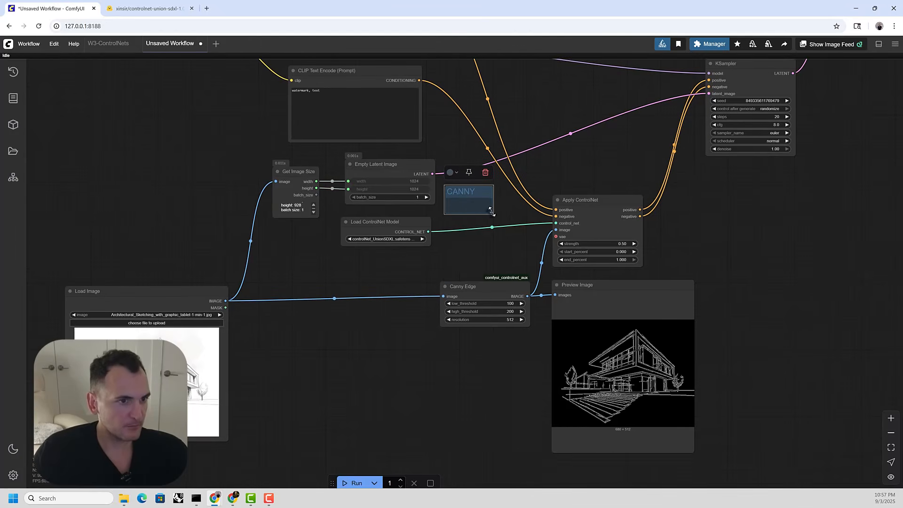
Enlarge the CANNY group to enclose Apply ControlNet, Canny Edge and Preview Image, and adjust the Canny Edge node inside it
{"action": "left_click_drag", "start_coordinate": [491, 210], "coordinate": [704, 461]}
{"action": "scroll", "coordinate": [539, 241], "scroll_direction": "down", "scroll_amount": 3}
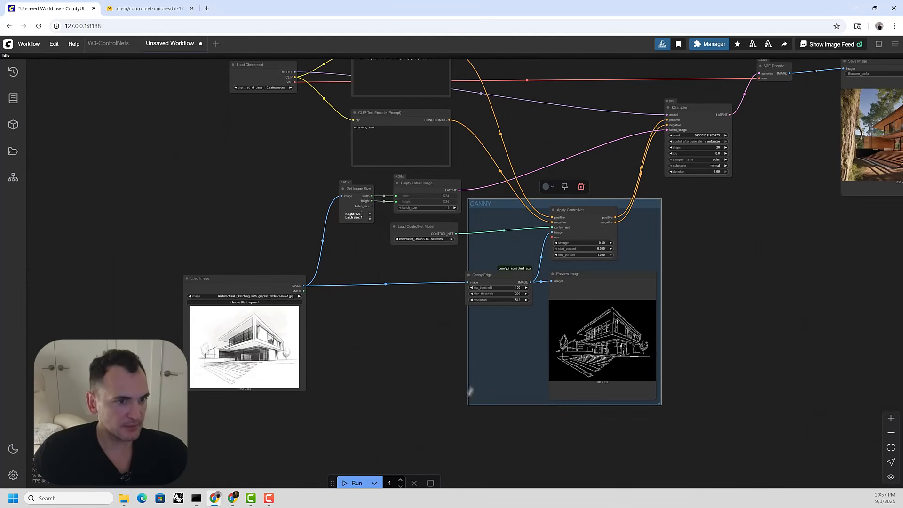
{"action": "left_click_drag", "start_coordinate": [496, 208], "coordinate": [508, 228]}
{"action": "scroll", "coordinate": [508, 228], "scroll_direction": "down", "scroll_amount": 1}
{"action": "scroll", "coordinate": [605, 395], "scroll_direction": "up", "scroll_amount": 3}
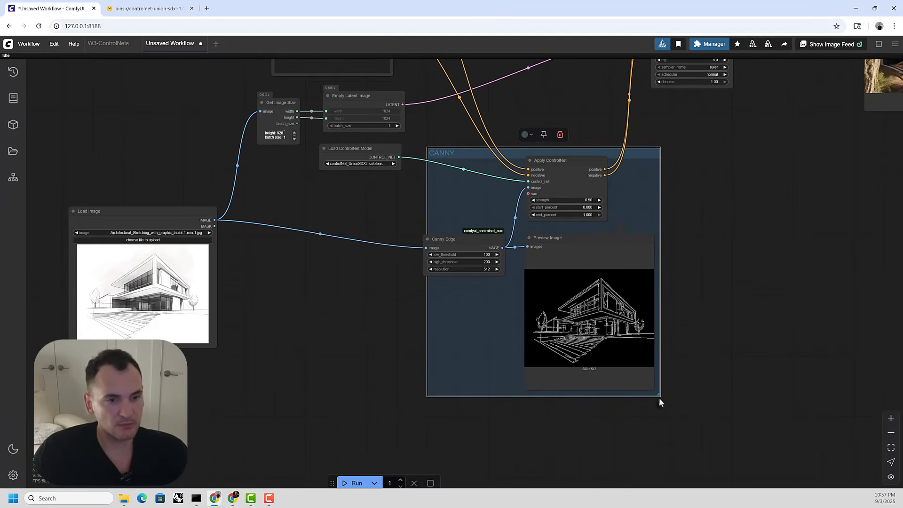
{"action": "left_click_drag", "start_coordinate": [659, 396], "coordinate": [667, 402]}
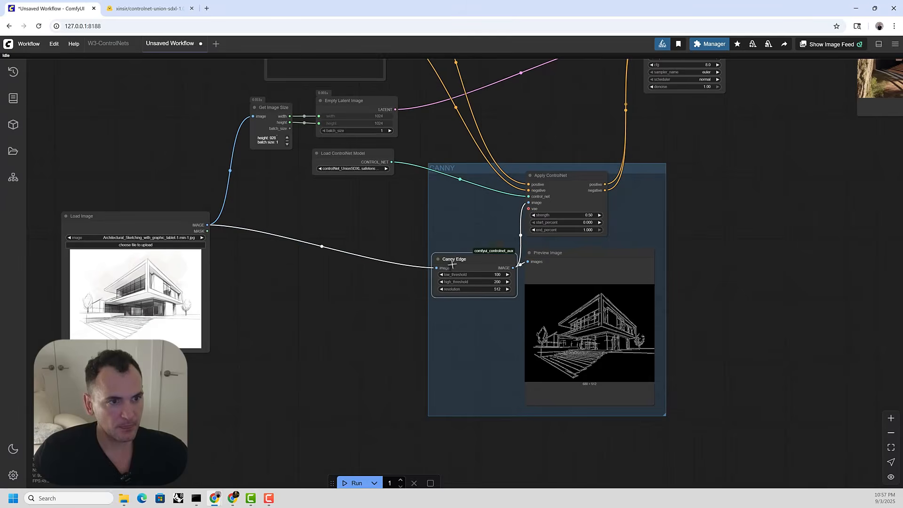
{"action": "left_click_drag", "start_coordinate": [451, 263], "coordinate": [447, 259]}
{"action": "scroll", "coordinate": [504, 215], "scroll_direction": "down", "scroll_amount": 1}
{"action": "scroll", "coordinate": [584, 244], "scroll_direction": "down", "scroll_amount": 2}
{"action": "scroll", "coordinate": [572, 230], "scroll_direction": "up", "scroll_amount": 3}
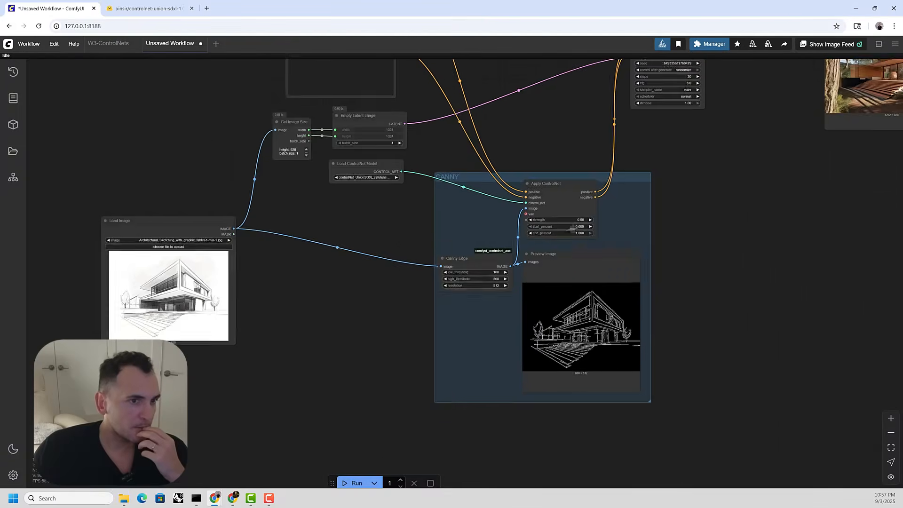
Shift KSampler, VAE Decode and Save Image together further right to make room beside the CANNY group
{"action": "left_click_drag", "start_coordinate": [468, 232], "coordinate": [501, 249]}
{"action": "scroll", "coordinate": [527, 249], "scroll_direction": "down", "scroll_amount": 3}
{"action": "left_click_drag", "start_coordinate": [624, 188], "coordinate": [540, 305]}
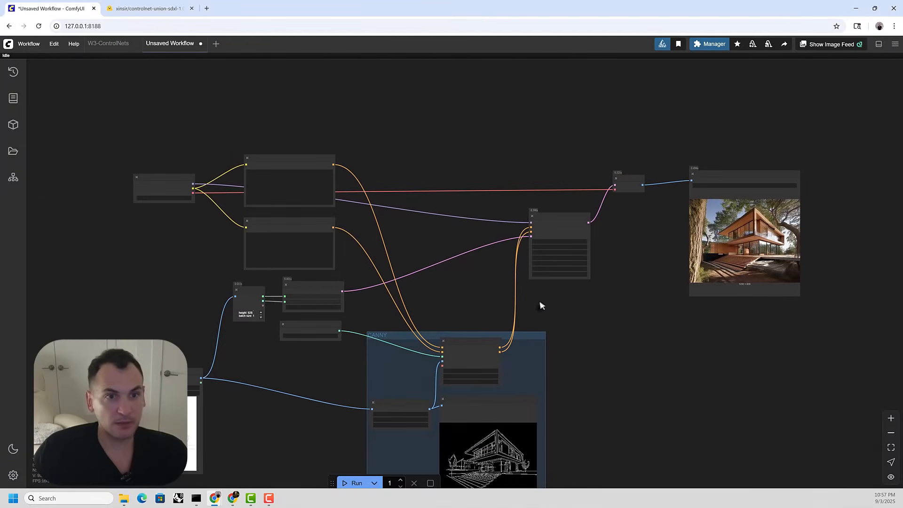
{"action": "scroll", "coordinate": [611, 240], "scroll_direction": "down", "scroll_amount": 2}
{"action": "left_click_drag", "start_coordinate": [626, 209], "coordinate": [666, 145]}
{"action": "left_click_drag", "start_coordinate": [757, 93], "coordinate": [606, 222]}
{"action": "left_click", "coordinate": [640, 249]}
{"action": "scroll", "coordinate": [605, 268], "scroll_direction": "up", "scroll_amount": 3}
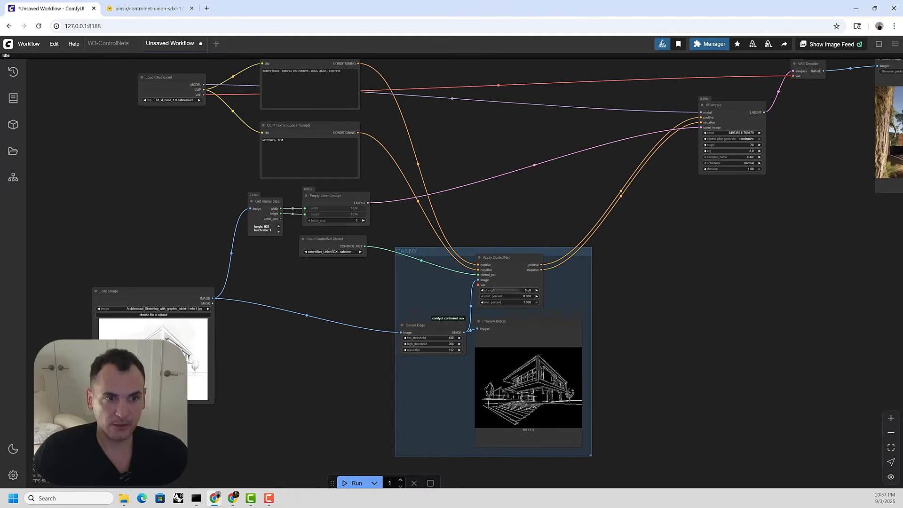
{"action": "scroll", "coordinate": [589, 305], "scroll_direction": "down", "scroll_amount": 3}
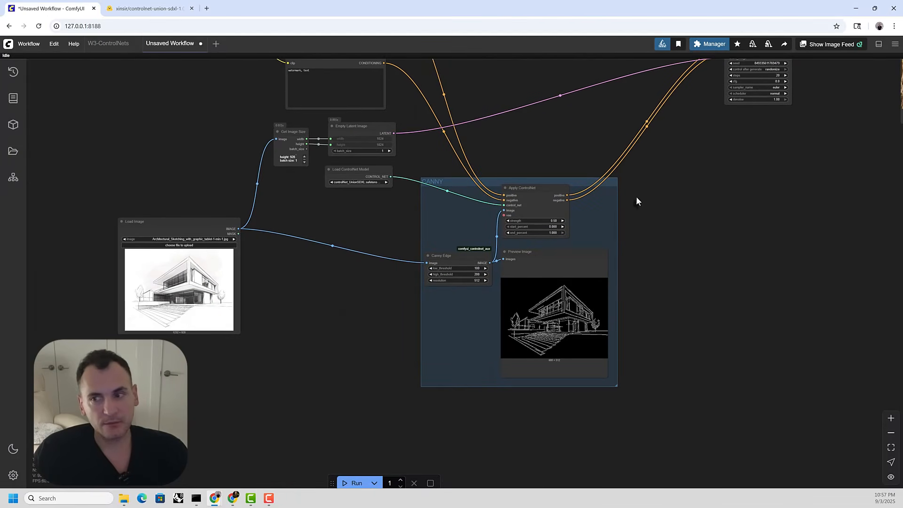
Adjust Canny Edge and Preview Image inside the CANNY group and shift the whole group slightly left
{"action": "mouse_move", "coordinate": [458, 261]}
{"action": "left_mouse_down"}
{"action": "mouse_move", "coordinate": [450, 257]}
{"action": "mouse_move", "coordinate": [458, 256]}
{"action": "left_mouse_up"}
{"action": "left_click_drag", "start_coordinate": [555, 255], "coordinate": [558, 252]}
{"action": "left_click_drag", "start_coordinate": [653, 413], "coordinate": [417, 162], "text": "ctrl"}
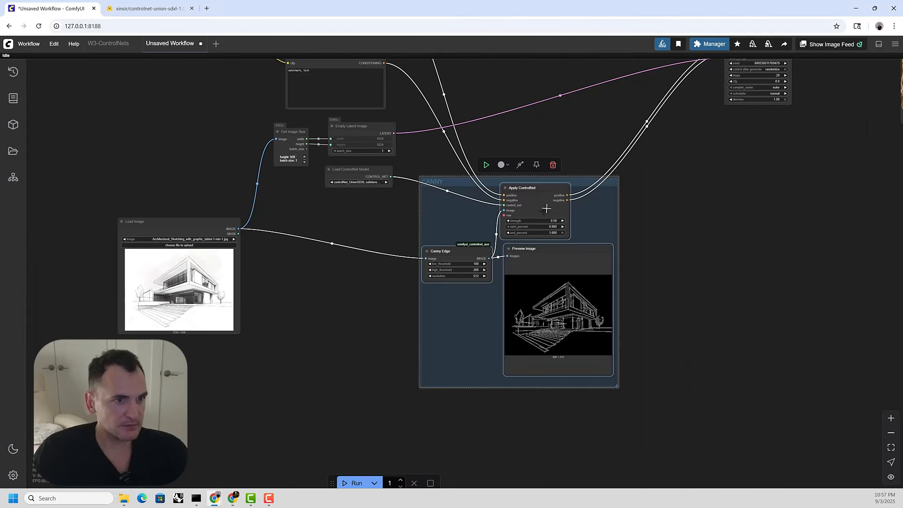
{"action": "left_click_drag", "start_coordinate": [546, 209], "coordinate": [534, 207]}
{"action": "left_click", "coordinate": [570, 261]}
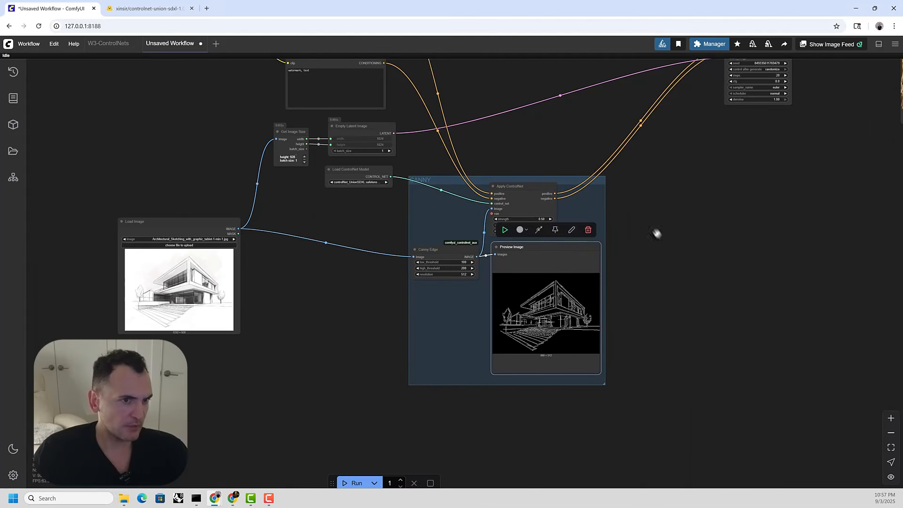
Add a second Apply ControlNet node and place it to the right of the CANNY group
{"action": "scroll", "coordinate": [658, 228], "scroll_direction": "up", "scroll_amount": 2}
{"action": "double_click", "coordinate": [668, 218]}
{"action": "type", "text": "apply"}
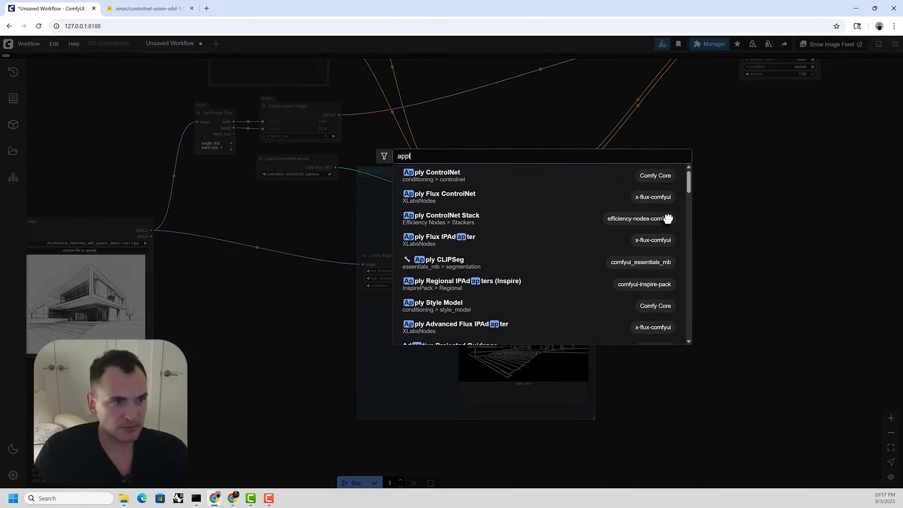
{"action": "left_click", "coordinate": [480, 184]}
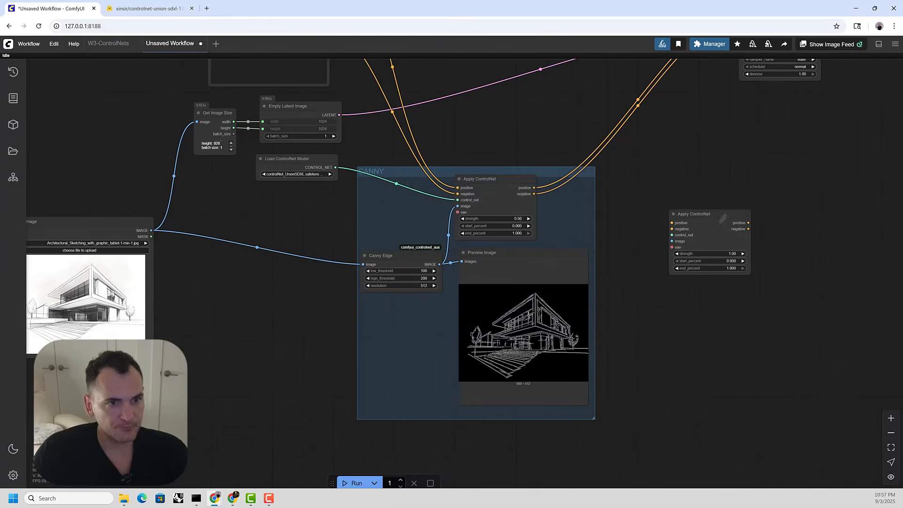
{"action": "left_click_drag", "start_coordinate": [692, 214], "coordinate": [718, 182]}
{"action": "scroll", "coordinate": [314, 152], "scroll_direction": "up", "scroll_amount": 1}
{"action": "left_click_drag", "start_coordinate": [451, 167], "coordinate": [434, 230]}
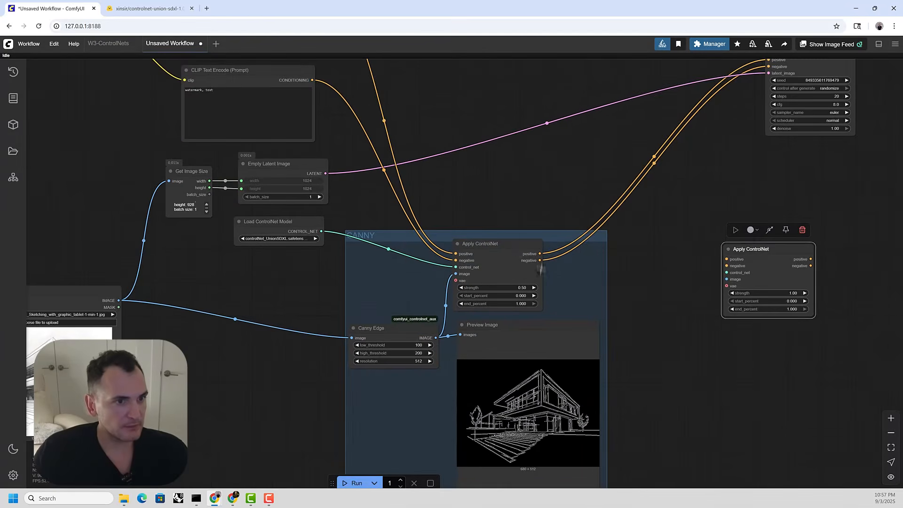
Connect the first Apply ControlNet's positive and negative outputs and the Load ControlNet Model output to the second Apply ControlNet
{"action": "scroll", "coordinate": [540, 269], "scroll_direction": "up", "scroll_amount": 4}
{"action": "scroll", "coordinate": [512, 228], "scroll_direction": "down", "scroll_amount": 5}
{"action": "left_click_drag", "start_coordinate": [546, 236], "coordinate": [570, 208]}
{"action": "left_click_drag", "start_coordinate": [489, 265], "coordinate": [493, 264]}
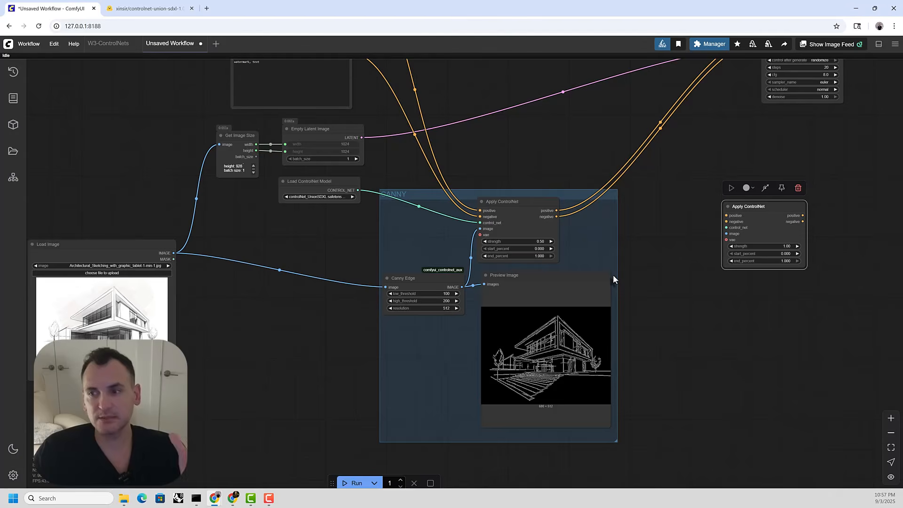
{"action": "scroll", "coordinate": [588, 202], "scroll_direction": "up", "scroll_amount": 2}
{"action": "left_click_drag", "start_coordinate": [550, 212], "coordinate": [755, 218]}
{"action": "left_click_drag", "start_coordinate": [550, 220], "coordinate": [755, 225]}
{"action": "left_click_drag", "start_coordinate": [309, 188], "coordinate": [755, 233]}
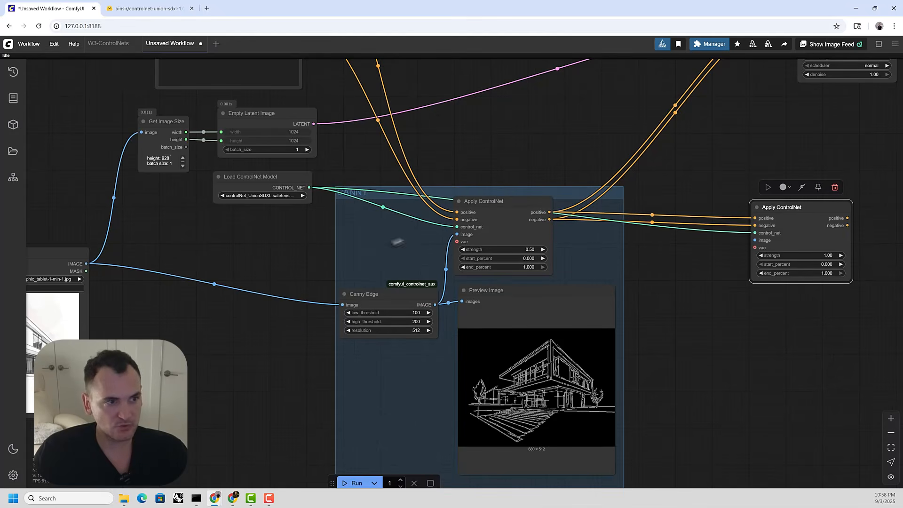
{"action": "scroll", "coordinate": [611, 288], "scroll_direction": "down", "scroll_amount": 3}
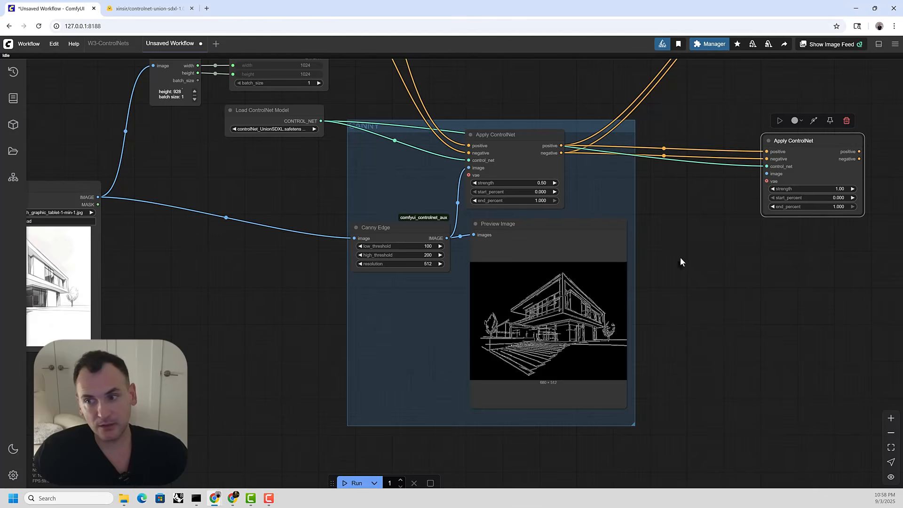
{"action": "left_click_drag", "start_coordinate": [257, 282], "coordinate": [417, 265]}
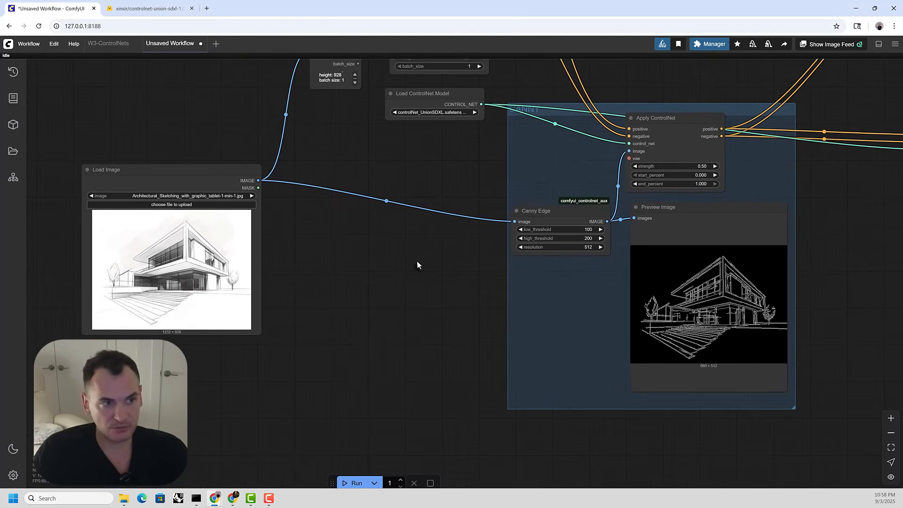
{"action": "right_click", "coordinate": [390, 240]}
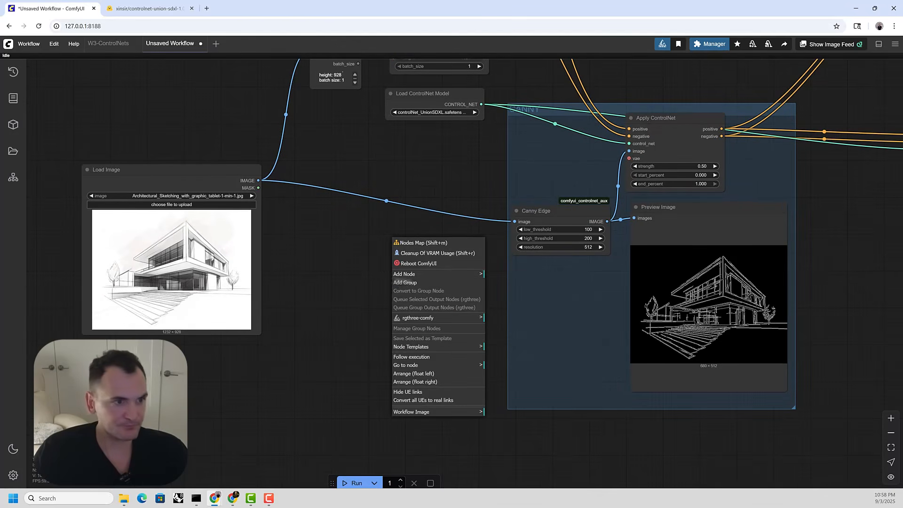
{"action": "right_click", "coordinate": [358, 257]}
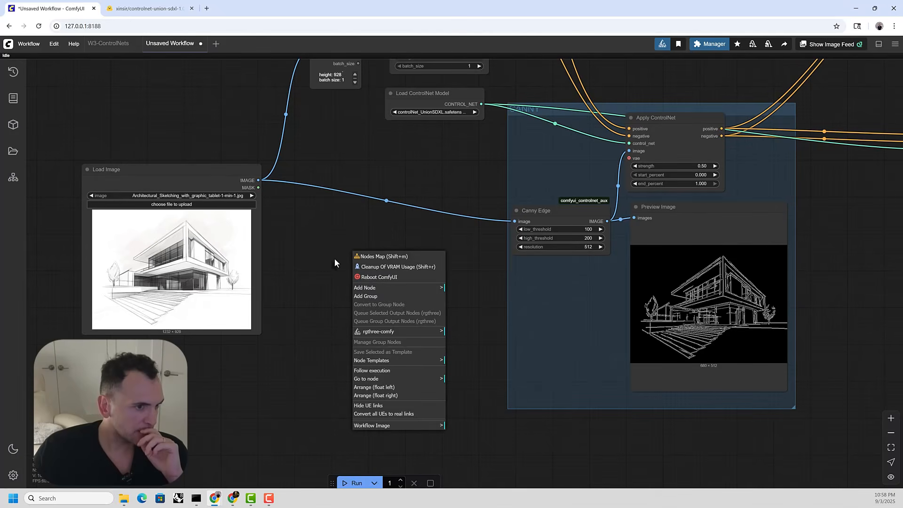
{"action": "double_click", "coordinate": [334, 258]}
{"action": "type", "text": "node"}
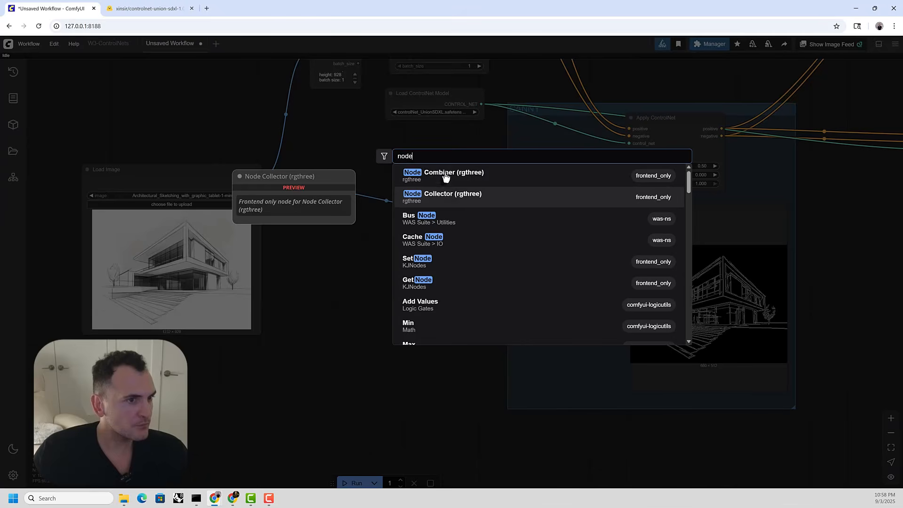
{"action": "left_click", "coordinate": [375, 301]}
Add a reroute point on the image link between Load Image and Canny Edge
{"action": "left_click_drag", "start_coordinate": [389, 199], "coordinate": [396, 277]}
{"action": "left_click", "coordinate": [397, 277]}
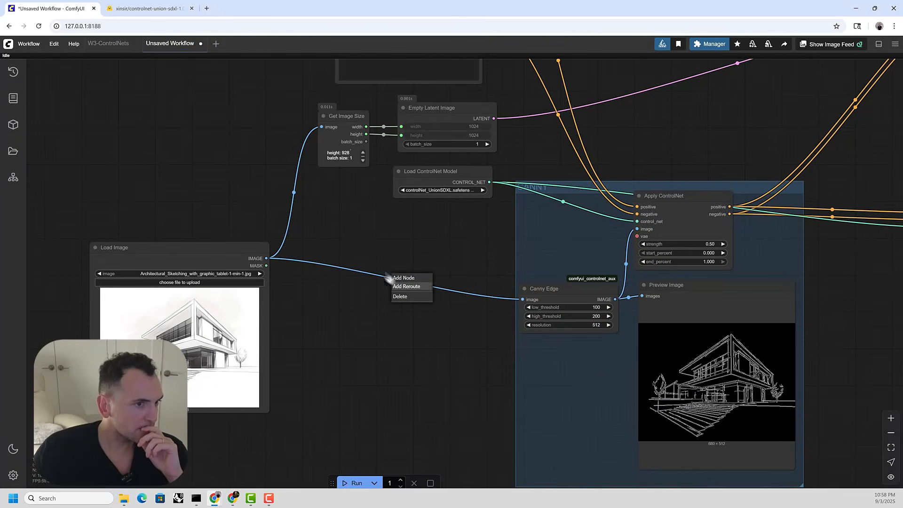
{"action": "left_click", "coordinate": [403, 278]}
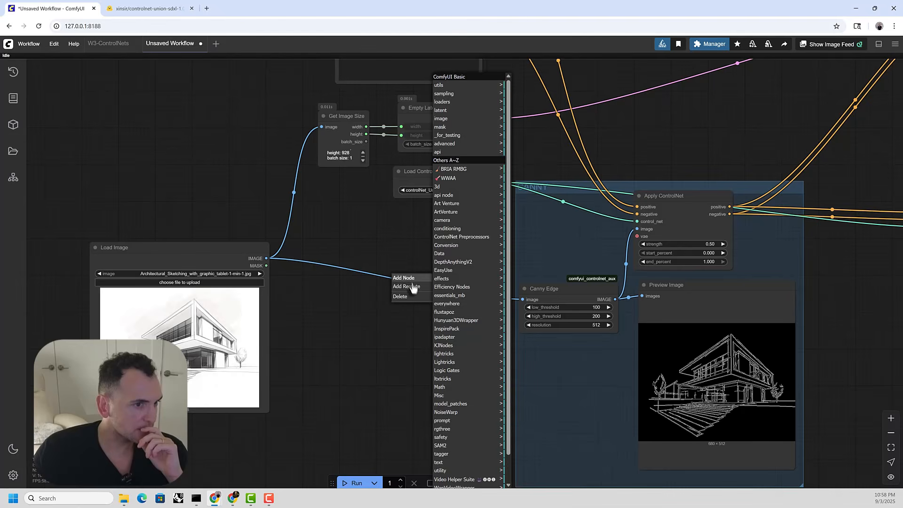
{"action": "left_click", "coordinate": [413, 287]}
{"action": "mouse_move", "coordinate": [395, 282]}
{"action": "left_mouse_down"}
{"action": "mouse_move", "coordinate": [399, 301]}
{"action": "mouse_move", "coordinate": [403, 288]}
{"action": "left_mouse_up"}
Delete the reroute point on the image link between Load Image and Canny Edge
{"action": "right_click", "coordinate": [394, 279]}
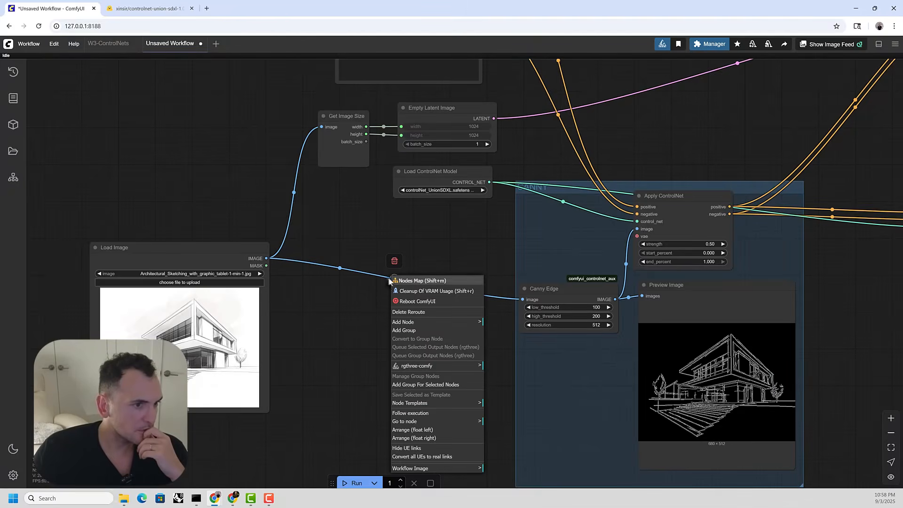
{"action": "scroll", "coordinate": [396, 278], "scroll_direction": "up", "scroll_amount": 5}
{"action": "left_click_drag", "start_coordinate": [396, 276], "coordinate": [374, 310]}
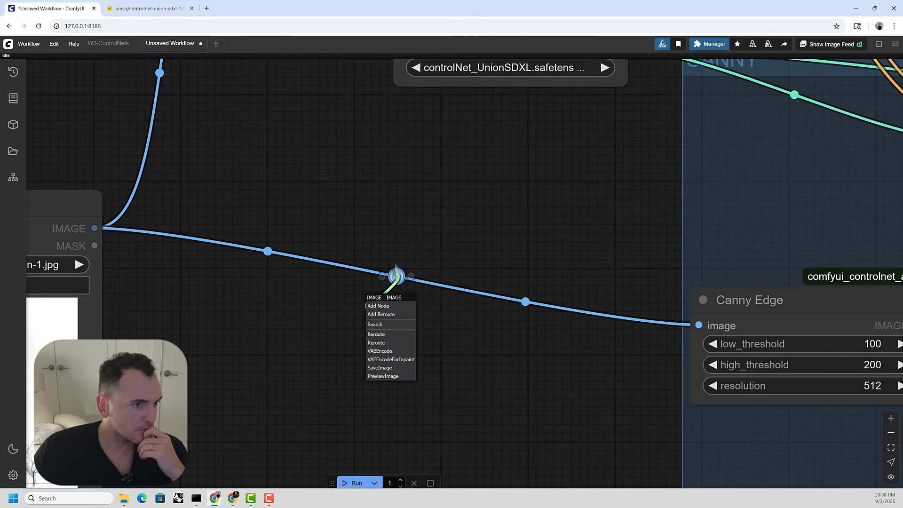
{"action": "left_click", "coordinate": [388, 249]}
{"action": "scroll", "coordinate": [389, 253], "scroll_direction": "down", "scroll_amount": 5}
{"action": "right_click", "coordinate": [393, 264]}
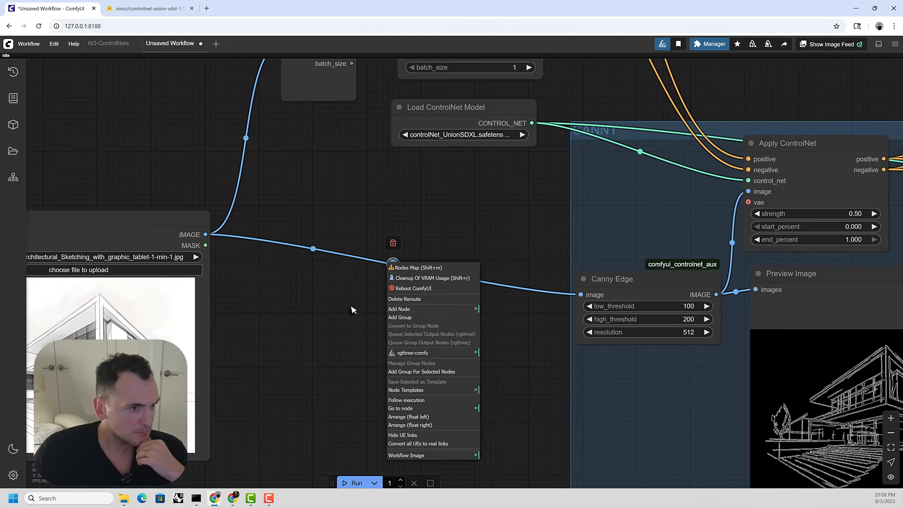
{"action": "left_click", "coordinate": [392, 282]}
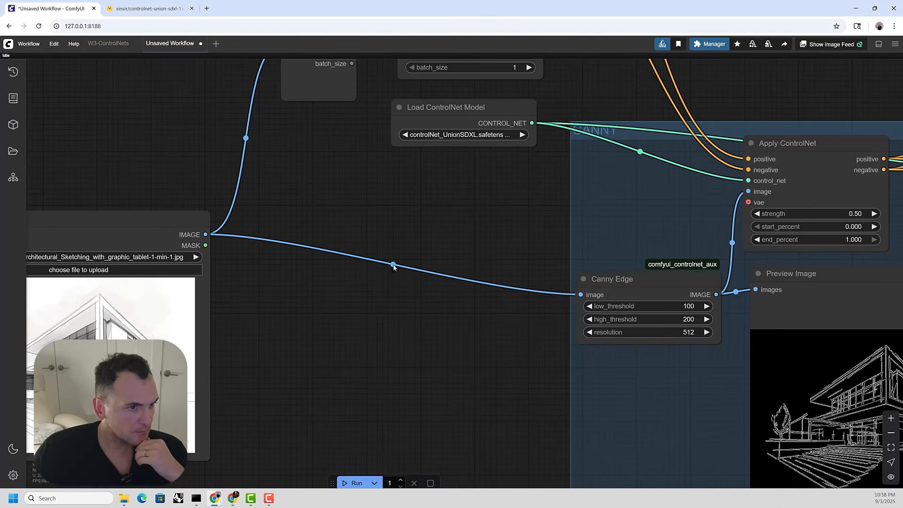
{"action": "left_click", "coordinate": [393, 265]}
{"action": "left_click", "coordinate": [402, 266]}
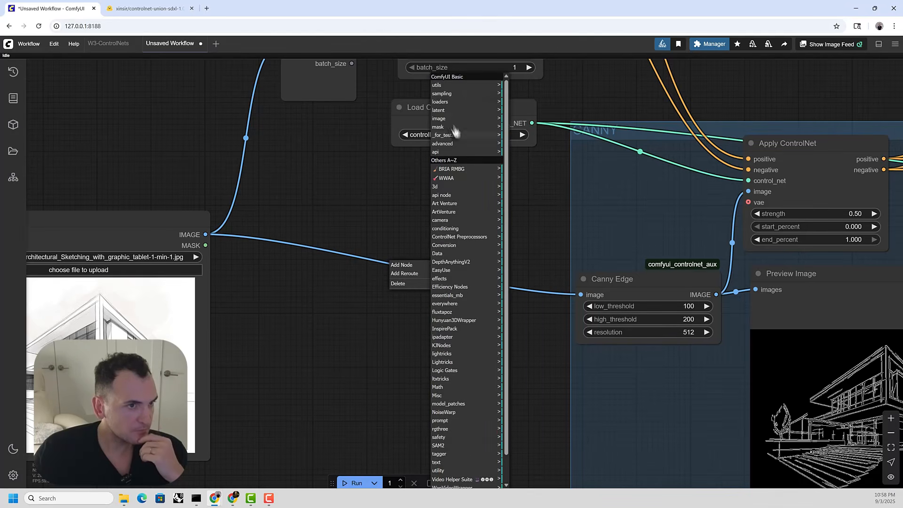
{"action": "left_click", "coordinate": [456, 90]}
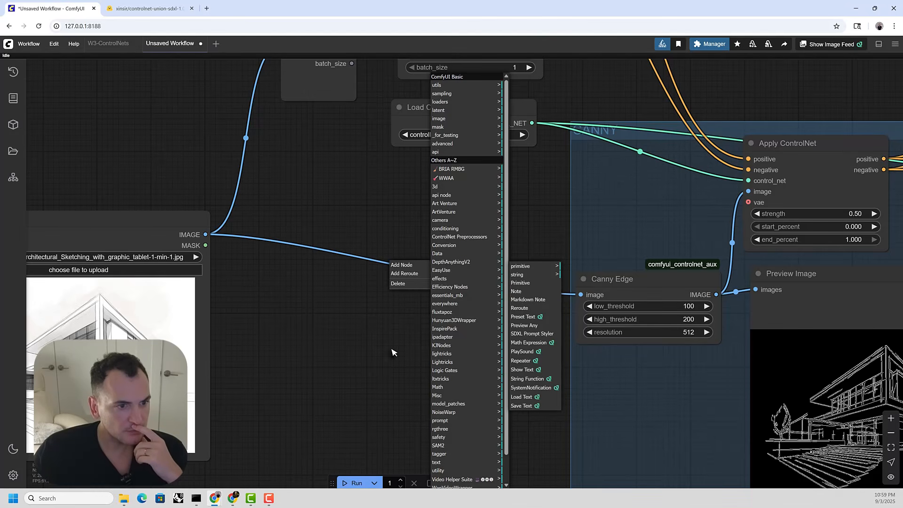
{"action": "left_click", "coordinate": [438, 395]}
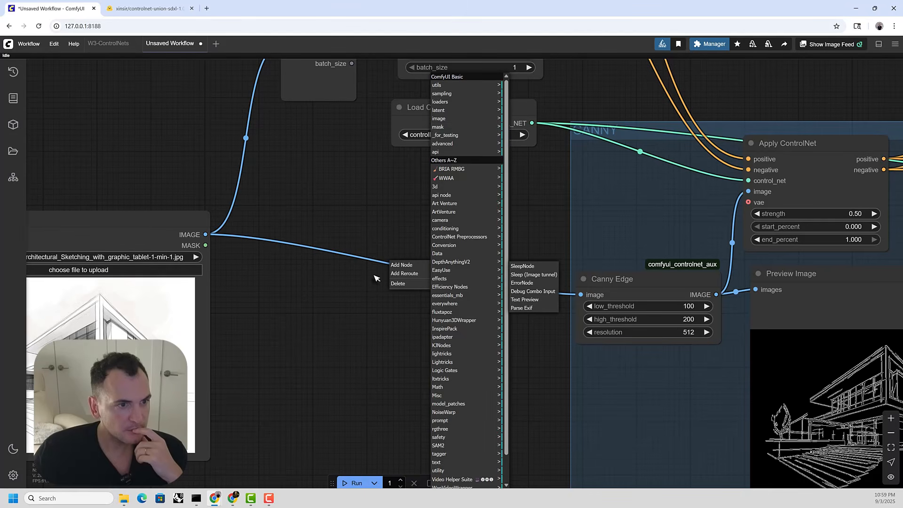
{"action": "left_click", "coordinate": [387, 229]}
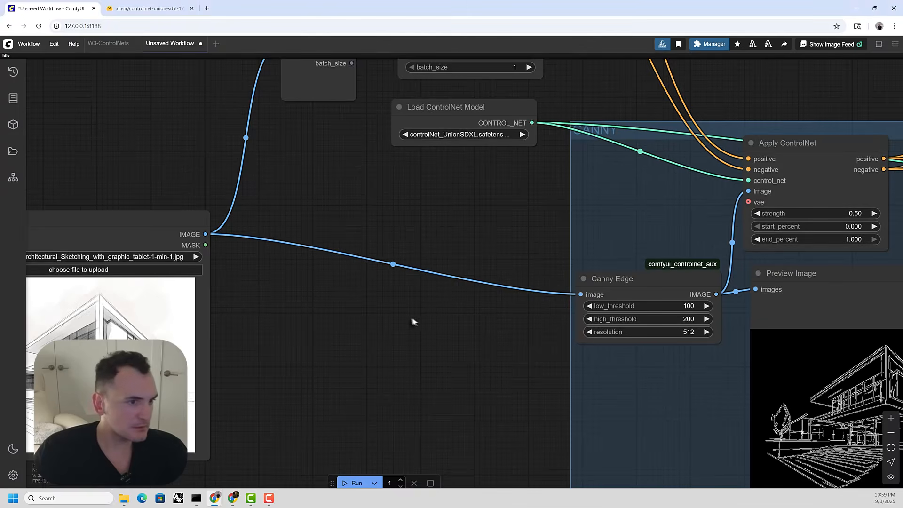
Add a Reroute (rgthree) node just below the link between Load Image and Canny Edge
{"action": "scroll", "coordinate": [423, 312], "scroll_direction": "down", "scroll_amount": 10}
{"action": "scroll", "coordinate": [390, 282], "scroll_direction": "up", "scroll_amount": 6}
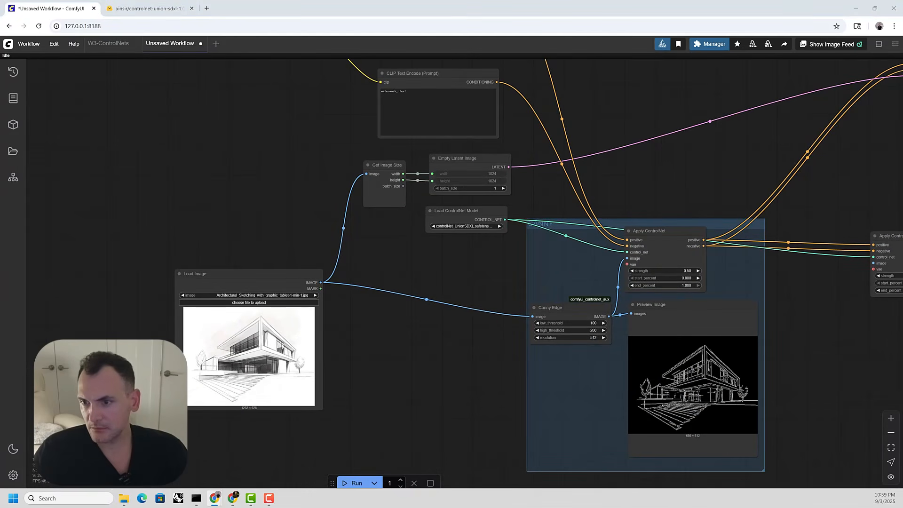
{"action": "scroll", "coordinate": [414, 306], "scroll_direction": "up", "scroll_amount": 5}
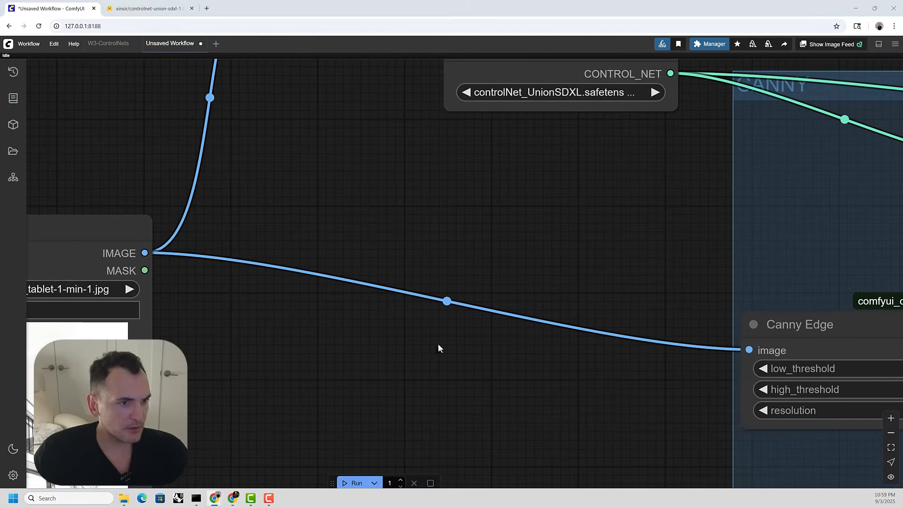
{"action": "double_click", "coordinate": [439, 343]}
{"action": "type", "text": "rer"}
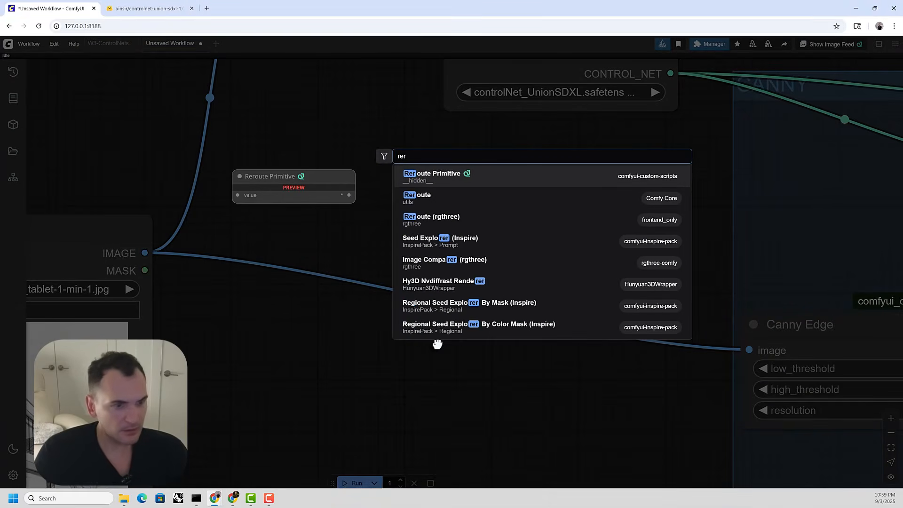
{"action": "left_click", "coordinate": [437, 219]}
{"action": "scroll", "coordinate": [430, 344], "scroll_direction": "down", "scroll_amount": 2}
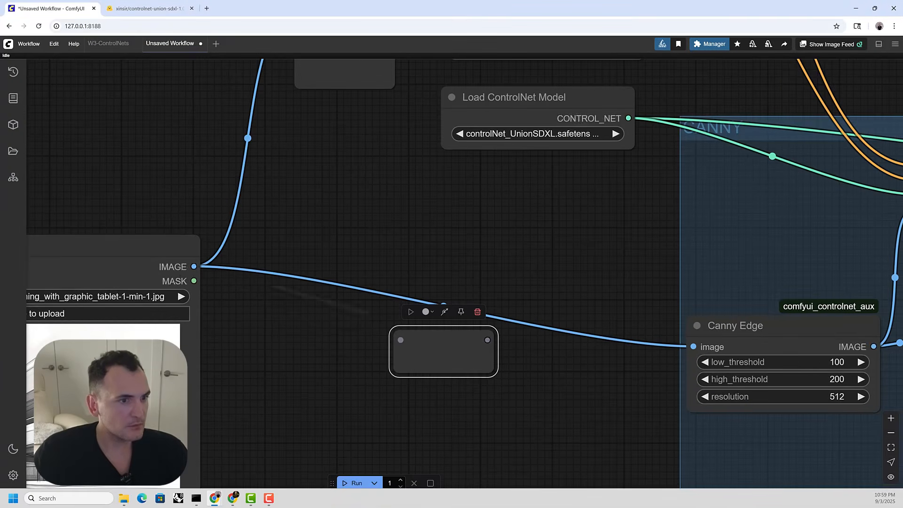
Route Load Image's IMAGE output through the Reroute node into Canny Edge, and make the Reroute node compact
{"action": "left_click_drag", "start_coordinate": [194, 267], "coordinate": [630, 344]}
{"action": "scroll", "coordinate": [397, 335], "scroll_direction": "down", "scroll_amount": 3}
{"action": "left_click_drag", "start_coordinate": [417, 338], "coordinate": [484, 259]}
{"action": "scroll", "coordinate": [468, 312], "scroll_direction": "down", "scroll_amount": 6}
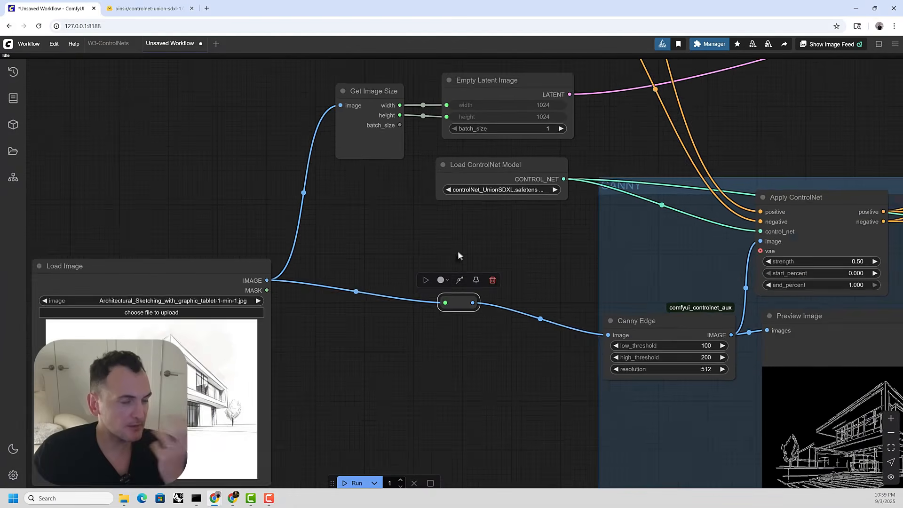
{"action": "left_click_drag", "start_coordinate": [482, 316], "coordinate": [403, 303]}
{"action": "scroll", "coordinate": [376, 279], "scroll_direction": "up", "scroll_amount": 3}
{"action": "mouse_move", "coordinate": [382, 270]}
{"action": "left_mouse_down"}
{"action": "mouse_move", "coordinate": [367, 276]}
{"action": "mouse_move", "coordinate": [391, 282]}
{"action": "mouse_move", "coordinate": [377, 284]}
{"action": "left_mouse_up"}
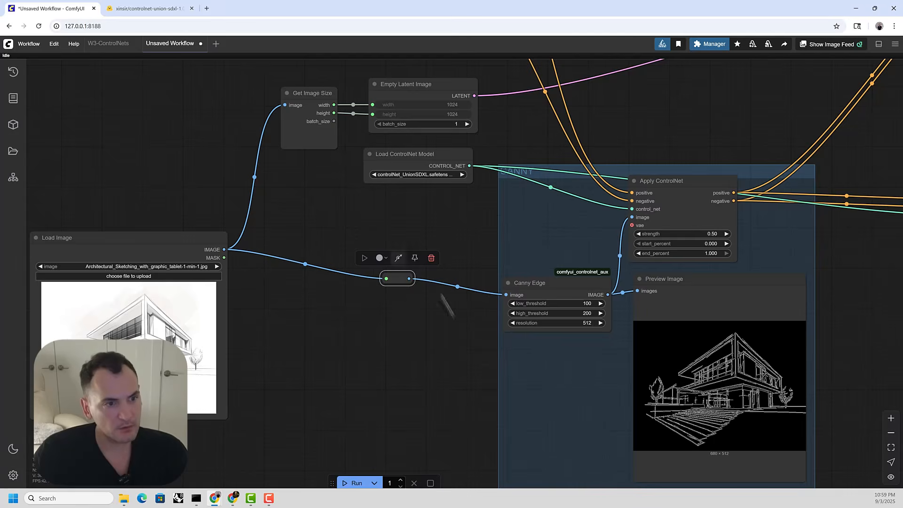
Move the Reroute node below the CANNY group, then duplicate it and link the copy farther right on the same line
{"action": "left_click_drag", "start_coordinate": [441, 297], "coordinate": [624, 391]}
{"action": "scroll", "coordinate": [360, 214], "scroll_direction": "down", "scroll_amount": 4}
{"action": "key", "text": "ctrl+c"}
{"action": "key", "text": "ctrl+v"}
{"action": "left_click_drag", "start_coordinate": [395, 404], "coordinate": [636, 402]}
{"action": "scroll", "coordinate": [667, 334], "scroll_direction": "up", "scroll_amount": 3}
Add a Depth Anything preprocessor node to the right of the CANNY group using the depth_anything_vitl14.pth checkpoint
{"action": "double_click", "coordinate": [681, 211]}
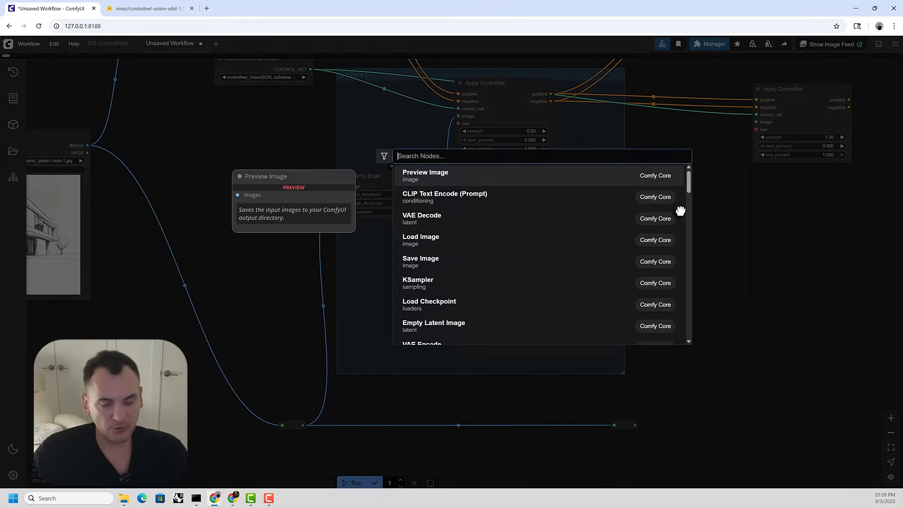
{"action": "type", "text": "depth"}
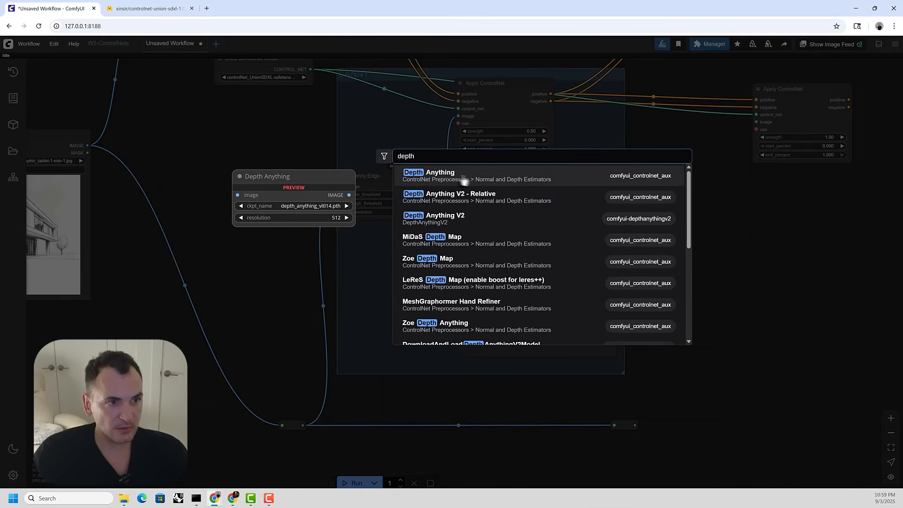
{"action": "left_click", "coordinate": [445, 184]}
{"action": "scroll", "coordinate": [696, 211], "scroll_direction": "up", "scroll_amount": 3}
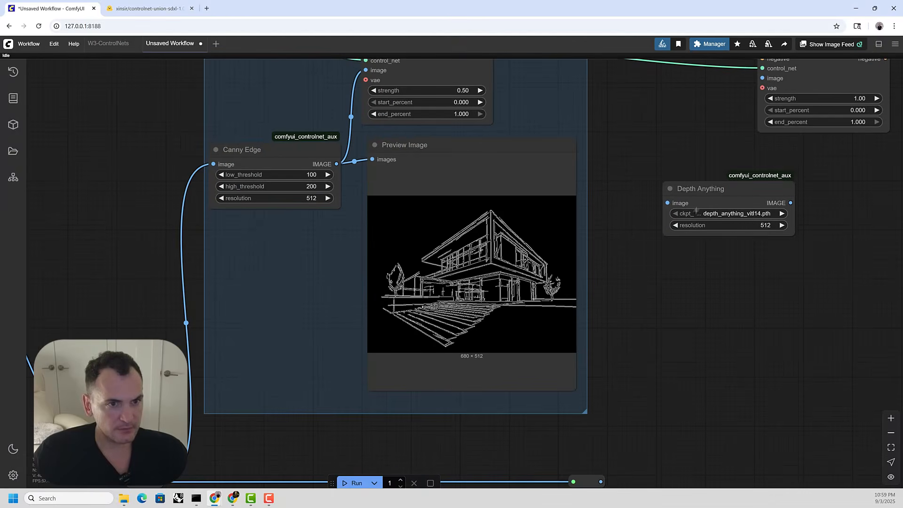
{"action": "left_click", "coordinate": [693, 215]}
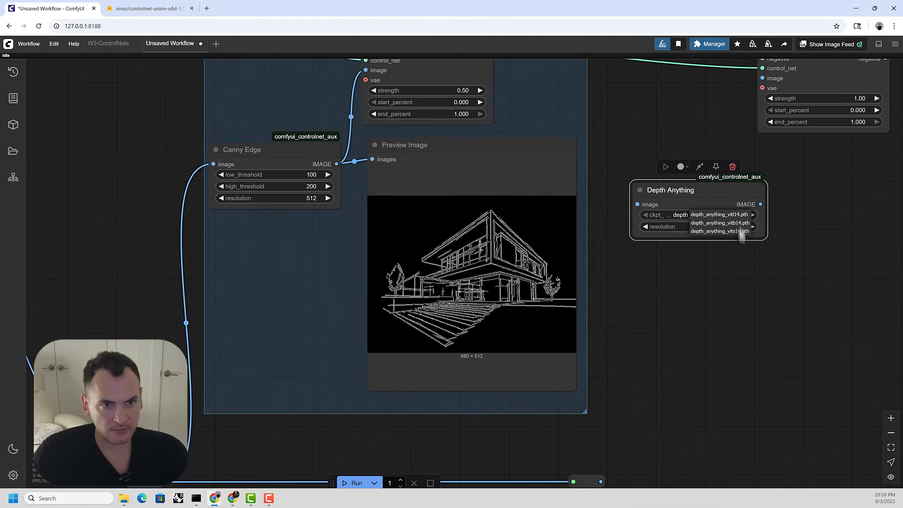
{"action": "left_click", "coordinate": [719, 214]}
Place Depth Anything below and left of the second Apply ControlNet and feed its image input from the second Reroute node
{"action": "scroll", "coordinate": [665, 240], "scroll_direction": "down", "scroll_amount": 4}
{"action": "left_click_drag", "start_coordinate": [672, 303], "coordinate": [584, 400]}
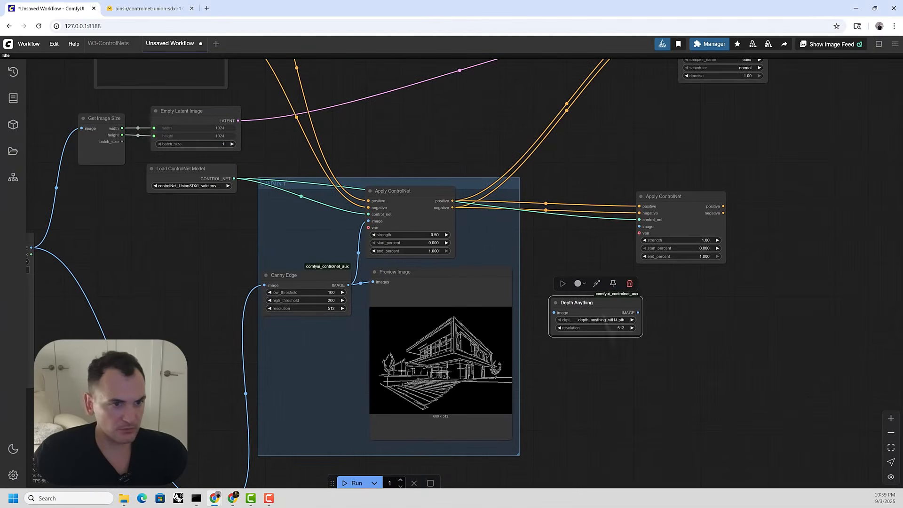
{"action": "left_click_drag", "start_coordinate": [621, 376], "coordinate": [622, 297]}
{"action": "left_click_drag", "start_coordinate": [532, 422], "coordinate": [556, 233]}
Add a Preview Image node beside Depth Anything and connect it to the depth image output
{"action": "left_click", "coordinate": [417, 207]}
{"action": "mouse_move", "coordinate": [449, 220]}
{"action": "left_mouse_down"}
{"action": "mouse_move", "coordinate": [490, 225]}
{"action": "mouse_move", "coordinate": [416, 215]}
{"action": "mouse_move", "coordinate": [449, 221]}
{"action": "left_mouse_up"}
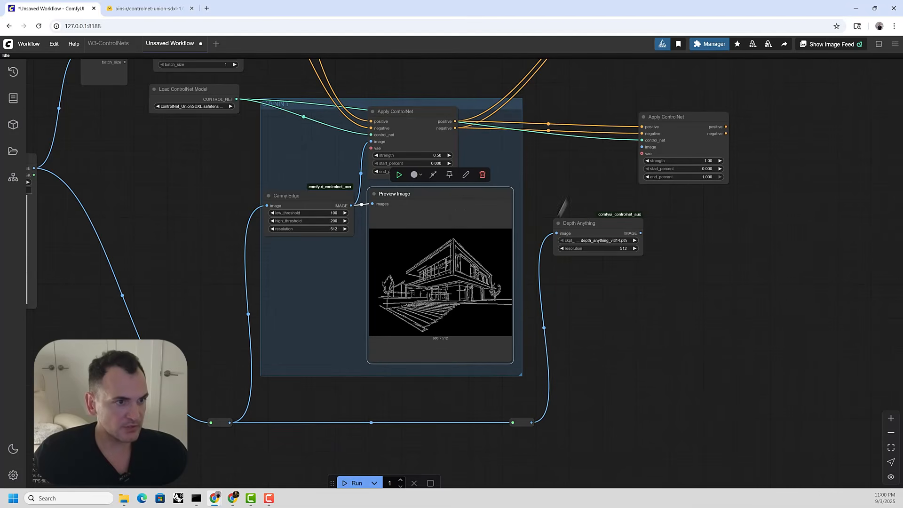
{"action": "scroll", "coordinate": [685, 288], "scroll_direction": "up", "scroll_amount": 2}
{"action": "double_click", "coordinate": [686, 285]}
{"action": "type", "text": "prev"}
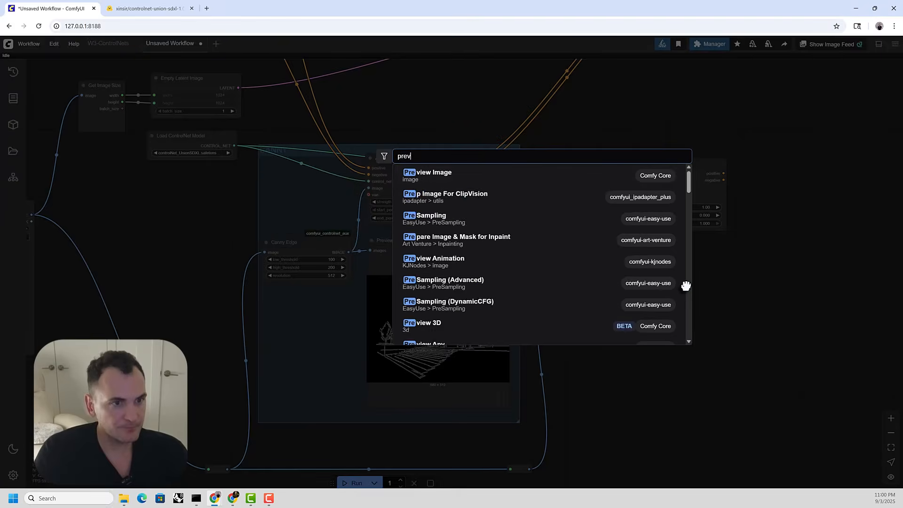
{"action": "type", "text": "iew"}
{"action": "key", "text": "Return"}
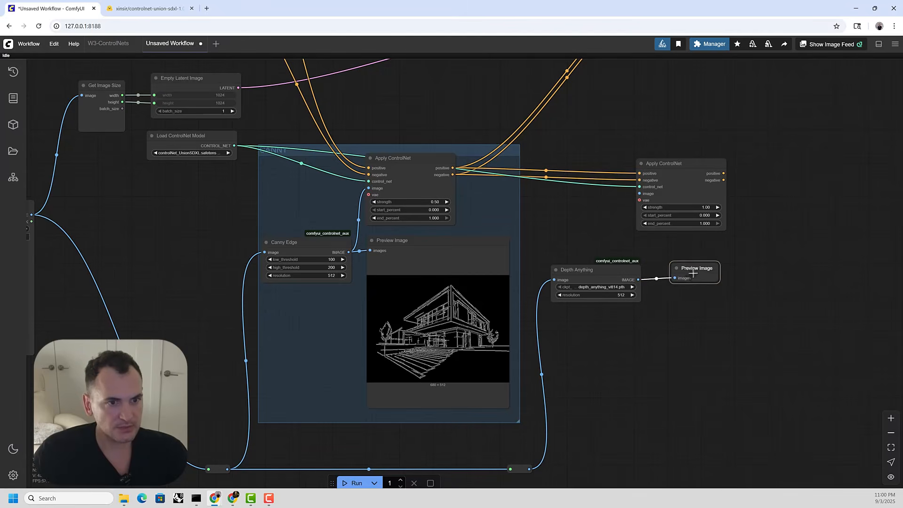
Connect Depth Anything's IMAGE output to the second Apply ControlNet's image input and align that node above the new Preview Image
{"action": "left_click_drag", "start_coordinate": [693, 274], "coordinate": [639, 193]}
{"action": "left_click_drag", "start_coordinate": [668, 163], "coordinate": [692, 164]}
{"action": "scroll", "coordinate": [494, 417], "scroll_direction": "down", "scroll_amount": 2}
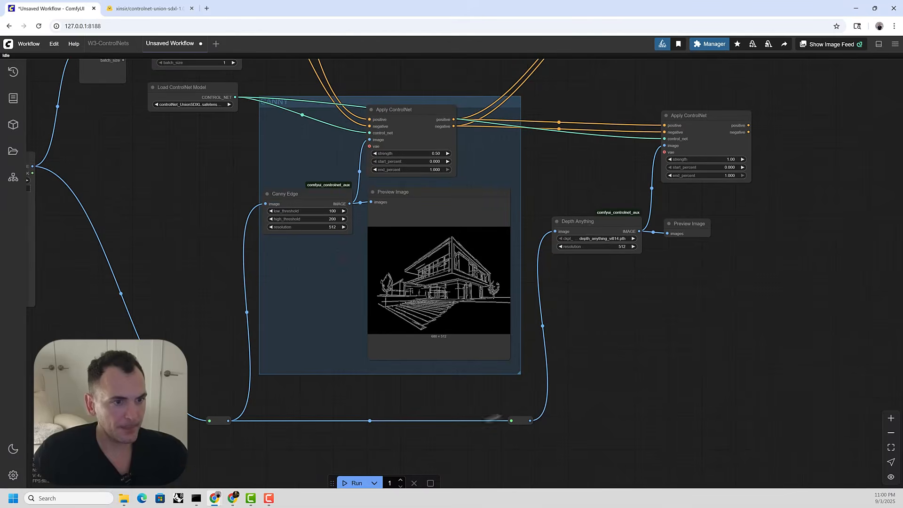
Connect the second Apply ControlNet's positive and negative outputs to the KSampler's positive and negative inputs
{"action": "scroll", "coordinate": [590, 219], "scroll_direction": "down", "scroll_amount": 3}
{"action": "left_click_drag", "start_coordinate": [693, 98], "coordinate": [630, 288]}
{"action": "scroll", "coordinate": [627, 286], "scroll_direction": "up", "scroll_amount": 2}
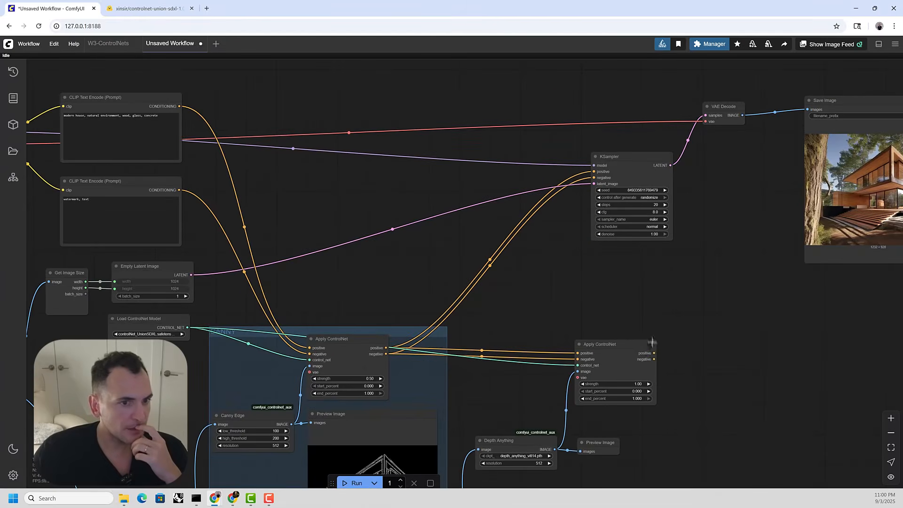
{"action": "left_click_drag", "start_coordinate": [654, 353], "coordinate": [595, 171]}
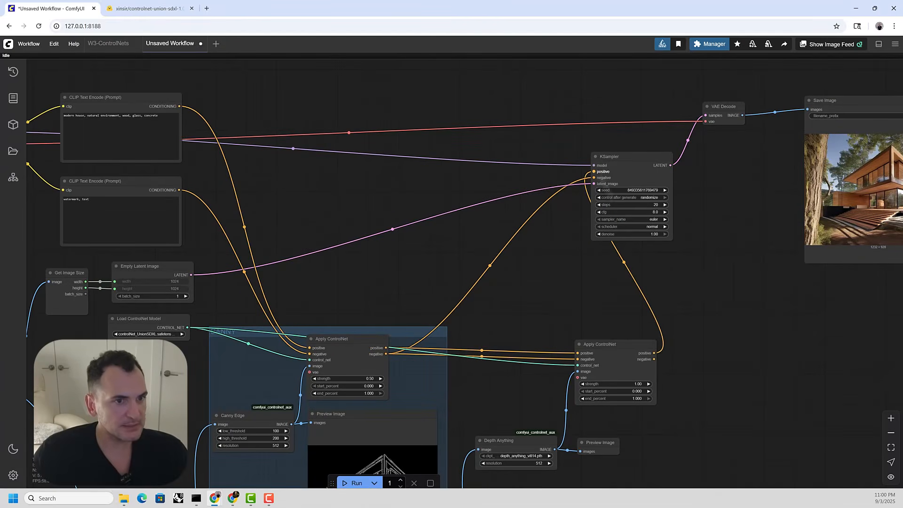
{"action": "left_click_drag", "start_coordinate": [655, 359], "coordinate": [595, 178]}
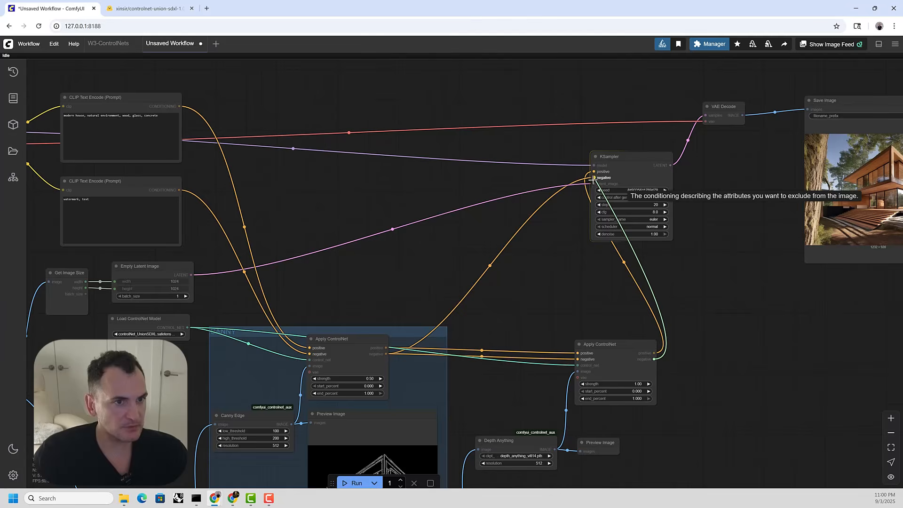
Highlight the first Apply ControlNet's links and examine how the prompts chain through both ControlNets to the KSampler
{"action": "scroll", "coordinate": [420, 323], "scroll_direction": "down", "scroll_amount": 1}
{"action": "left_click_drag", "start_coordinate": [420, 323], "coordinate": [580, 182]}
{"action": "scroll", "coordinate": [527, 207], "scroll_direction": "up", "scroll_amount": 1}
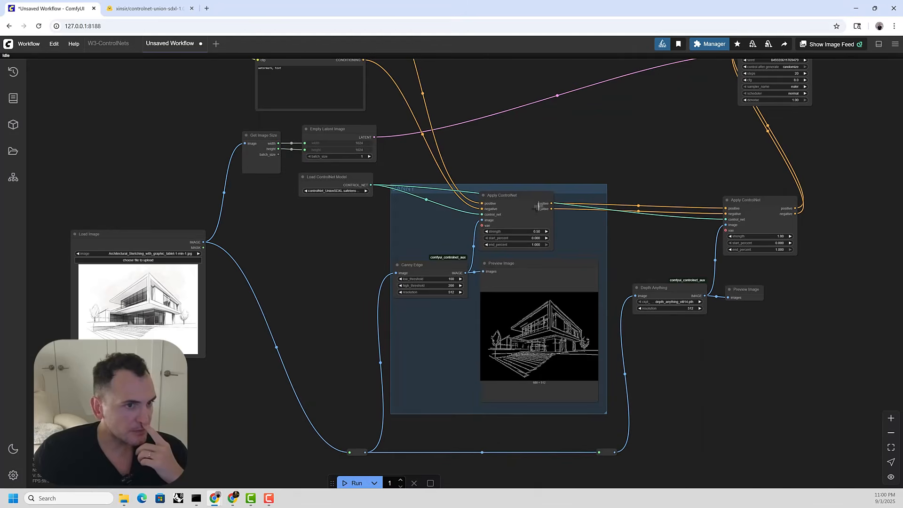
{"action": "left_click", "coordinate": [523, 214]}
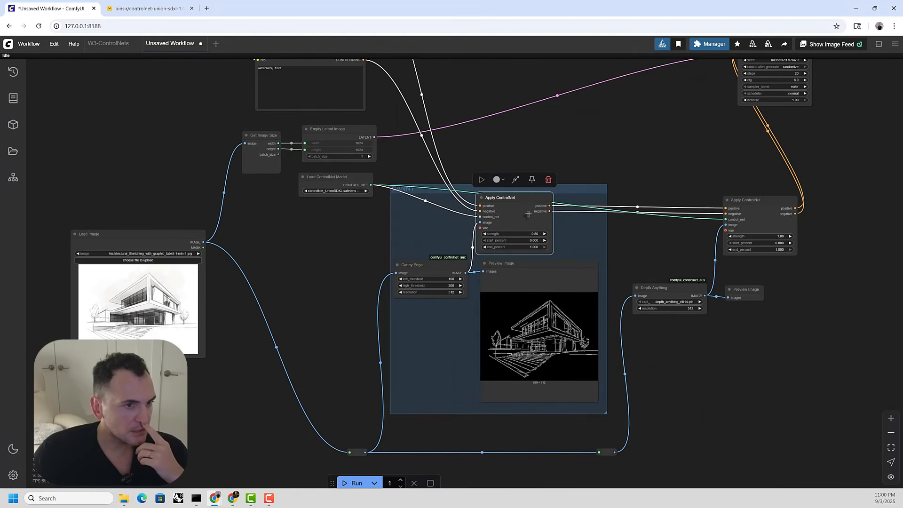
{"action": "scroll", "coordinate": [527, 210], "scroll_direction": "down", "scroll_amount": 1}
{"action": "left_click_drag", "start_coordinate": [479, 234], "coordinate": [508, 283]}
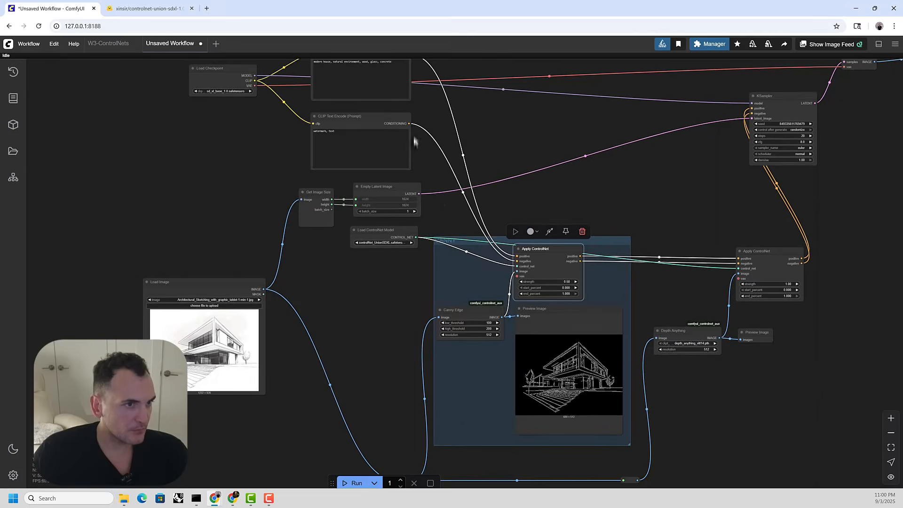
Set the strength of the second Apply ControlNet node, the one fed by Depth Anything, to 0.50
{"action": "left_click_drag", "start_coordinate": [413, 141], "coordinate": [437, 179]}
{"action": "left_click_drag", "start_coordinate": [570, 322], "coordinate": [539, 259]}
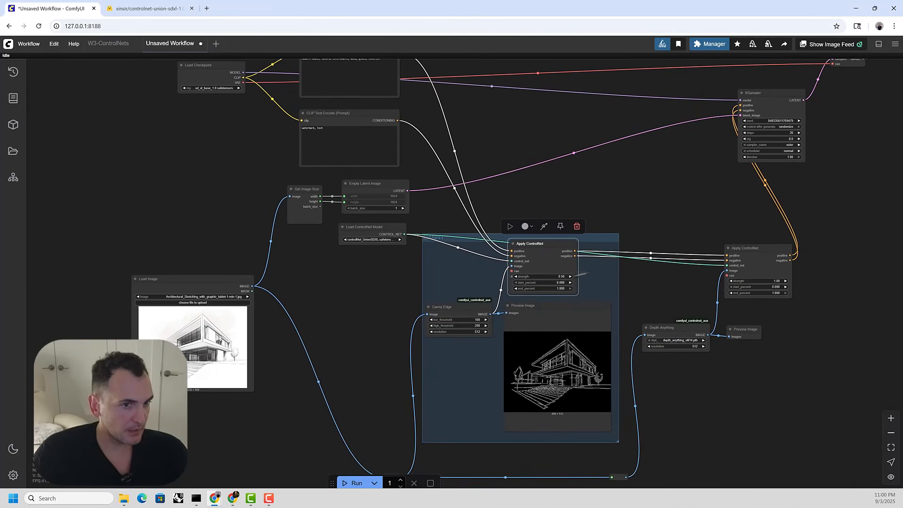
{"action": "left_click", "coordinate": [762, 262]}
{"action": "scroll", "coordinate": [603, 297], "scroll_direction": "up", "scroll_amount": 5}
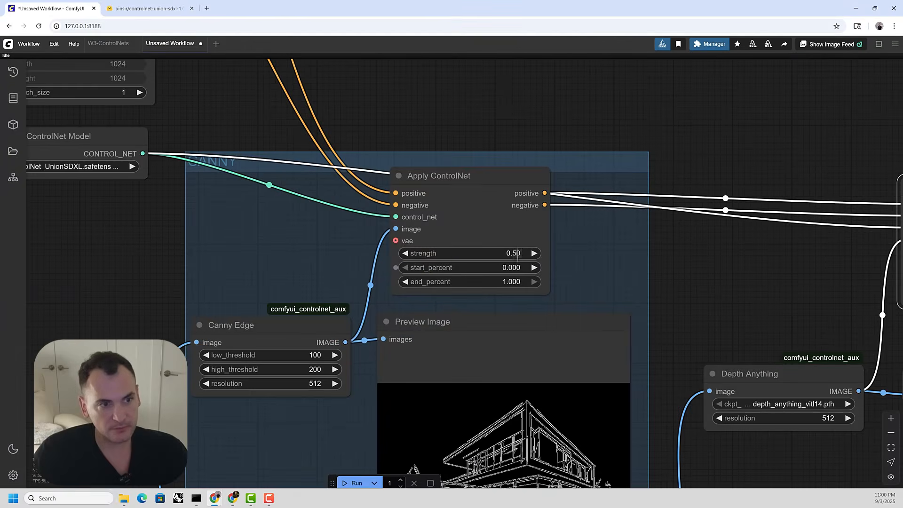
{"action": "scroll", "coordinate": [482, 243], "scroll_direction": "down", "scroll_amount": 3}
{"action": "left_click_drag", "start_coordinate": [894, 268], "coordinate": [672, 257]}
{"action": "scroll", "coordinate": [673, 257], "scroll_direction": "up", "scroll_amount": 5}
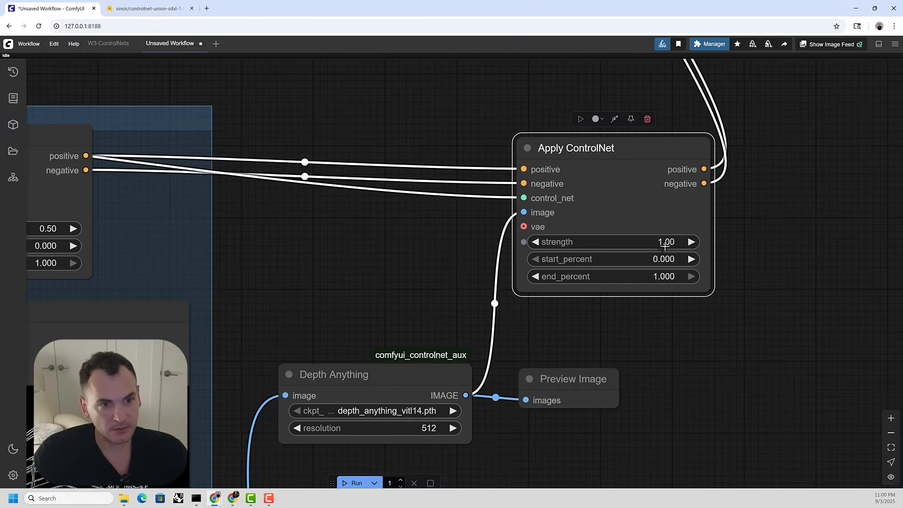
{"action": "left_click", "coordinate": [664, 246]}
{"action": "type", "text": ".5"}
{"action": "key", "text": "Return"}
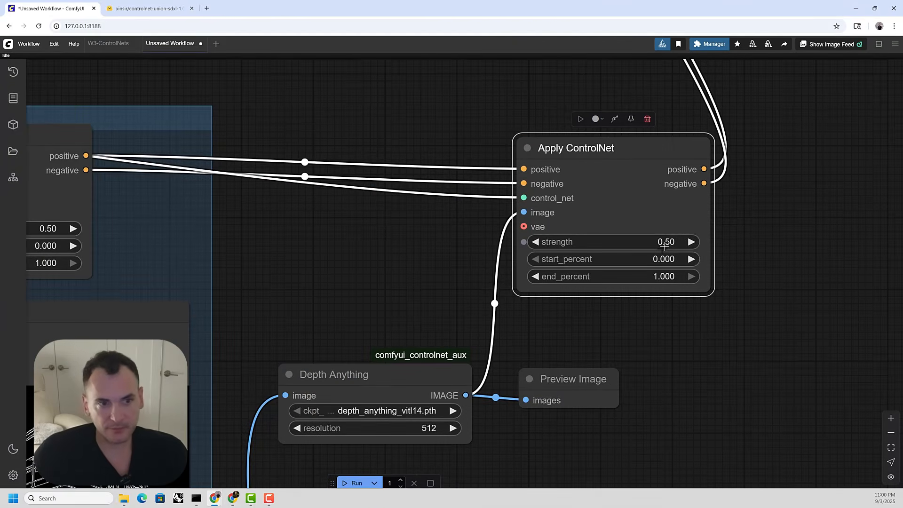
Move the KSampler node closer to the Save Image node, just below VAE Decode, and run the workflow
{"action": "scroll", "coordinate": [664, 245], "scroll_direction": "down", "scroll_amount": 4}
{"action": "left_click_drag", "start_coordinate": [639, 287], "coordinate": [607, 260]}
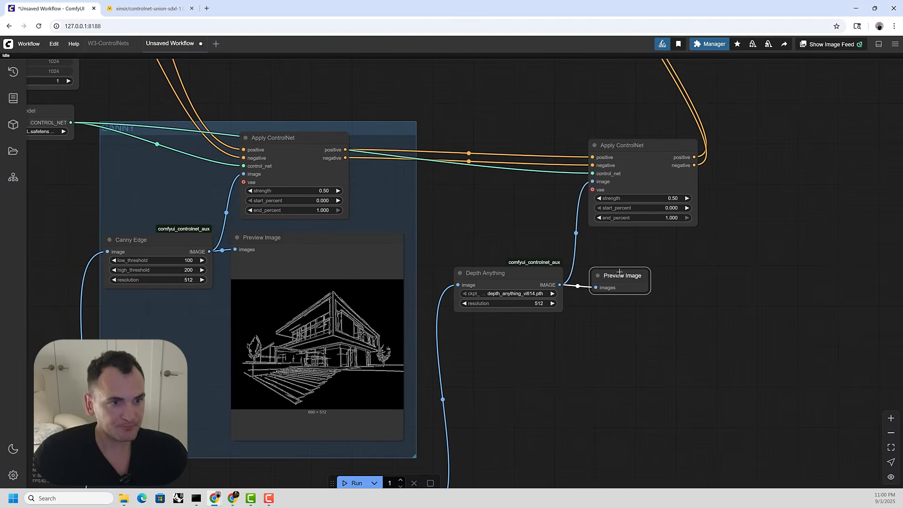
{"action": "left_click", "coordinate": [616, 276]}
{"action": "scroll", "coordinate": [616, 272], "scroll_direction": "down", "scroll_amount": 4}
{"action": "left_click_drag", "start_coordinate": [592, 136], "coordinate": [541, 212]}
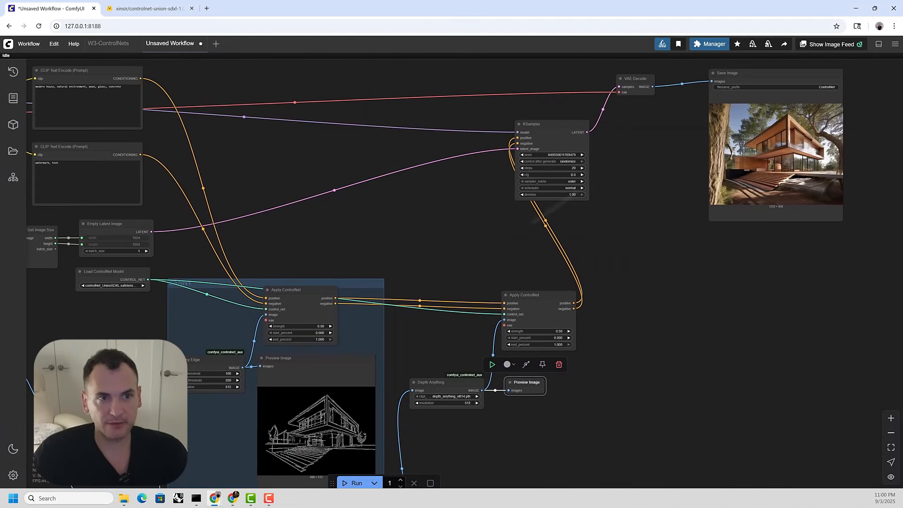
{"action": "left_click_drag", "start_coordinate": [545, 124], "coordinate": [626, 144]}
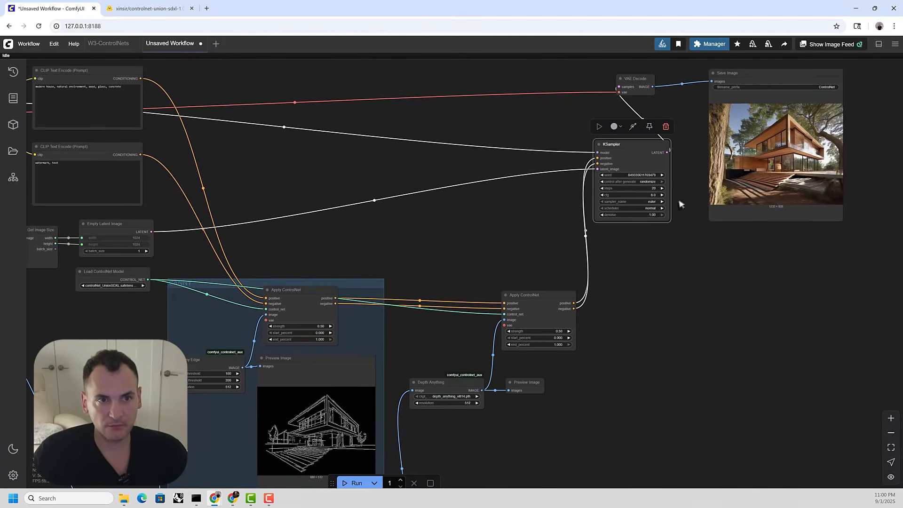
{"action": "scroll", "coordinate": [680, 204], "scroll_direction": "down", "scroll_amount": 3}
{"action": "left_click", "coordinate": [352, 483]}
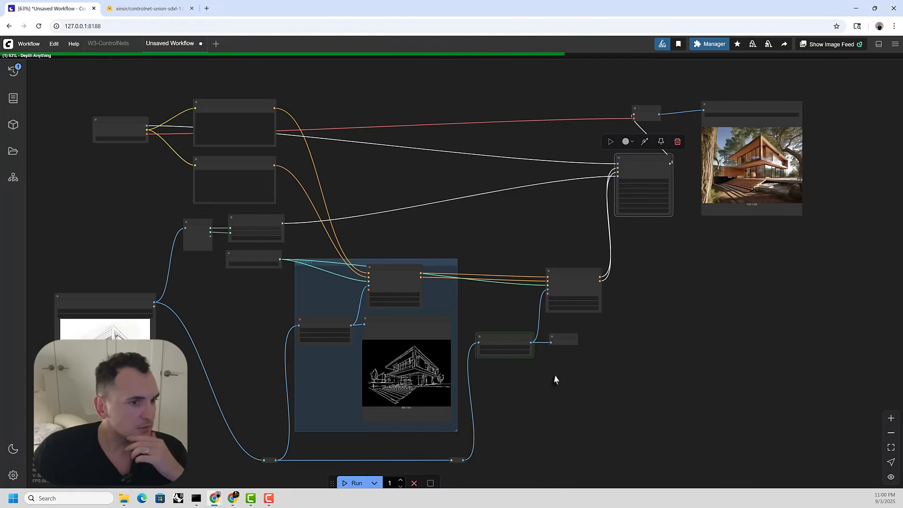
Enlarge the Preview Image node connected to Depth Anything so the depth map displays larger
{"action": "scroll", "coordinate": [555, 376], "scroll_direction": "up", "scroll_amount": 5}
{"action": "left_click_drag", "start_coordinate": [567, 364], "coordinate": [645, 264]}
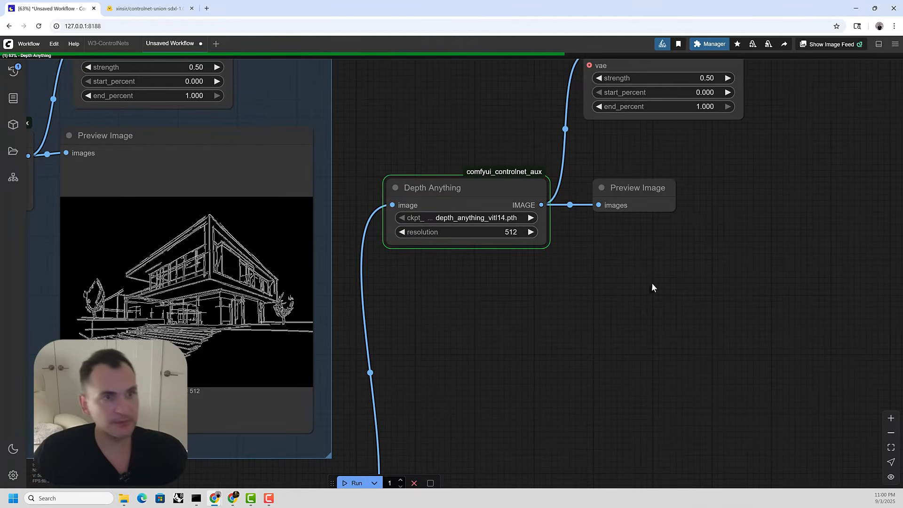
{"action": "scroll", "coordinate": [570, 295], "scroll_direction": "down", "scroll_amount": 1}
{"action": "scroll", "coordinate": [569, 295], "scroll_direction": "down", "scroll_amount": 5}
{"action": "scroll", "coordinate": [597, 333], "scroll_direction": "up", "scroll_amount": 5}
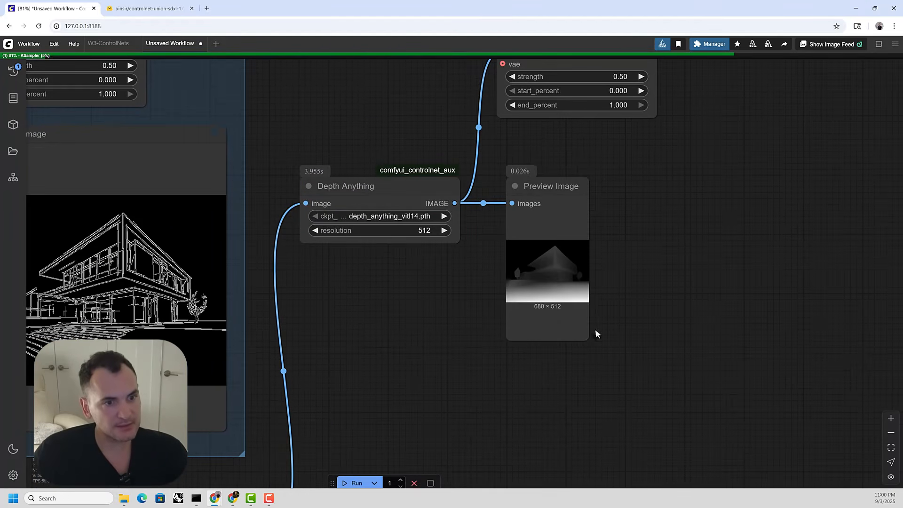
{"action": "left_click_drag", "start_coordinate": [586, 339], "coordinate": [708, 452]}
{"action": "scroll", "coordinate": [585, 269], "scroll_direction": "up", "scroll_amount": 2}
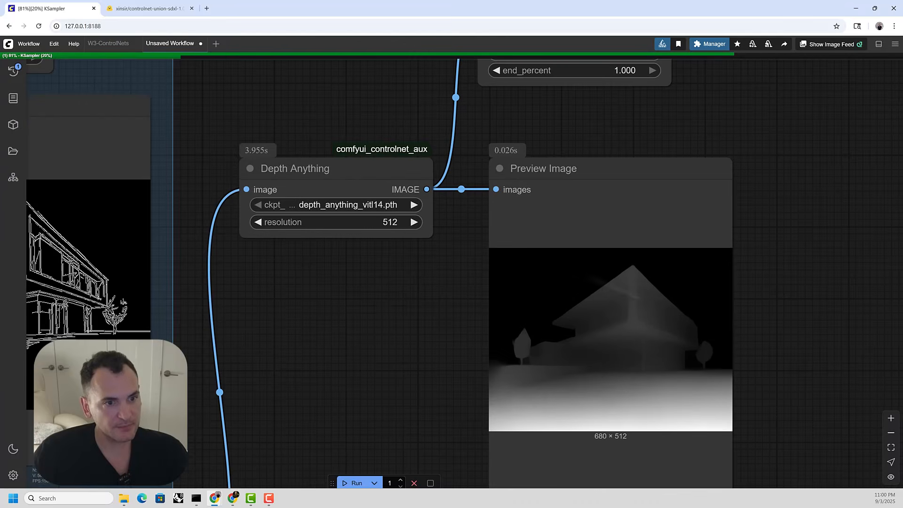
Compare the canny and depth previews, and examine the newly generated house image in the Save Image node
{"action": "scroll", "coordinate": [676, 290], "scroll_direction": "down", "scroll_amount": 5}
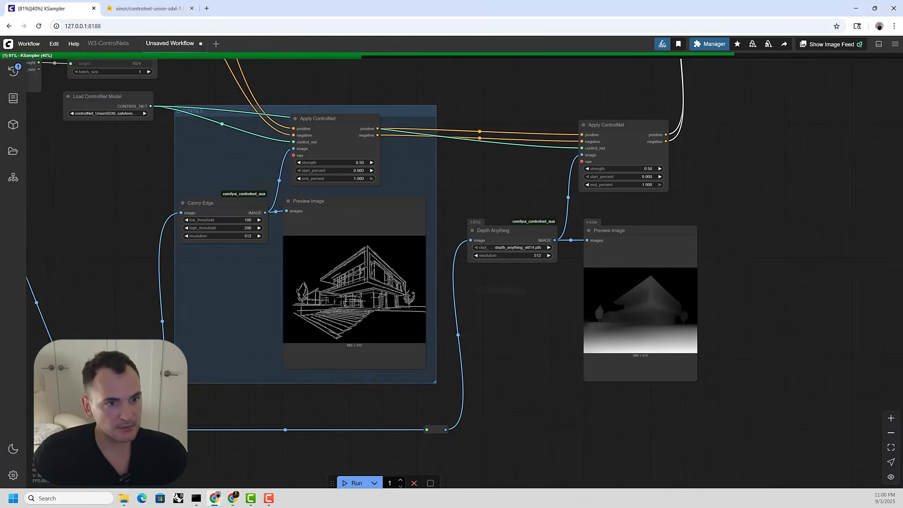
{"action": "left_click_drag", "start_coordinate": [676, 289], "coordinate": [529, 284]}
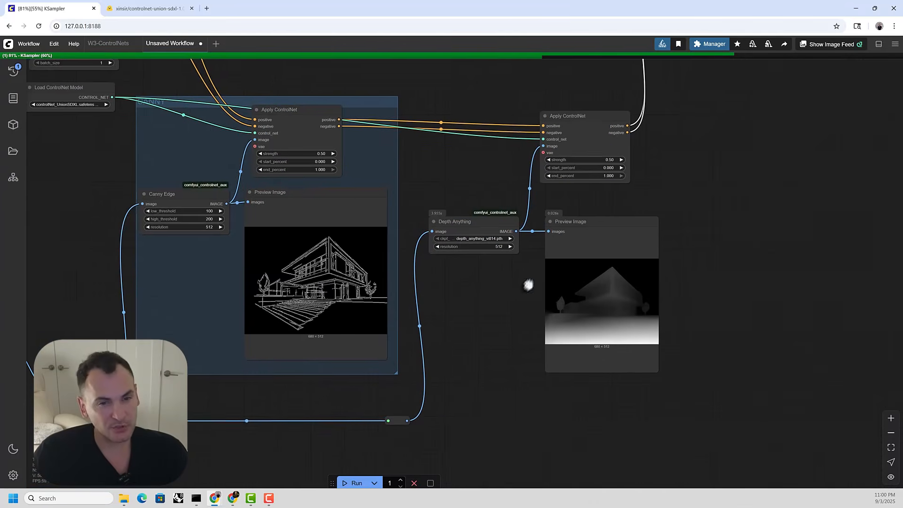
{"action": "left_click_drag", "start_coordinate": [762, 146], "coordinate": [647, 352]}
{"action": "left_click_drag", "start_coordinate": [695, 188], "coordinate": [590, 231]}
{"action": "scroll", "coordinate": [589, 231], "scroll_direction": "down", "scroll_amount": 1}
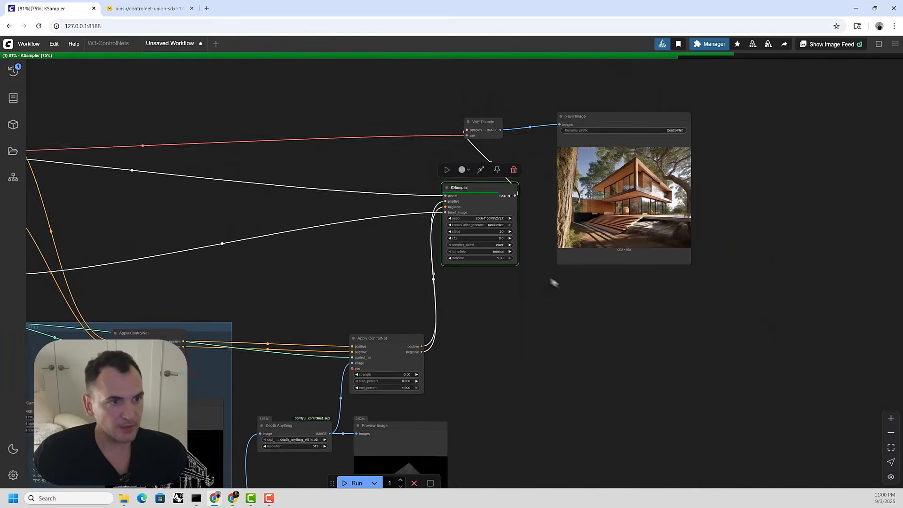
{"action": "left_click_drag", "start_coordinate": [555, 280], "coordinate": [585, 154]}
{"action": "left_click_drag", "start_coordinate": [564, 189], "coordinate": [564, 343]}
{"action": "scroll", "coordinate": [705, 212], "scroll_direction": "up", "scroll_amount": 10}
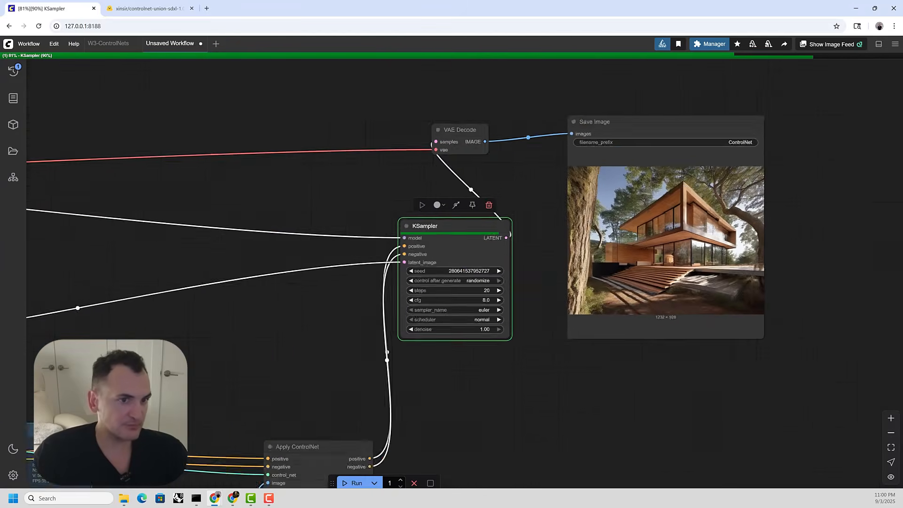
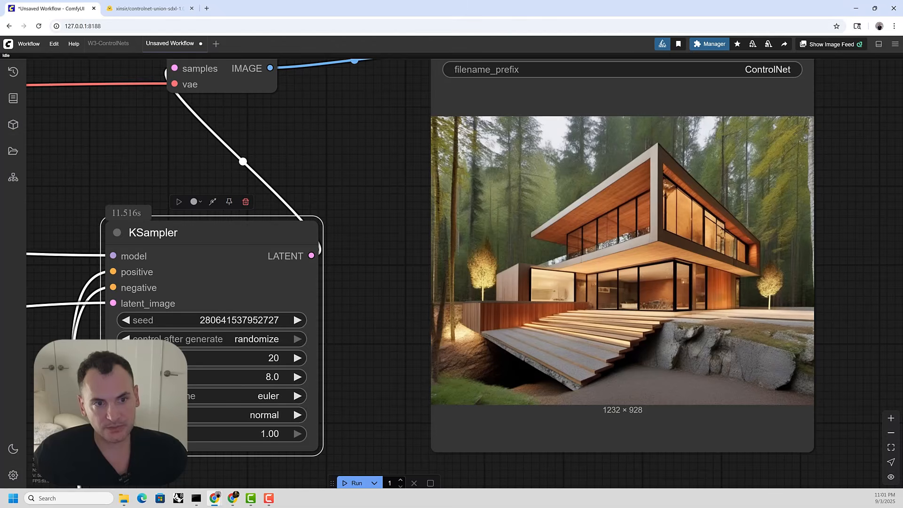
{"action": "scroll", "coordinate": [622, 194], "scroll_direction": "down", "scroll_amount": 4}
{"action": "scroll", "coordinate": [602, 203], "scroll_direction": "down", "scroll_amount": 10}
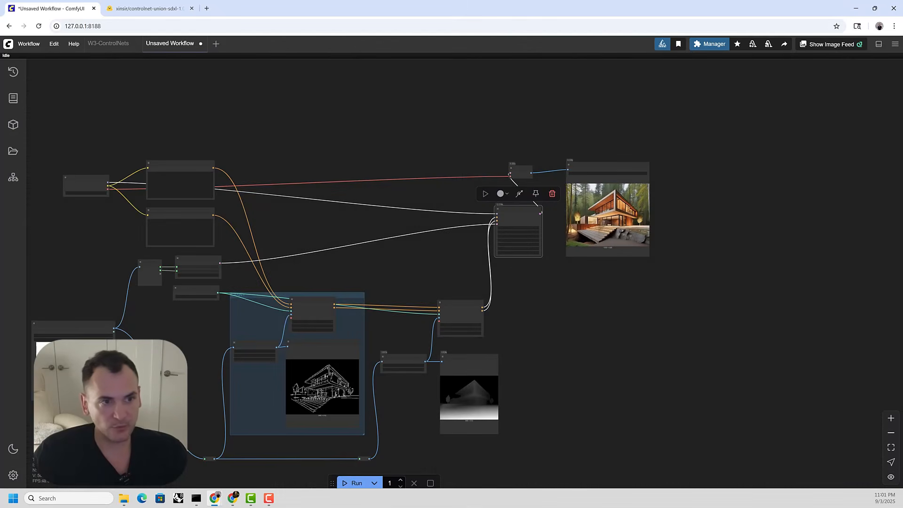
Switch the Load Checkpoint model to Juggernaut-XL_v9_RunDiffusionPhoto_v2.safetensors
{"action": "scroll", "coordinate": [606, 217], "scroll_direction": "up", "scroll_amount": 5}
{"action": "scroll", "coordinate": [328, 241], "scroll_direction": "down", "scroll_amount": 5}
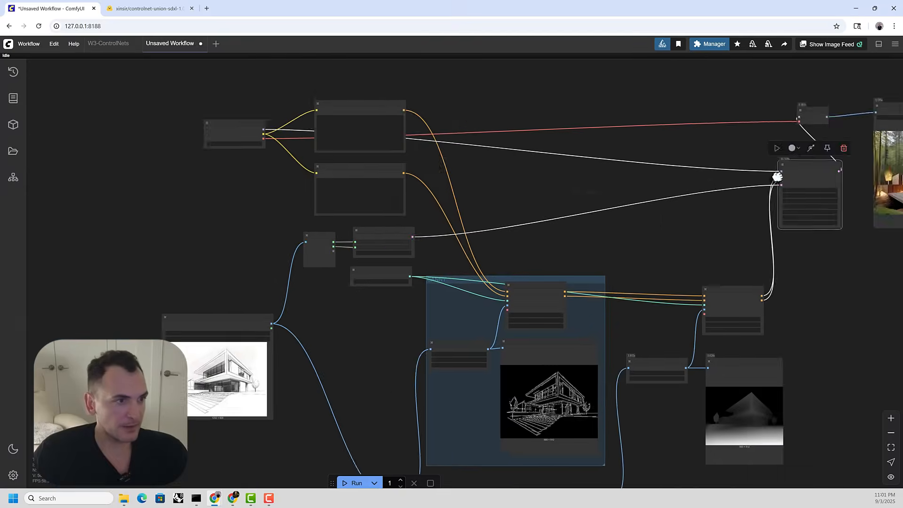
{"action": "scroll", "coordinate": [327, 241], "scroll_direction": "up", "scroll_amount": 8}
{"action": "left_click", "coordinate": [312, 150]}
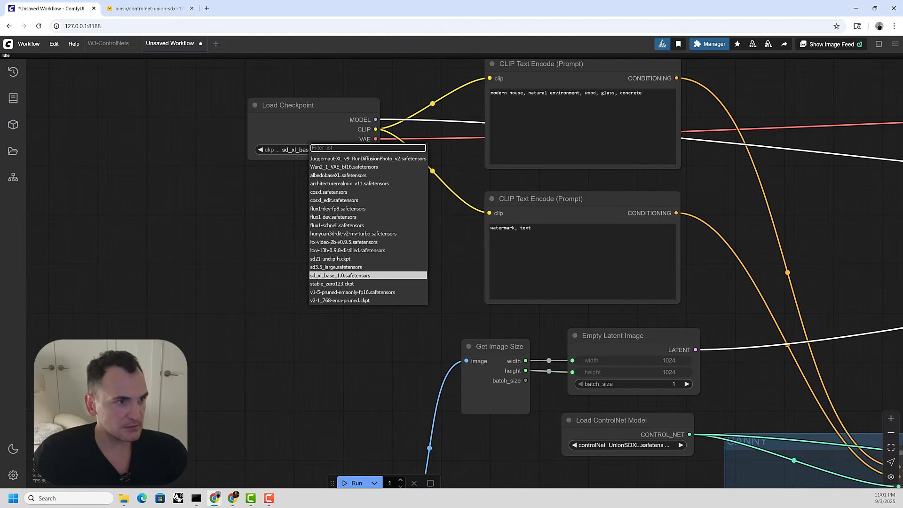
{"action": "left_click", "coordinate": [326, 159]}
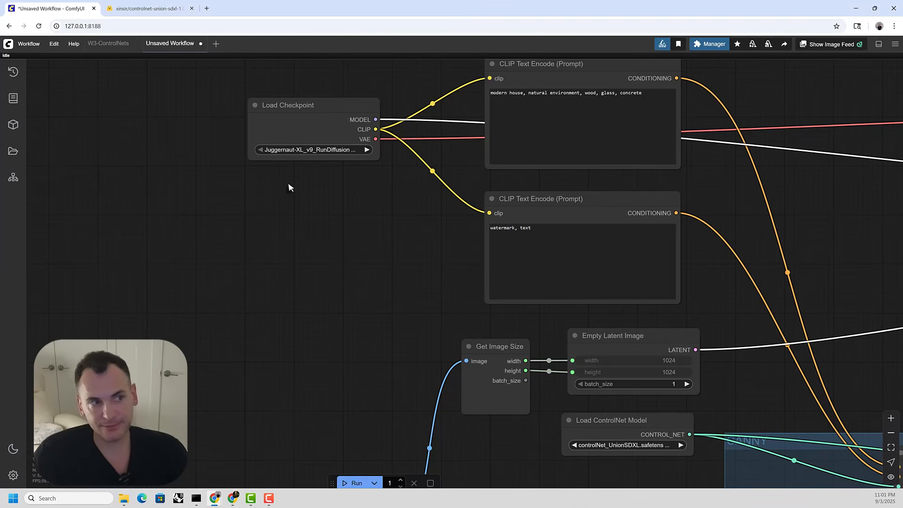
Run the workflow again with the Juggernaut checkpoint
{"action": "scroll", "coordinate": [286, 177], "scroll_direction": "down", "scroll_amount": 6}
{"action": "left_click_drag", "start_coordinate": [349, 183], "coordinate": [224, 118]}
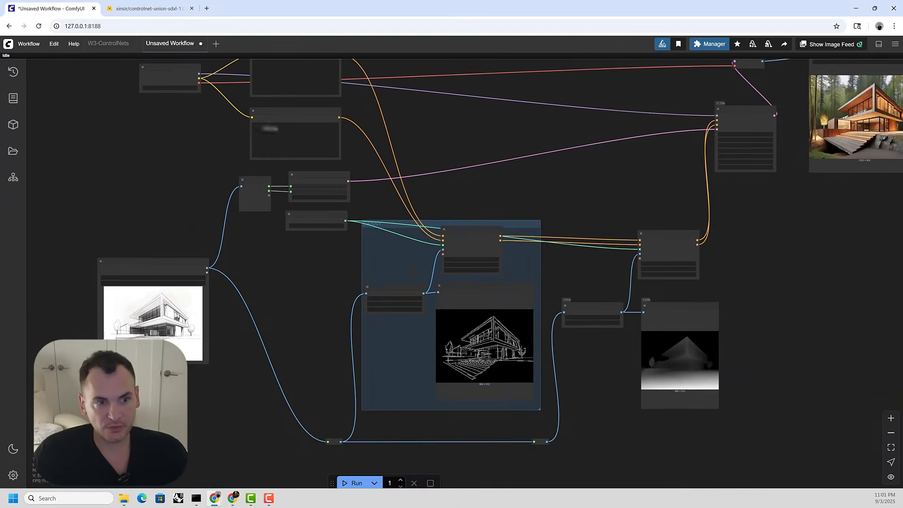
{"action": "scroll", "coordinate": [277, 129], "scroll_direction": "down", "scroll_amount": 2}
{"action": "left_click_drag", "start_coordinate": [480, 162], "coordinate": [467, 210]}
{"action": "left_click", "coordinate": [353, 483]}
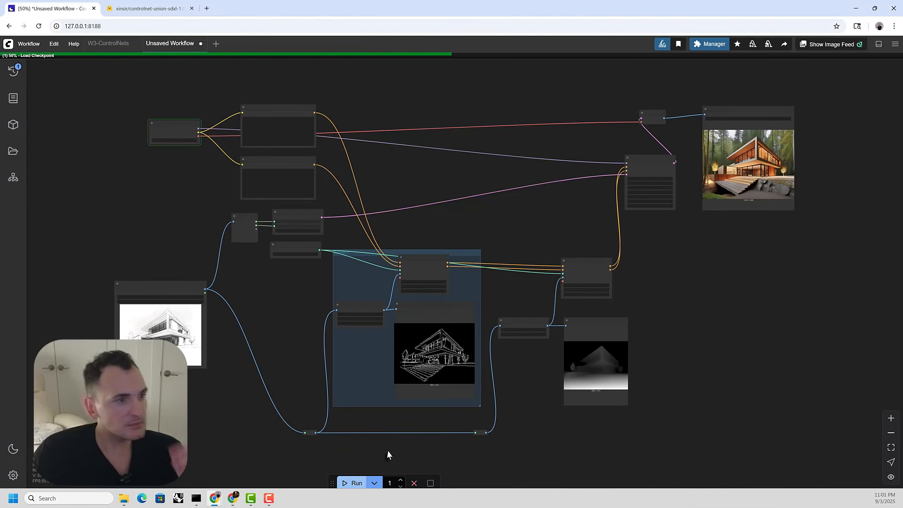
Add a node group titled "Depth" for the second Apply ControlNet, Depth Anything and Preview Image nodes
{"action": "scroll", "coordinate": [529, 401], "scroll_direction": "up", "scroll_amount": 5}
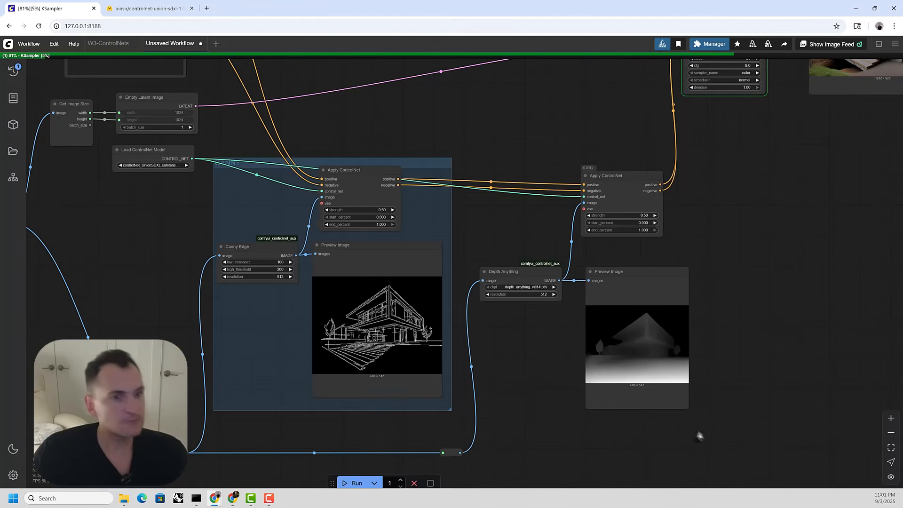
{"action": "left_click_drag", "start_coordinate": [703, 423], "coordinate": [479, 147]}
{"action": "right_click", "coordinate": [503, 227]}
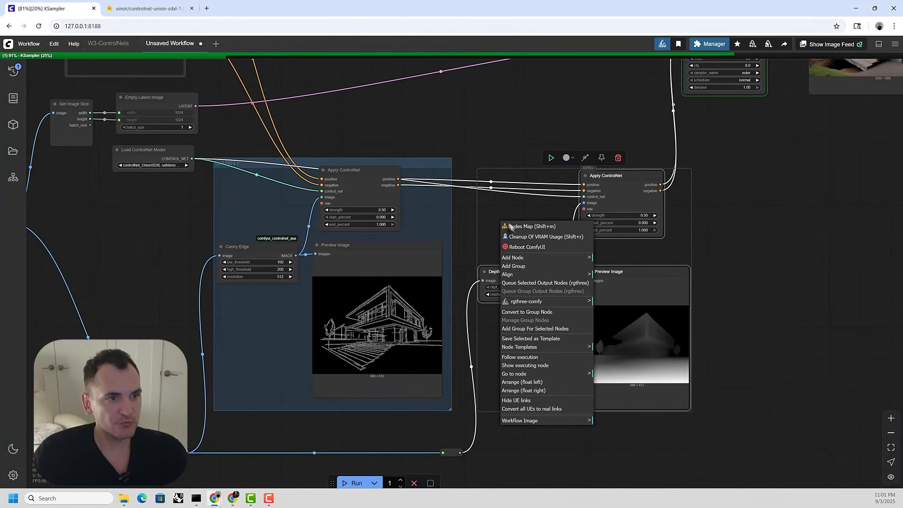
{"action": "left_click", "coordinate": [524, 266]}
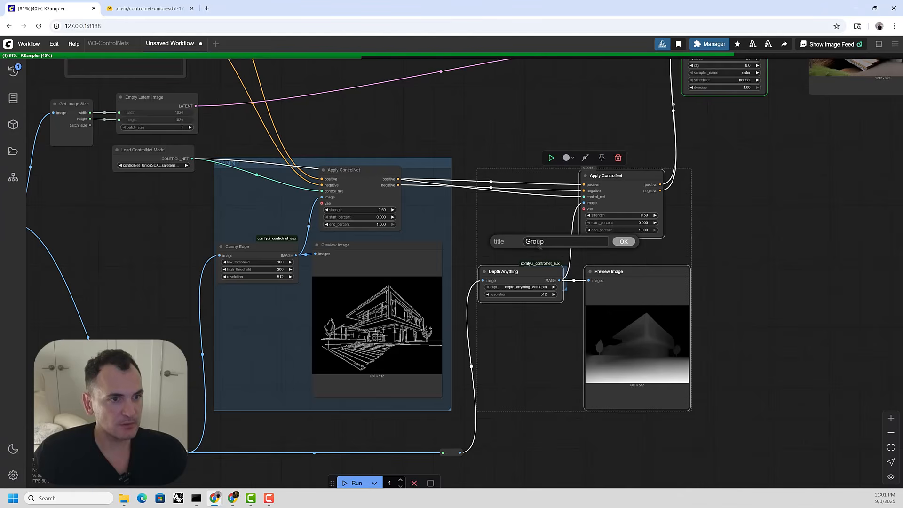
{"action": "type", "text": "Depth"}
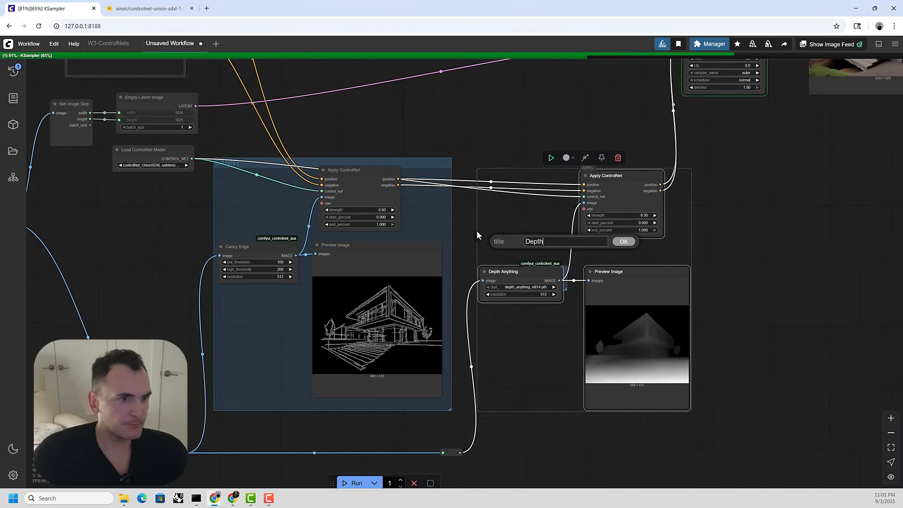
{"action": "key", "text": "Return"}
Move the Depth group to the upper corner beside the canny group and change its color to teal
{"action": "scroll", "coordinate": [567, 268], "scroll_direction": "up", "scroll_amount": 5}
{"action": "left_click_drag", "start_coordinate": [565, 272], "coordinate": [474, 110]}
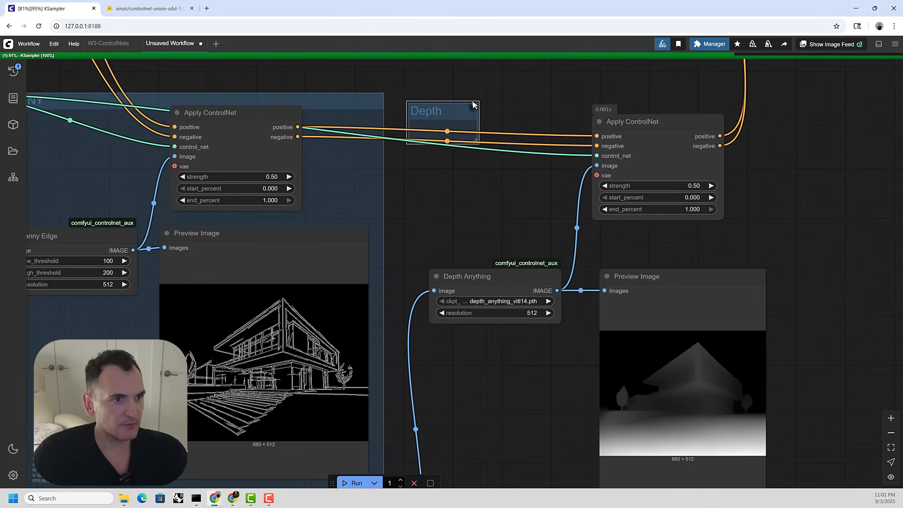
{"action": "left_click", "coordinate": [425, 86]}
{"action": "left_click", "coordinate": [442, 70]}
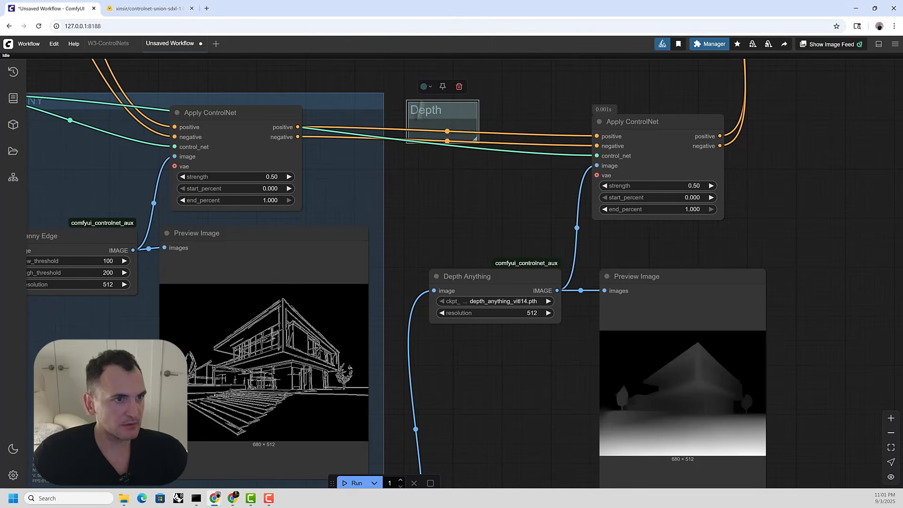
Resize the Depth group to enclose the depth ControlNet nodes and nudge it into line with the canny group
{"action": "scroll", "coordinate": [464, 122], "scroll_direction": "down", "scroll_amount": 2}
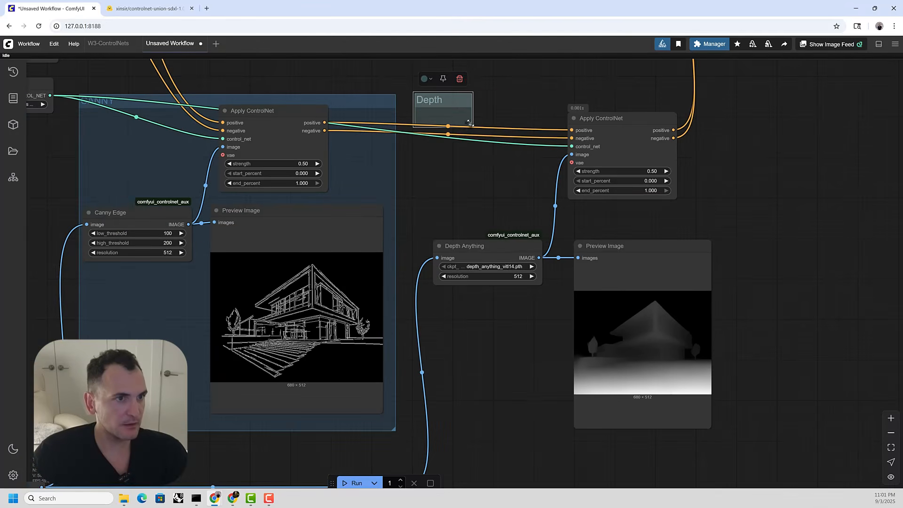
{"action": "left_click_drag", "start_coordinate": [470, 124], "coordinate": [718, 431]}
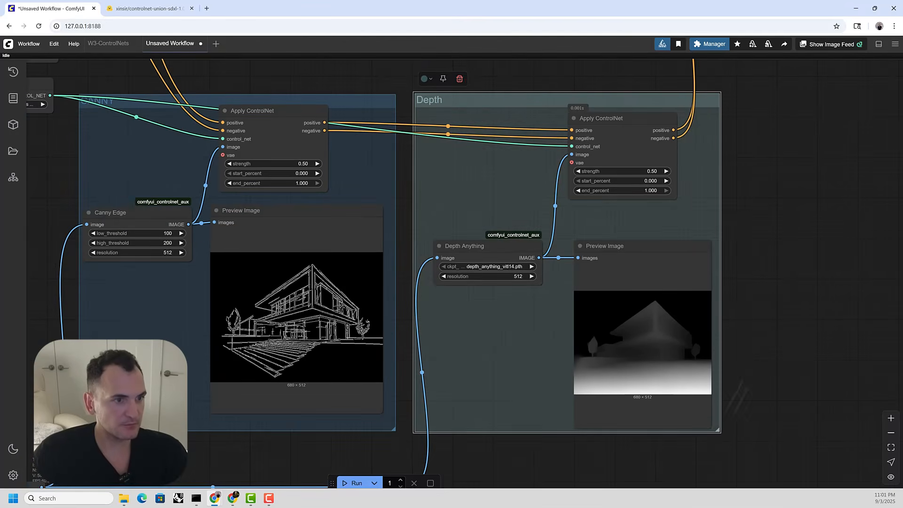
{"action": "scroll", "coordinate": [722, 285], "scroll_direction": "down", "scroll_amount": 3}
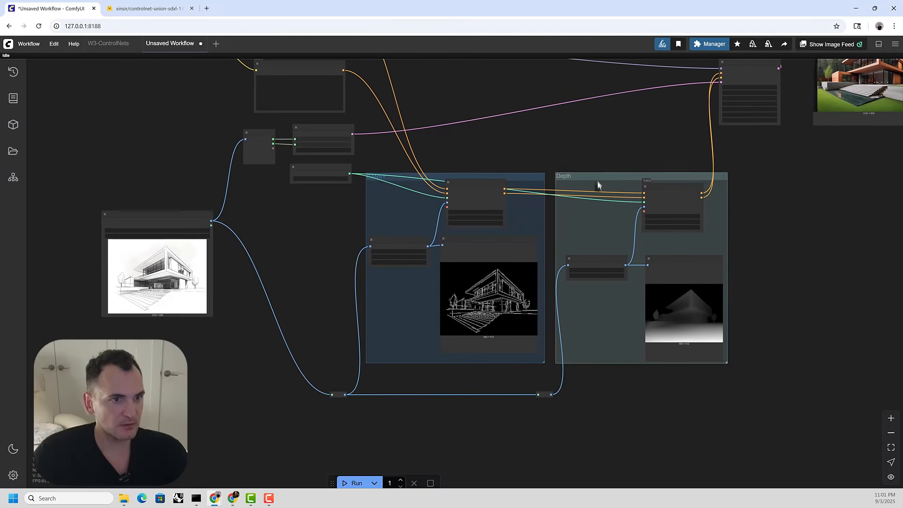
{"action": "left_click_drag", "start_coordinate": [598, 181], "coordinate": [603, 175]}
Examine the house image generated with the Juggernaut checkpoint in detail
{"action": "left_click", "coordinate": [800, 210]}
{"action": "scroll", "coordinate": [800, 210], "scroll_direction": "down", "scroll_amount": 3}
{"action": "left_click_drag", "start_coordinate": [800, 210], "coordinate": [498, 274]}
{"action": "scroll", "coordinate": [506, 160], "scroll_direction": "up", "scroll_amount": 6}
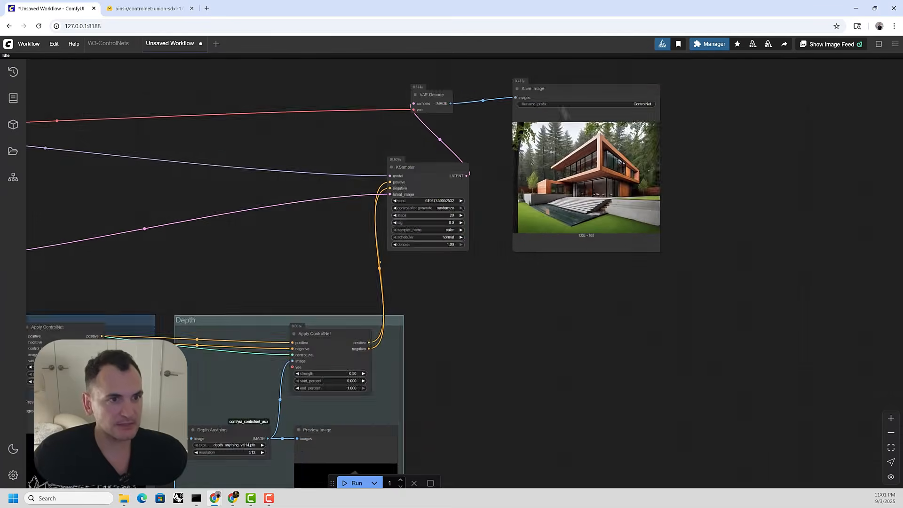
{"action": "scroll", "coordinate": [581, 127], "scroll_direction": "up", "scroll_amount": 10}
{"action": "scroll", "coordinate": [659, 167], "scroll_direction": "down", "scroll_amount": 7}
{"action": "scroll", "coordinate": [656, 137], "scroll_direction": "up", "scroll_amount": 1}
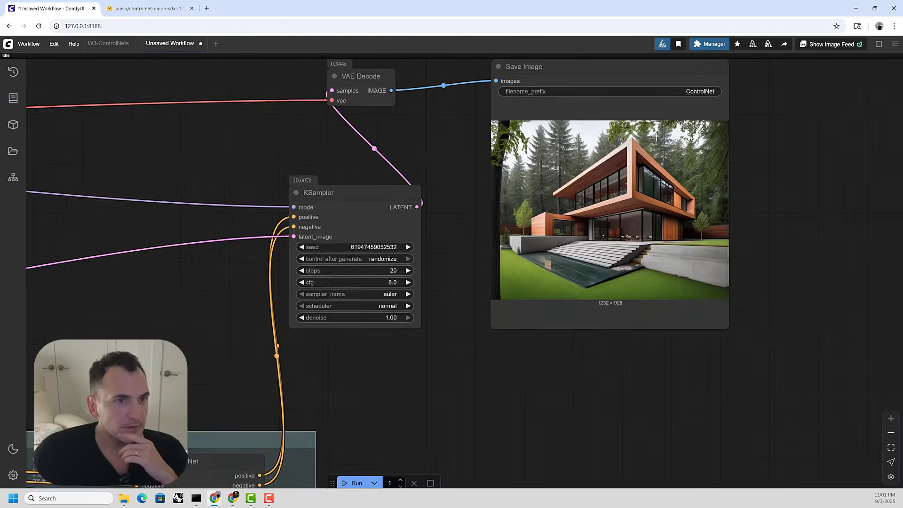
Move the Save Image node down beside the Depth group and compare its render with the canny and depth previews
{"action": "scroll", "coordinate": [656, 136], "scroll_direction": "down", "scroll_amount": 5}
{"action": "scroll", "coordinate": [650, 104], "scroll_direction": "down", "scroll_amount": 7}
{"action": "left_click_drag", "start_coordinate": [645, 99], "coordinate": [641, 235]}
{"action": "scroll", "coordinate": [564, 313], "scroll_direction": "up", "scroll_amount": 8}
{"action": "scroll", "coordinate": [605, 274], "scroll_direction": "up", "scroll_amount": 6}
{"action": "scroll", "coordinate": [719, 150], "scroll_direction": "down", "scroll_amount": 7}
{"action": "scroll", "coordinate": [284, 221], "scroll_direction": "up", "scroll_amount": 3}
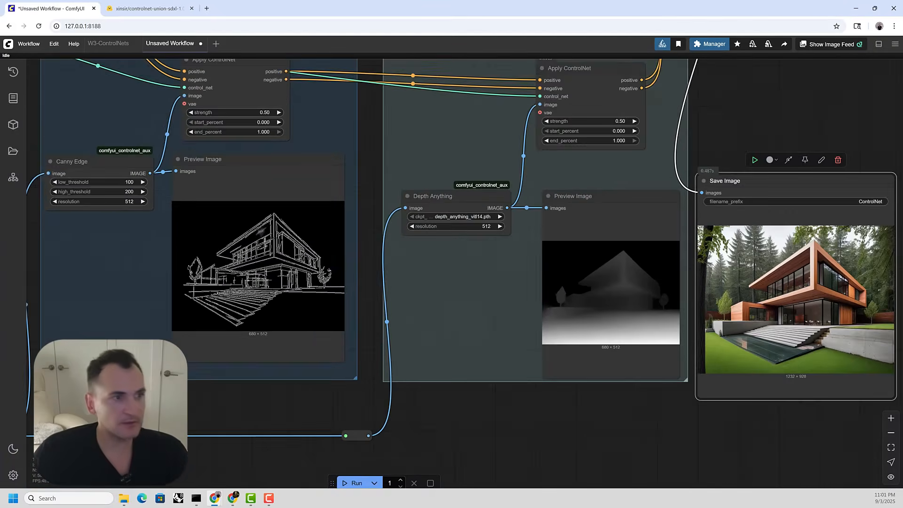
{"action": "scroll", "coordinate": [232, 232], "scroll_direction": "up", "scroll_amount": 1}
{"action": "scroll", "coordinate": [588, 311], "scroll_direction": "down", "scroll_amount": 3}
{"action": "left_click_drag", "start_coordinate": [767, 329], "coordinate": [560, 316]}
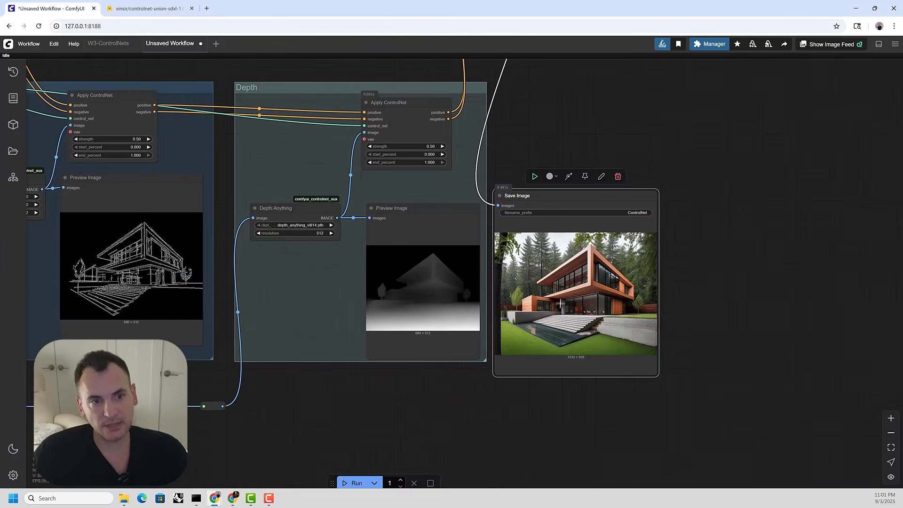
Compare the Save Image render closely with the canny and depth previews
{"action": "scroll", "coordinate": [559, 323], "scroll_direction": "down", "scroll_amount": 3}
{"action": "left_click_drag", "start_coordinate": [615, 184], "coordinate": [579, 322]}
{"action": "scroll", "coordinate": [526, 322], "scroll_direction": "down", "scroll_amount": 1}
{"action": "left_click_drag", "start_coordinate": [597, 357], "coordinate": [659, 212]}
{"action": "scroll", "coordinate": [621, 273], "scroll_direction": "up", "scroll_amount": 10}
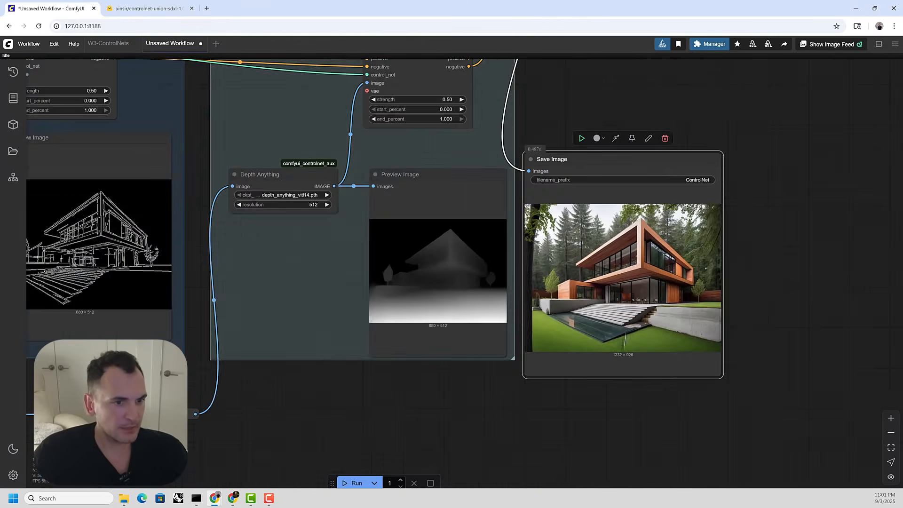
{"action": "scroll", "coordinate": [611, 366], "scroll_direction": "down", "scroll_amount": 6}
{"action": "scroll", "coordinate": [612, 358], "scroll_direction": "down", "scroll_amount": 4}
{"action": "left_click_drag", "start_coordinate": [667, 285], "coordinate": [597, 393]}
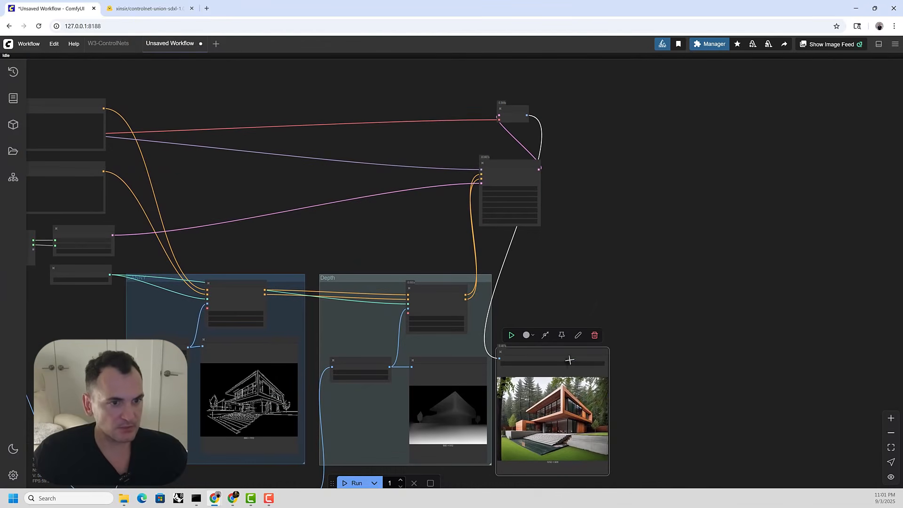
Move the Save Image node back up beside VAE Decode and shift both nodes further right of the KSampler
{"action": "left_click_drag", "start_coordinate": [571, 351], "coordinate": [635, 108]}
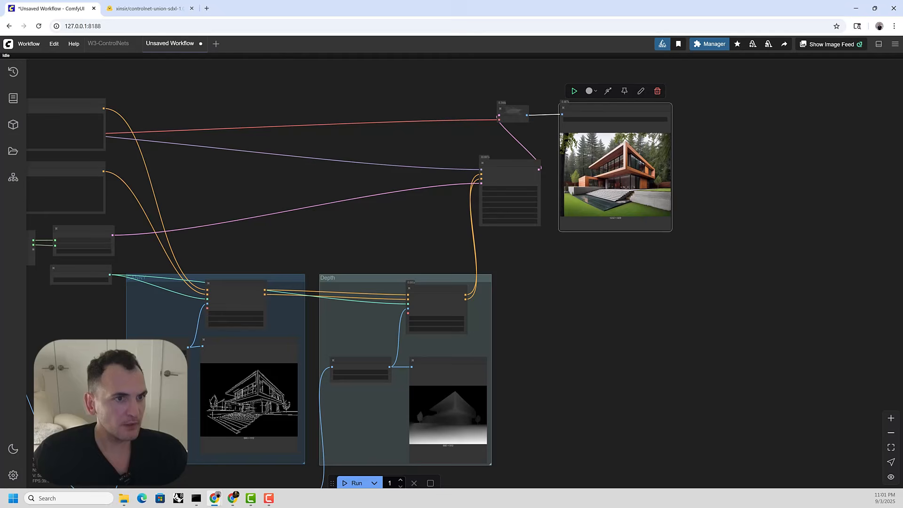
{"action": "left_click", "coordinate": [514, 109], "text": "shift"}
{"action": "left_click_drag", "start_coordinate": [517, 111], "coordinate": [603, 116]}
Move the Depth group to the right to open a gap between it and the canny group
{"action": "left_click", "coordinate": [567, 435]}
{"action": "left_click_drag", "start_coordinate": [567, 435], "coordinate": [646, 346]}
{"action": "scroll", "coordinate": [611, 314], "scroll_direction": "up", "scroll_amount": 2}
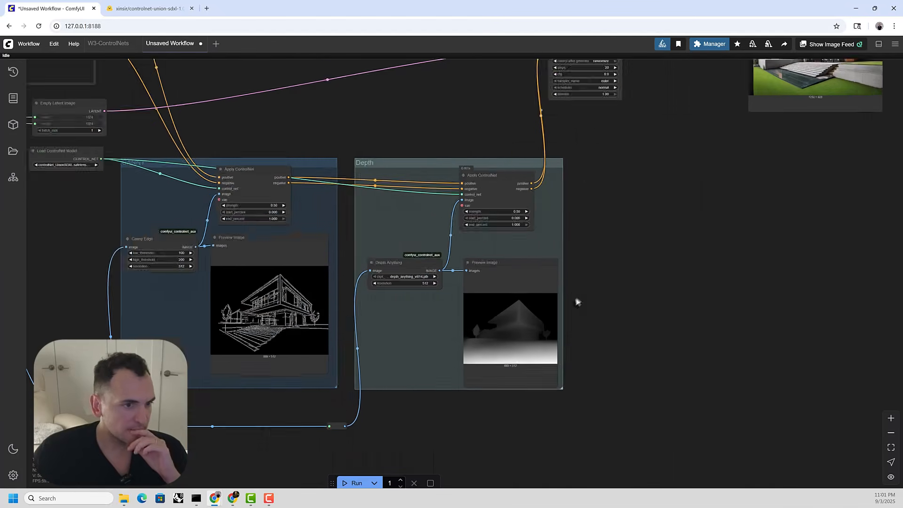
{"action": "scroll", "coordinate": [579, 300], "scroll_direction": "up", "scroll_amount": 2}
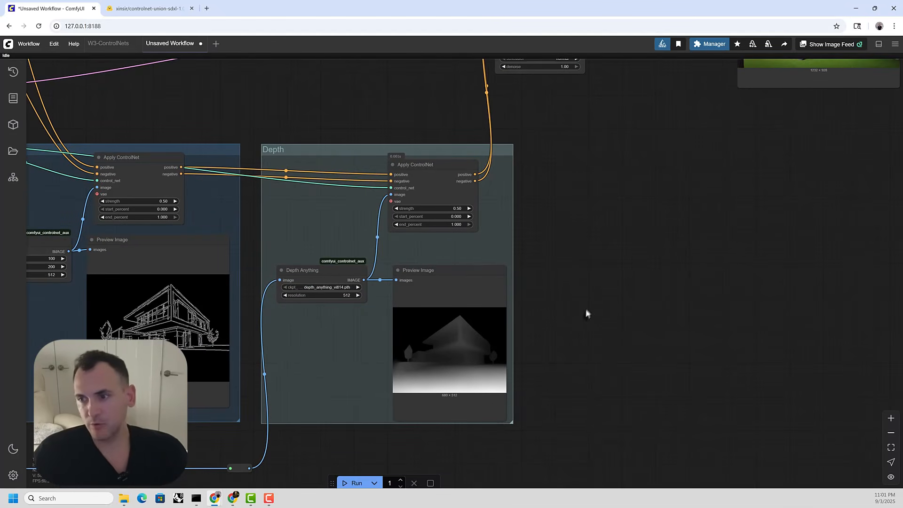
{"action": "left_click_drag", "start_coordinate": [559, 278], "coordinate": [596, 276]}
{"action": "scroll", "coordinate": [591, 264], "scroll_direction": "down", "scroll_amount": 2}
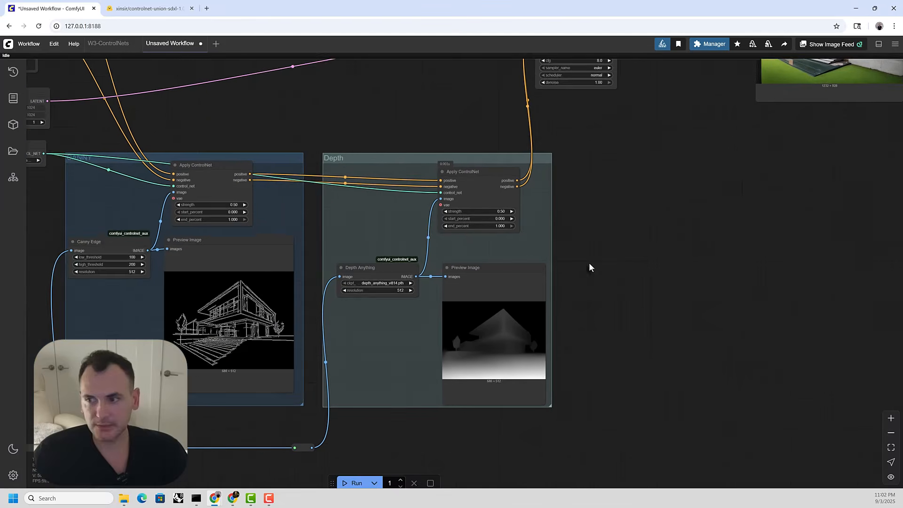
{"action": "left_click_drag", "start_coordinate": [392, 171], "coordinate": [629, 169]}
Add a Scribble Lines preprocessor node in the gap between the canny and Depth groups
{"action": "double_click", "coordinate": [372, 264]}
{"action": "type", "text": "scr"}
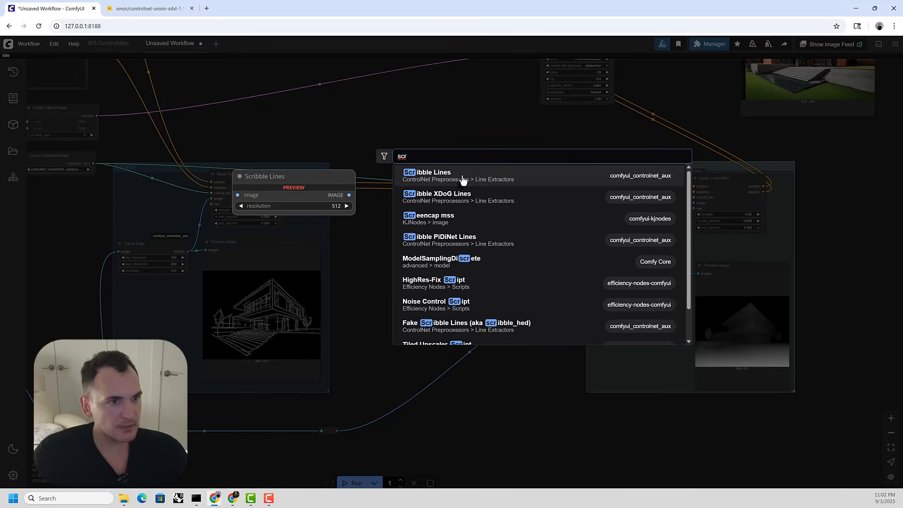
{"action": "left_click", "coordinate": [464, 179]}
{"action": "left_click_drag", "start_coordinate": [372, 338], "coordinate": [588, 272]}
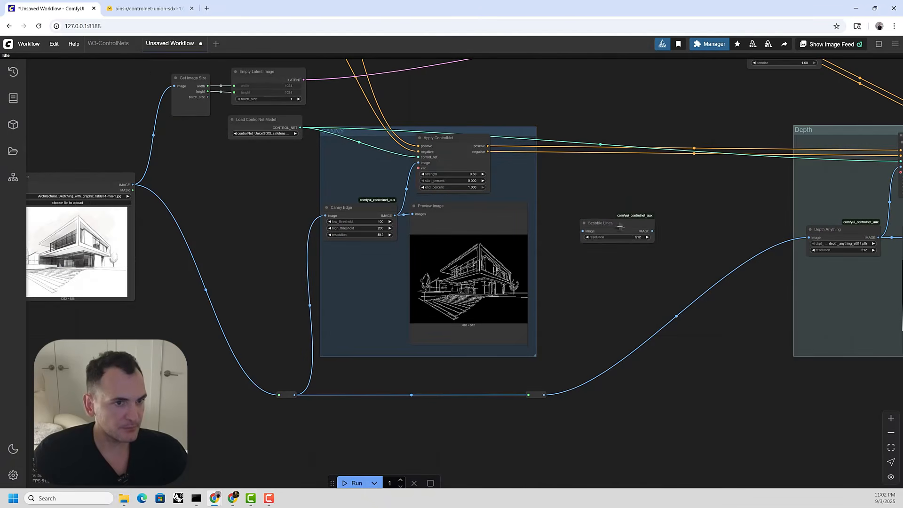
{"action": "left_click_drag", "start_coordinate": [621, 227], "coordinate": [623, 239]}
Add another reroute node below the gap, fed from the existing reroute on the sketch image line
{"action": "left_click", "coordinate": [538, 395]}
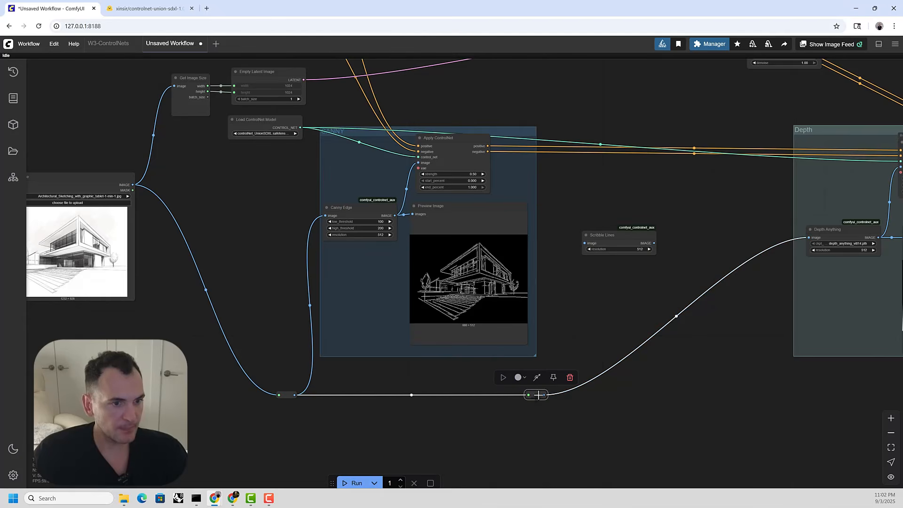
{"action": "double_click", "coordinate": [651, 403]}
{"action": "type", "text": "re"}
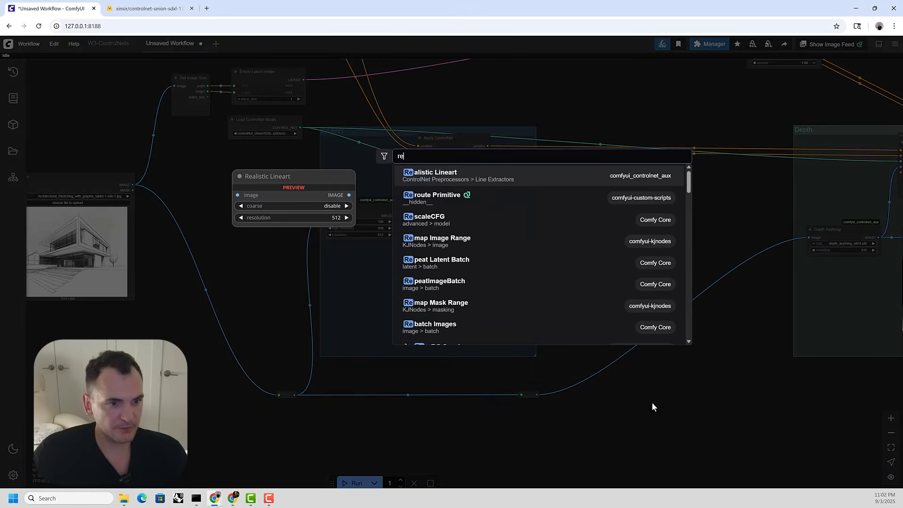
{"action": "left_click", "coordinate": [454, 200]}
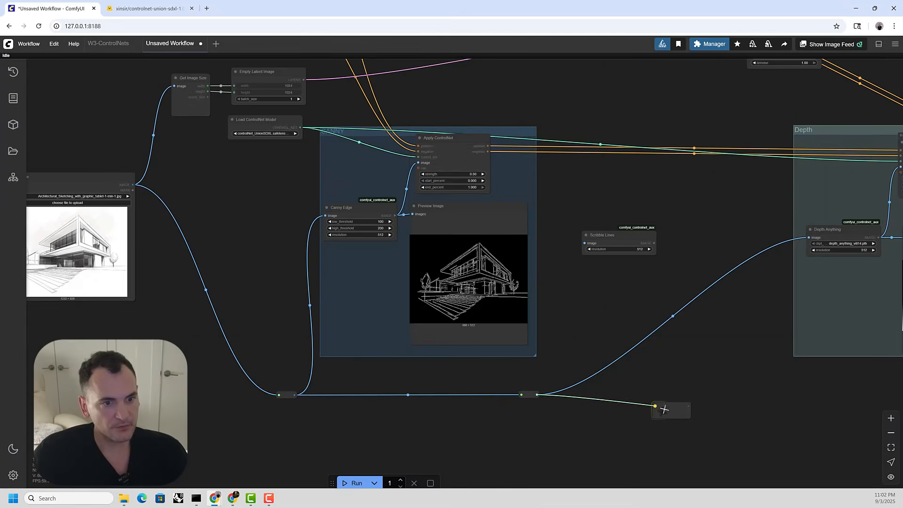
Connect the new reroute to the Depth Anything image input and the preceding reroute to the Scribble Lines image input
{"action": "scroll", "coordinate": [766, 395], "scroll_direction": "up", "scroll_amount": 3}
{"action": "left_click_drag", "start_coordinate": [668, 281], "coordinate": [296, 273]}
{"action": "scroll", "coordinate": [445, 309], "scroll_direction": "up", "scroll_amount": 3}
{"action": "left_click_drag", "start_coordinate": [366, 402], "coordinate": [562, 179]}
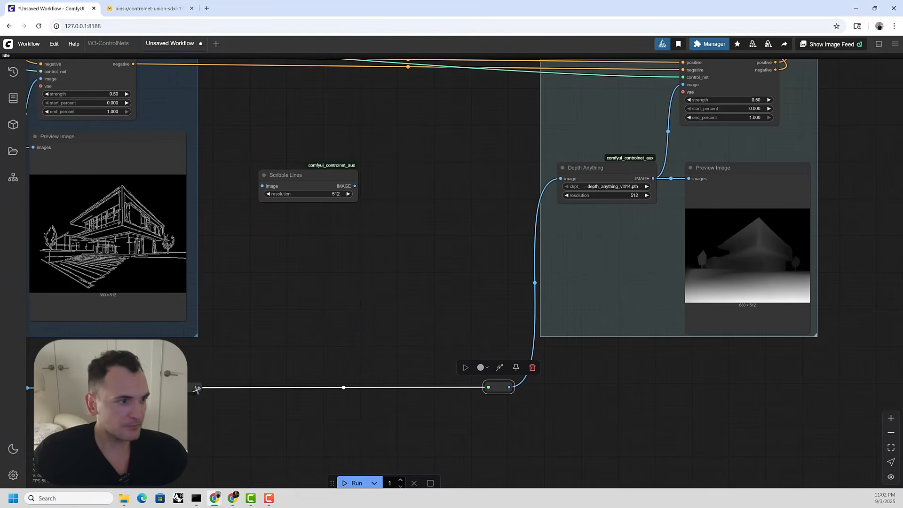
{"action": "mouse_move", "coordinate": [198, 389]}
{"action": "left_mouse_down"}
{"action": "mouse_move", "coordinate": [262, 186]}
{"action": "mouse_move", "coordinate": [387, 283]}
{"action": "mouse_move", "coordinate": [366, 269]}
{"action": "left_mouse_up"}
Duplicate the depth Preview Image node, place it beside Scribble Lines and connect the scribble image output to it
{"action": "scroll", "coordinate": [488, 251], "scroll_direction": "down", "scroll_amount": 2}
{"action": "left_click", "coordinate": [772, 294]}
{"action": "key", "text": "ctrl+c"}
{"action": "key", "text": "ctrl+v"}
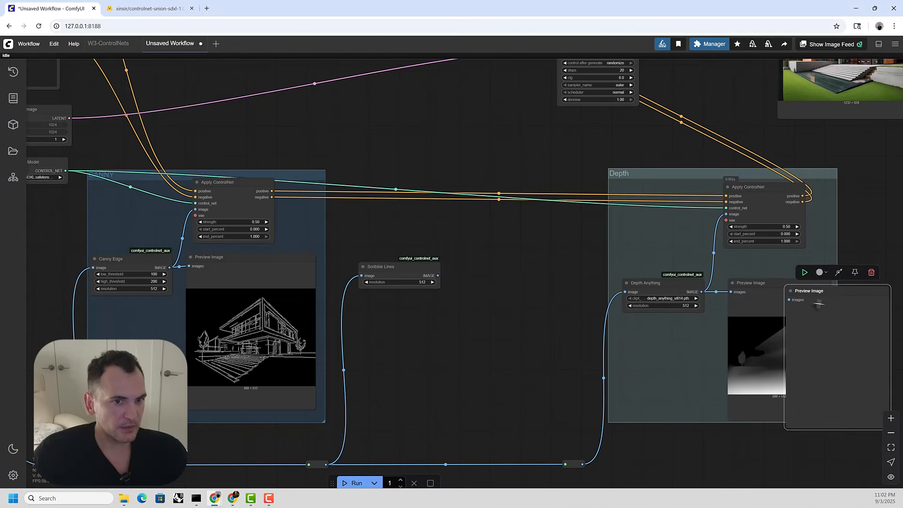
{"action": "left_click_drag", "start_coordinate": [819, 303], "coordinate": [517, 281]}
{"action": "left_click_drag", "start_coordinate": [438, 276], "coordinate": [489, 277]}
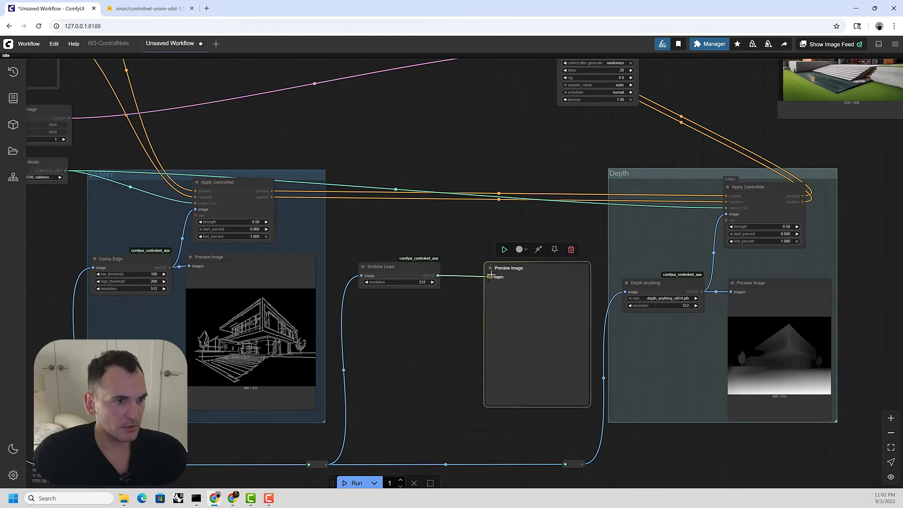
Duplicate the depth Apply ControlNet node above the scribble preview and connect Load ControlNet Model to its control_net input
{"action": "left_click", "coordinate": [771, 215]}
{"action": "key", "text": "ctrl+c"}
{"action": "key", "text": "ctrl+v"}
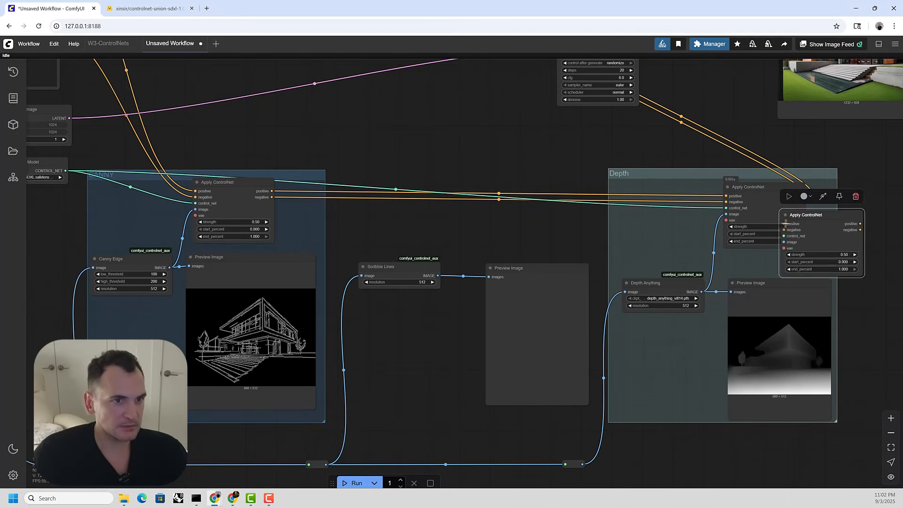
{"action": "mouse_move", "coordinate": [800, 196]}
{"action": "left_mouse_down"}
{"action": "mouse_move", "coordinate": [412, 166]}
{"action": "mouse_move", "coordinate": [451, 165]}
{"action": "left_mouse_up"}
{"action": "left_click_drag", "start_coordinate": [267, 138], "coordinate": [464, 194]}
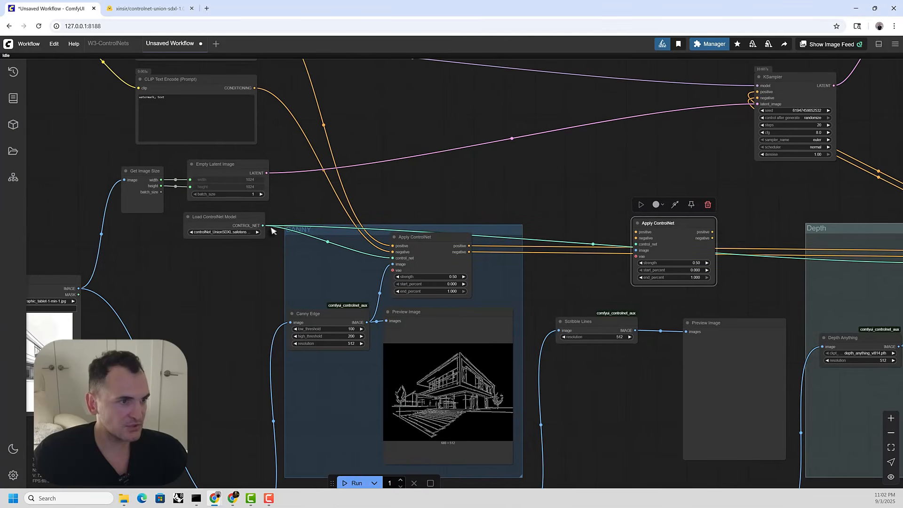
{"action": "left_click_drag", "start_coordinate": [262, 226], "coordinate": [682, 229]}
Route the positive and negative conditioning from the canny Apply ControlNet through the scribble one into the depth one
{"action": "left_click_drag", "start_coordinate": [468, 245], "coordinate": [634, 219]}
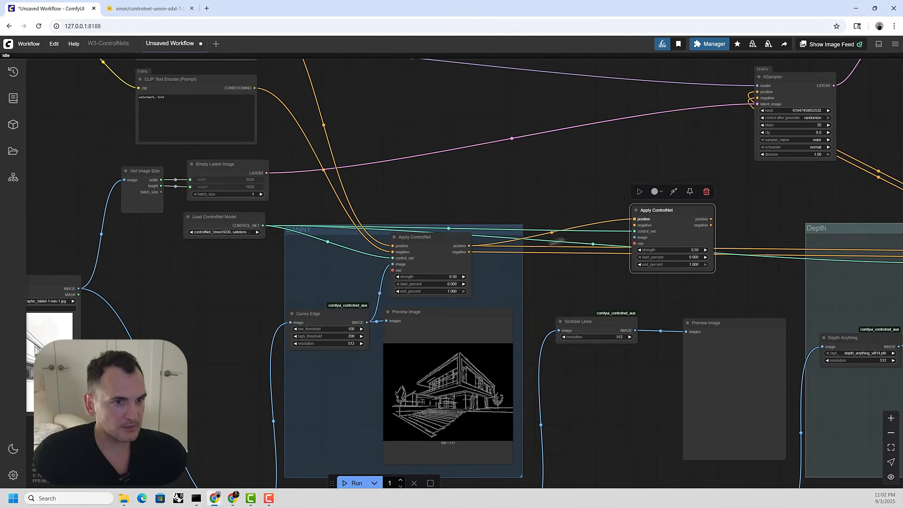
{"action": "left_click_drag", "start_coordinate": [469, 252], "coordinate": [635, 225]}
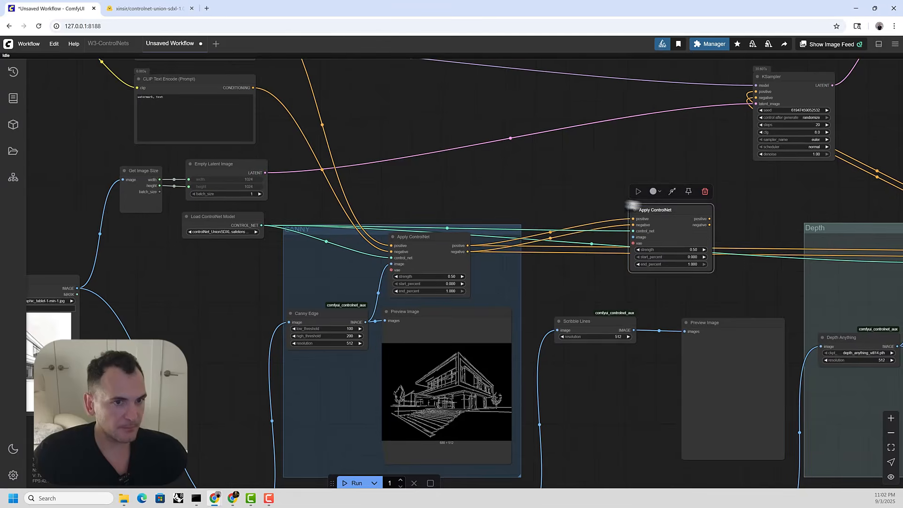
{"action": "left_click_drag", "start_coordinate": [719, 224], "coordinate": [791, 232]}
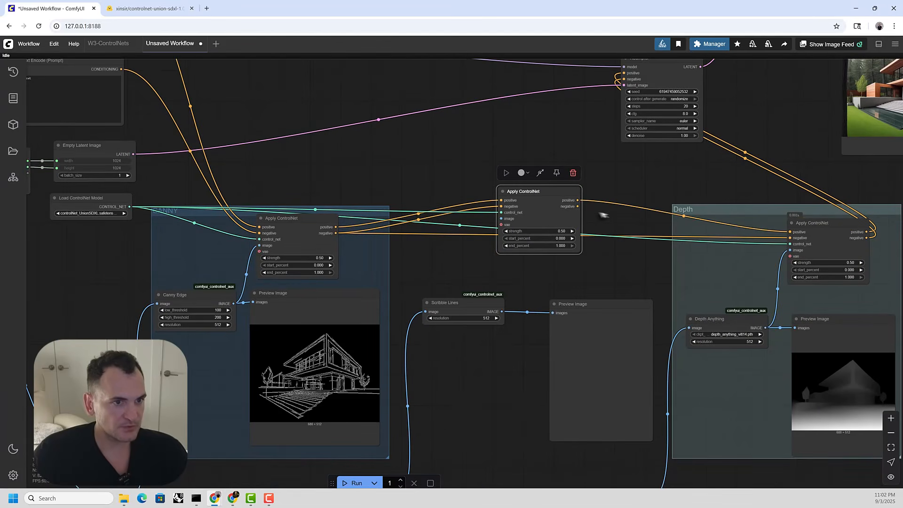
{"action": "left_click_drag", "start_coordinate": [577, 206], "coordinate": [790, 238]}
Connect the Scribble Lines image to the new Apply ControlNet and align that node above the scribble preview
{"action": "left_click_drag", "start_coordinate": [401, 211], "coordinate": [554, 254]}
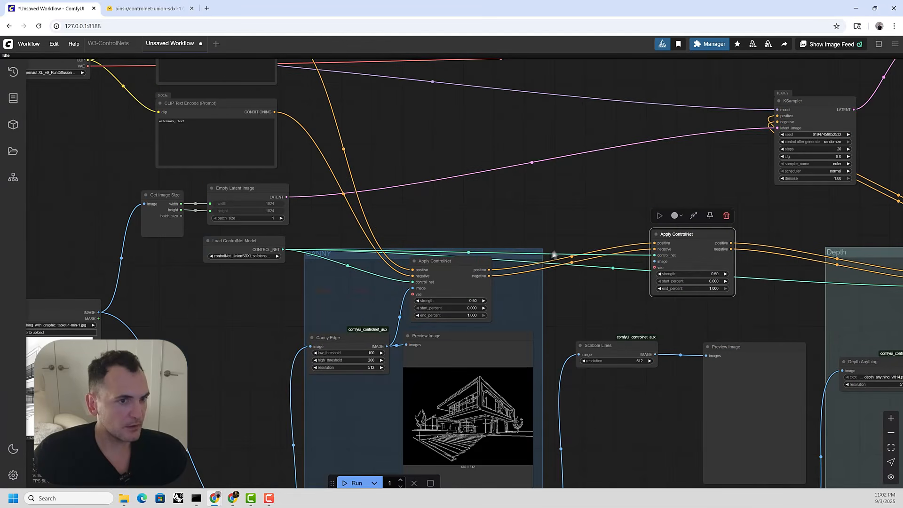
{"action": "left_click_drag", "start_coordinate": [702, 250], "coordinate": [719, 266]}
{"action": "mouse_move", "coordinate": [655, 354]}
{"action": "left_mouse_down"}
{"action": "mouse_move", "coordinate": [657, 289]}
{"action": "mouse_move", "coordinate": [677, 278]}
{"action": "left_mouse_up"}
{"action": "left_click_drag", "start_coordinate": [699, 278], "coordinate": [744, 282]}
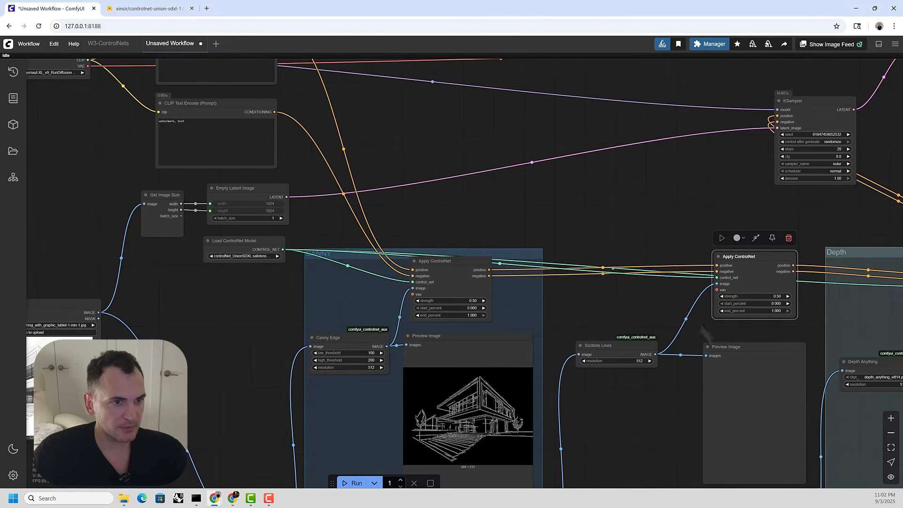
{"action": "left_click_drag", "start_coordinate": [663, 361], "coordinate": [523, 254]}
{"action": "scroll", "coordinate": [528, 255], "scroll_direction": "up", "scroll_amount": 1}
{"action": "left_click_drag", "start_coordinate": [633, 170], "coordinate": [626, 176]}
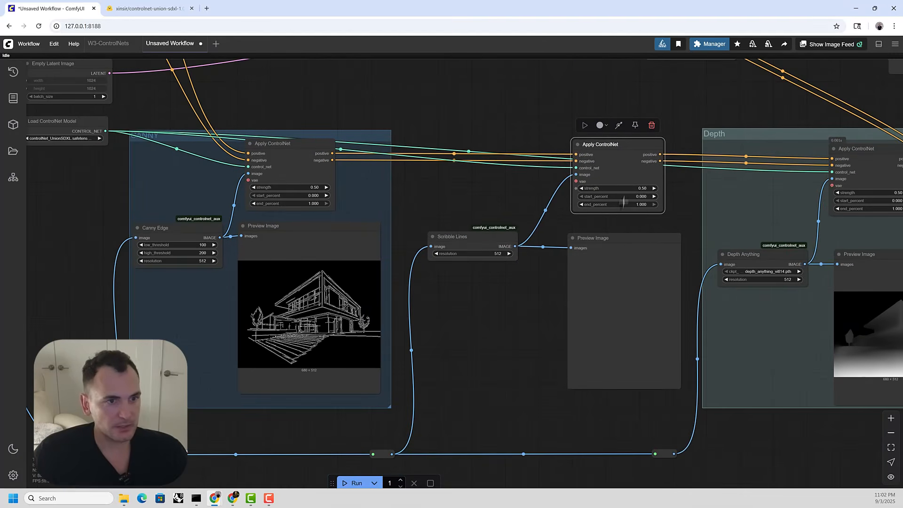
Create a yellow group titled Scribble around the Scribble Lines, Apply ControlNet and Preview Image nodes
{"action": "left_click_drag", "start_coordinate": [671, 202], "coordinate": [592, 208]}
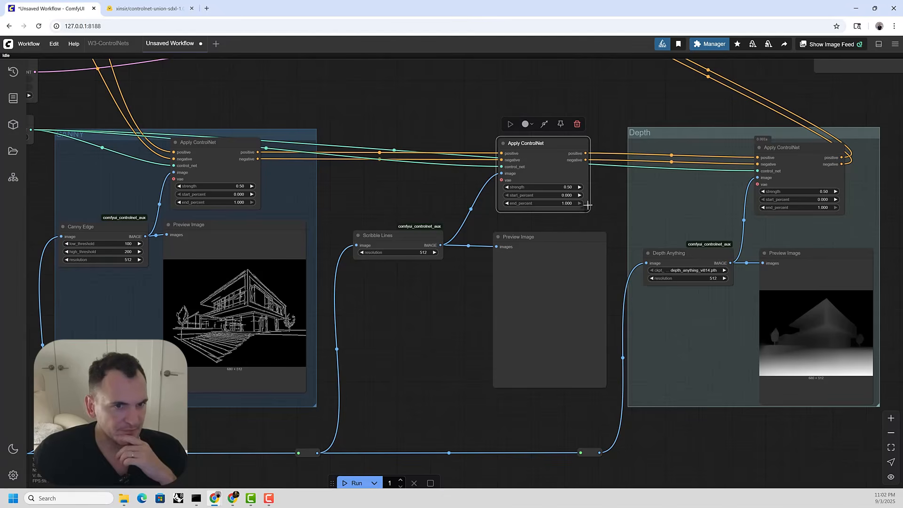
{"action": "mouse_move", "coordinate": [583, 390]}
{"action": "left_mouse_down"}
{"action": "mouse_move", "coordinate": [351, 89]}
{"action": "mouse_move", "coordinate": [358, 94]}
{"action": "left_mouse_up"}
{"action": "right_click", "coordinate": [374, 172]}
{"action": "left_click", "coordinate": [398, 213]}
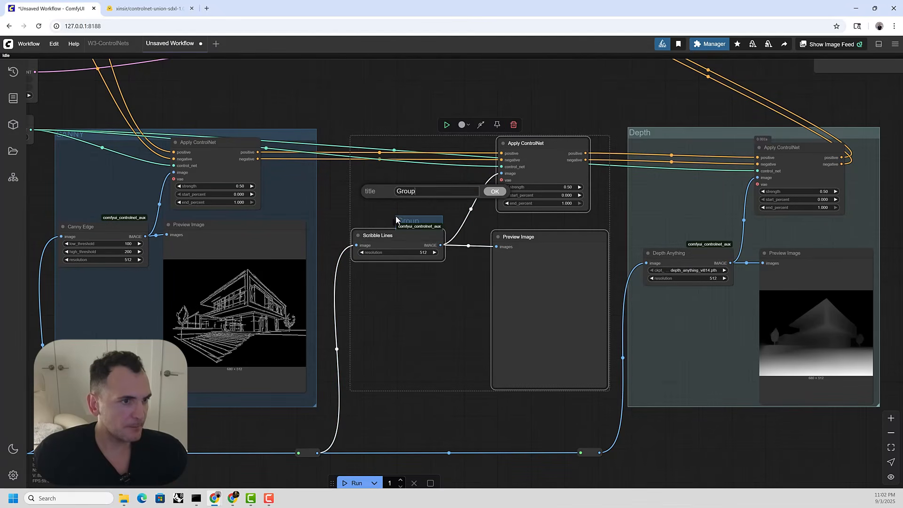
{"action": "type", "text": "Scribble"}
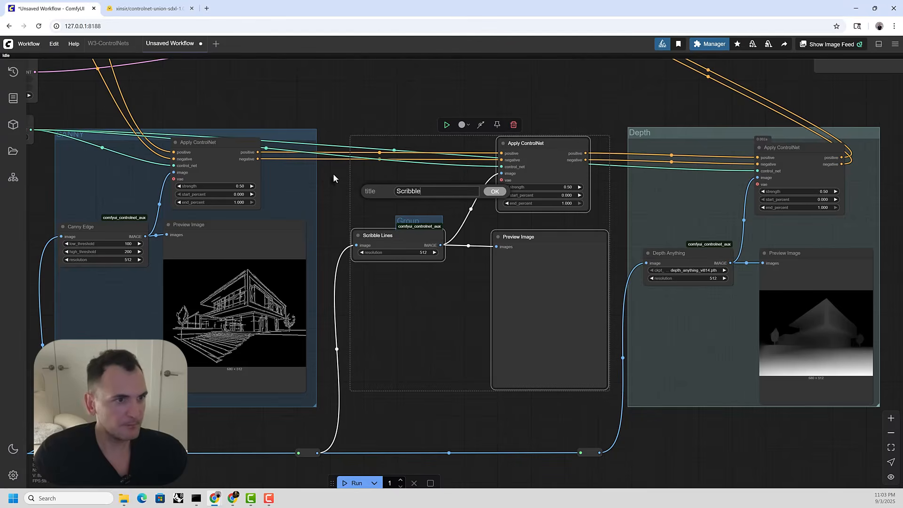
{"action": "left_click", "coordinate": [490, 191]}
{"action": "left_click", "coordinate": [460, 94]}
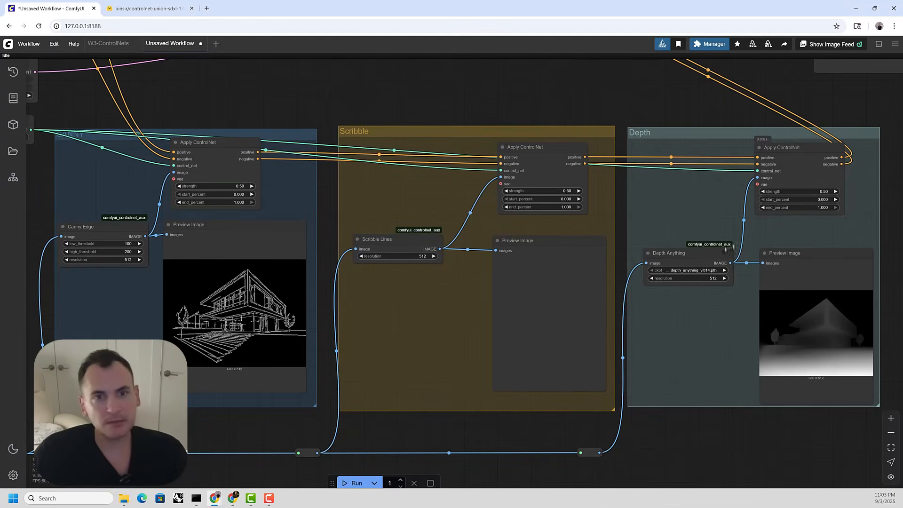
Run the workflow with all three ControlNets and inspect the scribble preview alongside the canny and depth previews
{"action": "left_click_drag", "start_coordinate": [696, 210], "coordinate": [619, 188]}
{"action": "scroll", "coordinate": [577, 207], "scroll_direction": "down", "scroll_amount": 2}
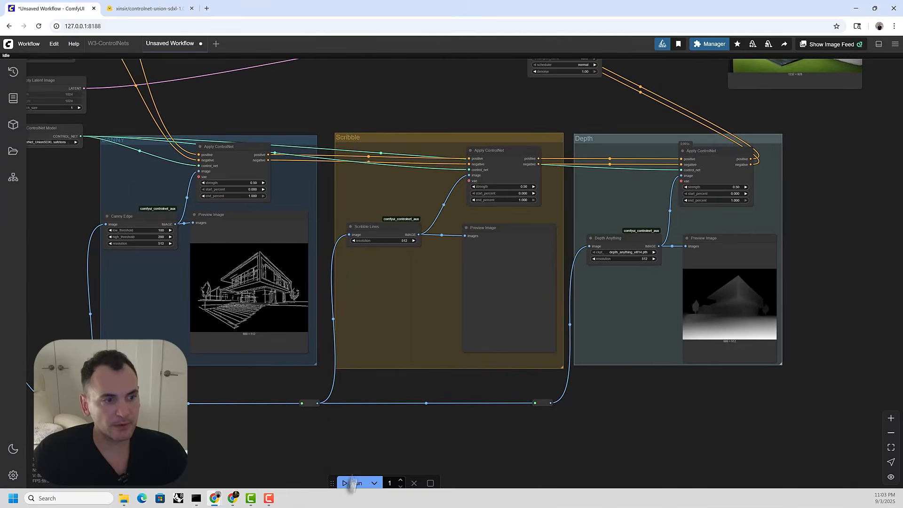
{"action": "left_click", "coordinate": [352, 484]}
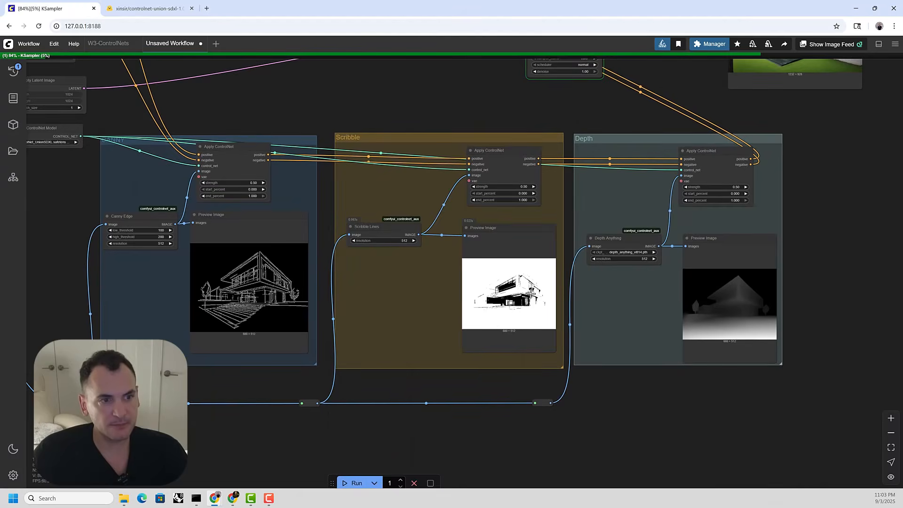
{"action": "scroll", "coordinate": [520, 294], "scroll_direction": "up", "scroll_amount": 13}
{"action": "scroll", "coordinate": [422, 301], "scroll_direction": "down", "scroll_amount": 8}
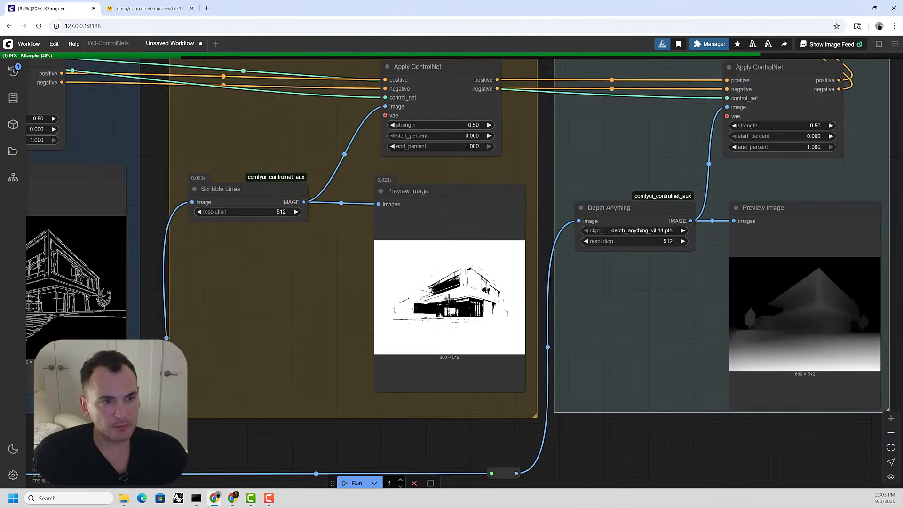
{"action": "scroll", "coordinate": [448, 299], "scroll_direction": "down", "scroll_amount": 4}
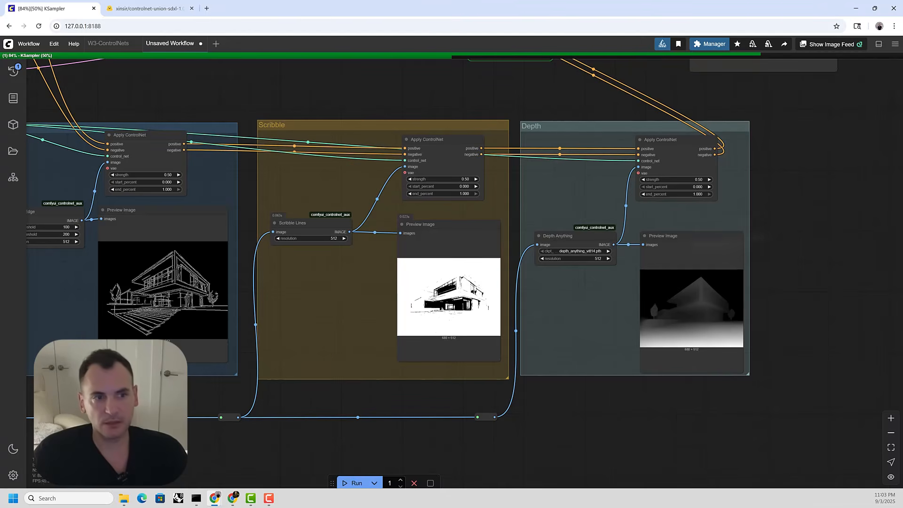
{"action": "scroll", "coordinate": [396, 303], "scroll_direction": "up", "scroll_amount": 9}
{"action": "scroll", "coordinate": [444, 304], "scroll_direction": "down", "scroll_amount": 10}
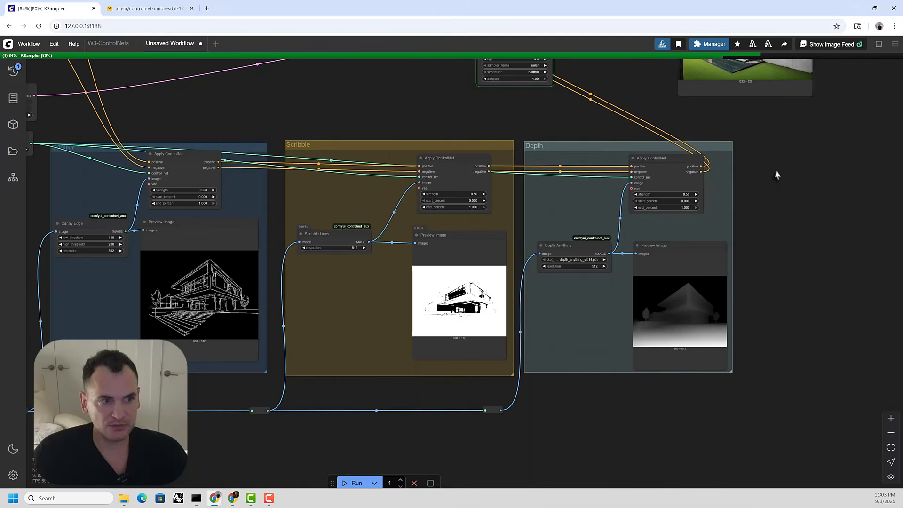
Examine the new house render in the Save Image node against the scribble and depth previews
{"action": "left_click_drag", "start_coordinate": [777, 175], "coordinate": [625, 315]}
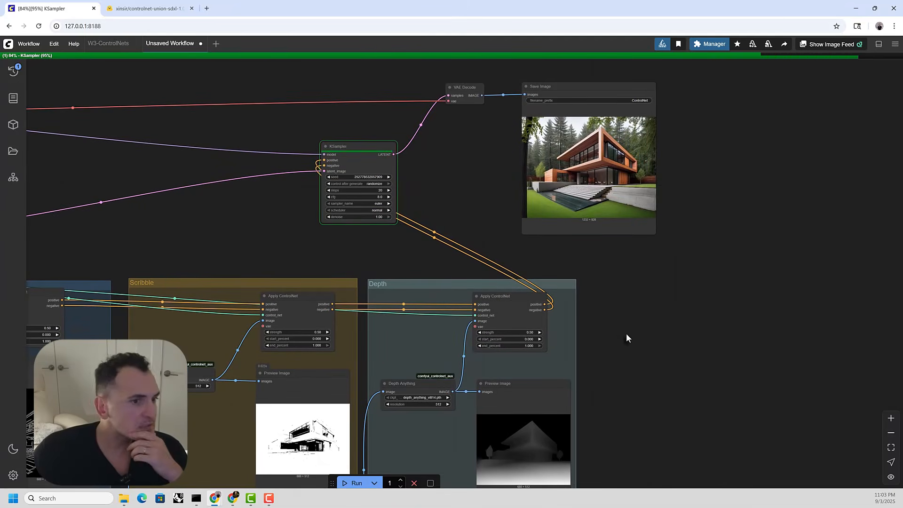
{"action": "scroll", "coordinate": [614, 127], "scroll_direction": "up", "scroll_amount": 5}
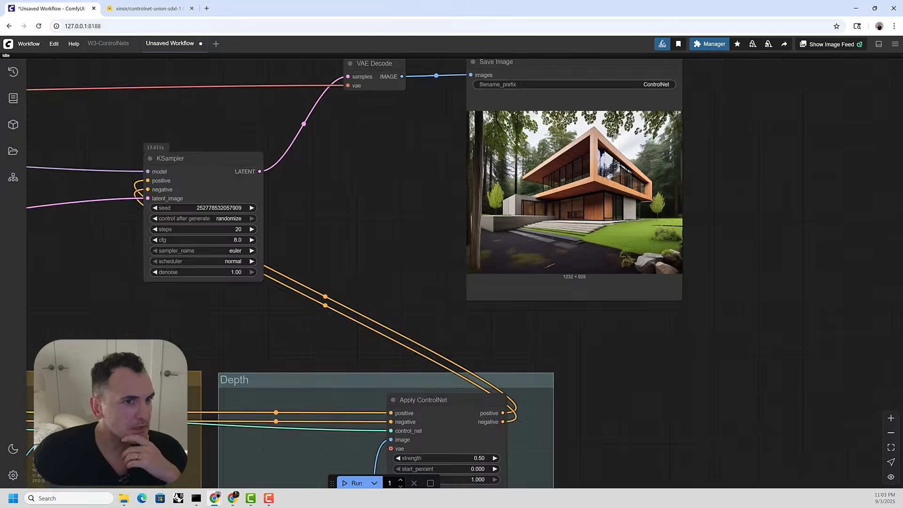
{"action": "scroll", "coordinate": [626, 181], "scroll_direction": "up", "scroll_amount": 5}
{"action": "scroll", "coordinate": [626, 186], "scroll_direction": "down", "scroll_amount": 8}
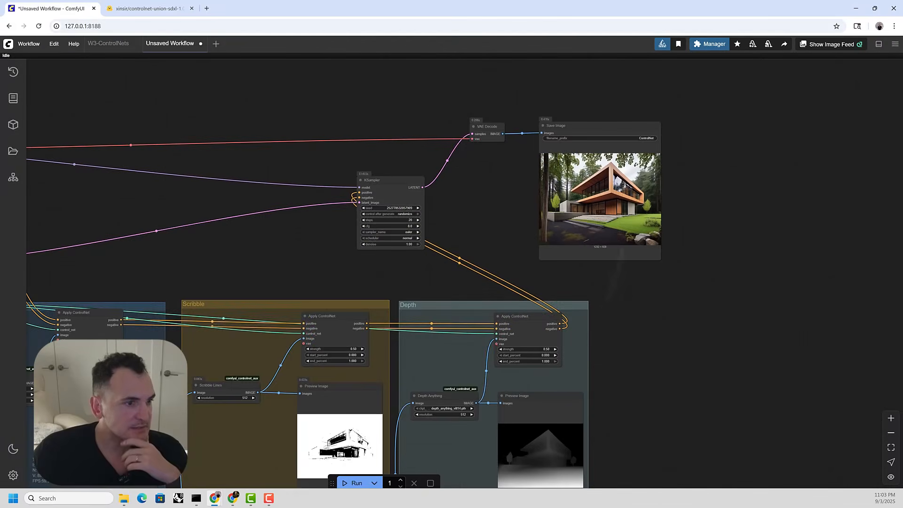
{"action": "scroll", "coordinate": [344, 438], "scroll_direction": "up", "scroll_amount": 3}
{"action": "scroll", "coordinate": [504, 388], "scroll_direction": "down", "scroll_amount": 4}
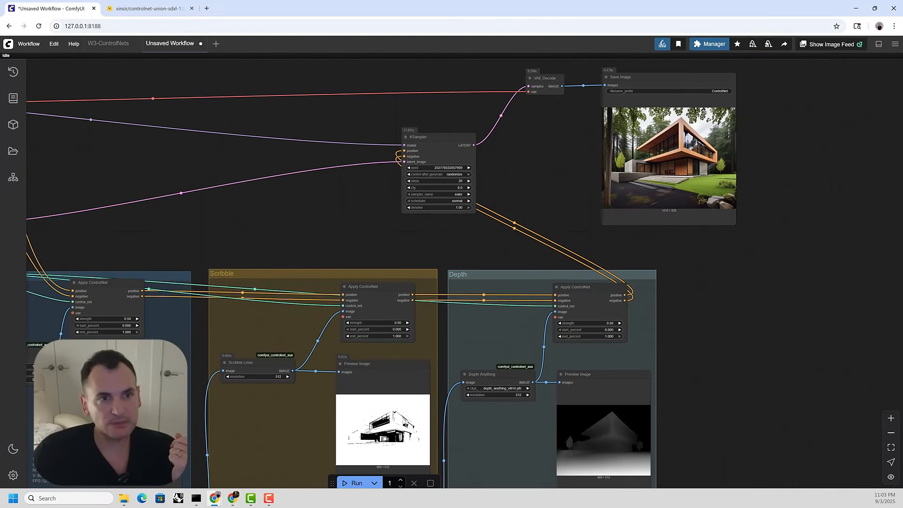
Compare the render with the control previews by moving the Save Image node beside the Depth group and back near VAE Decode
{"action": "left_click_drag", "start_coordinate": [683, 84], "coordinate": [752, 335]}
{"action": "left_click_drag", "start_coordinate": [728, 423], "coordinate": [744, 329]}
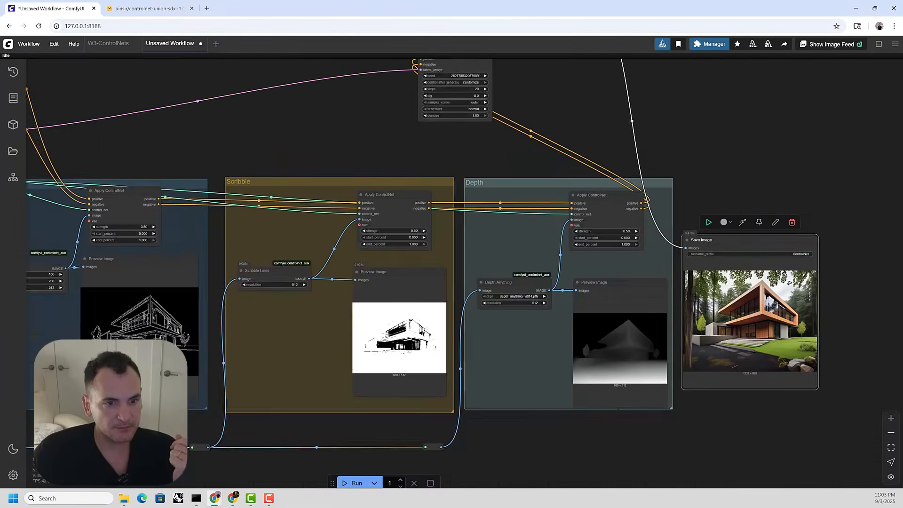
{"action": "scroll", "coordinate": [745, 330], "scroll_direction": "up", "scroll_amount": 6}
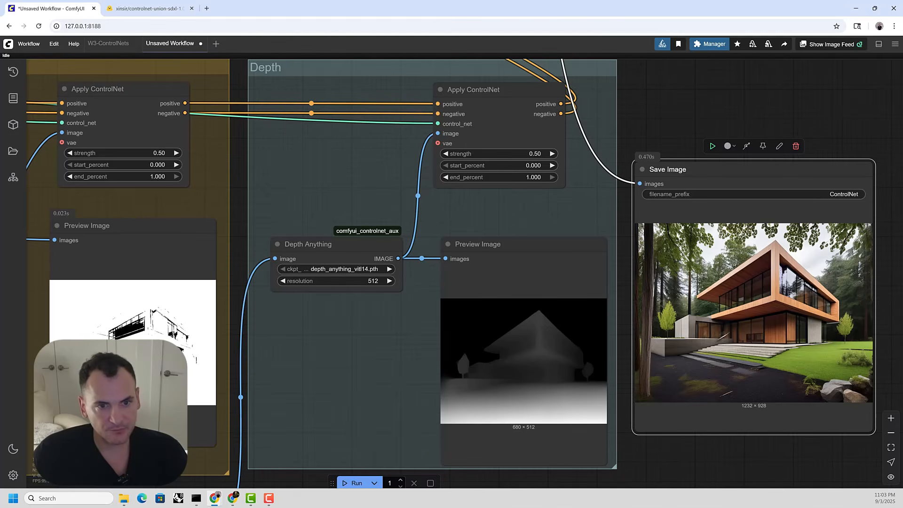
{"action": "scroll", "coordinate": [764, 302], "scroll_direction": "down", "scroll_amount": 4}
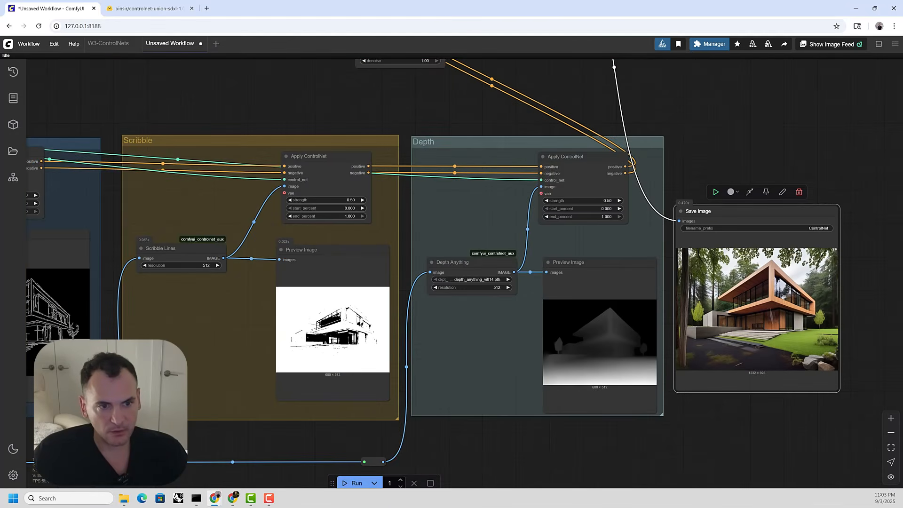
{"action": "scroll", "coordinate": [778, 324], "scroll_direction": "down", "scroll_amount": 5}
{"action": "scroll", "coordinate": [603, 401], "scroll_direction": "up", "scroll_amount": 2}
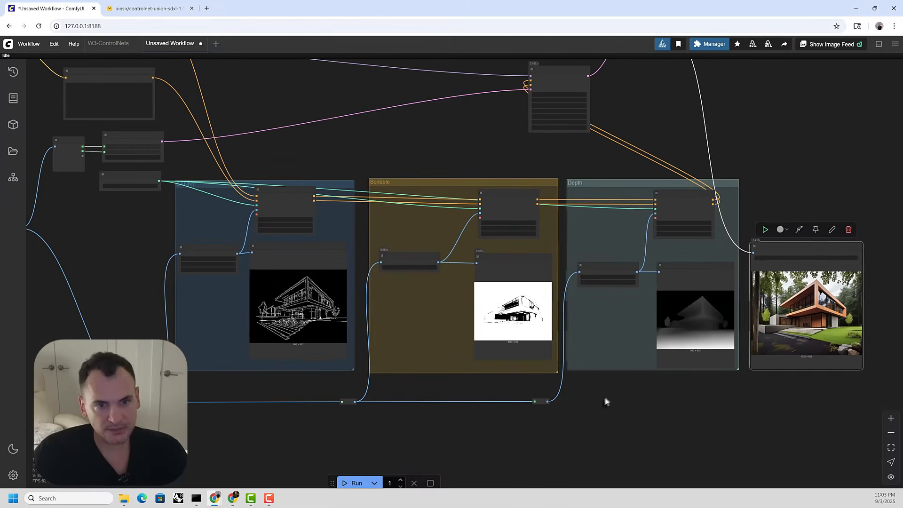
{"action": "scroll", "coordinate": [609, 399], "scroll_direction": "down", "scroll_amount": 4}
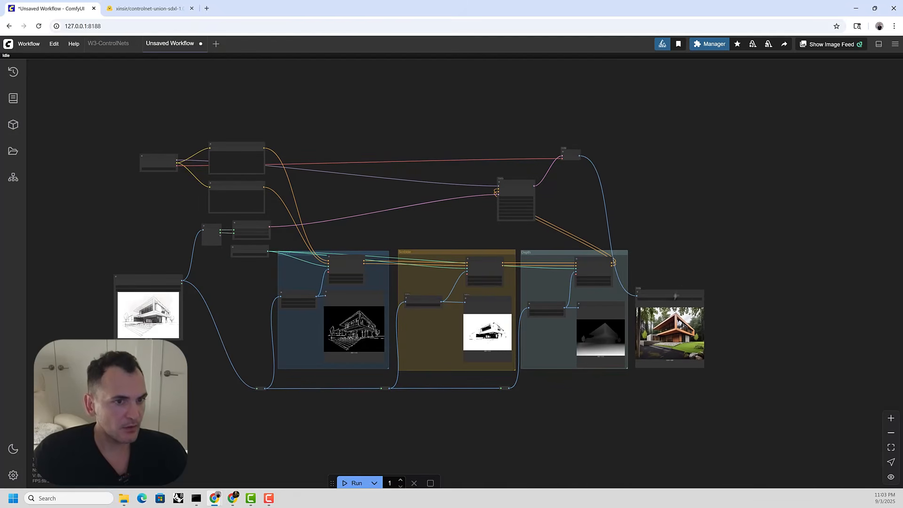
{"action": "left_click_drag", "start_coordinate": [676, 297], "coordinate": [649, 154]}
Load the sketch il_fullxfull.6737233804_gzok.jpg into the Load Image node
{"action": "left_click_drag", "start_coordinate": [136, 271], "coordinate": [227, 254]}
{"action": "scroll", "coordinate": [226, 260], "scroll_direction": "up", "scroll_amount": 12}
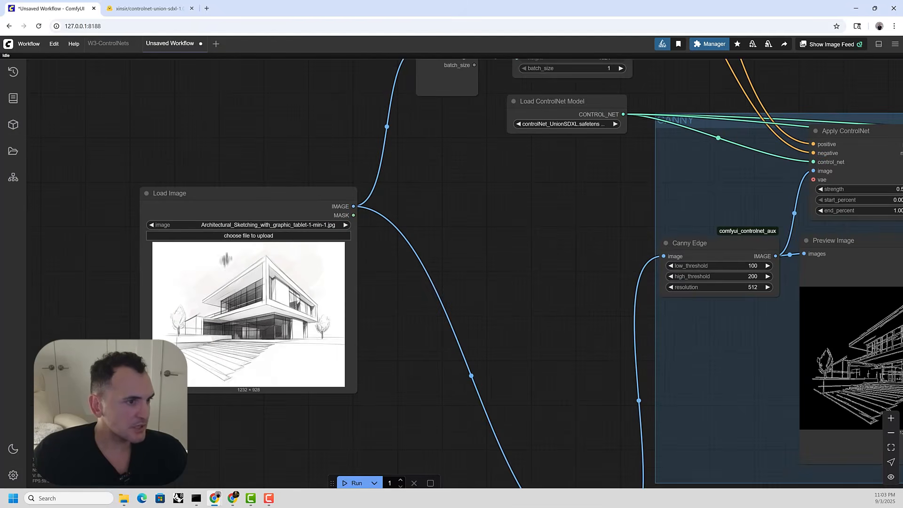
{"action": "left_click", "coordinate": [227, 236]}
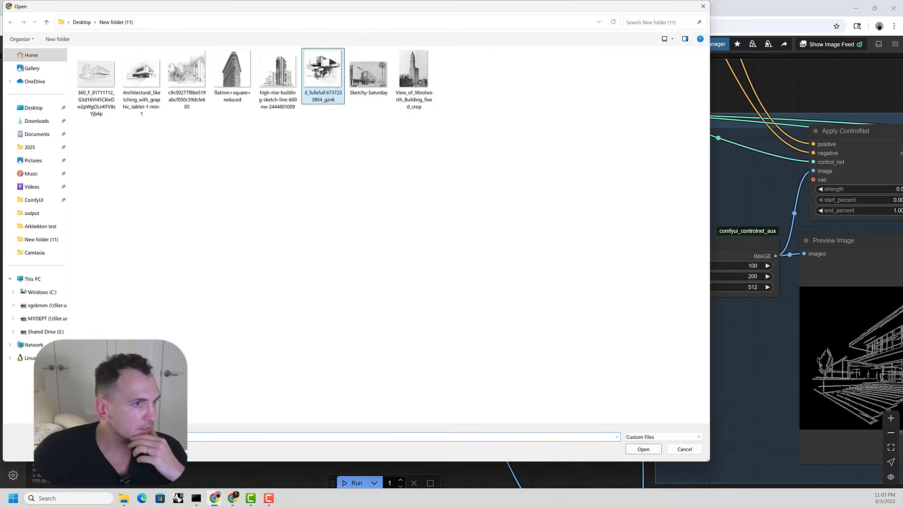
{"action": "double_click", "coordinate": [322, 78]}
Replace the positive prompt with one beginning "A contemporary modern house, clean architectural rendering, large glass façade, rectilinear volumes, cantilevered upper floor, open plan layout"
{"action": "scroll", "coordinate": [352, 284], "scroll_direction": "down", "scroll_amount": 6}
{"action": "left_click_drag", "start_coordinate": [383, 357], "coordinate": [369, 405]}
{"action": "scroll", "coordinate": [313, 207], "scroll_direction": "up", "scroll_amount": 6}
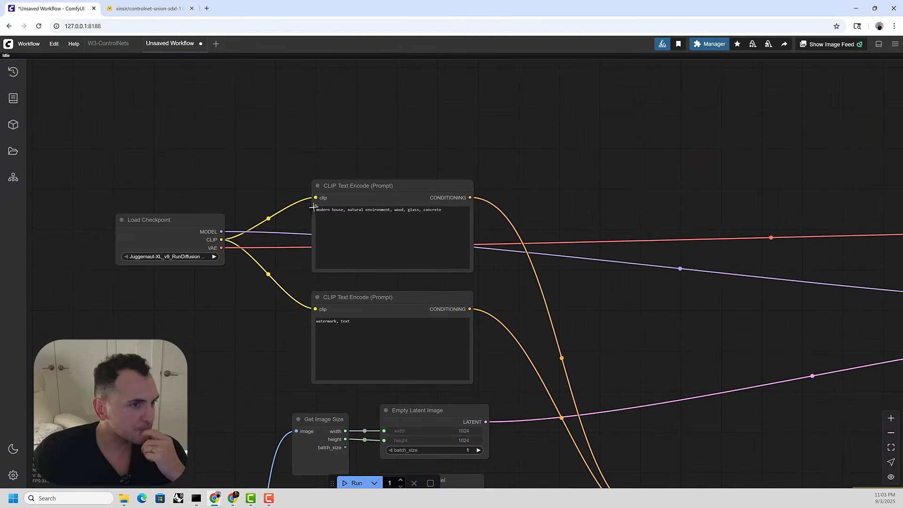
{"action": "scroll", "coordinate": [335, 222], "scroll_direction": "down", "scroll_amount": 3}
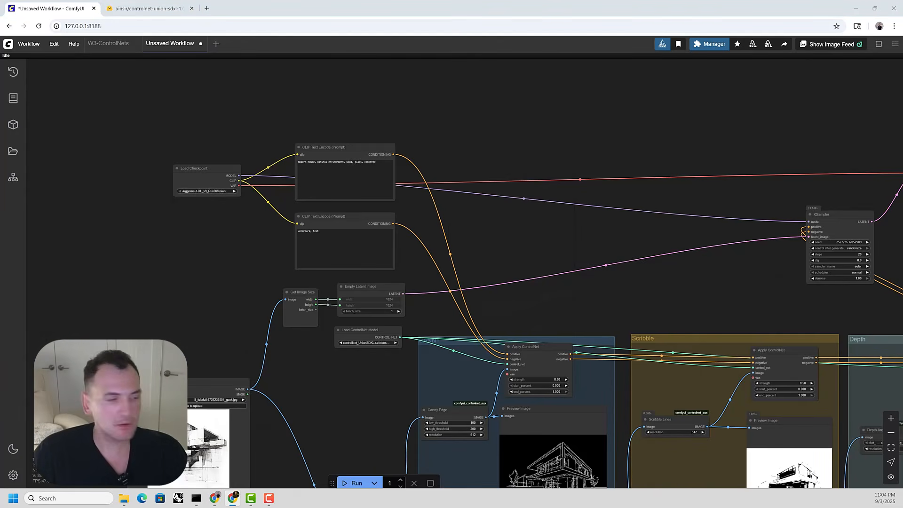
{"action": "key", "text": "ctrl+a"}
{"action": "type", "text": "A contemporary modern house, clean architectural rendering, large glass facade, rectilinear volumes, cantilevered upper floor, open plan layout, surrounded by landscaped garden, pool reflecting the structure, minimalistic style, high-end residential architecture, photorealistic visualization, soft daylight, accurate materials (concrete, wood, glass, steel), realistic shadows, 8k ultra-detailed architectural visualization, professional rendering quality, highly detailed textures, sharp focus"}
{"action": "scroll", "coordinate": [381, 196], "scroll_direction": "up", "scroll_amount": 5}
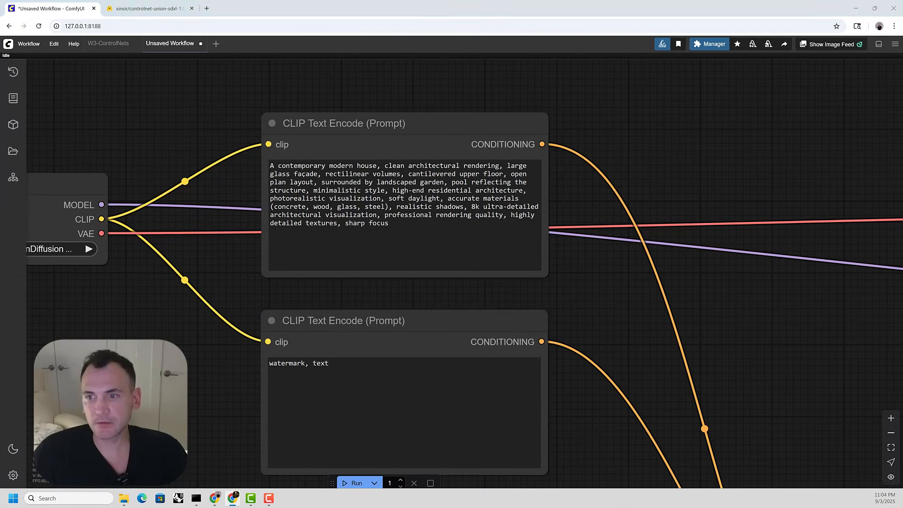
Set the negative prompt to "cartoon, anime, low resolution, low poly, sketch, blurry, distorted proportions, extra windows, unrealistic reflections, oversaturated colors, text, watermark, logo, fantasy, sci-fi, people, vehicles"
{"action": "left_click", "coordinate": [437, 375]}
{"action": "key", "text": "ctrl+a"}
{"action": "type", "text": "cartoon, anime, low resolution, low poly, sketch, blurry, distorted proportions, extra windows, unrealistic reflections, oversaturated colors, text, watermark, logo, fantasy, sci-fi, people, vehicles"}
{"action": "scroll", "coordinate": [254, 289], "scroll_direction": "down", "scroll_amount": 5}
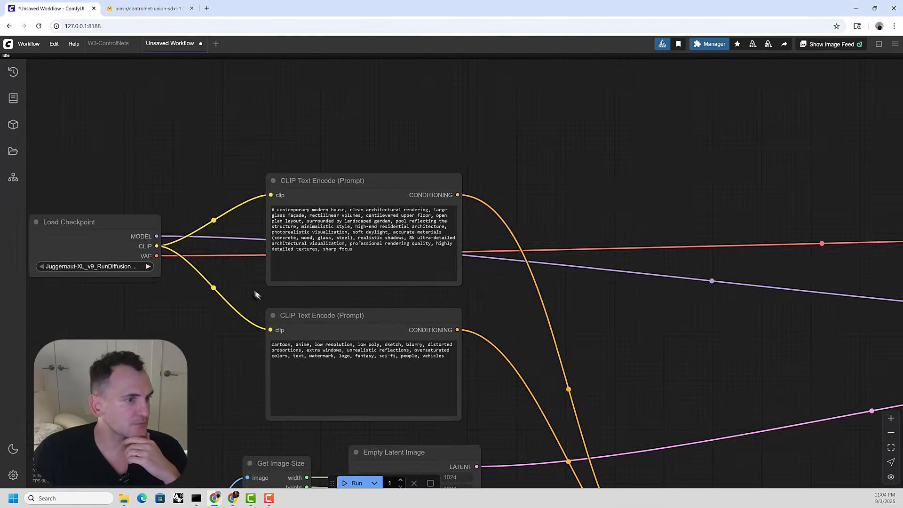
Run the workflow with the new sketch and prompts, and inspect the canny preview against the source sketch
{"action": "scroll", "coordinate": [367, 176], "scroll_direction": "down", "scroll_amount": 4}
{"action": "scroll", "coordinate": [430, 208], "scroll_direction": "up", "scroll_amount": 2}
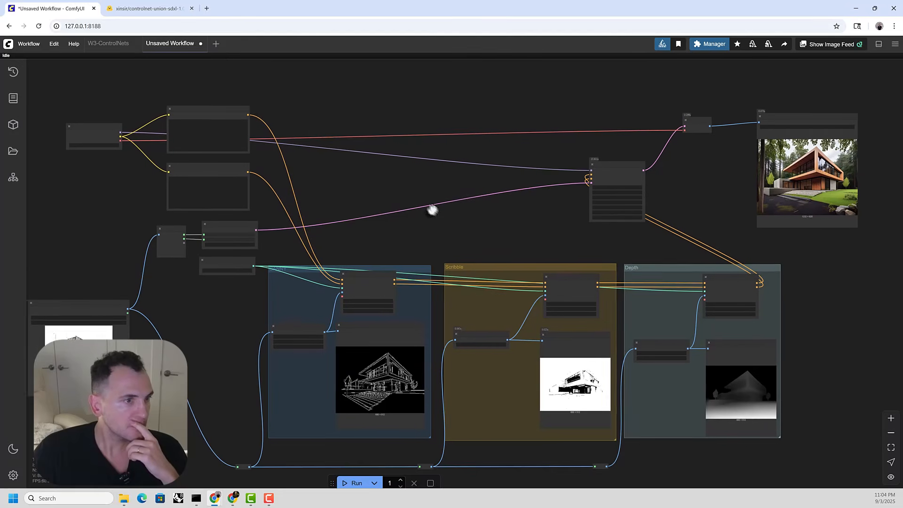
{"action": "left_click", "coordinate": [358, 483]}
{"action": "scroll", "coordinate": [363, 394], "scroll_direction": "up", "scroll_amount": 5}
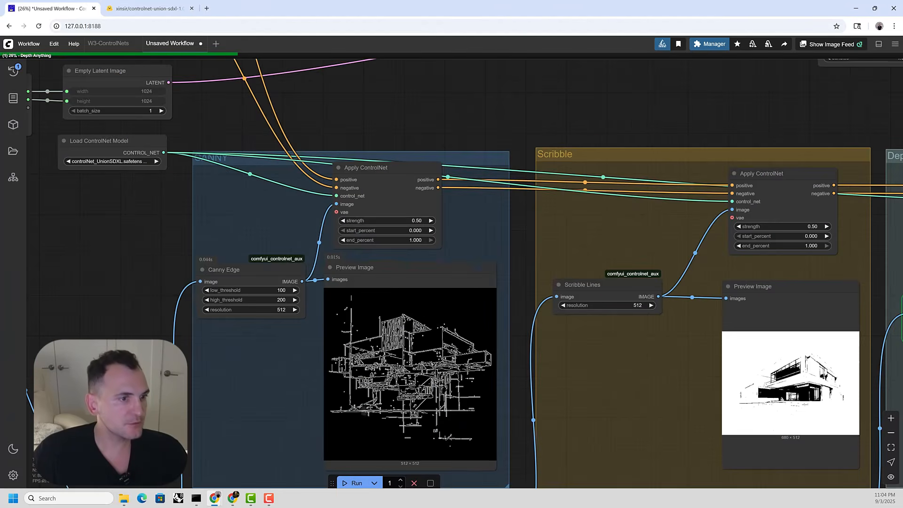
{"action": "scroll", "coordinate": [431, 293], "scroll_direction": "down", "scroll_amount": 3}
{"action": "scroll", "coordinate": [290, 299], "scroll_direction": "down", "scroll_amount": 2}
{"action": "left_click_drag", "start_coordinate": [43, 313], "coordinate": [219, 289]}
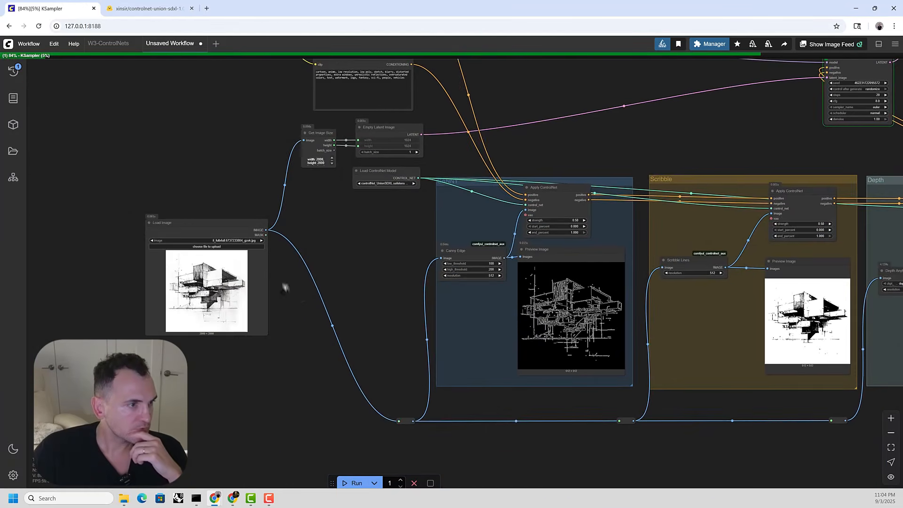
{"action": "scroll", "coordinate": [218, 288], "scroll_direction": "up", "scroll_amount": 10}
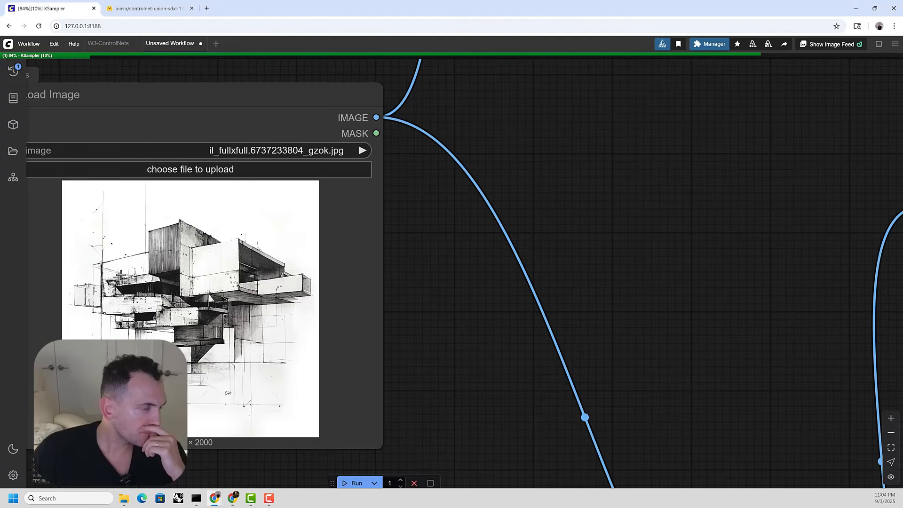
{"action": "scroll", "coordinate": [151, 224], "scroll_direction": "down", "scroll_amount": 10}
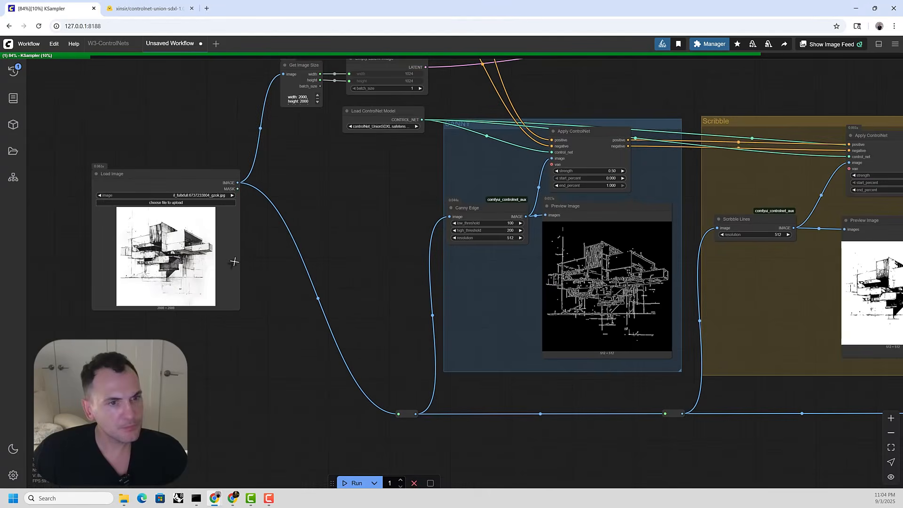
Examine the scribble and depth previews generated from the new sketch
{"action": "scroll", "coordinate": [278, 227], "scroll_direction": "down", "scroll_amount": 4}
{"action": "left_click_drag", "start_coordinate": [774, 248], "coordinate": [524, 249]}
{"action": "scroll", "coordinate": [475, 259], "scroll_direction": "up", "scroll_amount": 12}
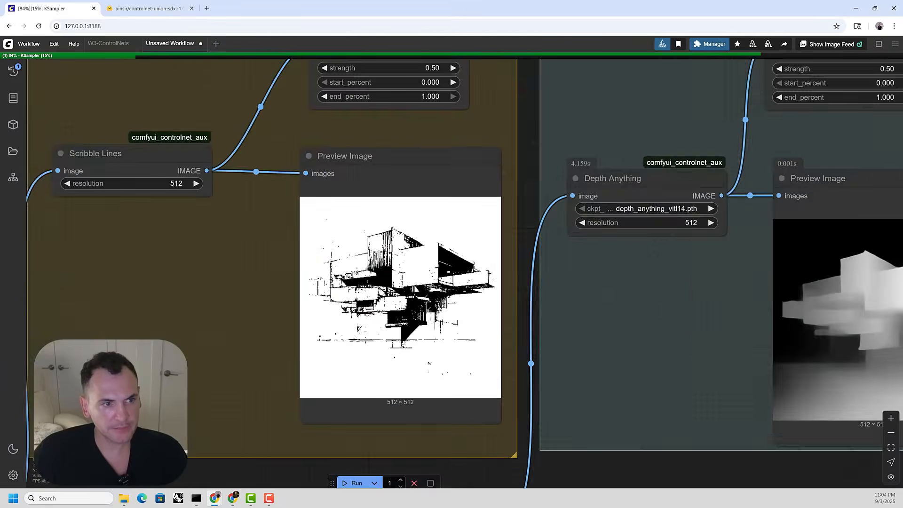
{"action": "scroll", "coordinate": [384, 288], "scroll_direction": "down", "scroll_amount": 4}
{"action": "left_click_drag", "start_coordinate": [493, 295], "coordinate": [371, 302]}
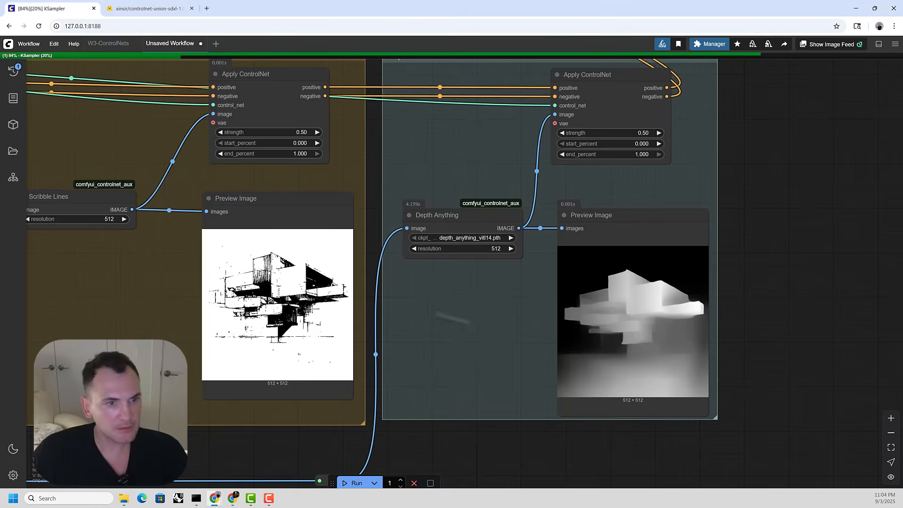
{"action": "scroll", "coordinate": [513, 315], "scroll_direction": "down", "scroll_amount": 4}
{"action": "left_click_drag", "start_coordinate": [696, 211], "coordinate": [601, 309]}
{"action": "scroll", "coordinate": [597, 346], "scroll_direction": "up", "scroll_amount": 3}
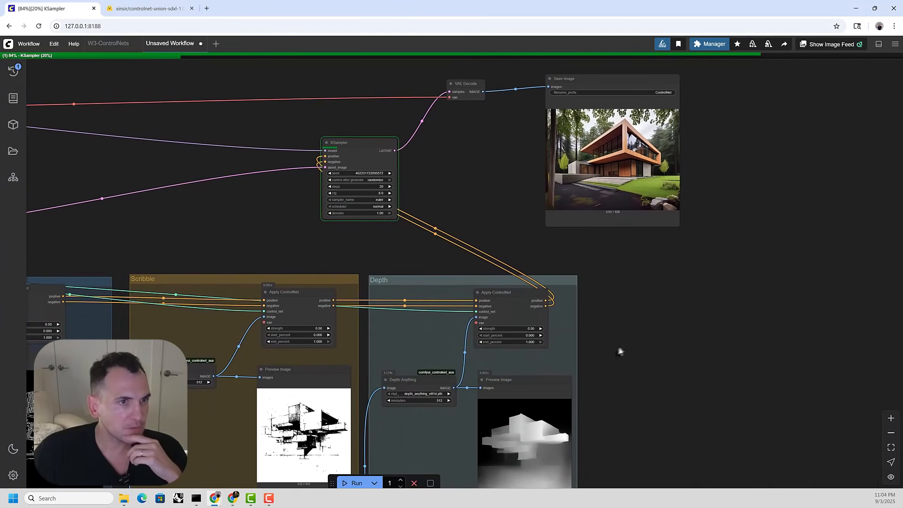
{"action": "left_click_drag", "start_coordinate": [620, 352], "coordinate": [679, 288]}
{"action": "scroll", "coordinate": [473, 392], "scroll_direction": "up", "scroll_amount": 1}
{"action": "scroll", "coordinate": [607, 358], "scroll_direction": "up", "scroll_amount": 5}
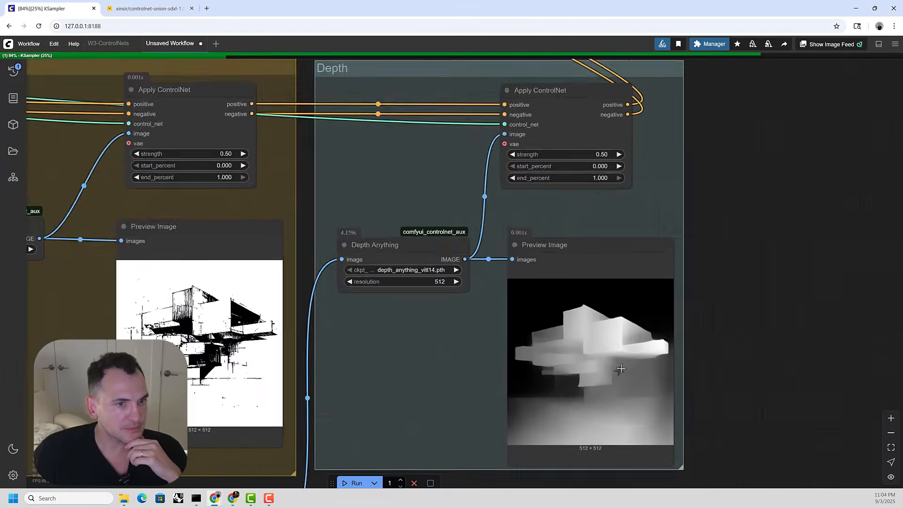
{"action": "scroll", "coordinate": [614, 305], "scroll_direction": "down", "scroll_amount": 5}
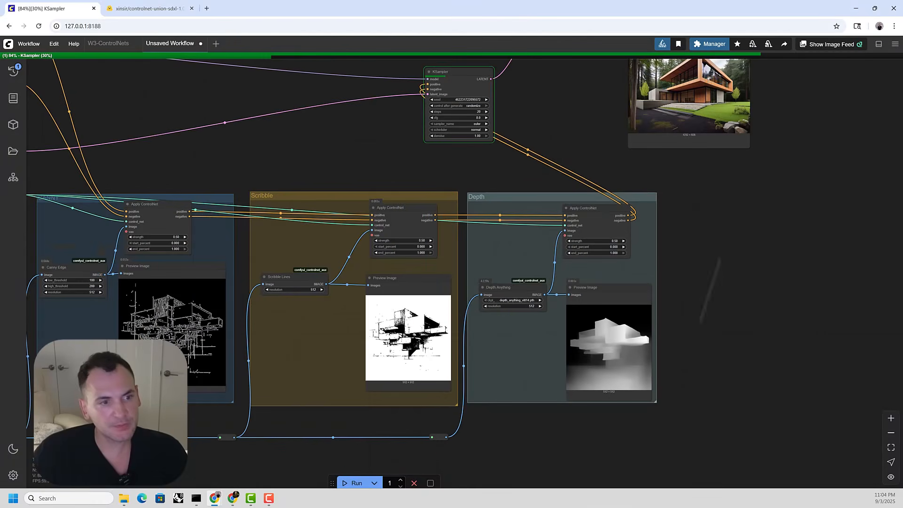
Follow the KSampler progress until sampling finishes and check the Save Image node for the new render
{"action": "left_click_drag", "start_coordinate": [677, 221], "coordinate": [686, 297]}
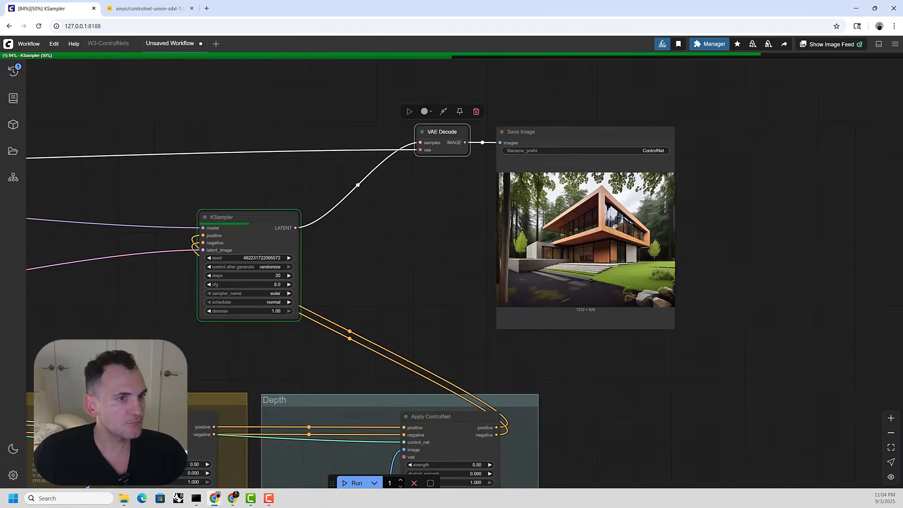
{"action": "scroll", "coordinate": [595, 167], "scroll_direction": "down", "scroll_amount": 6}
{"action": "left_click_drag", "start_coordinate": [453, 214], "coordinate": [515, 204]}
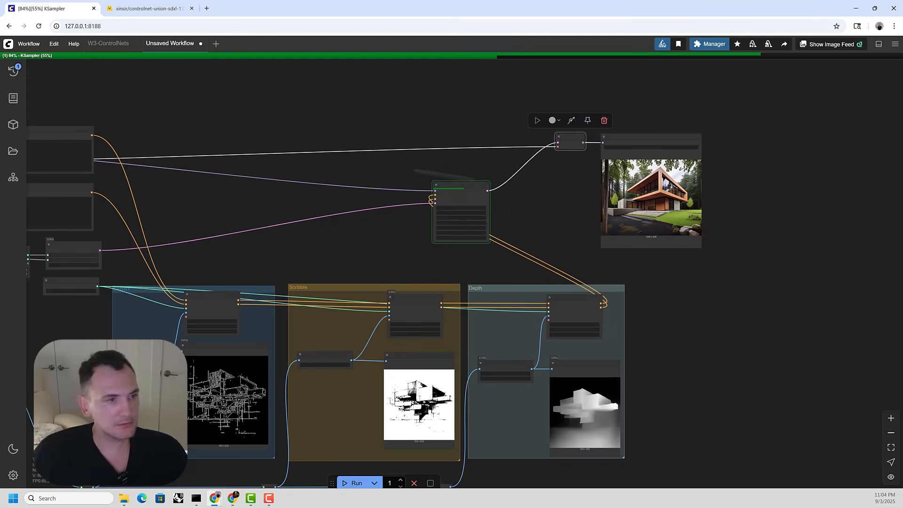
{"action": "left_click_drag", "start_coordinate": [282, 255], "coordinate": [319, 216]}
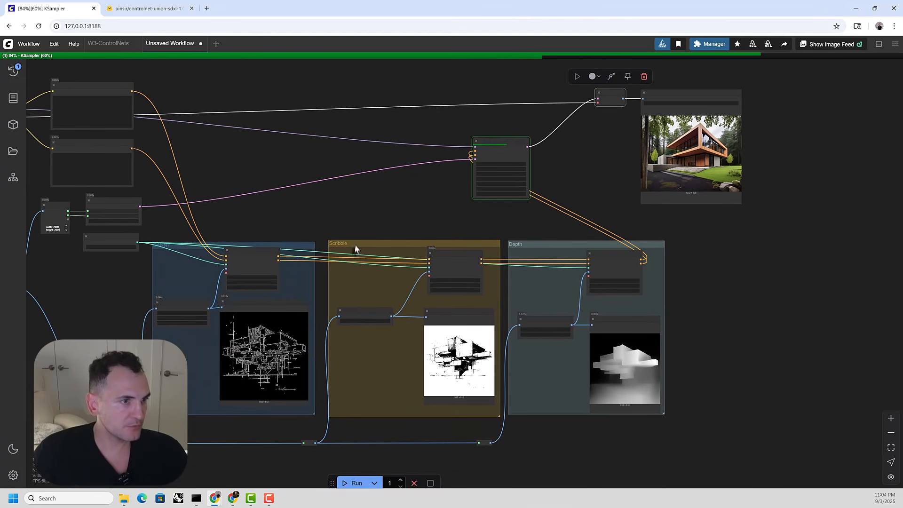
{"action": "left_click_drag", "start_coordinate": [356, 242], "coordinate": [351, 247]}
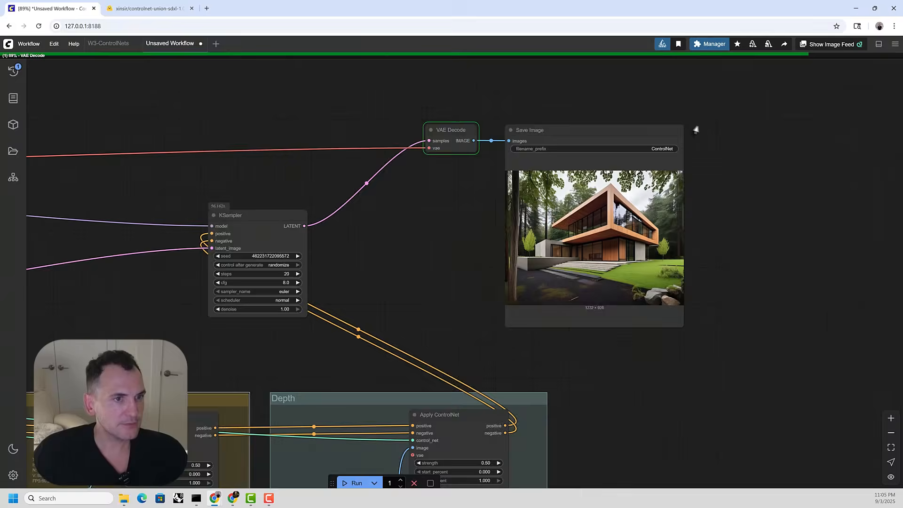
{"action": "scroll", "coordinate": [696, 130], "scroll_direction": "up", "scroll_amount": 5}
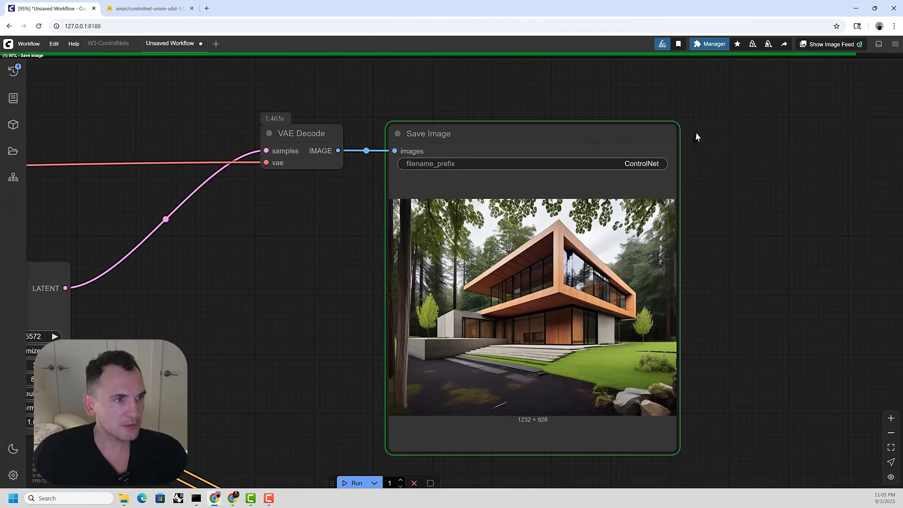
{"action": "scroll", "coordinate": [636, 122], "scroll_direction": "down", "scroll_amount": 6}
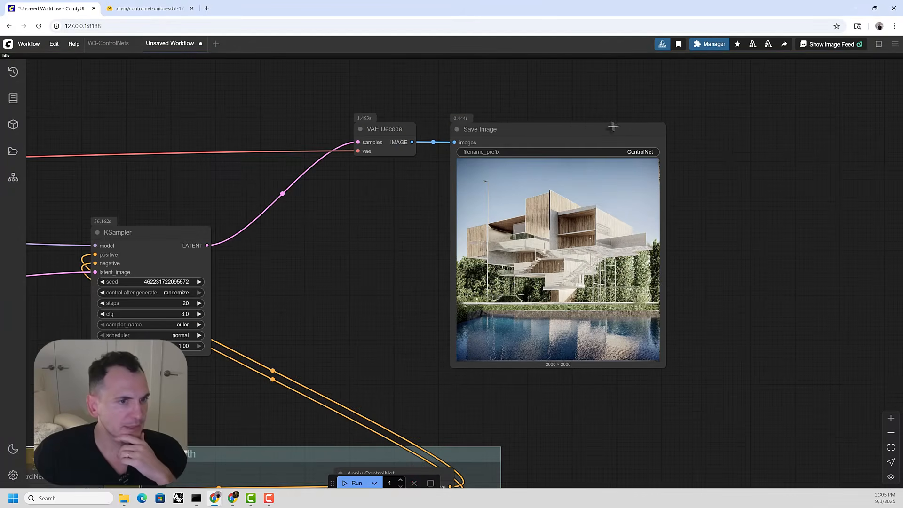
Move the Save Image node beside the Depth group, in line with the control previews
{"action": "left_click_drag", "start_coordinate": [566, 119], "coordinate": [632, 88]}
{"action": "scroll", "coordinate": [631, 88], "scroll_direction": "up", "scroll_amount": 3}
{"action": "scroll", "coordinate": [631, 99], "scroll_direction": "down", "scroll_amount": 9}
{"action": "left_click_drag", "start_coordinate": [640, 106], "coordinate": [679, 271]}
{"action": "scroll", "coordinate": [659, 316], "scroll_direction": "up", "scroll_amount": 7}
{"action": "scroll", "coordinate": [679, 271], "scroll_direction": "down", "scroll_amount": 10}
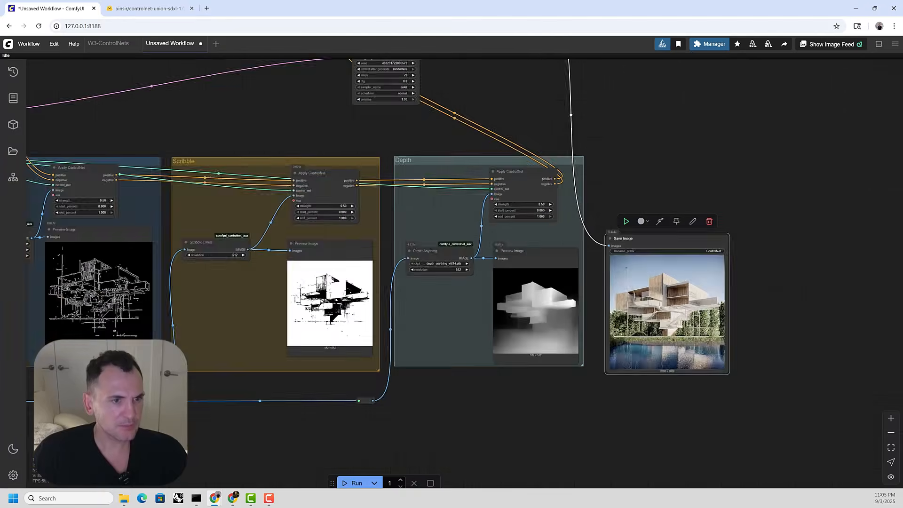
Examine the new render closely against the depth preview and the original sketch in the Load Image node
{"action": "scroll", "coordinate": [643, 249], "scroll_direction": "up", "scroll_amount": 15}
{"action": "scroll", "coordinate": [644, 249], "scroll_direction": "down", "scroll_amount": 2}
{"action": "scroll", "coordinate": [644, 249], "scroll_direction": "down", "scroll_amount": 8}
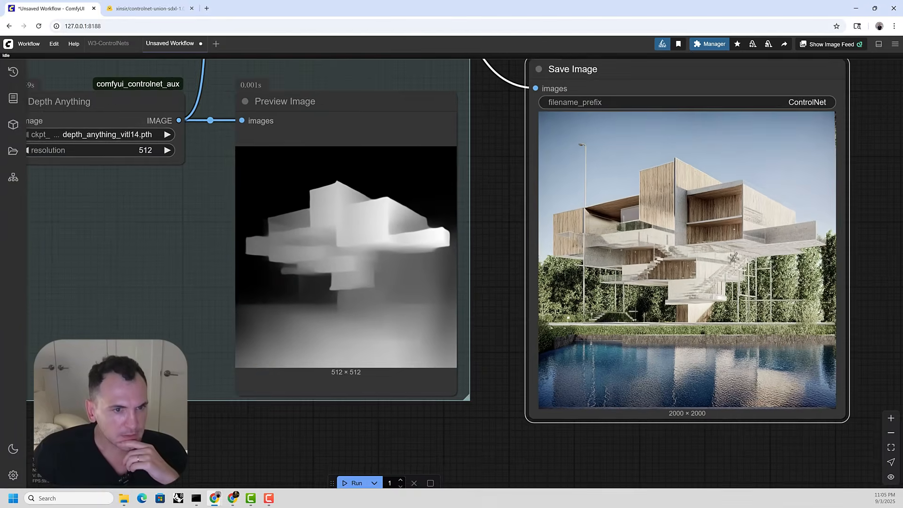
{"action": "scroll", "coordinate": [703, 301], "scroll_direction": "up", "scroll_amount": 8}
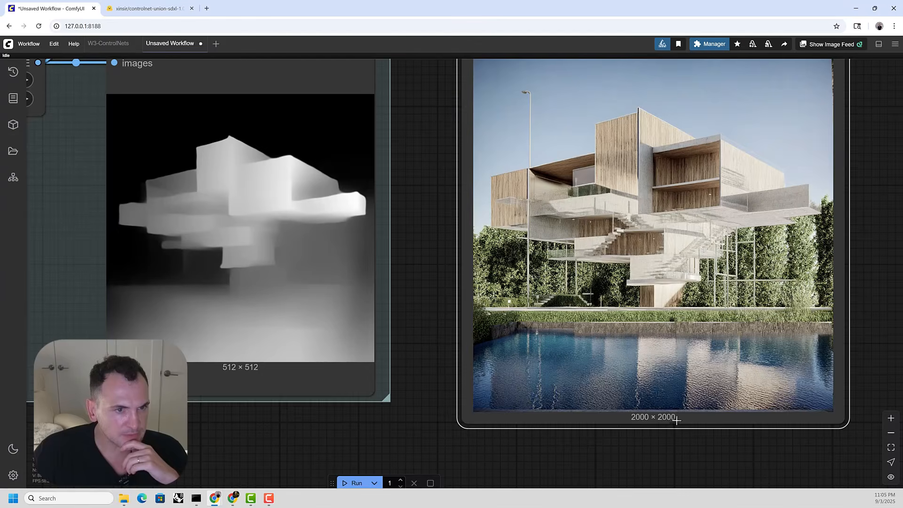
{"action": "scroll", "coordinate": [676, 420], "scroll_direction": "down", "scroll_amount": 10}
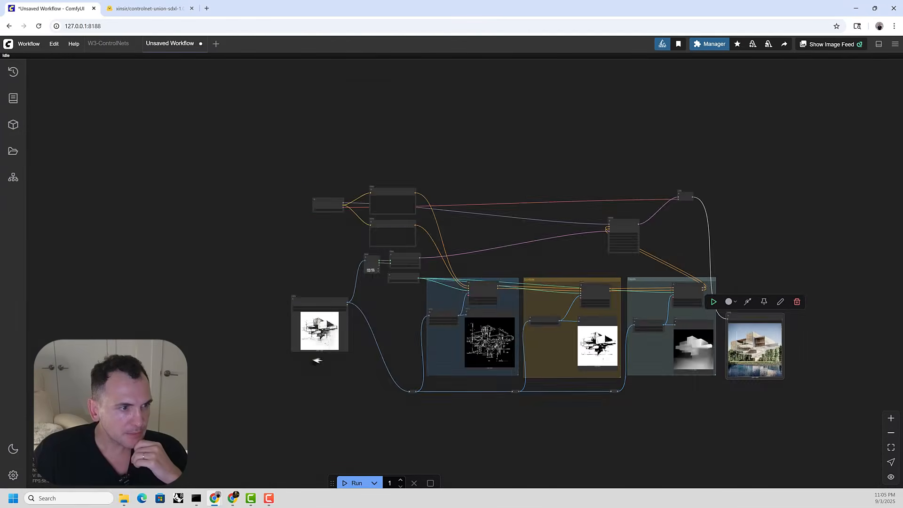
{"action": "scroll", "coordinate": [317, 360], "scroll_direction": "up", "scroll_amount": 15}
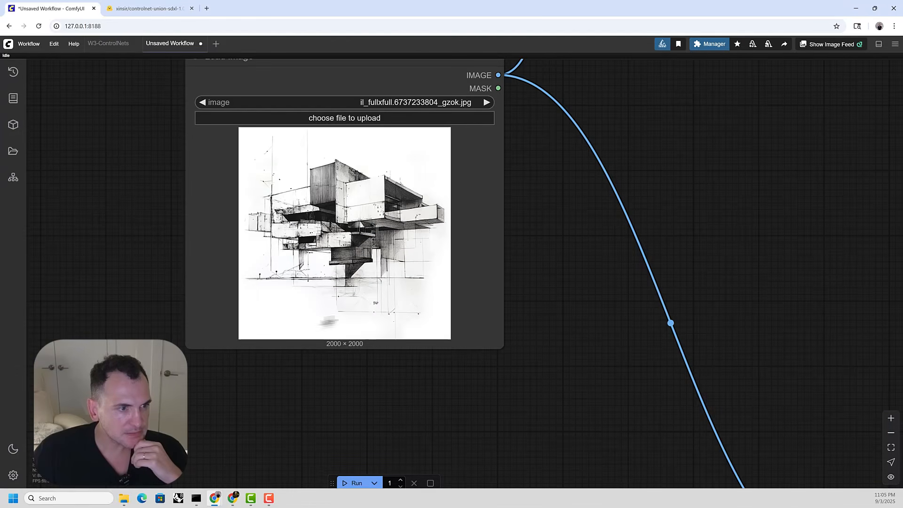
{"action": "scroll", "coordinate": [325, 358], "scroll_direction": "down", "scroll_amount": 7}
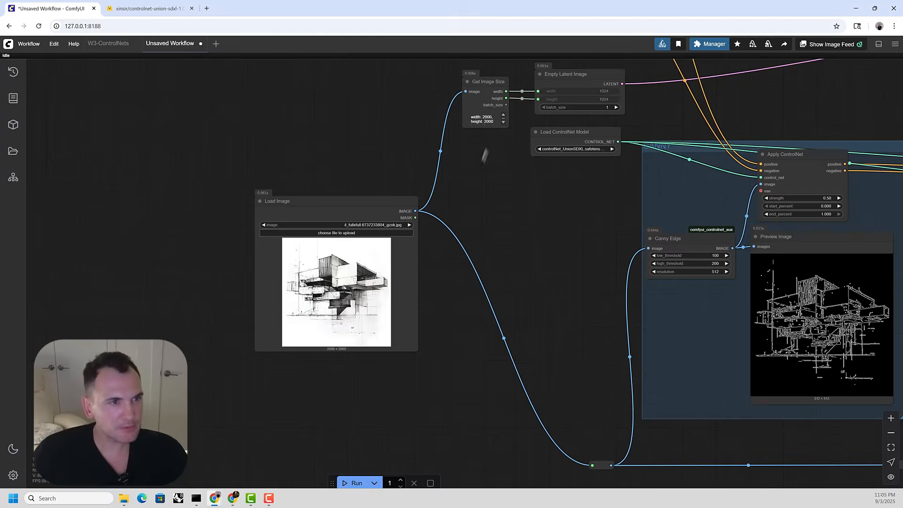
Shift the Load Image and Get Image Size nodes together away from Empty Latent Image to make space between them
{"action": "scroll", "coordinate": [524, 97], "scroll_direction": "up", "scroll_amount": 1}
{"action": "scroll", "coordinate": [542, 271], "scroll_direction": "down", "scroll_amount": 5}
{"action": "scroll", "coordinate": [462, 149], "scroll_direction": "up", "scroll_amount": 8}
{"action": "scroll", "coordinate": [558, 164], "scroll_direction": "down", "scroll_amount": 4}
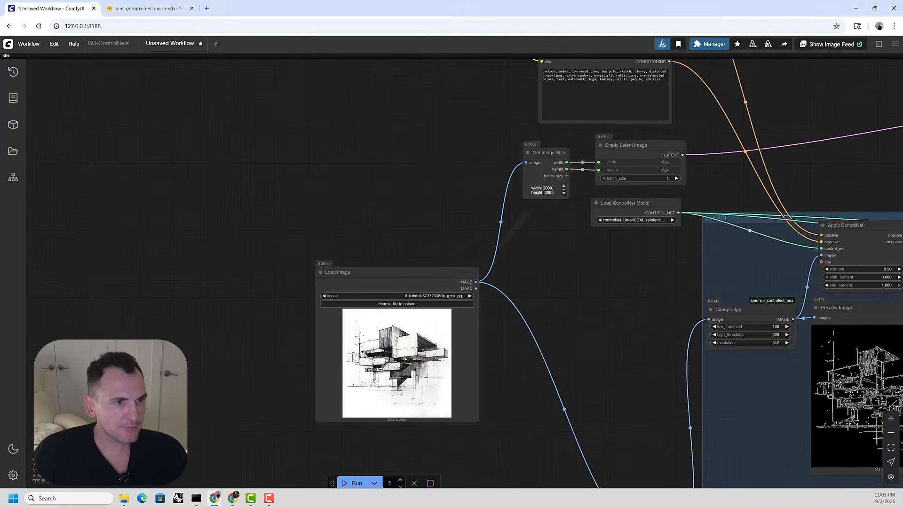
{"action": "left_click_drag", "start_coordinate": [541, 155], "coordinate": [451, 157]}
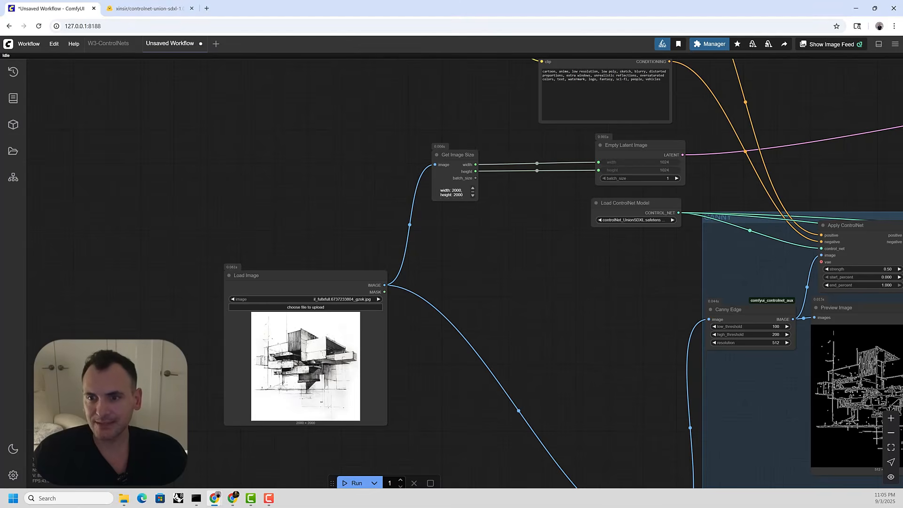
Add an Upscale Image node next to the Load Image node and feed the loaded image into it
{"action": "scroll", "coordinate": [460, 306], "scroll_direction": "up", "scroll_amount": 3}
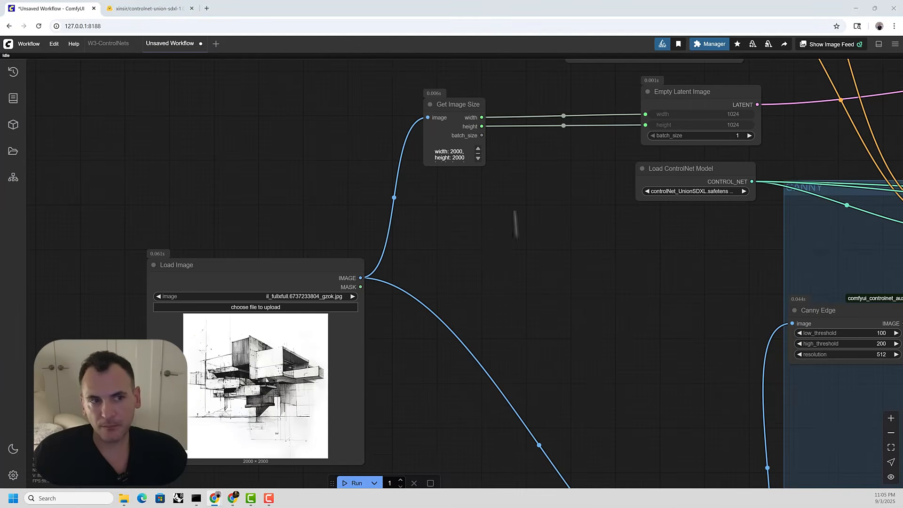
{"action": "double_click", "coordinate": [488, 259]}
{"action": "type", "text": "upscaele"}
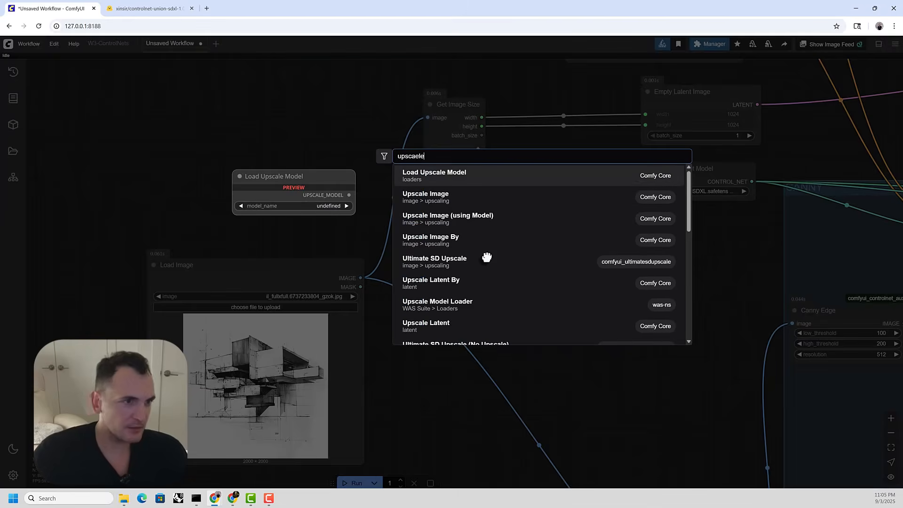
{"action": "left_click", "coordinate": [435, 197]}
{"action": "left_click_drag", "start_coordinate": [536, 260], "coordinate": [529, 260]}
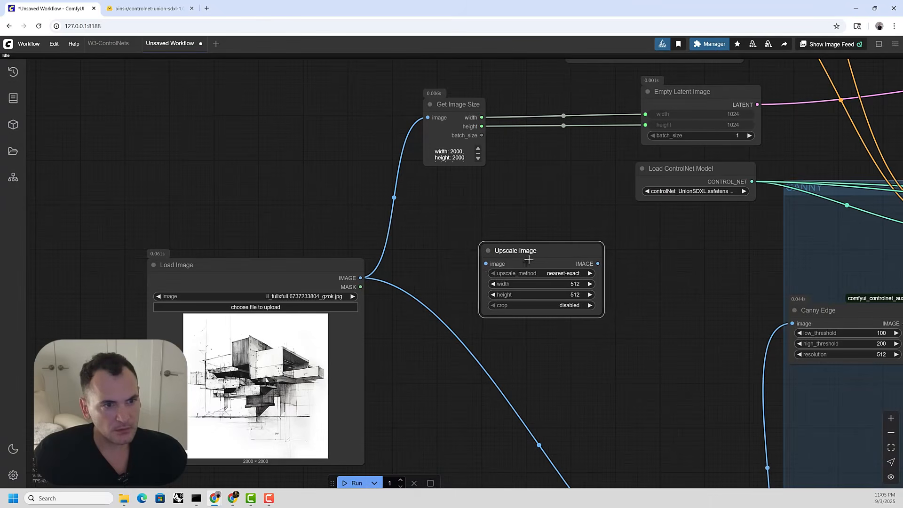
{"action": "left_click_drag", "start_coordinate": [356, 278], "coordinate": [485, 263]}
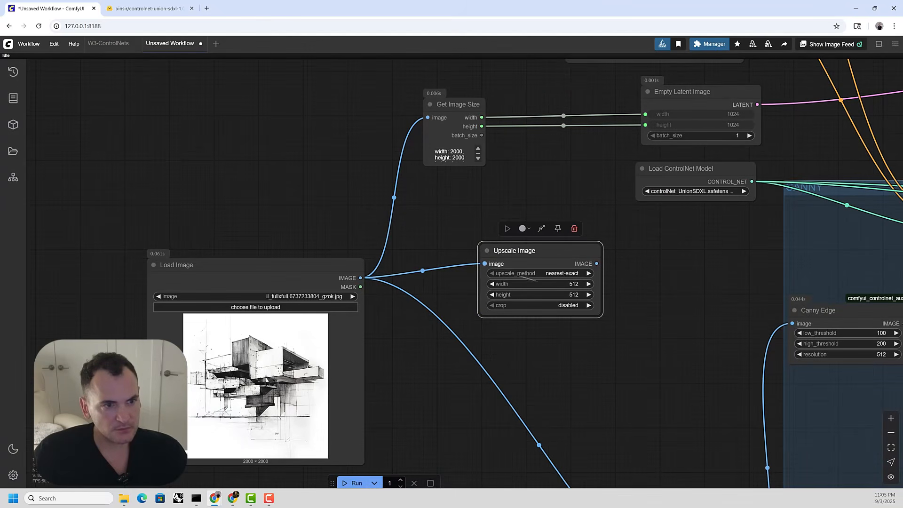
Set the Upscale Image node's width and height to 1024
{"action": "left_click", "coordinate": [569, 283]}
{"action": "type", "text": "1024"}
{"action": "key", "text": "Return"}
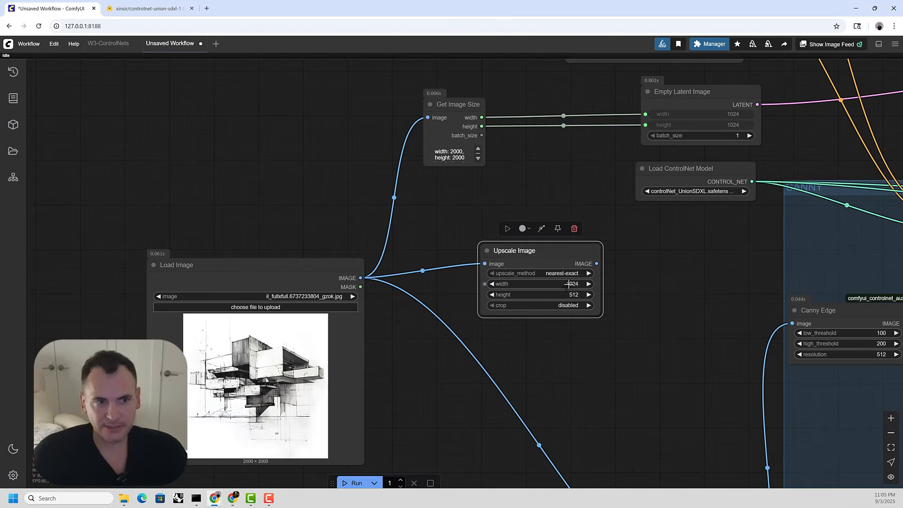
{"action": "left_click", "coordinate": [574, 295]}
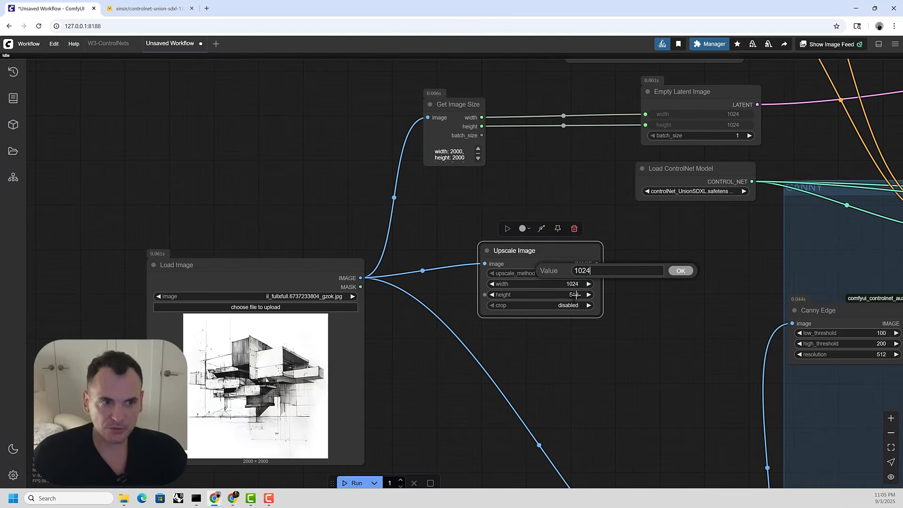
{"action": "key", "text": "Return"}
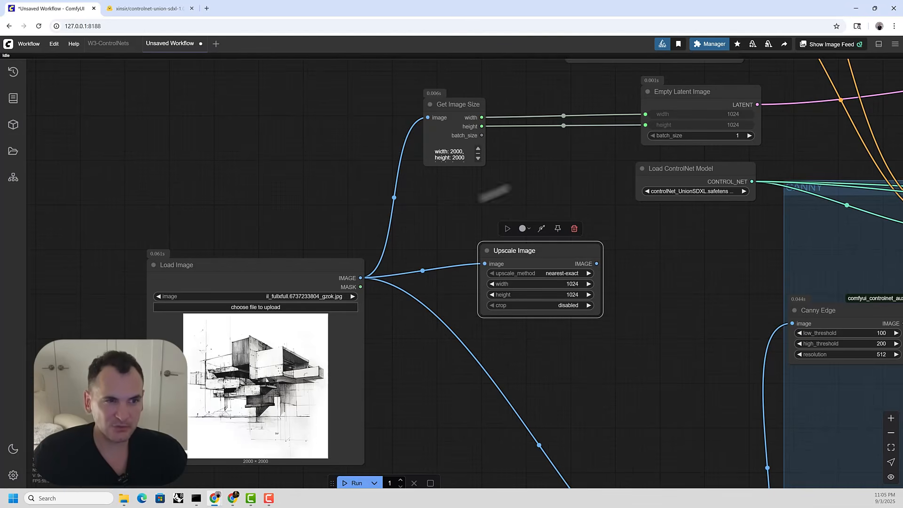
Feed the Upscale Image output into Get Image Size, and place the two nodes beside Load Image and Empty Latent Image respectively
{"action": "left_click_drag", "start_coordinate": [604, 255], "coordinate": [520, 294]}
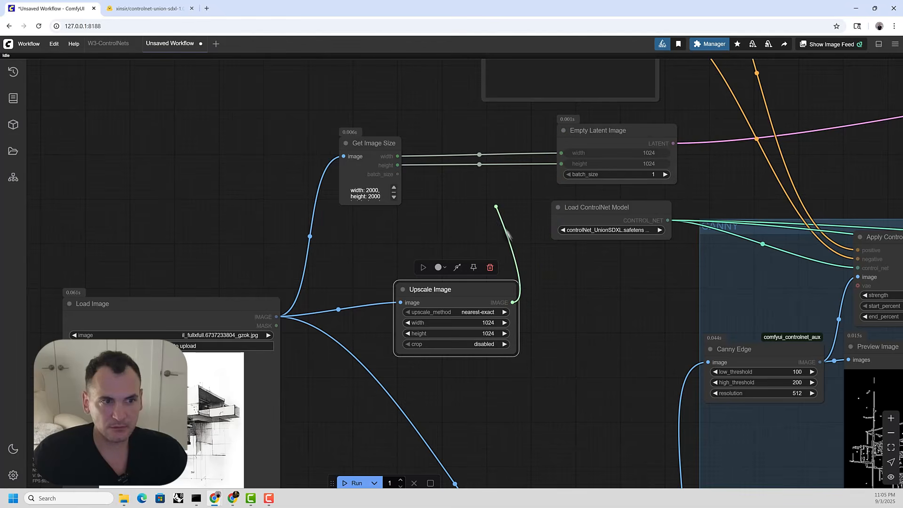
{"action": "left_click_drag", "start_coordinate": [489, 303], "coordinate": [420, 283]}
{"action": "left_click_drag", "start_coordinate": [372, 154], "coordinate": [455, 187]}
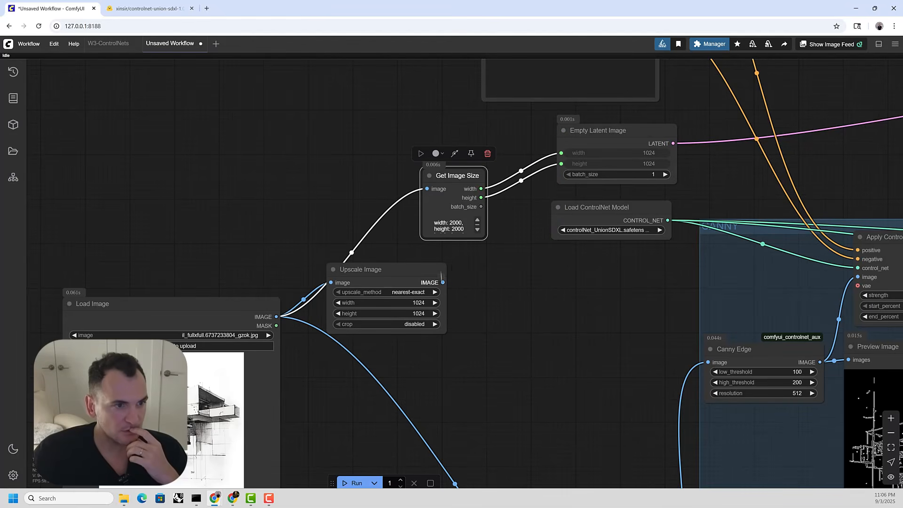
{"action": "left_click_drag", "start_coordinate": [442, 282], "coordinate": [427, 189]}
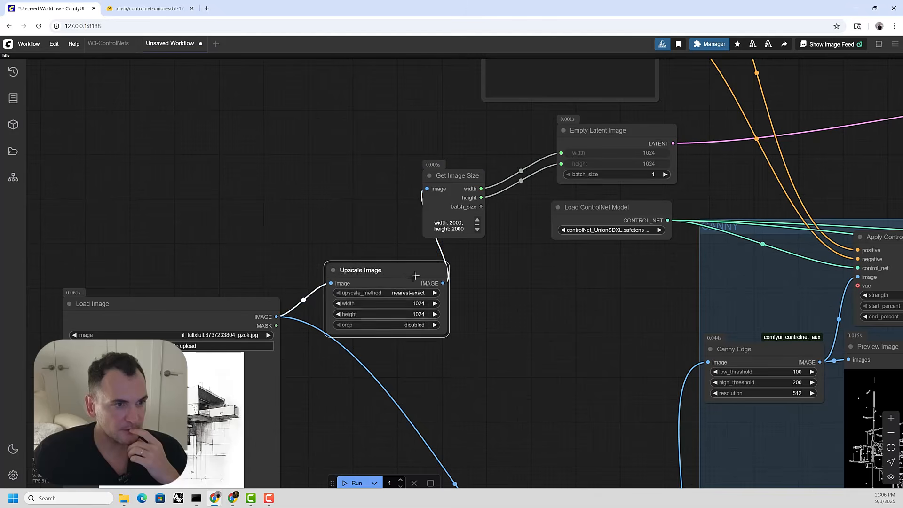
{"action": "left_click_drag", "start_coordinate": [414, 267], "coordinate": [405, 290]}
{"action": "left_click_drag", "start_coordinate": [473, 167], "coordinate": [520, 136]}
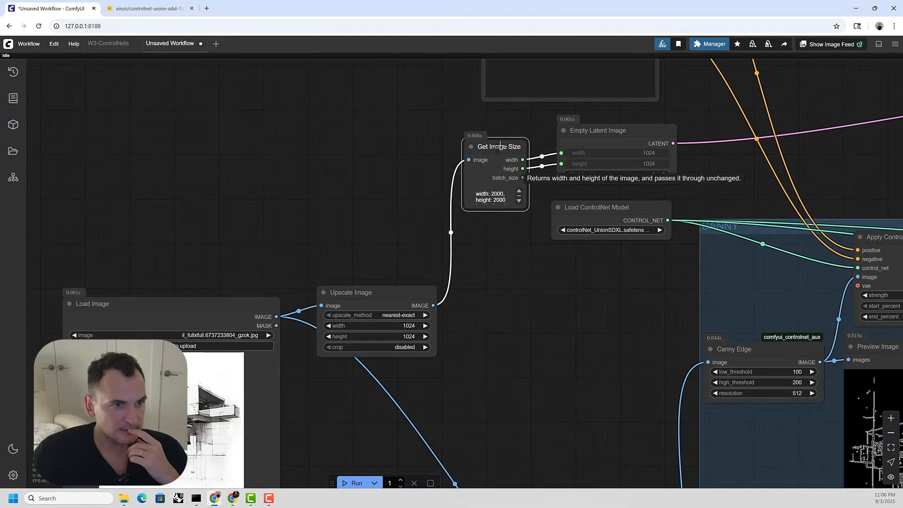
Move the Save Image node from the Depth group up beside the VAE Decode node
{"action": "scroll", "coordinate": [433, 201], "scroll_direction": "down", "scroll_amount": 4}
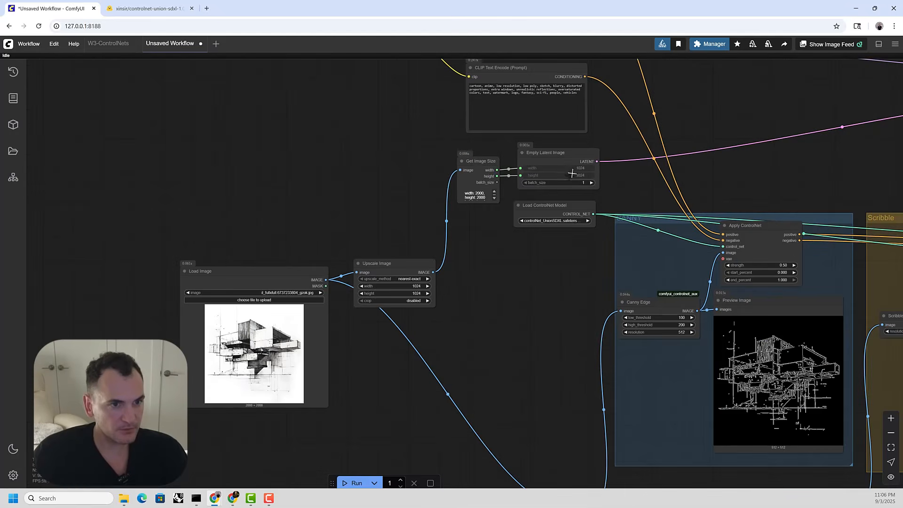
{"action": "scroll", "coordinate": [571, 173], "scroll_direction": "down", "scroll_amount": 5}
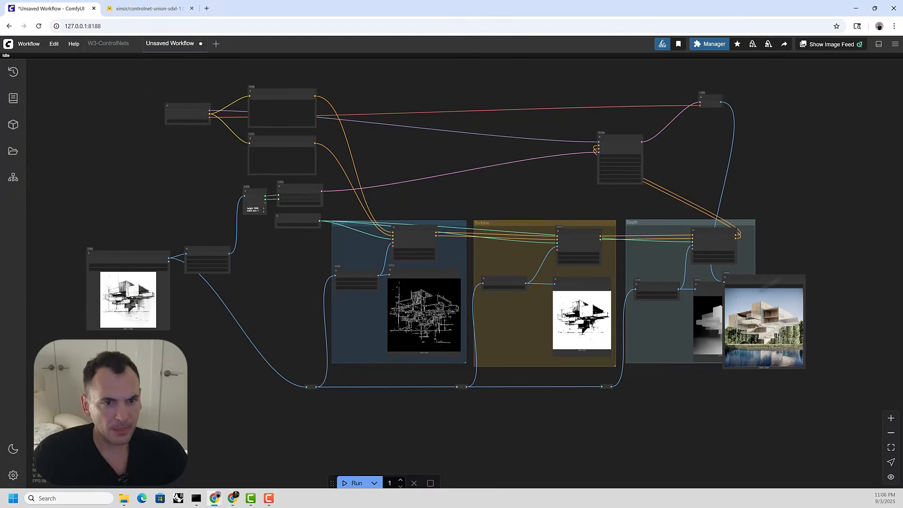
{"action": "scroll", "coordinate": [785, 279], "scroll_direction": "up", "scroll_amount": 8}
{"action": "left_click_drag", "start_coordinate": [753, 277], "coordinate": [778, 99]}
{"action": "scroll", "coordinate": [770, 264], "scroll_direction": "down", "scroll_amount": 9}
Insert "house on a rock," before "large glass façade" in the positive CLIP Text Encode prompt
{"action": "scroll", "coordinate": [253, 119], "scroll_direction": "up", "scroll_amount": 12}
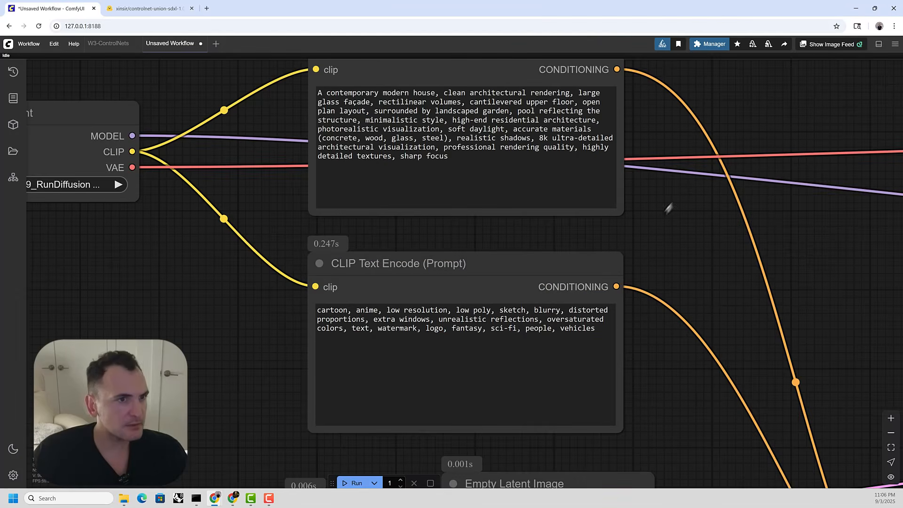
{"action": "left_click_drag", "start_coordinate": [677, 235], "coordinate": [720, 304]}
{"action": "scroll", "coordinate": [572, 172], "scroll_direction": "up", "scroll_amount": 3}
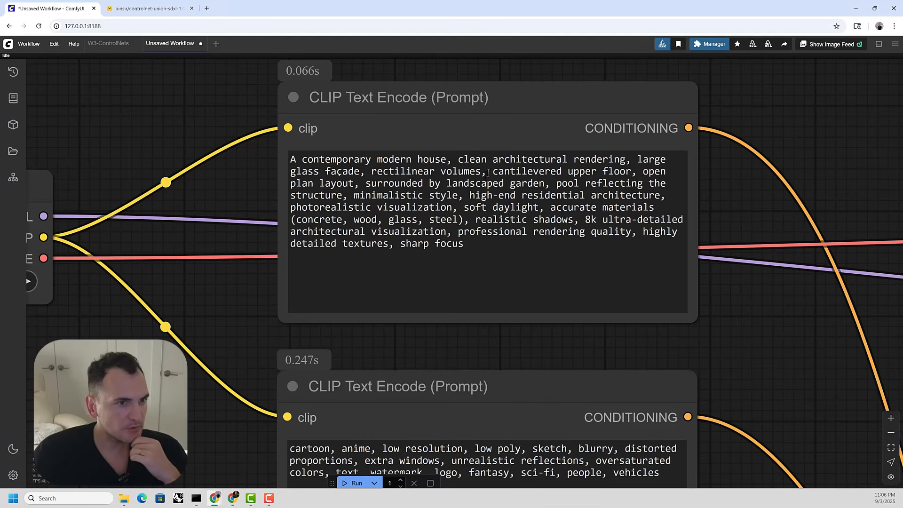
{"action": "left_click", "coordinate": [640, 158]}
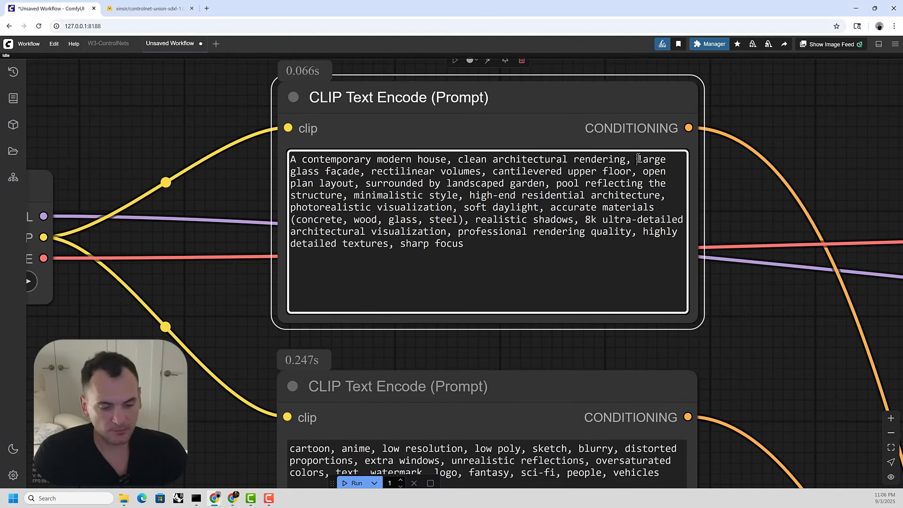
{"action": "type", "text": "house on a rock,"}
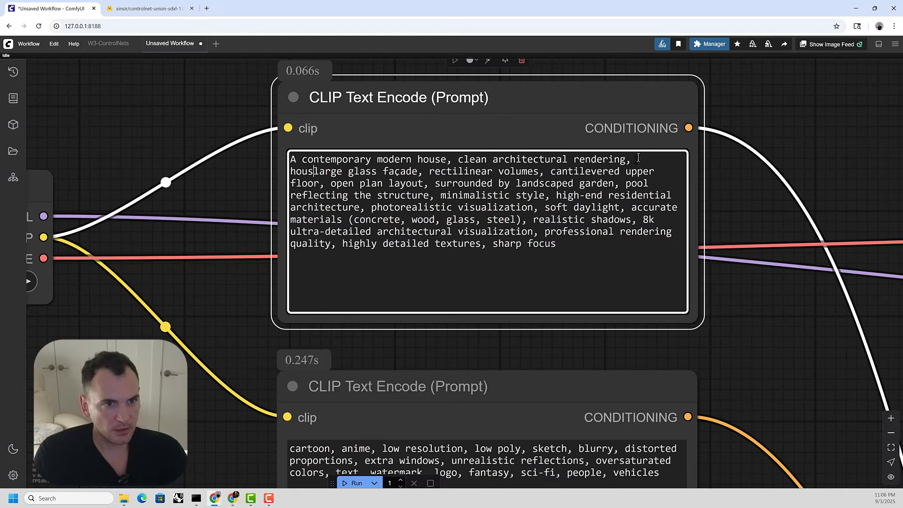
Run the workflow and follow the KSampler progress until the new render is generated
{"action": "scroll", "coordinate": [426, 205], "scroll_direction": "down", "scroll_amount": 20}
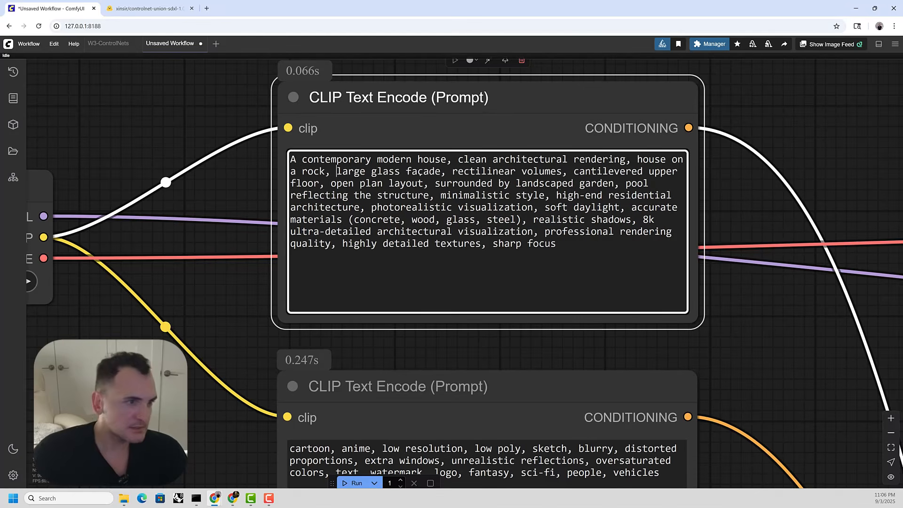
{"action": "left_click", "coordinate": [348, 484]}
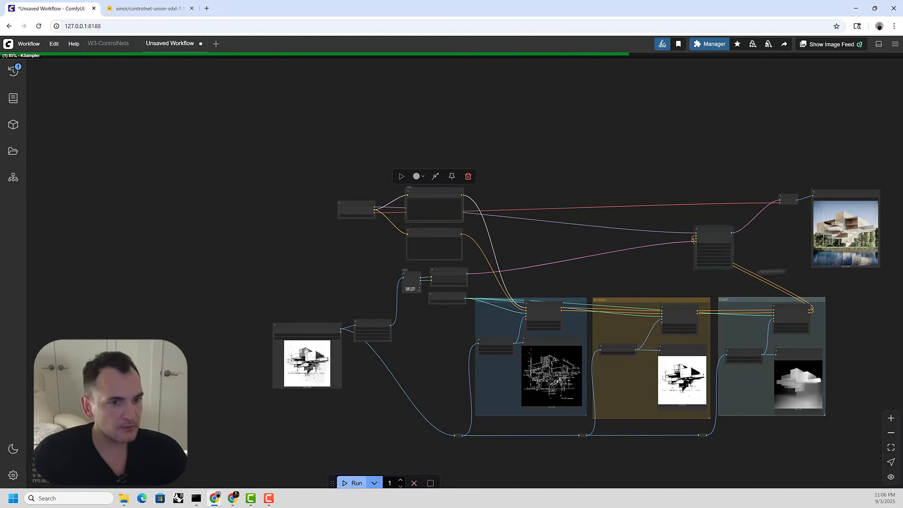
{"action": "scroll", "coordinate": [525, 215], "scroll_direction": "up", "scroll_amount": 10}
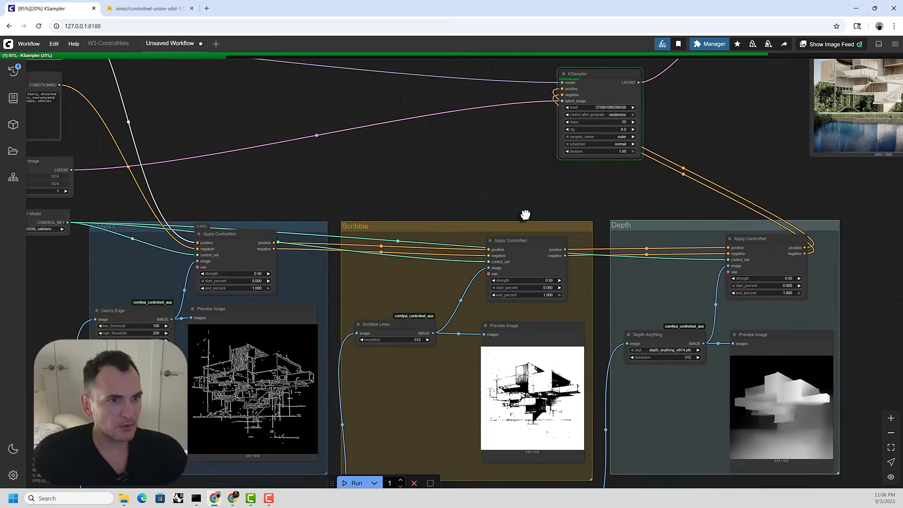
{"action": "left_click_drag", "start_coordinate": [526, 215], "coordinate": [523, 229]}
{"action": "scroll", "coordinate": [541, 191], "scroll_direction": "down", "scroll_amount": 2}
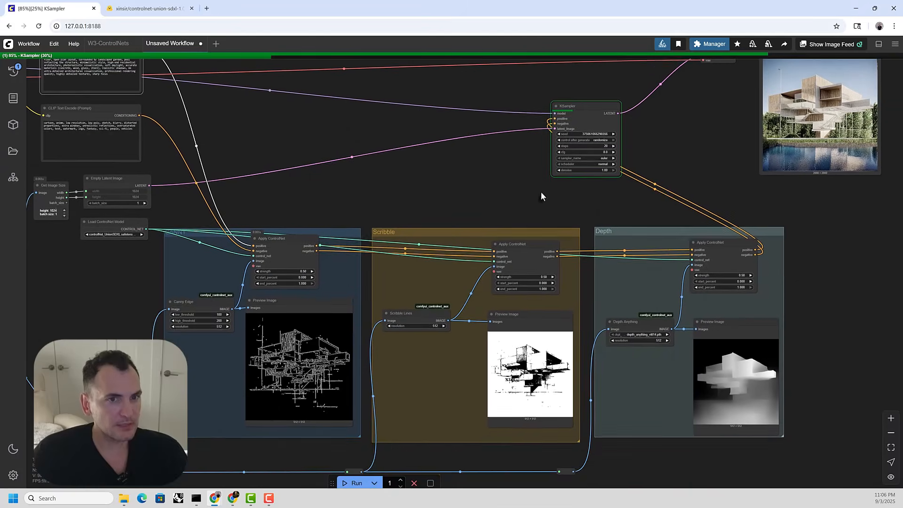
{"action": "left_click_drag", "start_coordinate": [541, 191], "coordinate": [554, 224]}
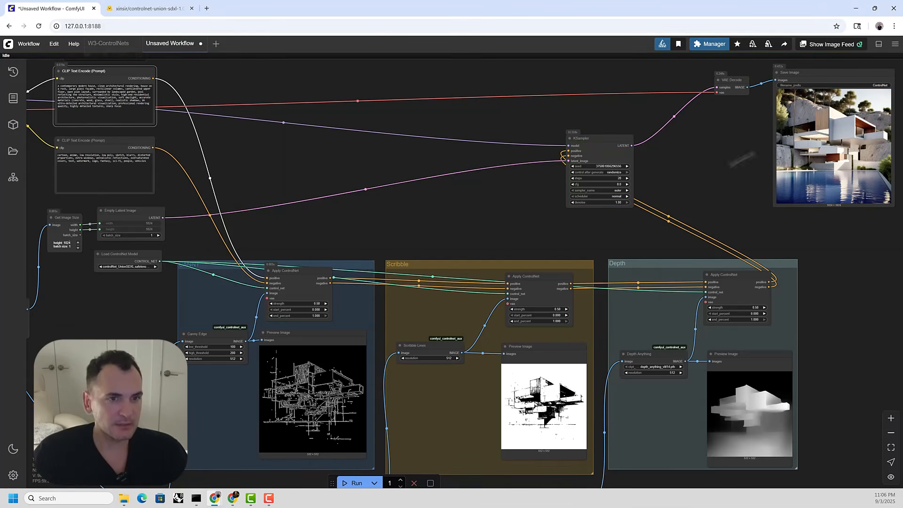
Shift the Save Image node away from VAE Decode and enlarge it to inspect the render beside the Depth group
{"action": "left_click_drag", "start_coordinate": [739, 160], "coordinate": [562, 150]}
{"action": "scroll", "coordinate": [628, 120], "scroll_direction": "down", "scroll_amount": 2}
{"action": "left_click_drag", "start_coordinate": [642, 80], "coordinate": [691, 123]}
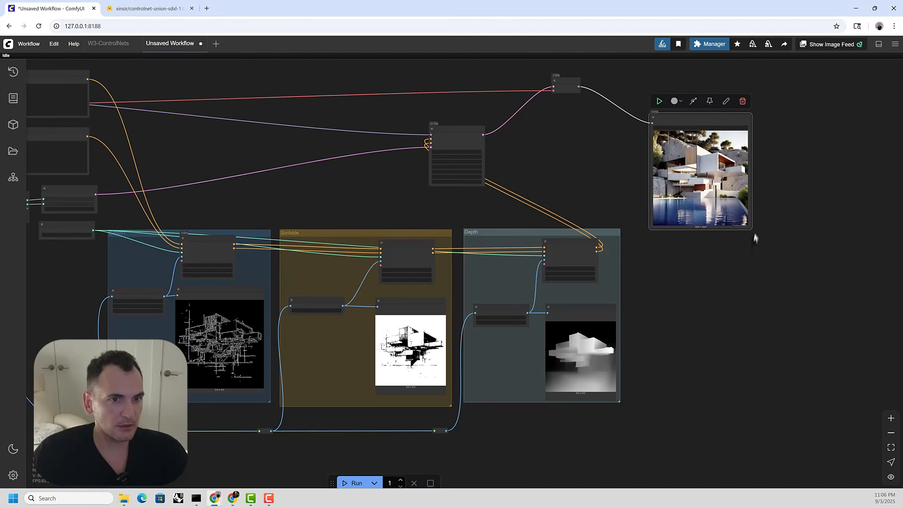
{"action": "left_click_drag", "start_coordinate": [751, 230], "coordinate": [851, 446]}
{"action": "scroll", "coordinate": [779, 332], "scroll_direction": "up", "scroll_amount": 5}
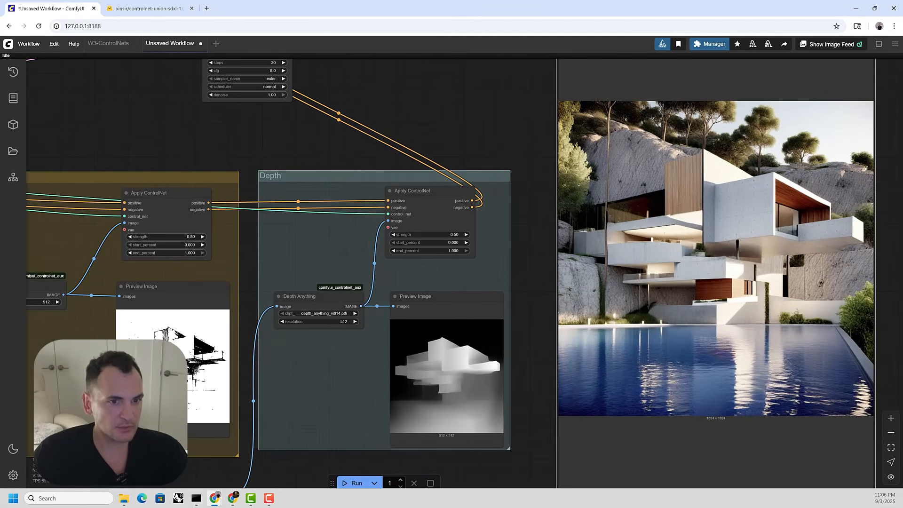
Set the strength of the Canny group's Apply ControlNet node to 0.25
{"action": "scroll", "coordinate": [772, 254], "scroll_direction": "down", "scroll_amount": 4}
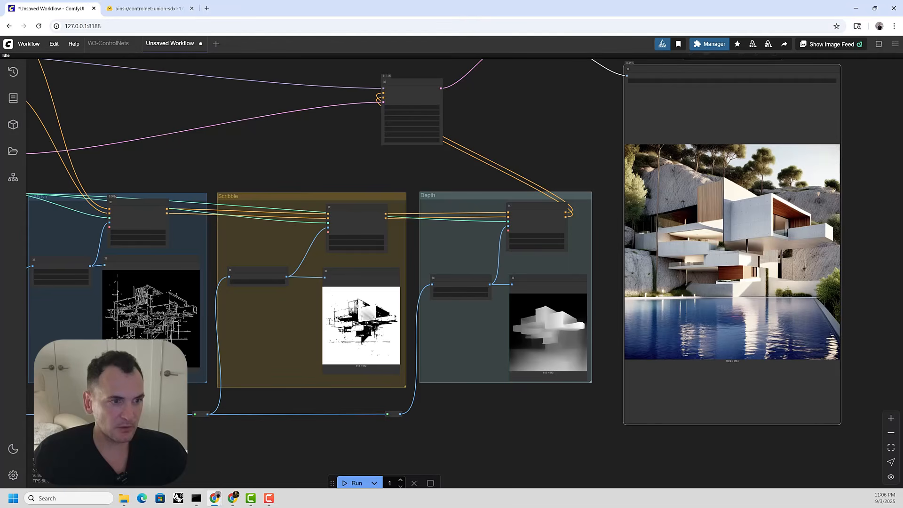
{"action": "scroll", "coordinate": [357, 324], "scroll_direction": "up", "scroll_amount": 5}
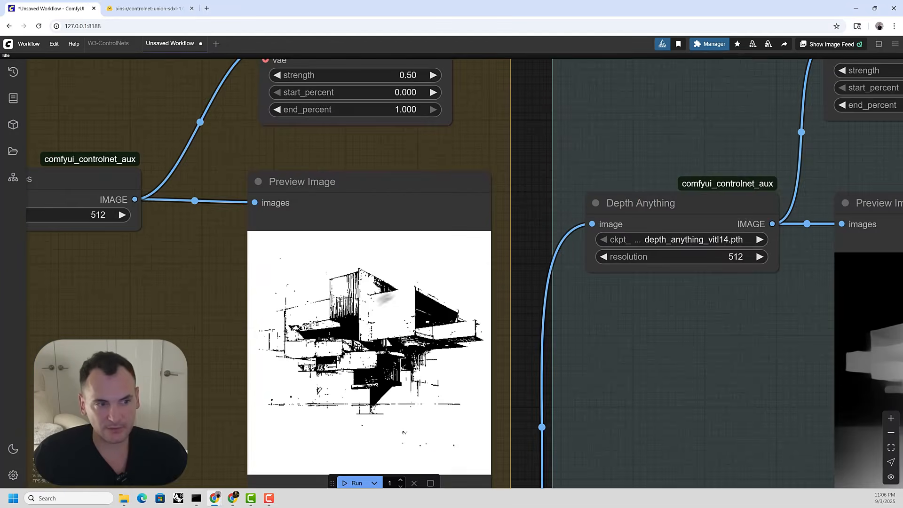
{"action": "scroll", "coordinate": [358, 325], "scroll_direction": "down", "scroll_amount": 4}
{"action": "left_click_drag", "start_coordinate": [231, 316], "coordinate": [450, 336]}
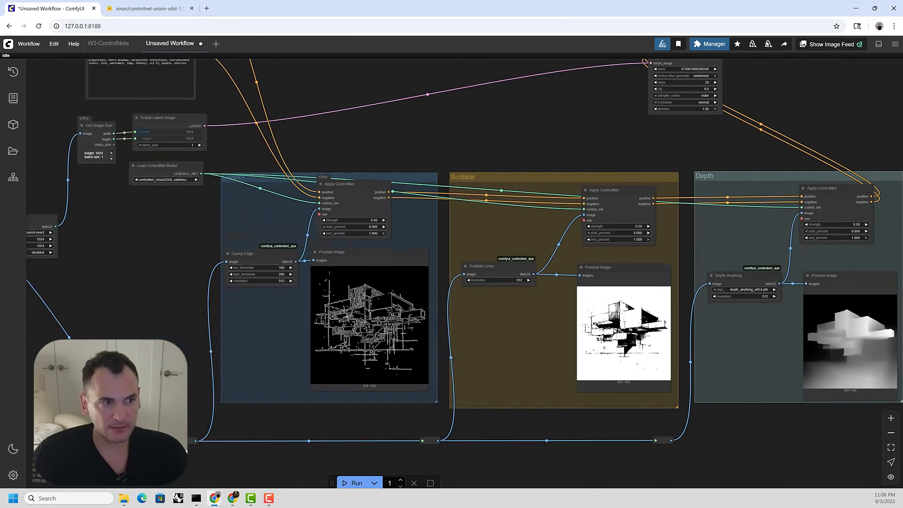
{"action": "scroll", "coordinate": [349, 318], "scroll_direction": "up", "scroll_amount": 6}
{"action": "left_click", "coordinate": [374, 145]}
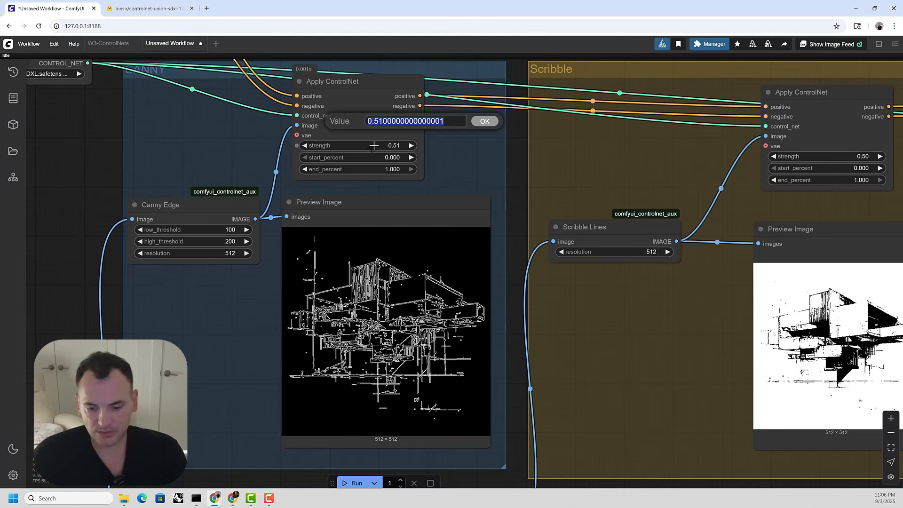
{"action": "type", "text": "0.2"}
{"action": "key", "text": "Return"}
{"action": "left_click", "coordinate": [400, 145]}
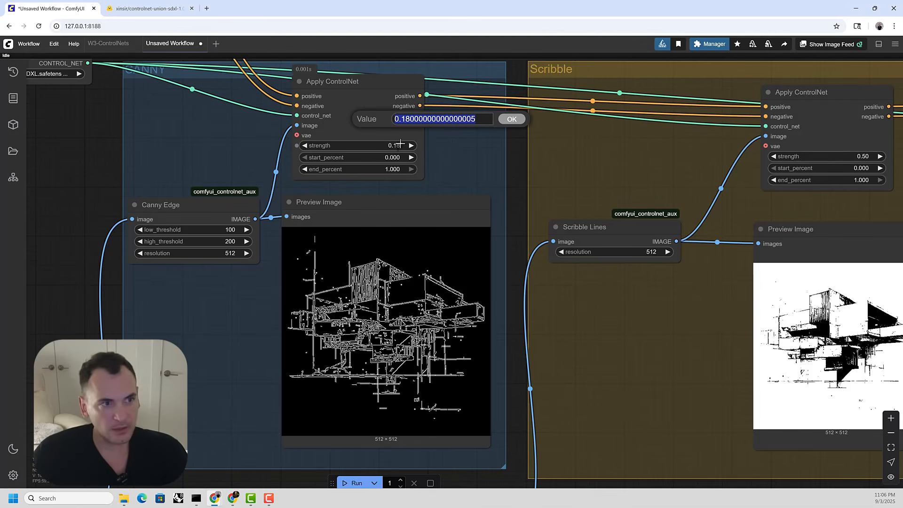
{"action": "type", "text": ".25"}
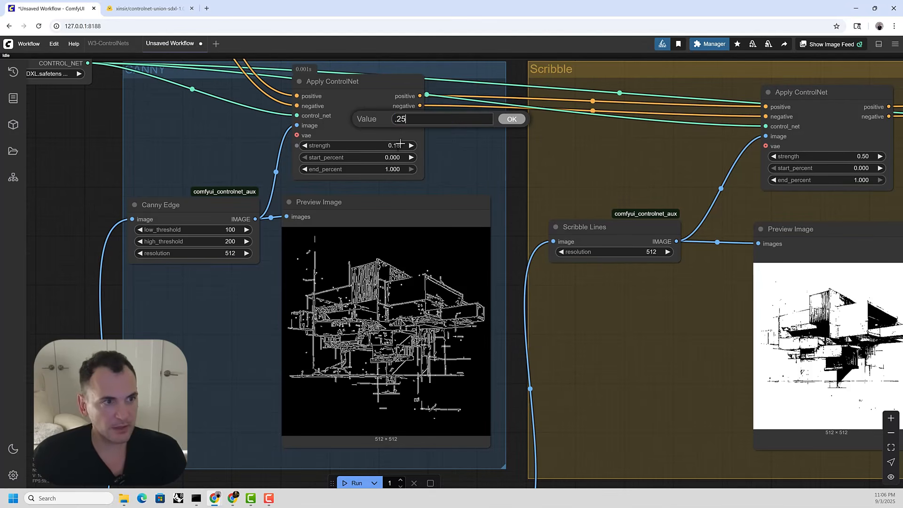
{"action": "key", "text": "Return"}
Set the end_percent of the Canny group's Apply ControlNet node to 0.6
{"action": "left_click", "coordinate": [392, 171]}
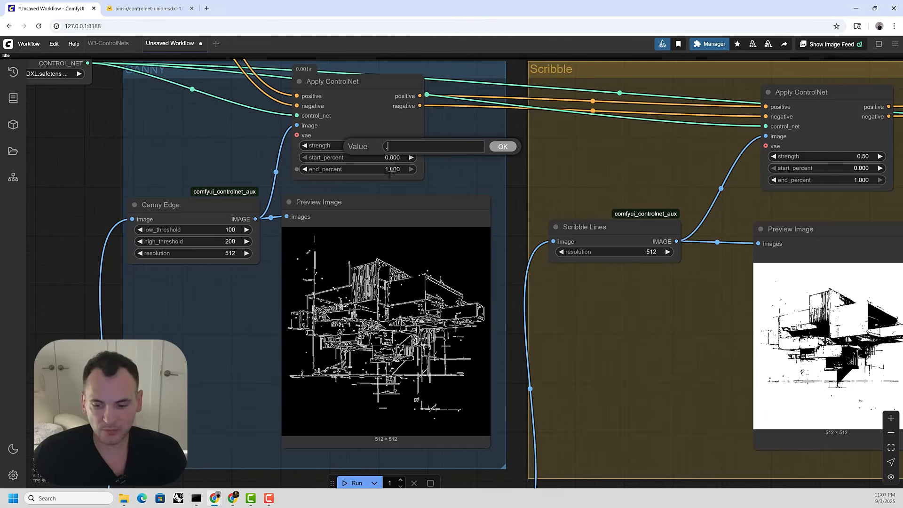
{"action": "type", "text": ".1"}
{"action": "key", "text": "Return"}
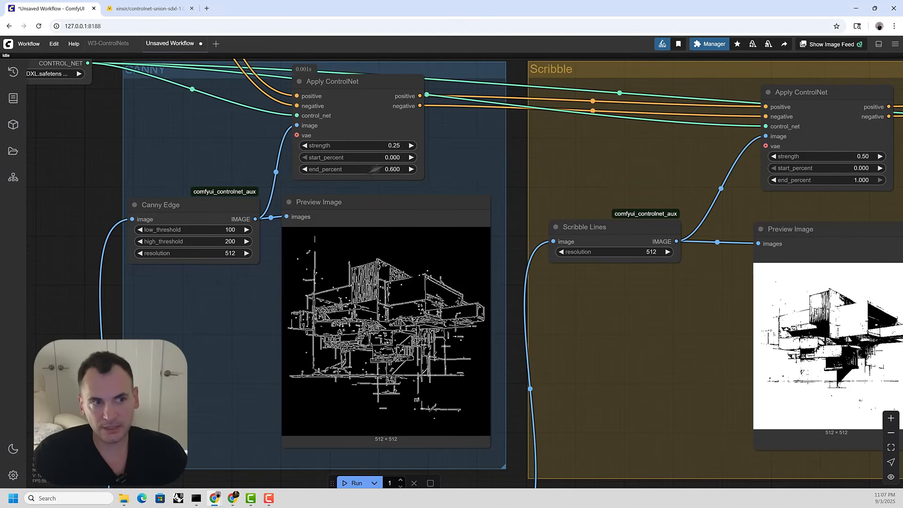
Set the start_percent of the Scribble group's Apply ControlNet node to 0.6
{"action": "scroll", "coordinate": [394, 134], "scroll_direction": "down", "scroll_amount": 4}
{"action": "left_click_drag", "start_coordinate": [804, 187], "coordinate": [599, 186]}
{"action": "scroll", "coordinate": [522, 161], "scroll_direction": "up", "scroll_amount": 4}
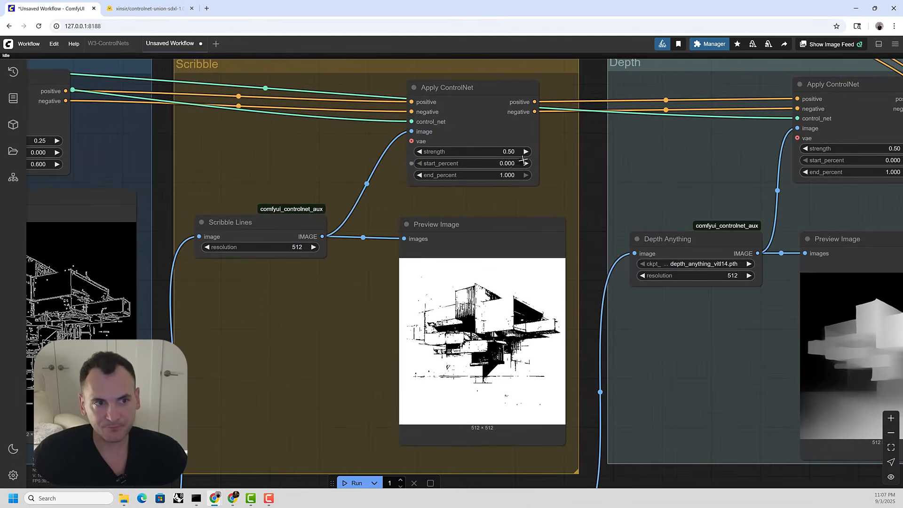
{"action": "scroll", "coordinate": [502, 178], "scroll_direction": "down", "scroll_amount": 2}
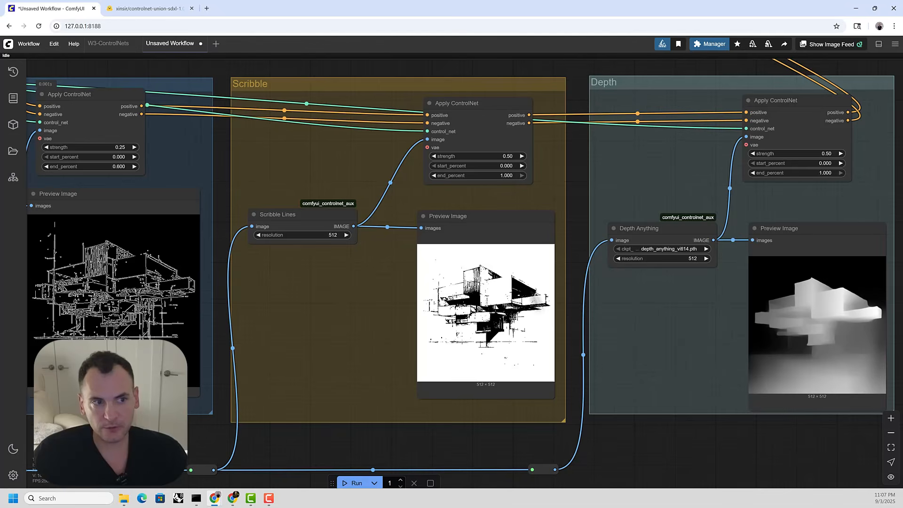
{"action": "scroll", "coordinate": [509, 157], "scroll_direction": "up", "scroll_amount": 1}
{"action": "left_click", "coordinate": [502, 166]}
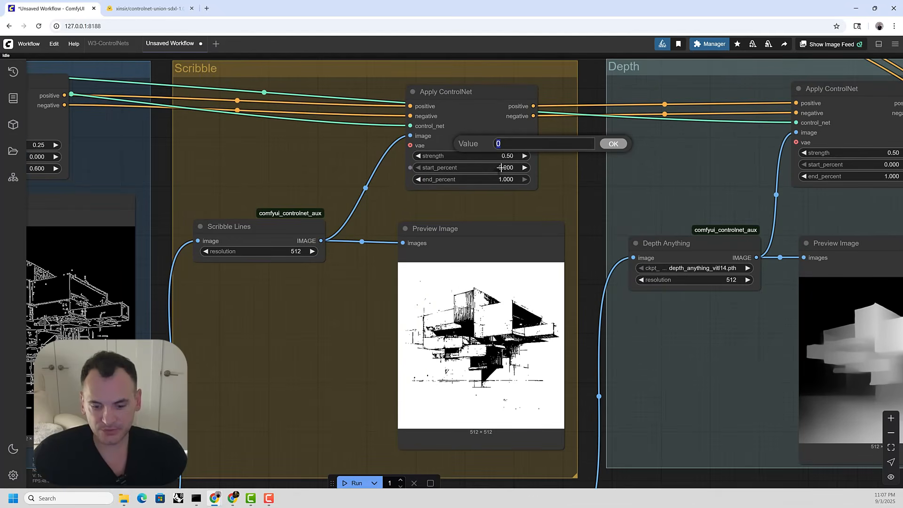
{"action": "key", "text": "Return"}
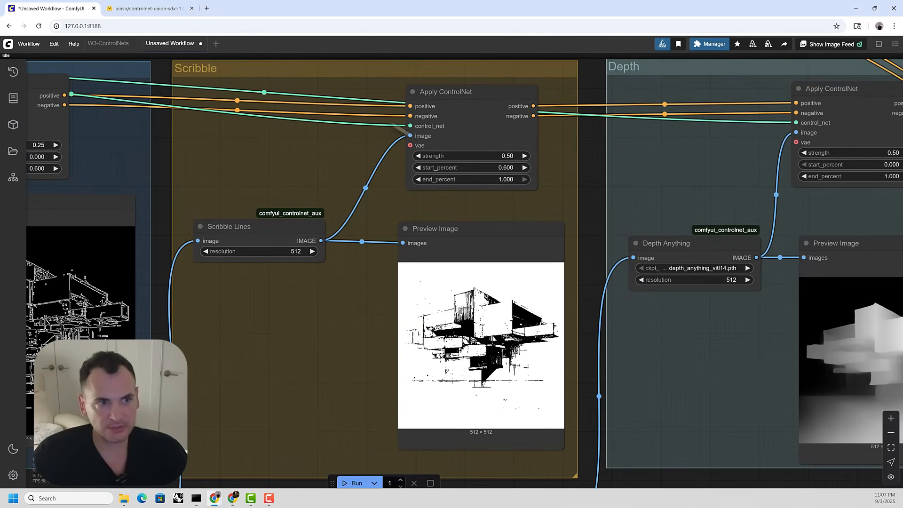
Run the workflow with the adjusted Canny and Scribble settings and inspect the new render beside the Depth group
{"action": "scroll", "coordinate": [480, 150], "scroll_direction": "down", "scroll_amount": 2}
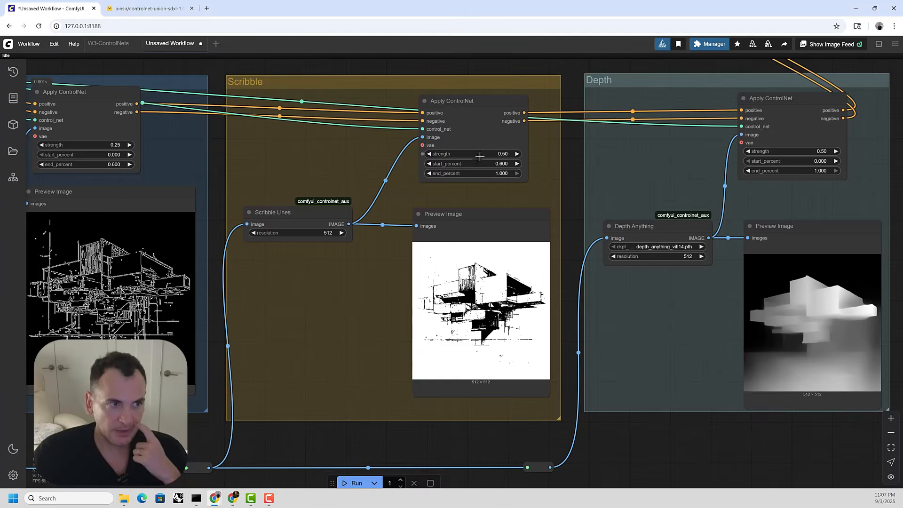
{"action": "left_click_drag", "start_coordinate": [682, 277], "coordinate": [441, 270]}
{"action": "scroll", "coordinate": [579, 148], "scroll_direction": "up", "scroll_amount": 3}
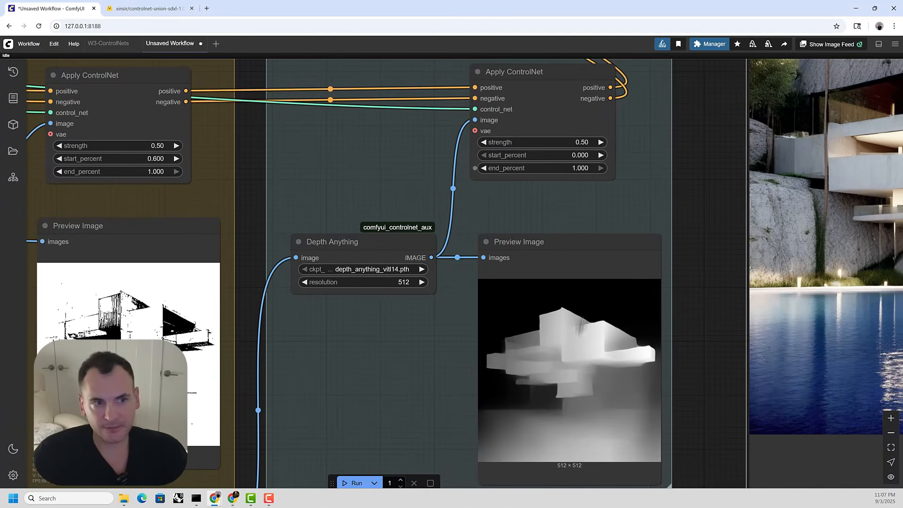
{"action": "scroll", "coordinate": [465, 301], "scroll_direction": "down", "scroll_amount": 5}
{"action": "left_click_drag", "start_coordinate": [476, 315], "coordinate": [391, 318]}
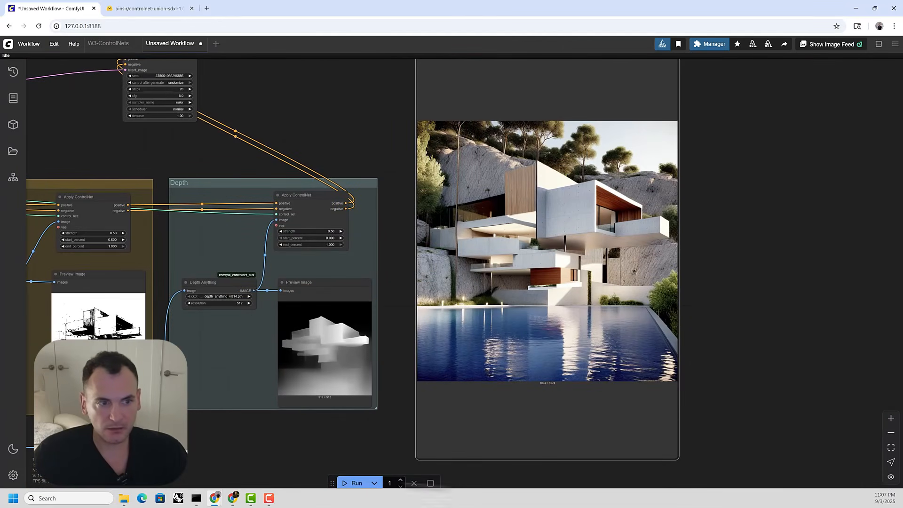
{"action": "left_click", "coordinate": [353, 483]}
{"action": "scroll", "coordinate": [494, 245], "scroll_direction": "down", "scroll_amount": 8}
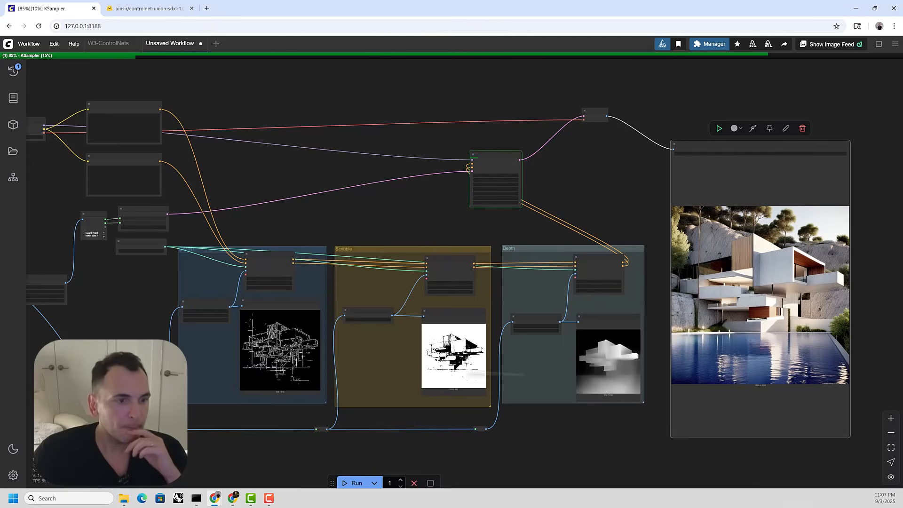
{"action": "scroll", "coordinate": [374, 324], "scroll_direction": "up", "scroll_amount": 10}
{"action": "scroll", "coordinate": [365, 317], "scroll_direction": "up", "scroll_amount": 1}
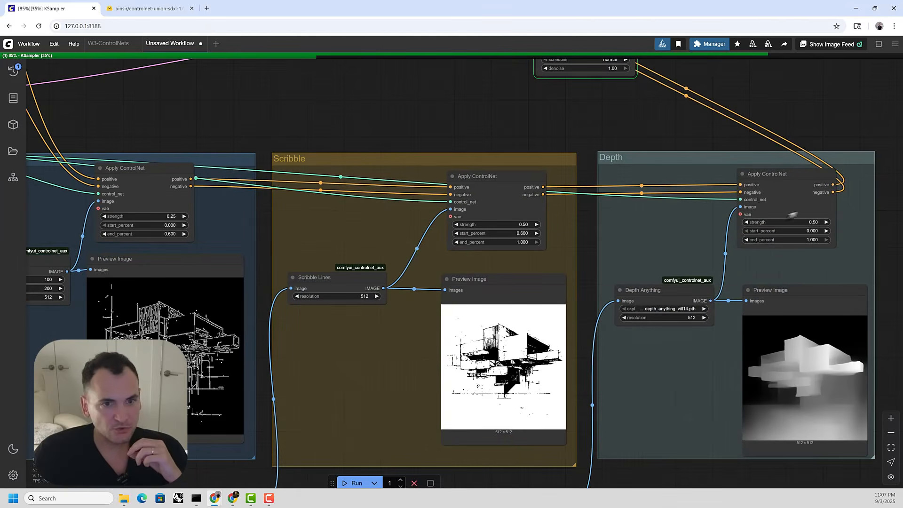
{"action": "scroll", "coordinate": [230, 230], "scroll_direction": "down", "scroll_amount": 3}
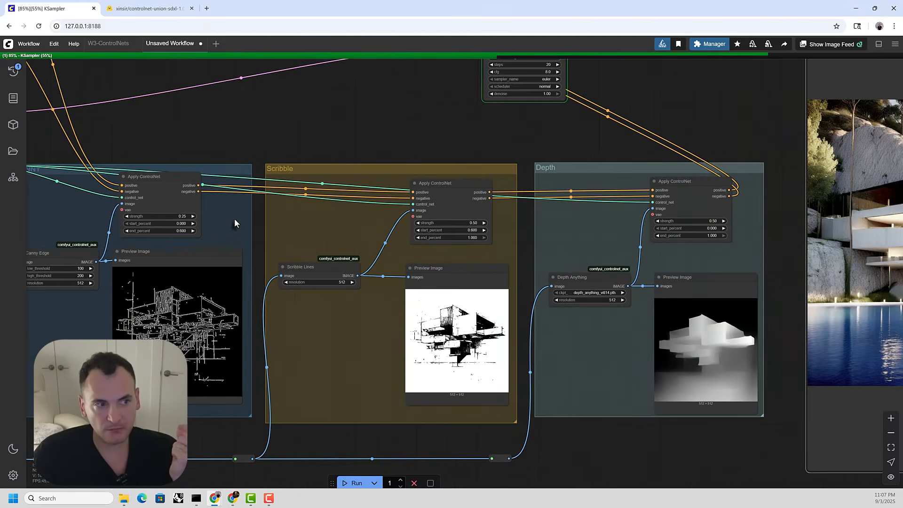
{"action": "left_click_drag", "start_coordinate": [455, 292], "coordinate": [218, 358]}
{"action": "scroll", "coordinate": [537, 342], "scroll_direction": "up", "scroll_amount": 5}
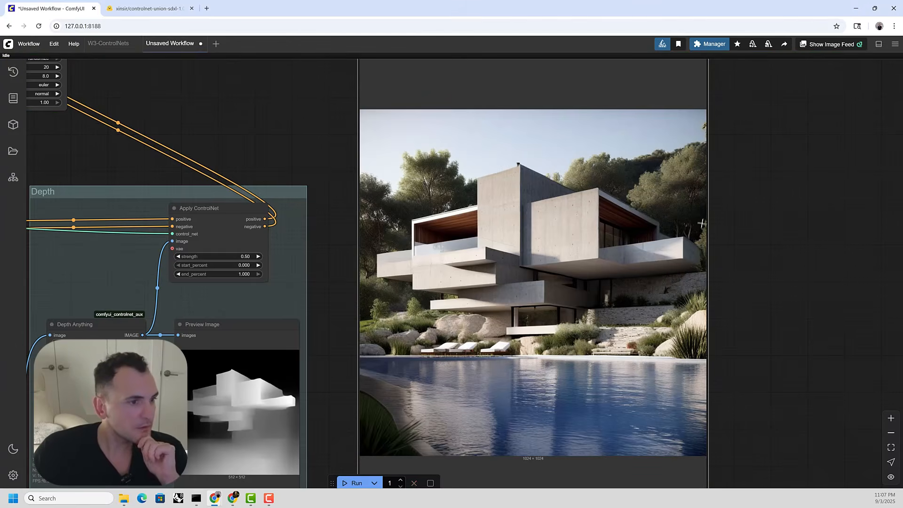
Place the Save Image node next to Load Image and compare the render with the source sketch
{"action": "scroll", "coordinate": [702, 223], "scroll_direction": "down", "scroll_amount": 10}
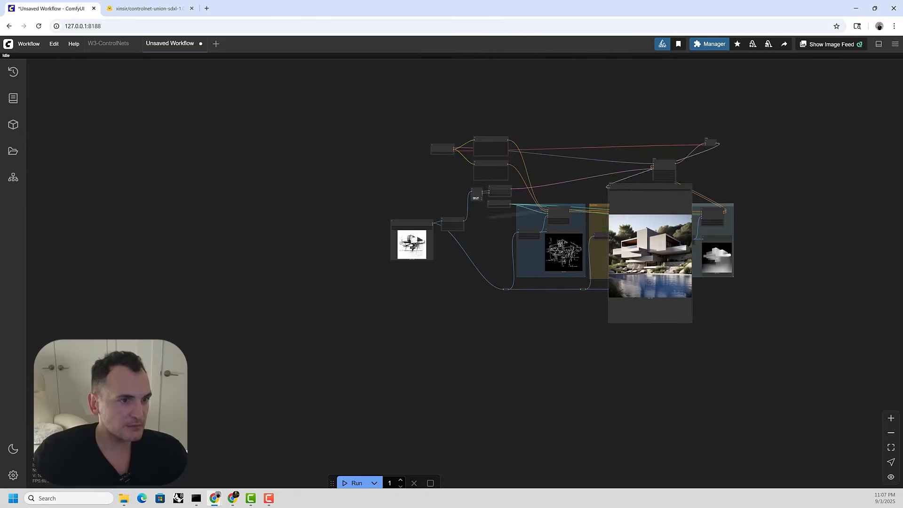
{"action": "scroll", "coordinate": [438, 217], "scroll_direction": "up", "scroll_amount": 10}
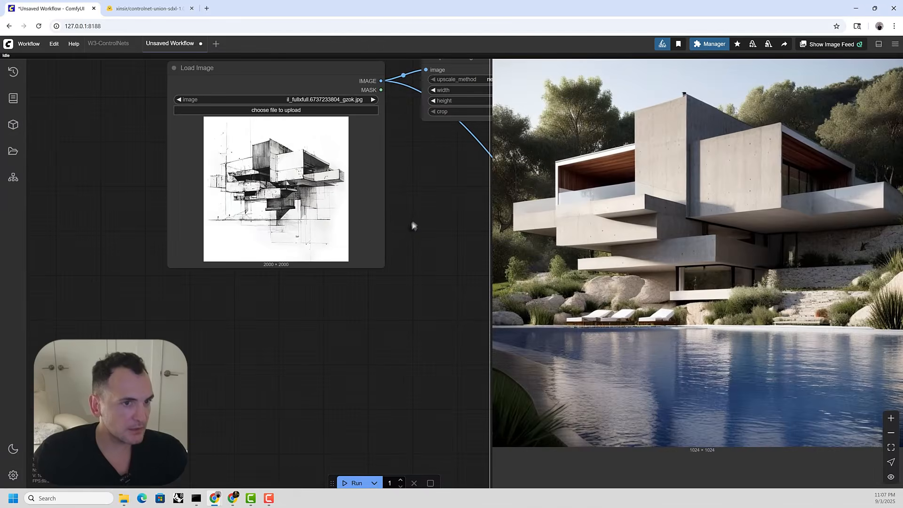
{"action": "scroll", "coordinate": [414, 226], "scroll_direction": "down", "scroll_amount": 1}
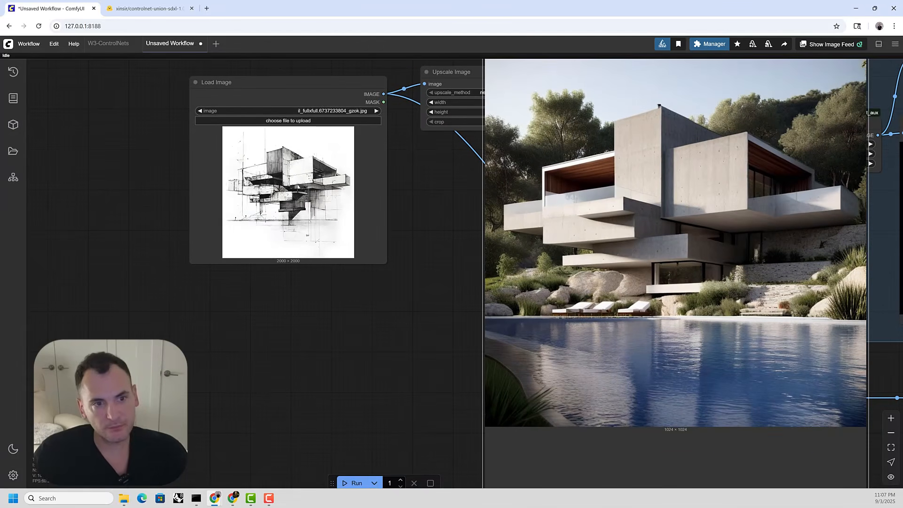
{"action": "scroll", "coordinate": [262, 219], "scroll_direction": "down", "scroll_amount": 6}
{"action": "left_click_drag", "start_coordinate": [460, 90], "coordinate": [290, 160]}
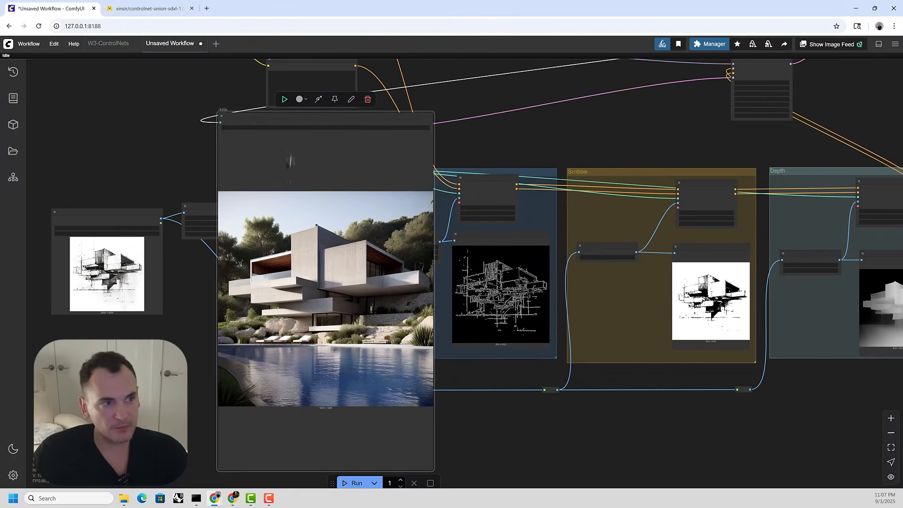
Move the Save Image node back to the far side of VAE Decode and the Depth group
{"action": "scroll", "coordinate": [290, 160], "scroll_direction": "down", "scroll_amount": 6}
{"action": "left_click_drag", "start_coordinate": [292, 197], "coordinate": [679, 111]}
{"action": "scroll", "coordinate": [654, 152], "scroll_direction": "up", "scroll_amount": 3}
{"action": "left_click_drag", "start_coordinate": [538, 148], "coordinate": [502, 201]}
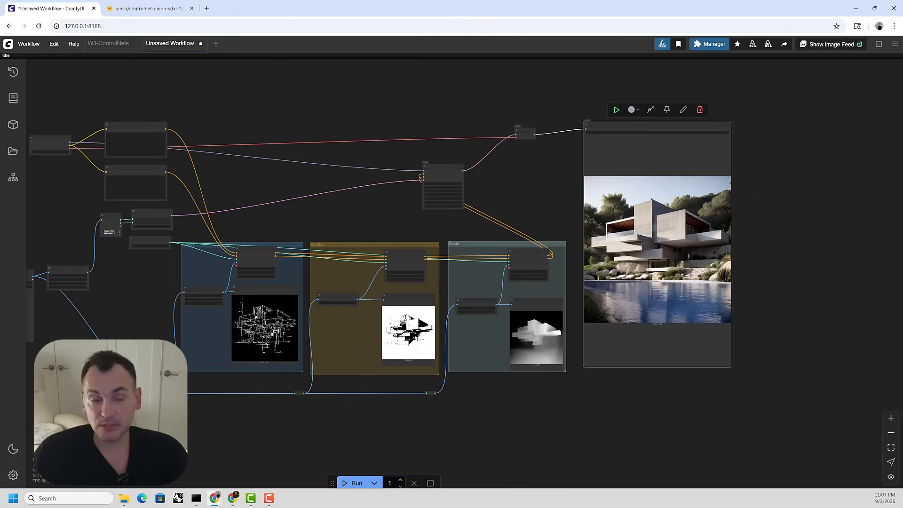
Reduce the height of the Save Image node and position it slightly above and beside VAE Decode
{"action": "left_click_drag", "start_coordinate": [723, 383], "coordinate": [594, 431]}
{"action": "scroll", "coordinate": [542, 411], "scroll_direction": "up", "scroll_amount": 12}
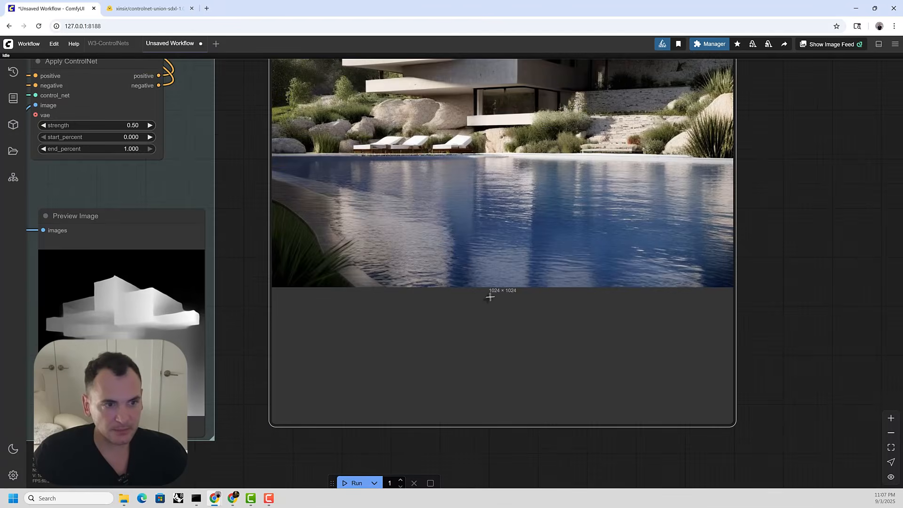
{"action": "scroll", "coordinate": [566, 355], "scroll_direction": "down", "scroll_amount": 6}
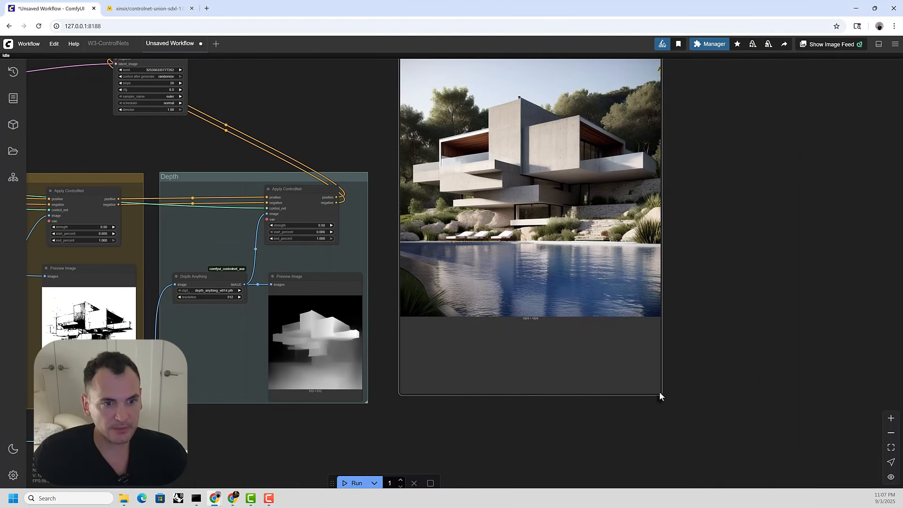
{"action": "left_click_drag", "start_coordinate": [660, 395], "coordinate": [649, 243]}
{"action": "scroll", "coordinate": [665, 395], "scroll_direction": "down", "scroll_amount": 5}
{"action": "scroll", "coordinate": [601, 141], "scroll_direction": "up", "scroll_amount": 6}
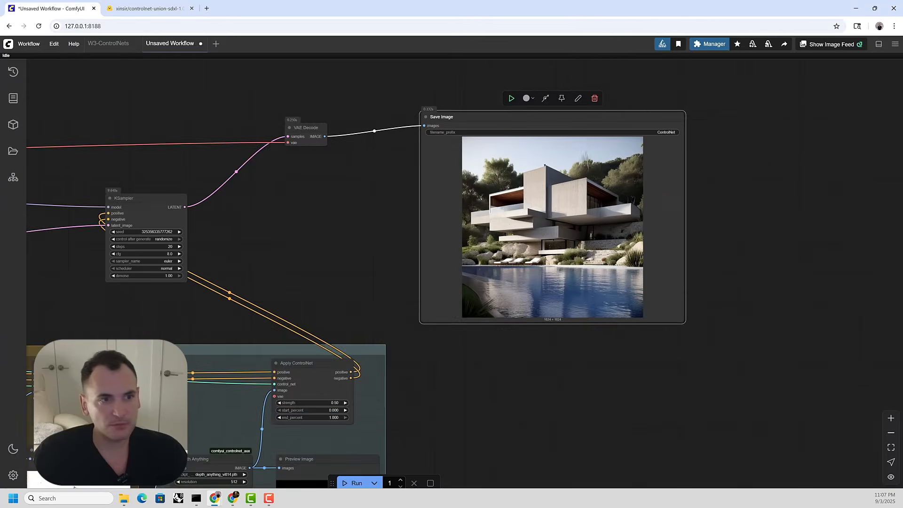
{"action": "scroll", "coordinate": [597, 141], "scroll_direction": "up", "scroll_amount": 1}
{"action": "left_click_drag", "start_coordinate": [597, 113], "coordinate": [519, 60]}
{"action": "left_click_drag", "start_coordinate": [518, 332], "coordinate": [522, 377]}
Add an Upscale Model Loader node in the empty space below the Save Image node
{"action": "left_click", "coordinate": [535, 384]}
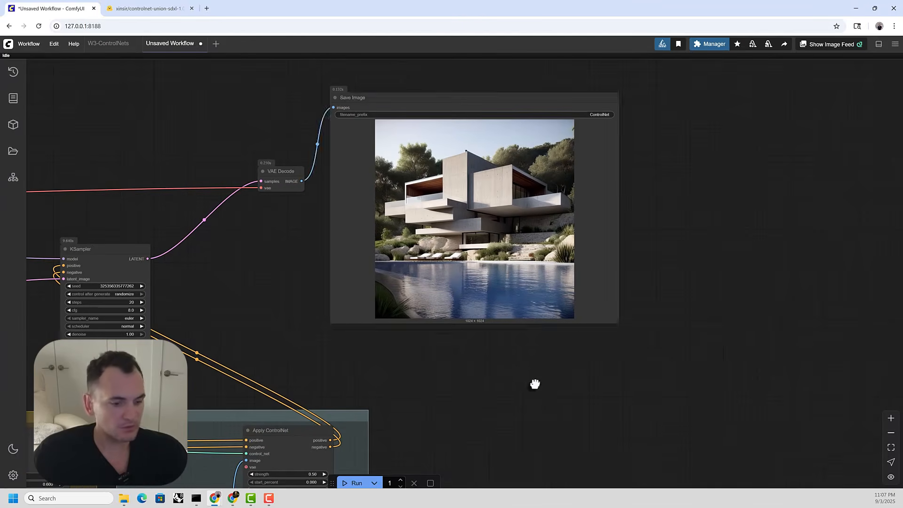
{"action": "double_click", "coordinate": [535, 384]}
{"action": "type", "text": "usca"}
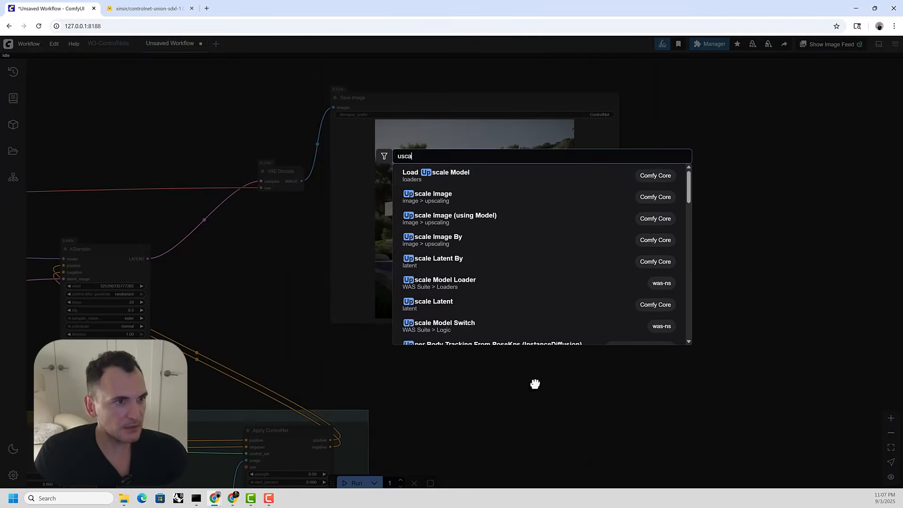
{"action": "key", "text": "BackSpace"}
{"action": "key", "text": "BackSpace"}
{"action": "key", "text": "BackSpace"}
{"action": "type", "text": "pscale"}
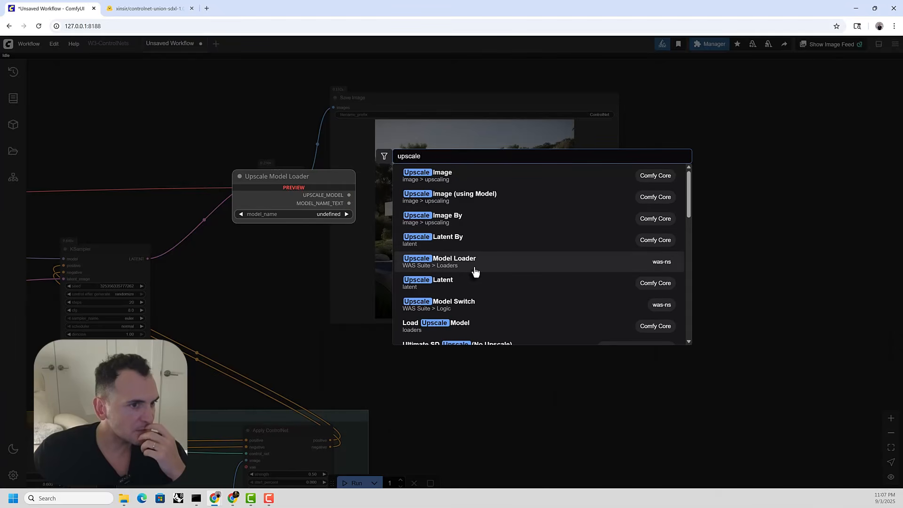
{"action": "left_click", "coordinate": [475, 271]}
{"action": "scroll", "coordinate": [565, 393], "scroll_direction": "up", "scroll_amount": 4}
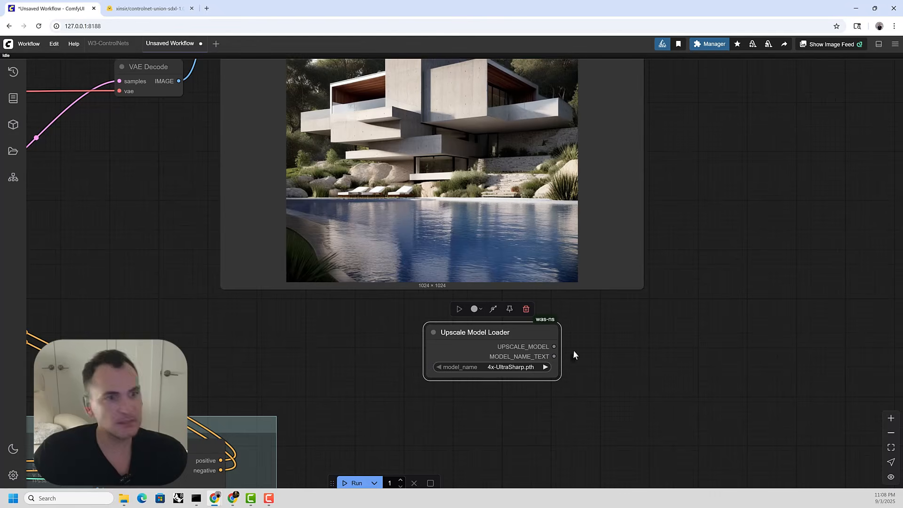
Add an Upscale Image (using Model) node beside the Upscale Model Loader
{"action": "scroll", "coordinate": [511, 359], "scroll_direction": "down", "scroll_amount": 4}
{"action": "double_click", "coordinate": [663, 357]}
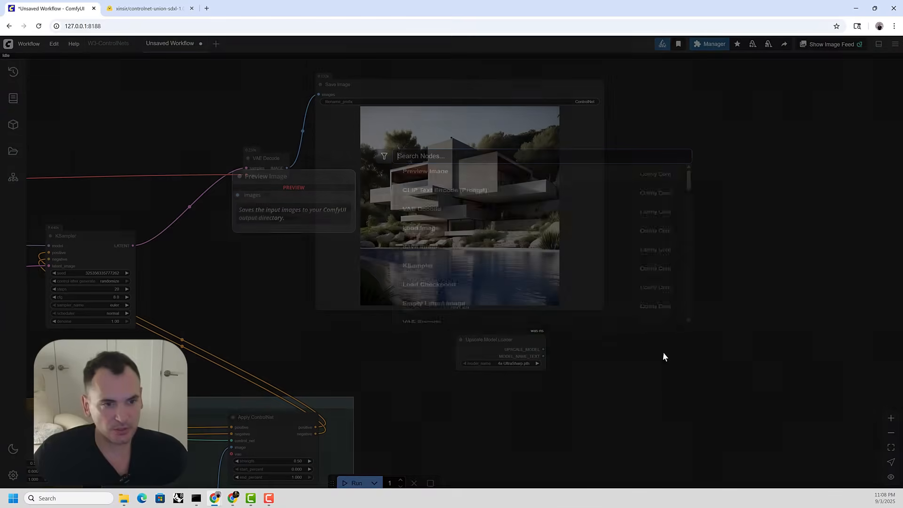
{"action": "type", "text": "upscale"}
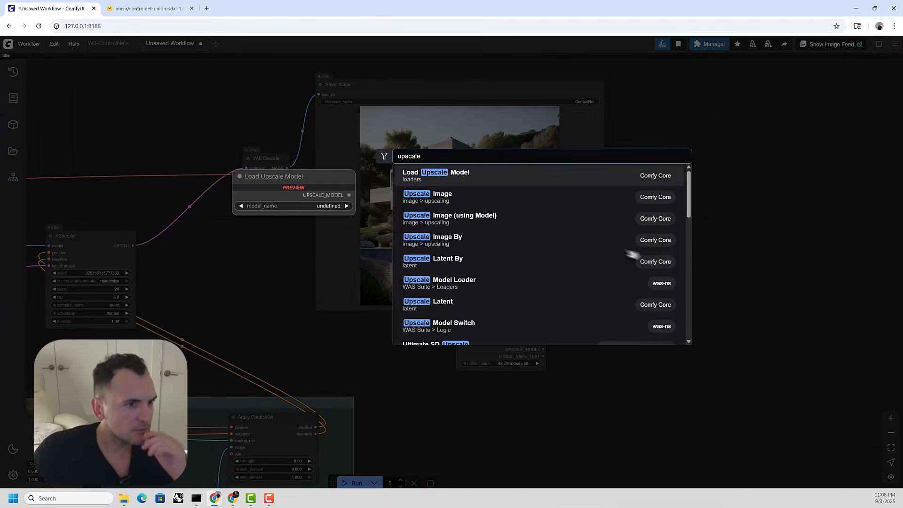
{"action": "left_click", "coordinate": [480, 226]}
{"action": "scroll", "coordinate": [630, 368], "scroll_direction": "up", "scroll_amount": 3}
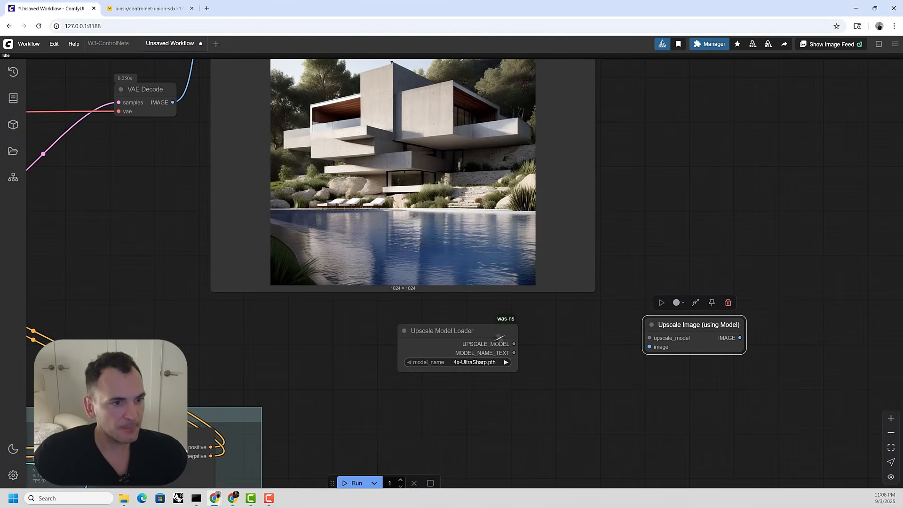
Connect the loader's UPSCALE_MODEL output and VAE Decode's IMAGE output to the matching inputs of Upscale Image (using Model)
{"action": "left_click_drag", "start_coordinate": [514, 344], "coordinate": [650, 338]}
{"action": "scroll", "coordinate": [679, 332], "scroll_direction": "down", "scroll_amount": 2}
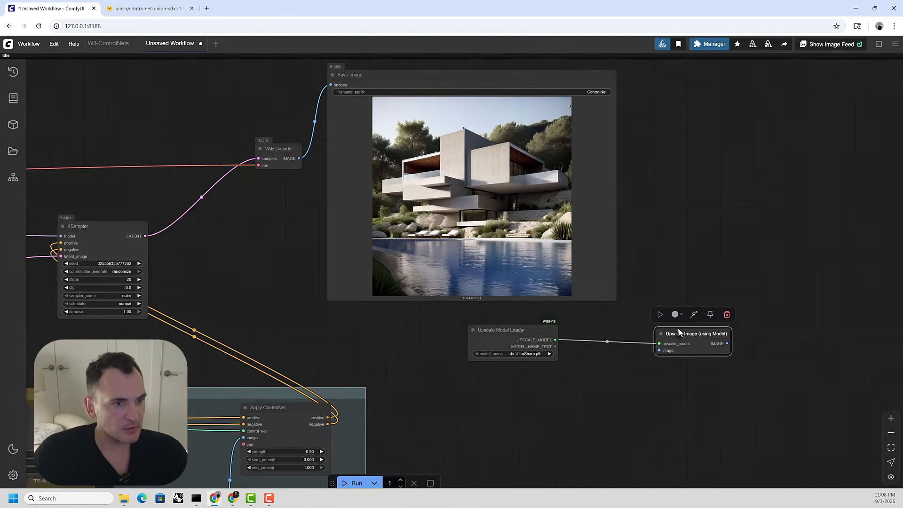
{"action": "scroll", "coordinate": [679, 332], "scroll_direction": "up", "scroll_amount": 1}
{"action": "left_click_drag", "start_coordinate": [331, 175], "coordinate": [645, 350]}
Add an Upscale Image By node and position it just below Upscale Image (using Model)
{"action": "double_click", "coordinate": [629, 395]}
{"action": "type", "text": "up"}
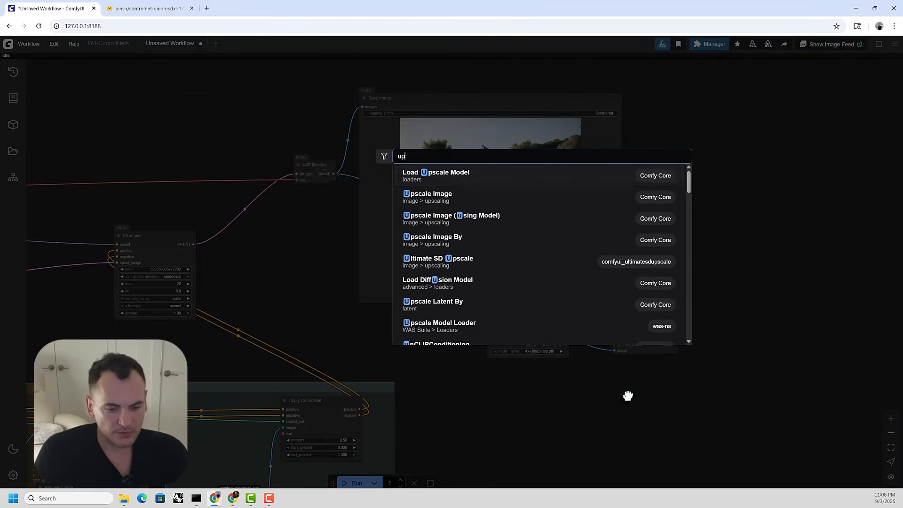
{"action": "type", "text": "scale image by"}
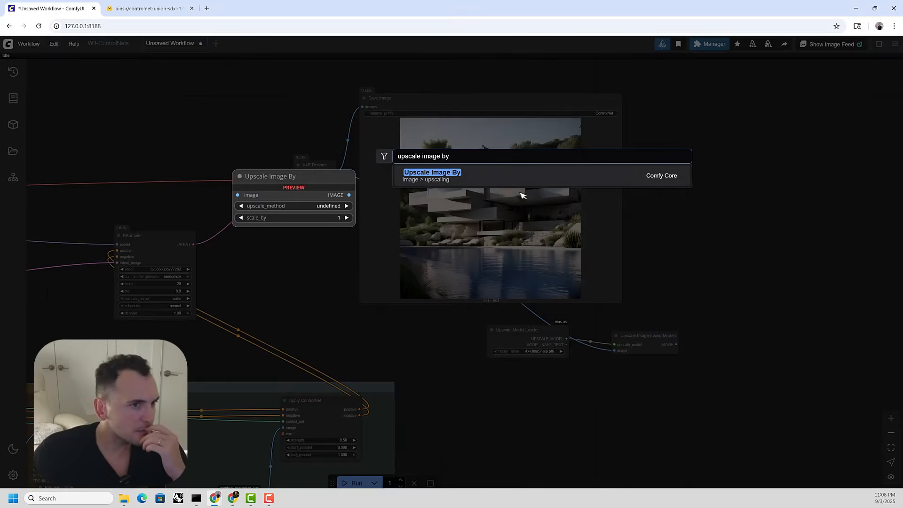
{"action": "key", "text": "ctrl+a"}
{"action": "key", "text": "BackSpace"}
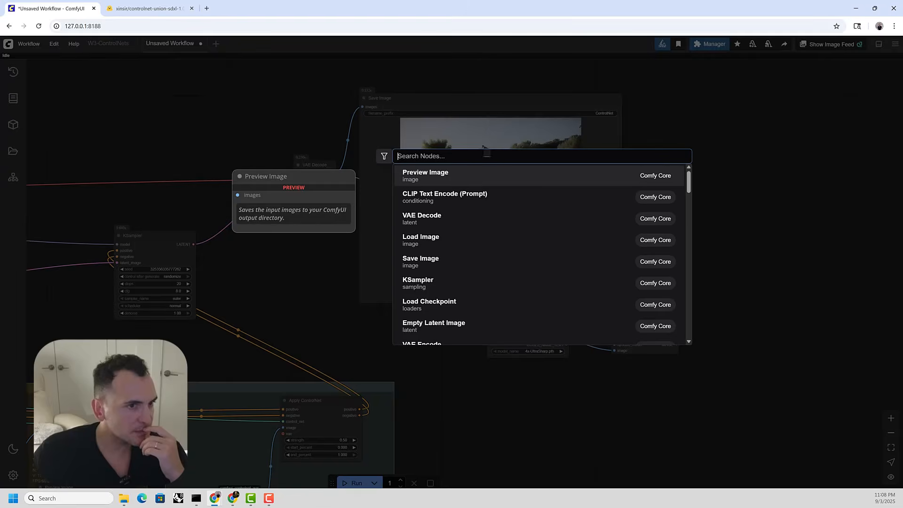
{"action": "type", "text": "upscale umage"}
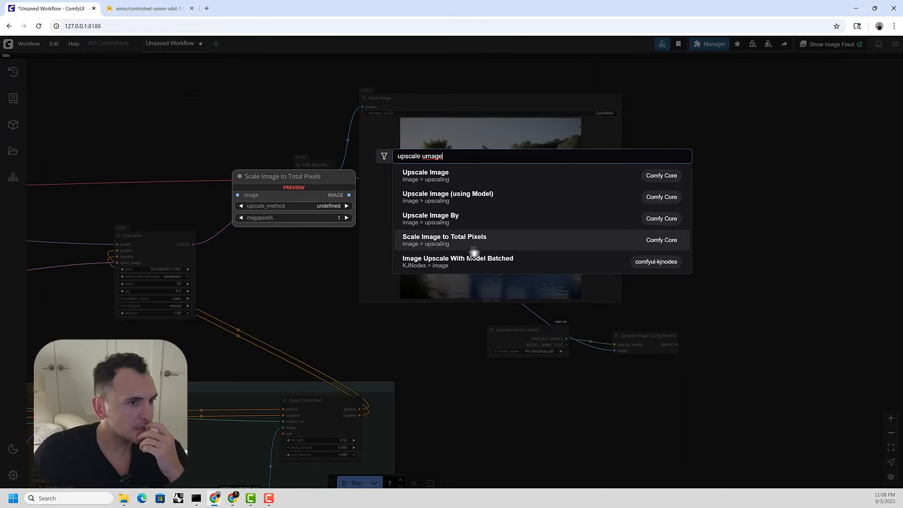
{"action": "left_click", "coordinate": [453, 221]}
{"action": "scroll", "coordinate": [658, 404], "scroll_direction": "up", "scroll_amount": 5}
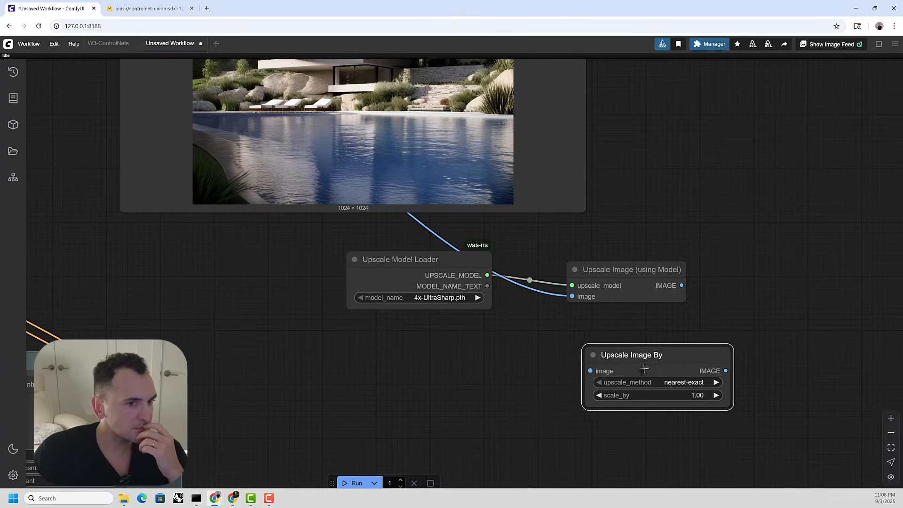
{"action": "left_click_drag", "start_coordinate": [642, 368], "coordinate": [640, 362]}
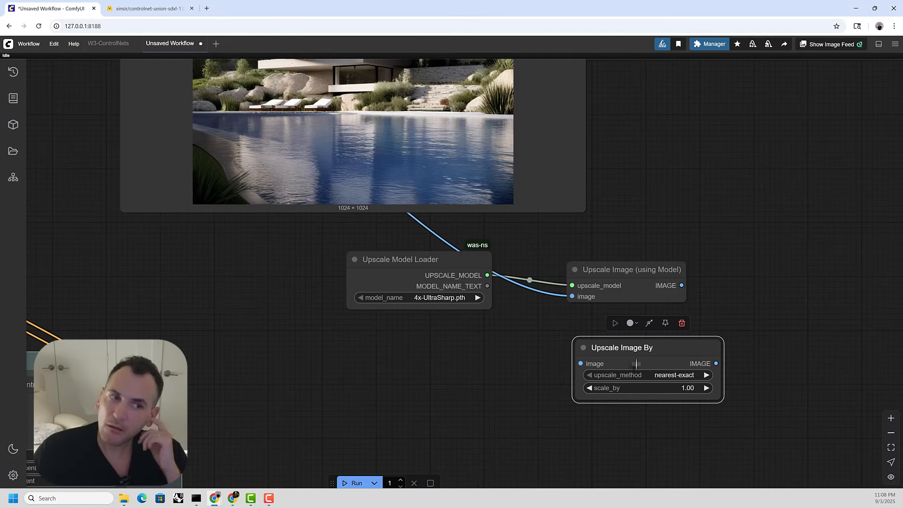
Shift the Upscale Model Loader node slightly closer to Upscale Image (using Model)
{"action": "left_click_drag", "start_coordinate": [416, 264], "coordinate": [423, 262]}
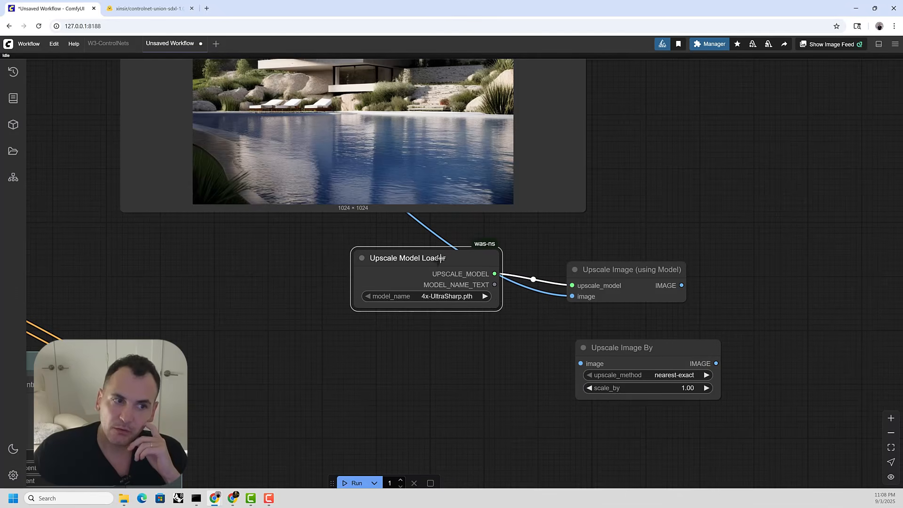
{"action": "scroll", "coordinate": [654, 321], "scroll_direction": "down", "scroll_amount": 6}
{"action": "scroll", "coordinate": [517, 231], "scroll_direction": "up", "scroll_amount": 4}
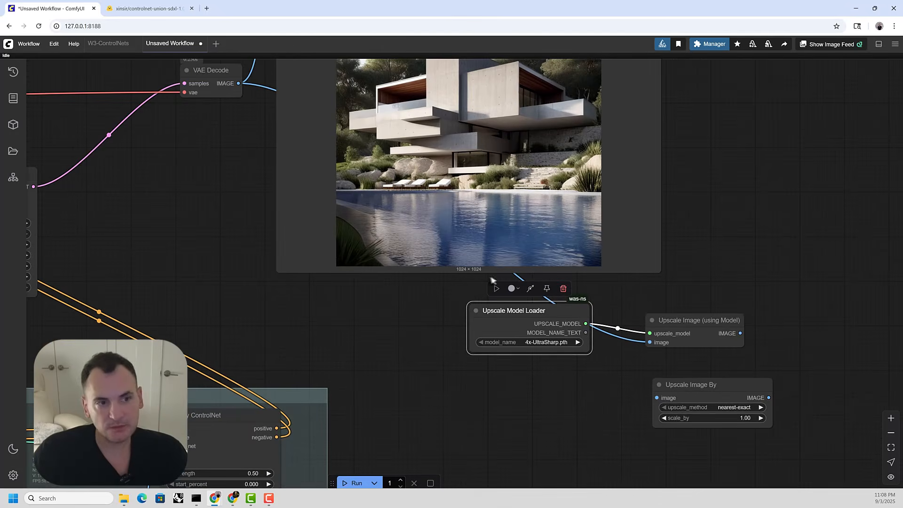
Move the Save Image node further away from VAE Decode to free space between them
{"action": "scroll", "coordinate": [544, 256], "scroll_direction": "down", "scroll_amount": 3}
{"action": "left_click_drag", "start_coordinate": [658, 257], "coordinate": [615, 290]}
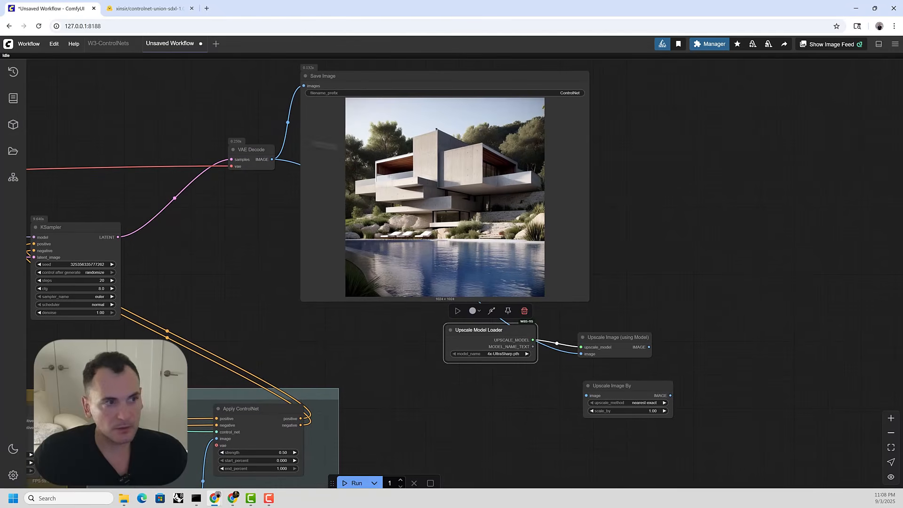
{"action": "left_click_drag", "start_coordinate": [425, 87], "coordinate": [495, 87]}
Add a Preview Image node, place it beside VAE Decode and connect VAE Decode's IMAGE output to it
{"action": "double_click", "coordinate": [779, 188]}
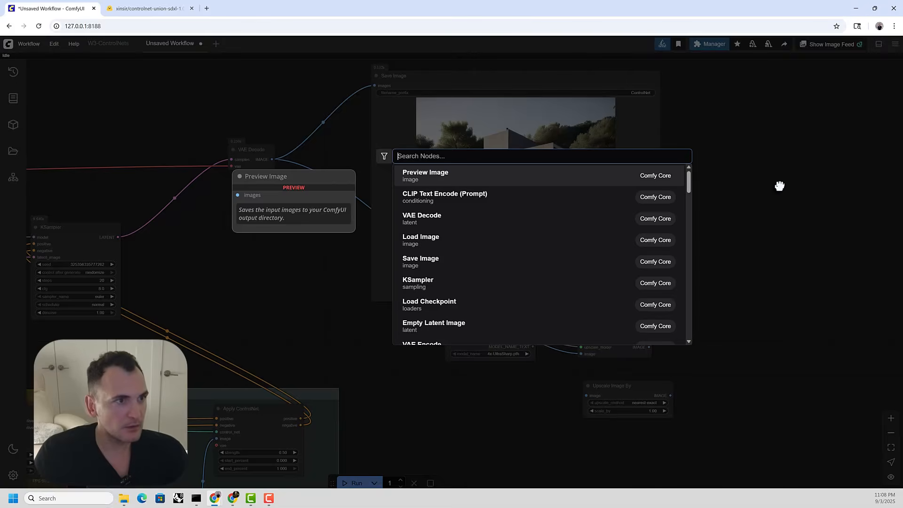
{"action": "type", "text": "s"}
{"action": "key", "text": "BackSpace"}
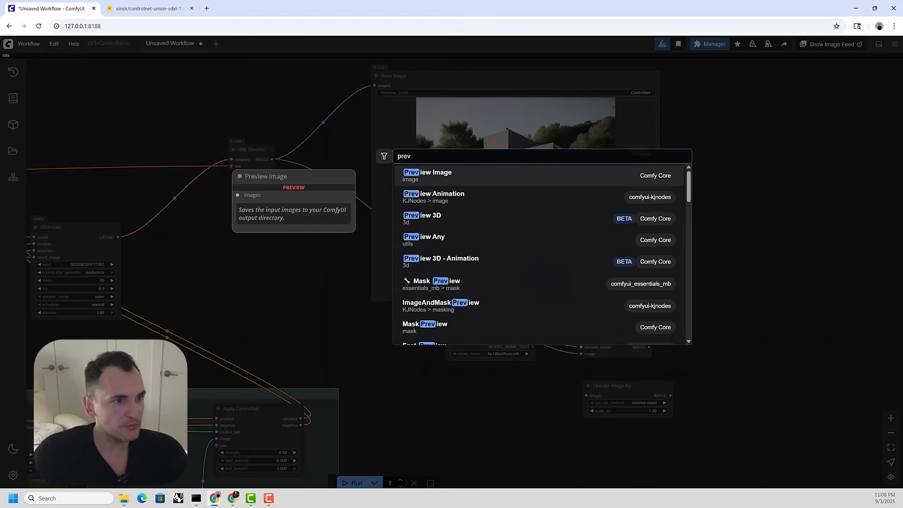
{"action": "left_click", "coordinate": [444, 178]}
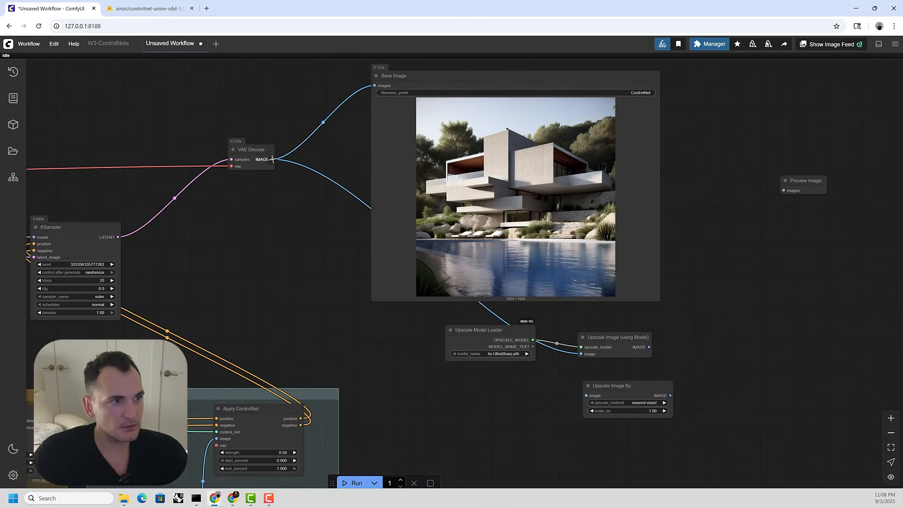
{"action": "left_click_drag", "start_coordinate": [272, 159], "coordinate": [360, 115]}
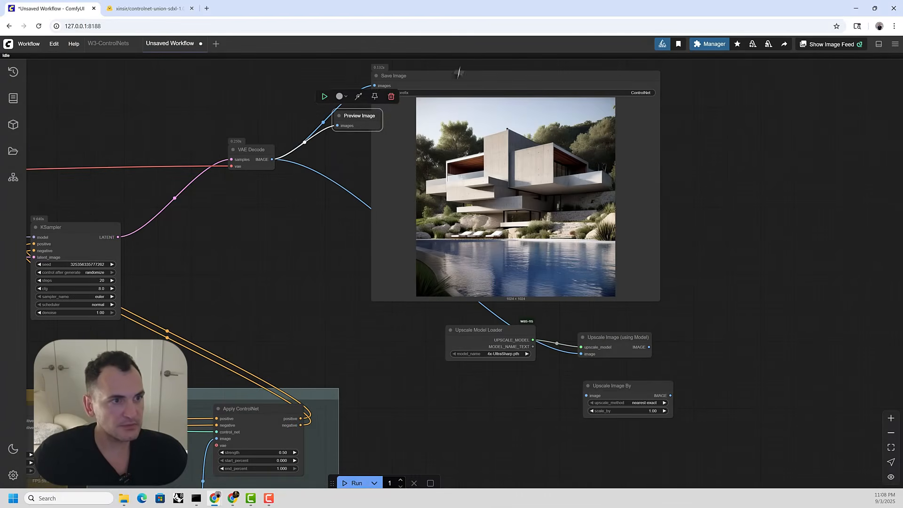
Move Save Image past the upscale nodes and feed it from the IMAGE output of Upscale Image (using Model)
{"action": "left_click_drag", "start_coordinate": [494, 69], "coordinate": [755, 186]}
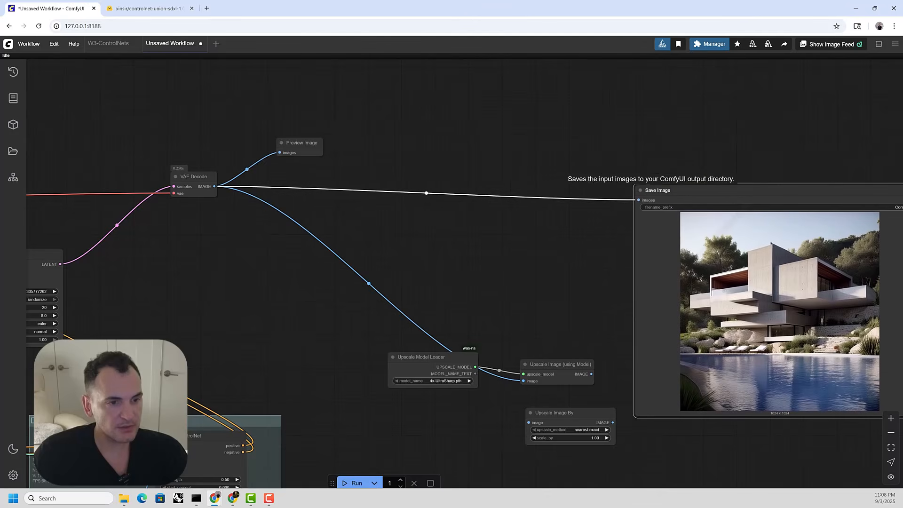
{"action": "left_click_drag", "start_coordinate": [591, 374], "coordinate": [658, 226]}
{"action": "scroll", "coordinate": [508, 200], "scroll_direction": "down", "scroll_amount": 3}
{"action": "scroll", "coordinate": [567, 376], "scroll_direction": "up", "scroll_amount": 5}
Shift Upscale Image By below the Upscale Model Loader and raise Upscale Image (using Model) slightly
{"action": "left_click_drag", "start_coordinate": [552, 359], "coordinate": [472, 359]}
{"action": "scroll", "coordinate": [652, 212], "scroll_direction": "down", "scroll_amount": 2}
{"action": "left_click_drag", "start_coordinate": [557, 281], "coordinate": [560, 255]}
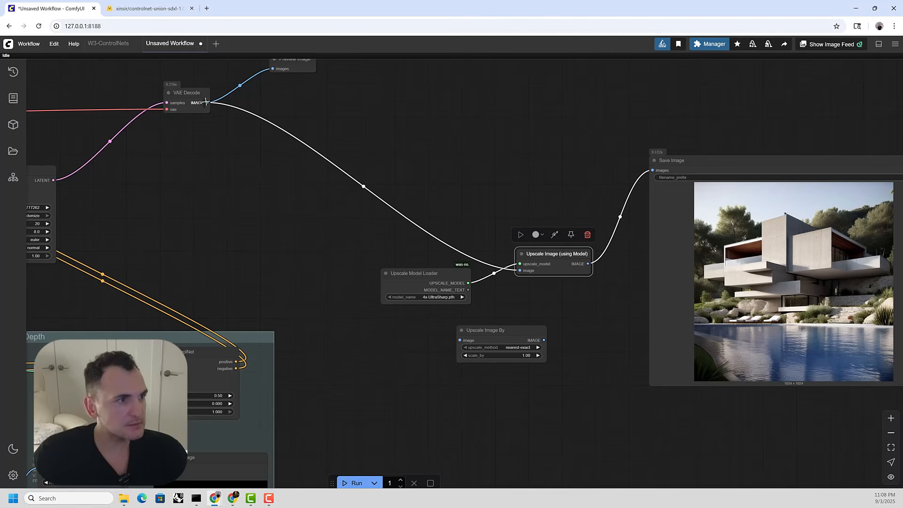
Connect VAE Decode's IMAGE output to Upscale Image By and set its scale_by to 4.00
{"action": "left_click_drag", "start_coordinate": [206, 102], "coordinate": [460, 340]}
{"action": "scroll", "coordinate": [460, 340], "scroll_direction": "down", "scroll_amount": 2}
{"action": "scroll", "coordinate": [505, 351], "scroll_direction": "up", "scroll_amount": 4}
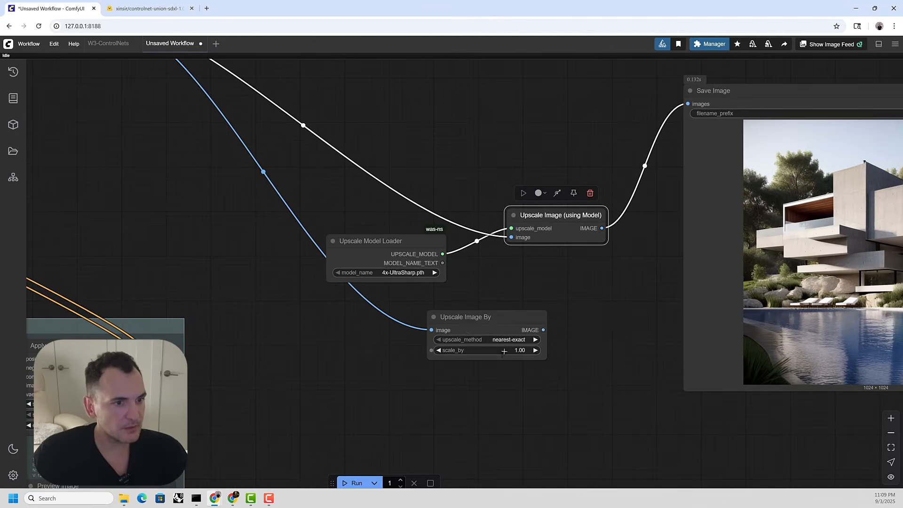
{"action": "scroll", "coordinate": [424, 282], "scroll_direction": "down", "scroll_amount": 3}
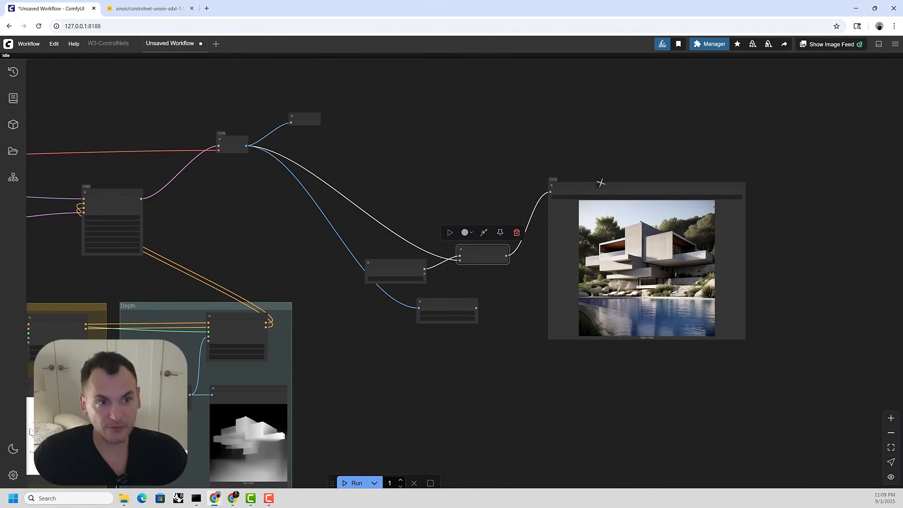
Raise the existing Save Image node and add a second Save Image node below it, fed by Upscale Image By's IMAGE output
{"action": "left_click_drag", "start_coordinate": [602, 183], "coordinate": [598, 126]}
{"action": "scroll", "coordinate": [566, 331], "scroll_direction": "up", "scroll_amount": 5}
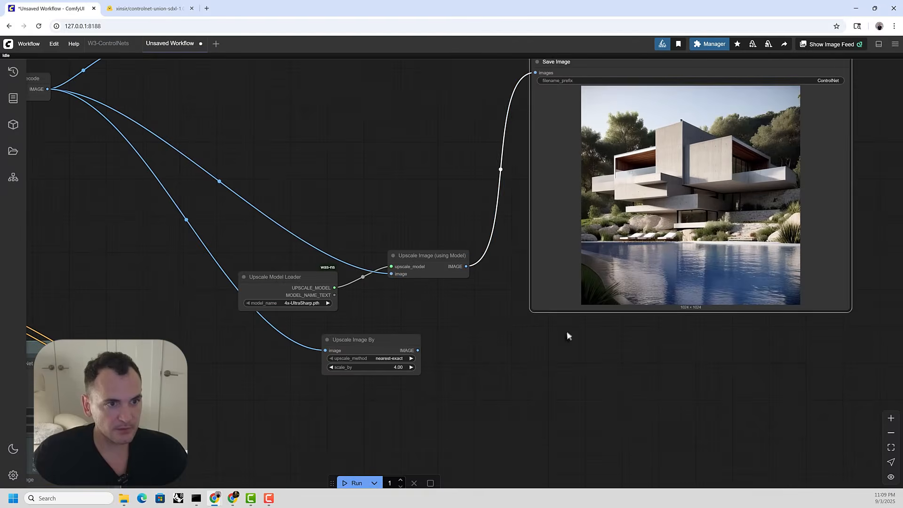
{"action": "double_click", "coordinate": [559, 367]}
{"action": "type", "text": "sca"}
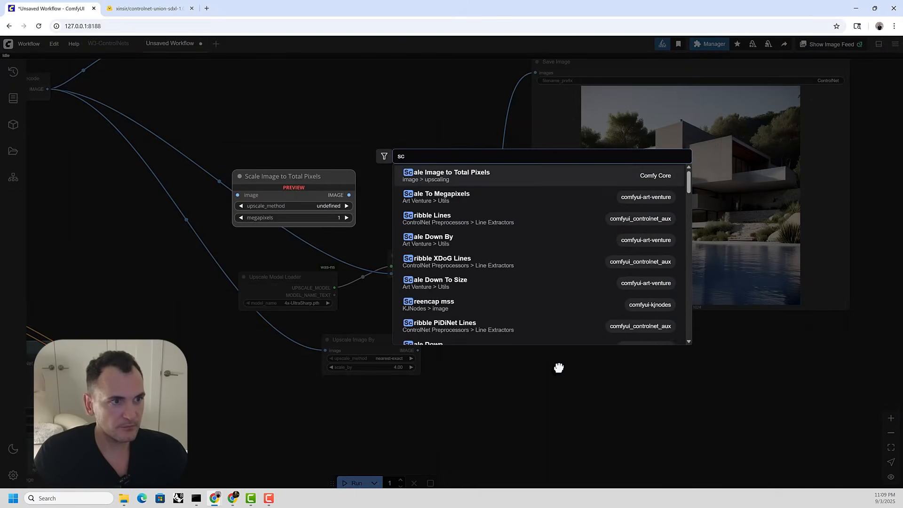
{"action": "key", "text": "BackSpace"}
{"action": "key", "text": "BackSpace"}
{"action": "type", "text": "ave"}
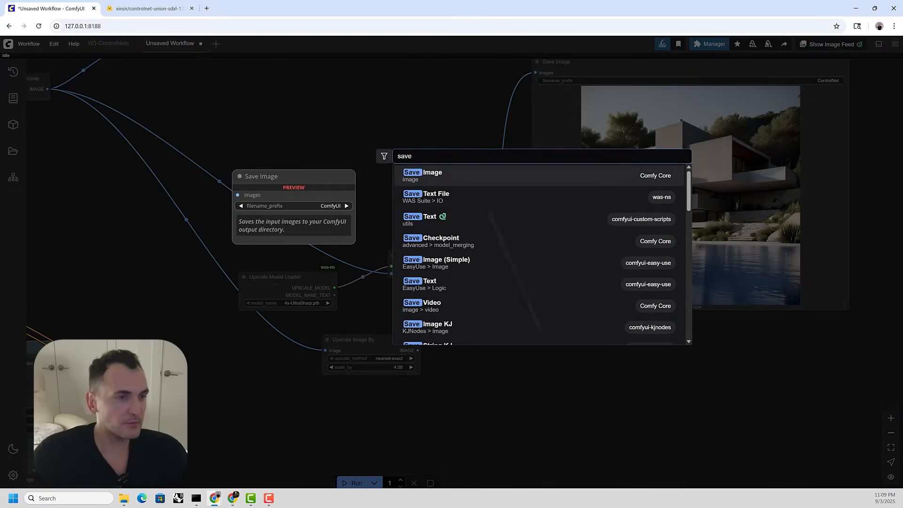
{"action": "left_click", "coordinate": [447, 181]}
{"action": "scroll", "coordinate": [541, 286], "scroll_direction": "down", "scroll_amount": 1}
{"action": "left_click_drag", "start_coordinate": [429, 345], "coordinate": [562, 365]}
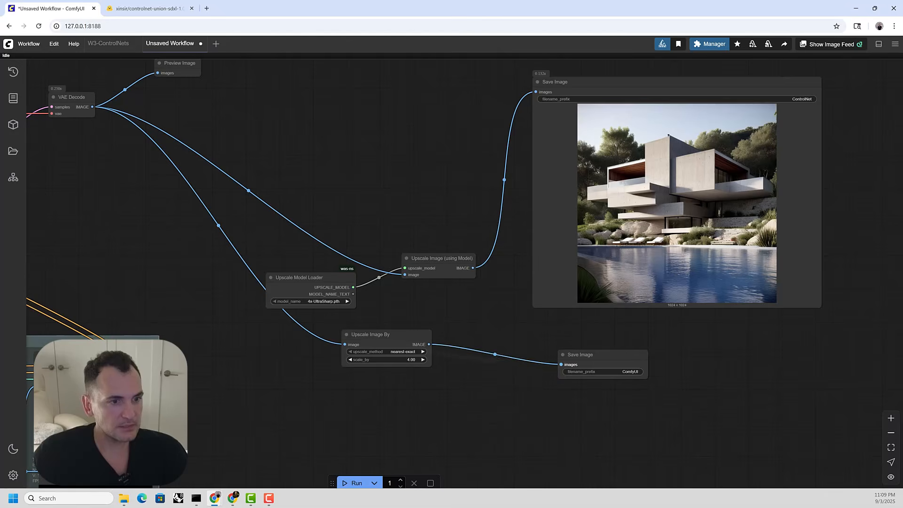
Tidy the positions of Upscale Image By, Upscale Model Loader and the second Save Image node
{"action": "left_click_drag", "start_coordinate": [383, 335], "coordinate": [426, 343]}
{"action": "left_click_drag", "start_coordinate": [301, 277], "coordinate": [308, 253]}
{"action": "left_click_drag", "start_coordinate": [600, 358], "coordinate": [572, 353]}
Review the whole workflow, from the sketch input and the ControlNet groups' settings through to the two upscaling branches
{"action": "scroll", "coordinate": [579, 292], "scroll_direction": "down", "scroll_amount": 7}
{"action": "left_click_drag", "start_coordinate": [455, 314], "coordinate": [669, 286]}
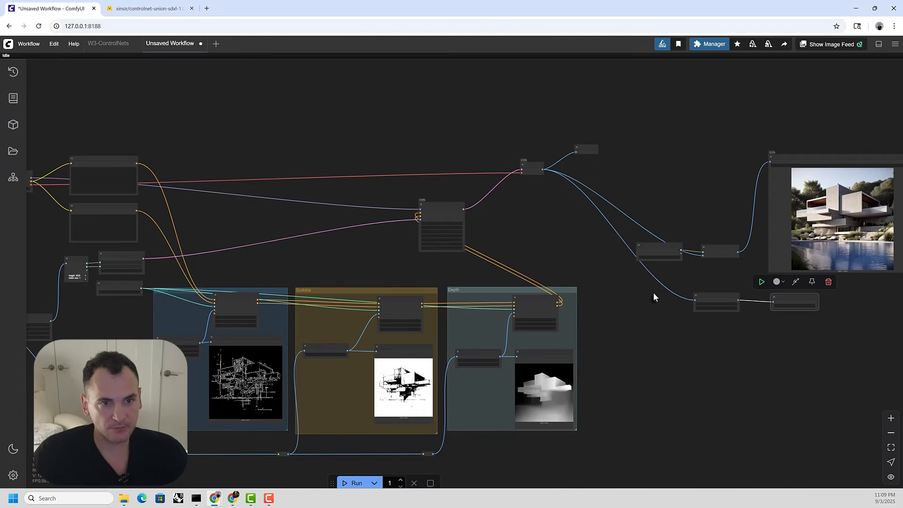
{"action": "scroll", "coordinate": [654, 292], "scroll_direction": "down", "scroll_amount": 3}
{"action": "scroll", "coordinate": [794, 266], "scroll_direction": "up", "scroll_amount": 6}
{"action": "scroll", "coordinate": [784, 212], "scroll_direction": "down", "scroll_amount": 5}
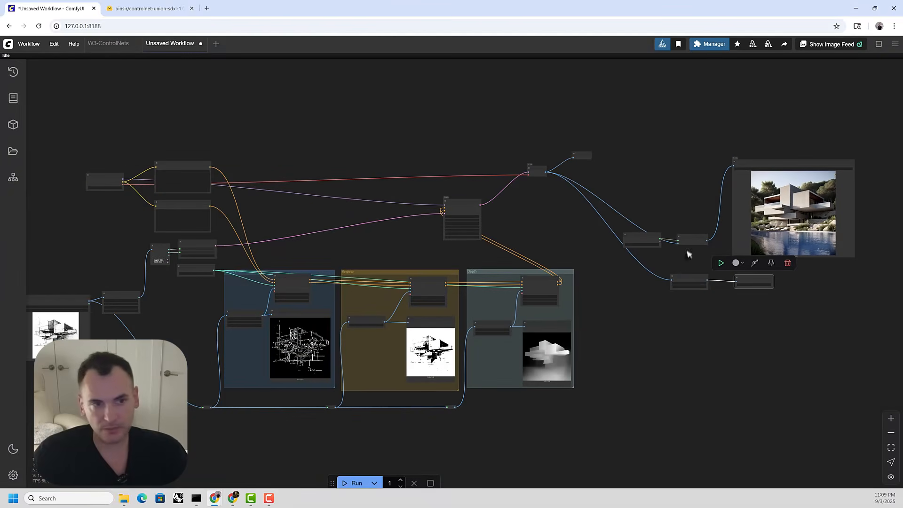
{"action": "scroll", "coordinate": [764, 284], "scroll_direction": "up", "scroll_amount": 10}
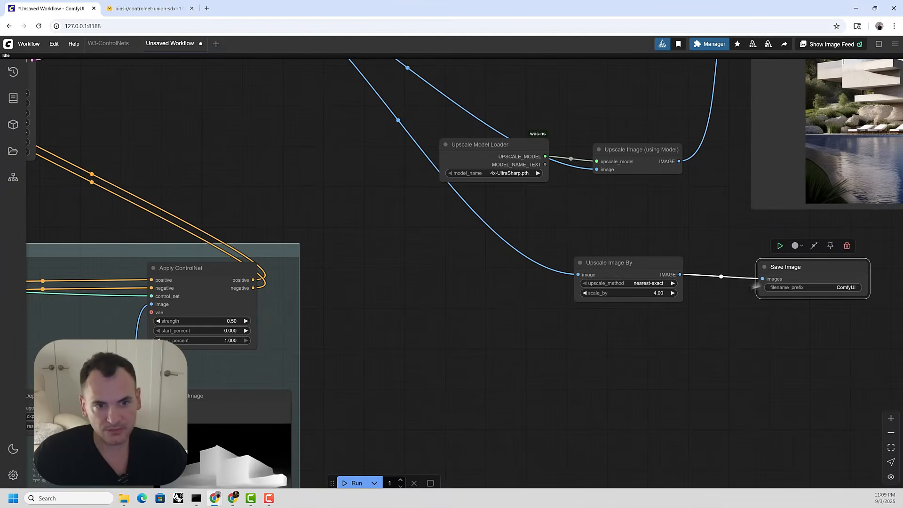
{"action": "scroll", "coordinate": [800, 263], "scroll_direction": "down", "scroll_amount": 8}
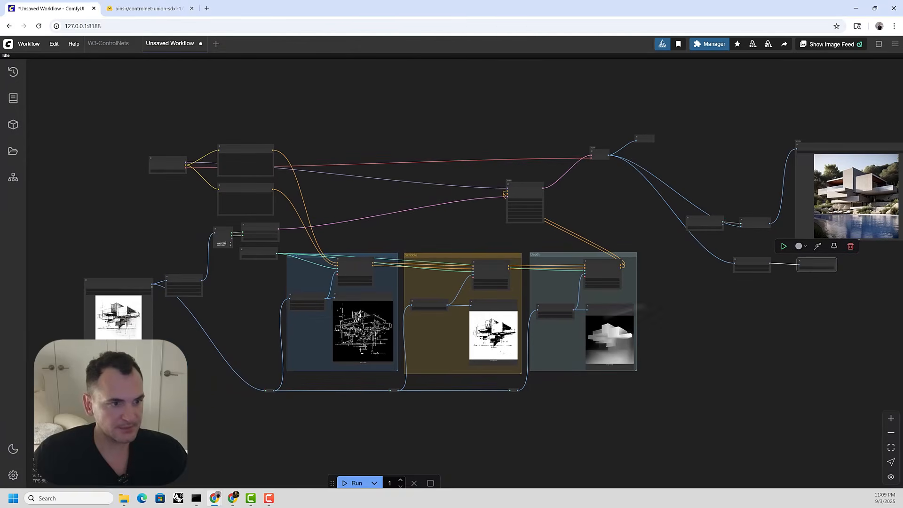
{"action": "scroll", "coordinate": [155, 275], "scroll_direction": "up", "scroll_amount": 4}
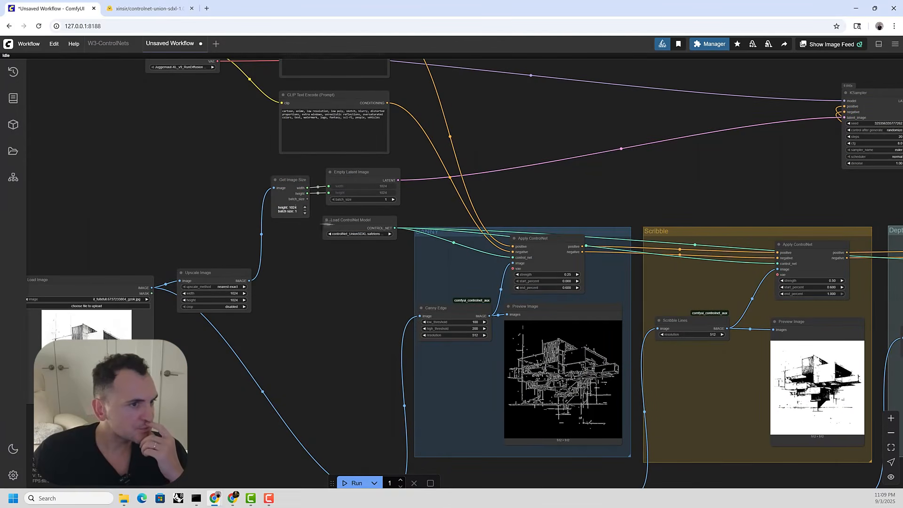
{"action": "scroll", "coordinate": [298, 230], "scroll_direction": "down", "scroll_amount": 4}
{"action": "left_click_drag", "start_coordinate": [780, 303], "coordinate": [632, 295]}
{"action": "scroll", "coordinate": [632, 295], "scroll_direction": "up", "scroll_amount": 7}
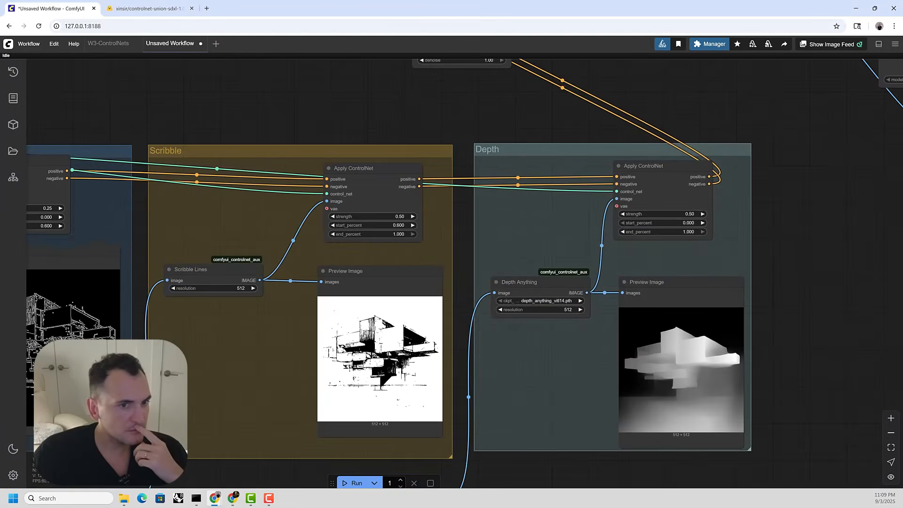
{"action": "scroll", "coordinate": [474, 236], "scroll_direction": "down", "scroll_amount": 5}
{"action": "left_click_drag", "start_coordinate": [885, 107], "coordinate": [658, 134]}
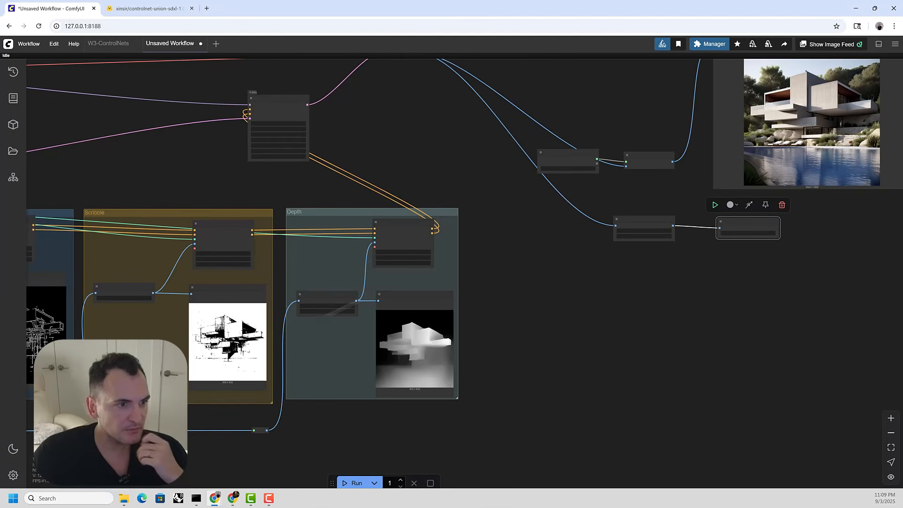
Set the strength of the Depth group's Apply ControlNet node to 0.75
{"action": "scroll", "coordinate": [480, 246], "scroll_direction": "up", "scroll_amount": 5}
{"action": "scroll", "coordinate": [538, 264], "scroll_direction": "up", "scroll_amount": 5}
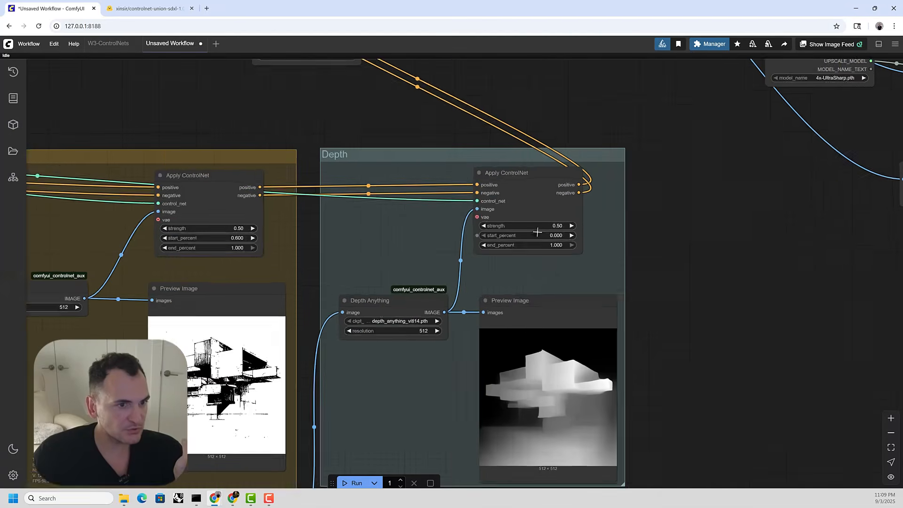
{"action": "left_click", "coordinate": [540, 221]}
{"action": "key", "text": "BackSpace"}
{"action": "key", "text": "Escape"}
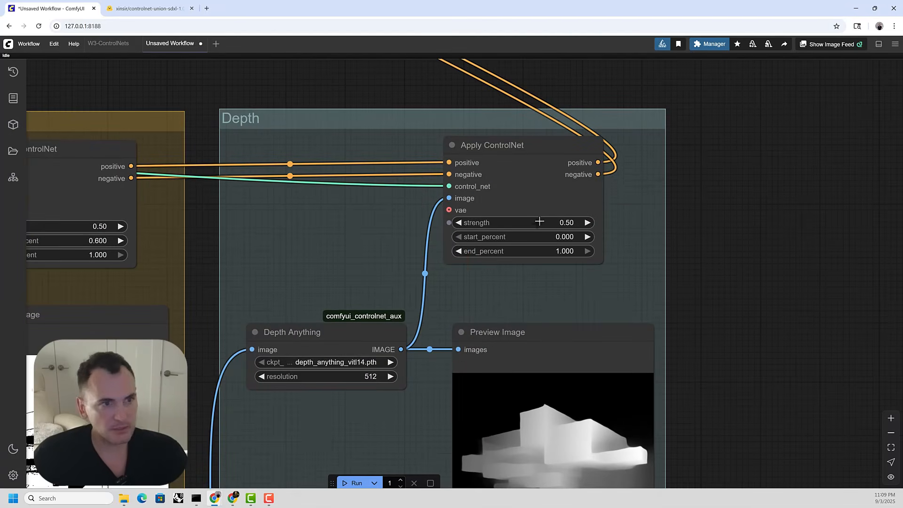
Set the end_percent of the canny group's Apply ControlNet node to 0.4
{"action": "scroll", "coordinate": [597, 237], "scroll_direction": "down", "scroll_amount": 3}
{"action": "left_click_drag", "start_coordinate": [671, 242], "coordinate": [794, 228]}
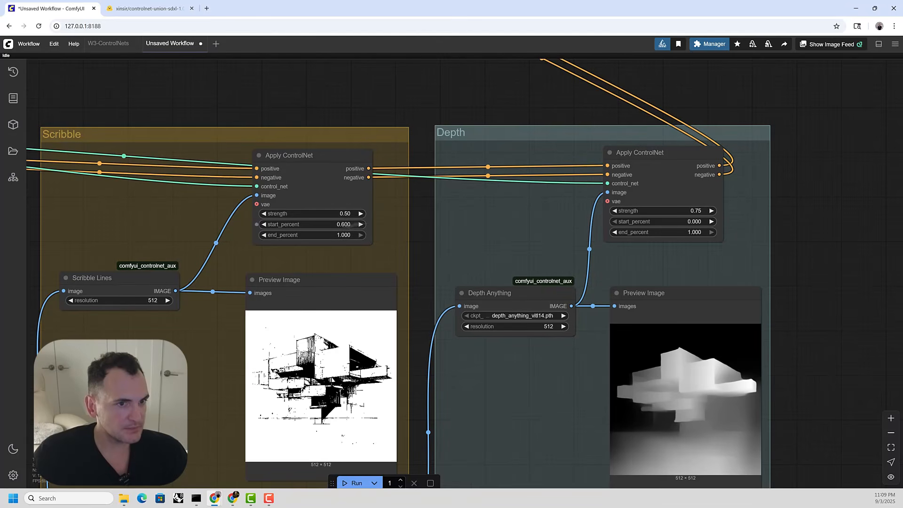
{"action": "left_click_drag", "start_coordinate": [333, 196], "coordinate": [557, 161]}
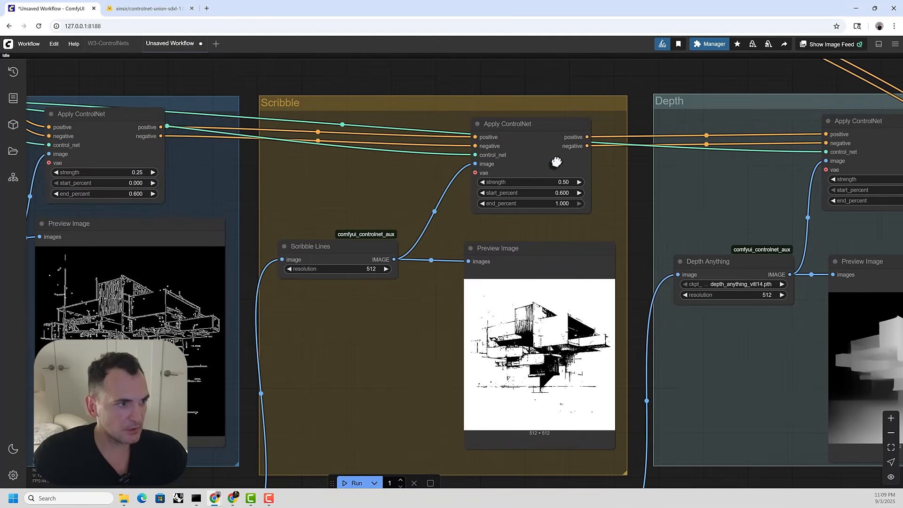
{"action": "left_click", "coordinate": [133, 195]}
{"action": "type", "text": "0.4"}
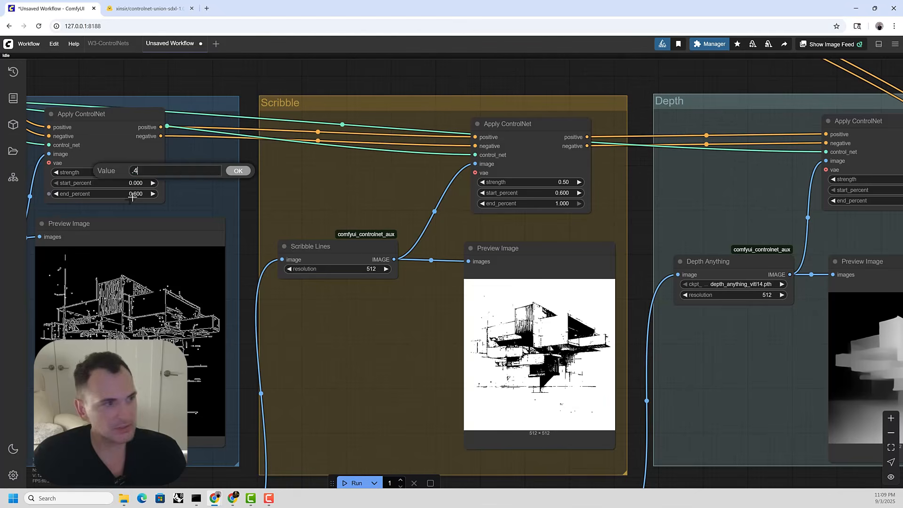
{"action": "key", "text": "Return"}
Set the start_percent of the Scribble group's Apply ControlNet node to 0.2
{"action": "left_click", "coordinate": [549, 204]}
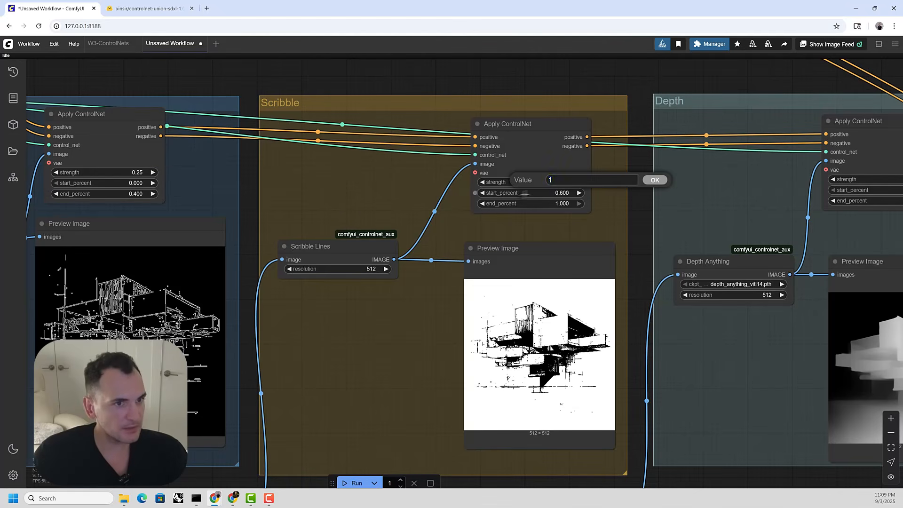
{"action": "left_click", "coordinate": [537, 193]}
{"action": "type", "text": "0.2"}
{"action": "key", "text": "Return"}
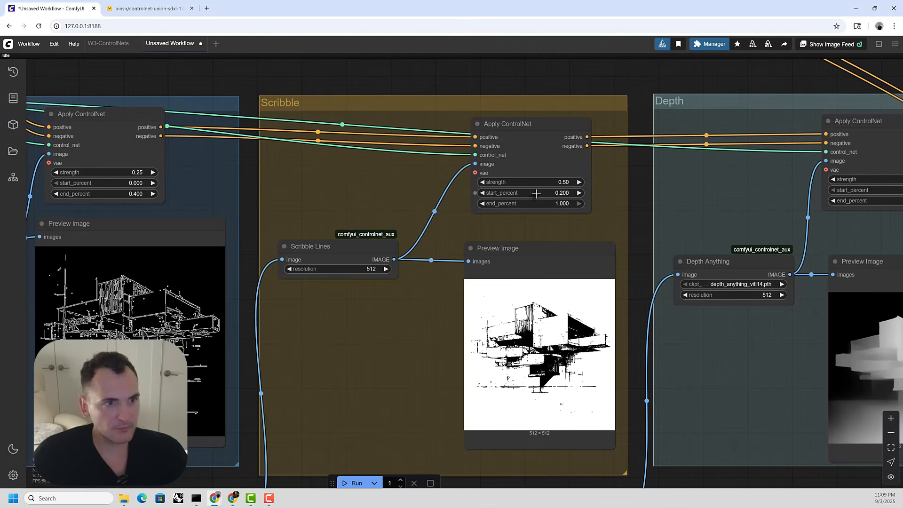
Run the workflow and follow its progress from the ControlNet groups to the upscaling branches
{"action": "left_click", "coordinate": [352, 484]}
{"action": "scroll", "coordinate": [372, 279], "scroll_direction": "down", "scroll_amount": 5}
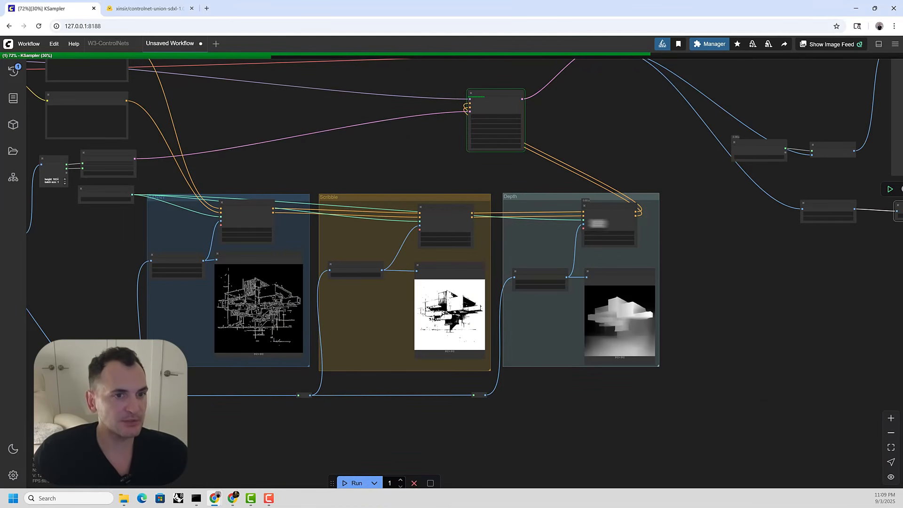
{"action": "left_click_drag", "start_coordinate": [694, 208], "coordinate": [444, 278]}
{"action": "scroll", "coordinate": [577, 226], "scroll_direction": "down", "scroll_amount": 3}
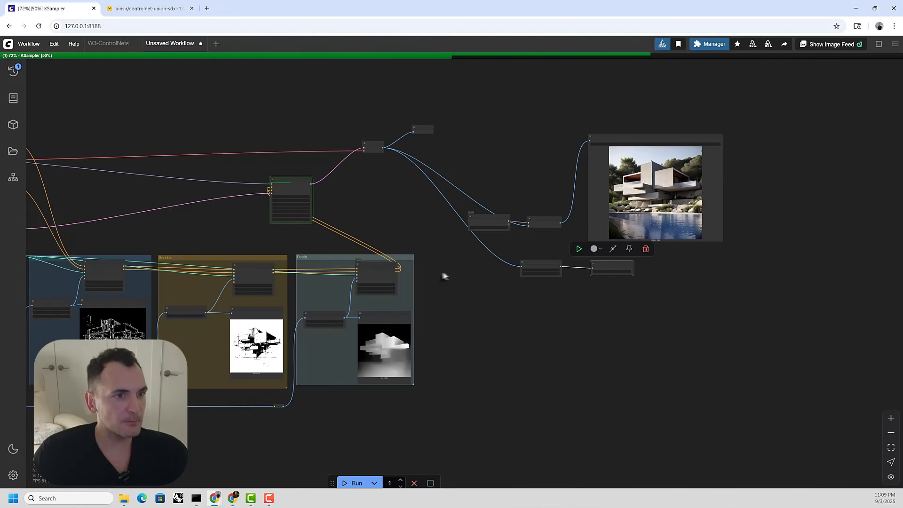
{"action": "scroll", "coordinate": [499, 150], "scroll_direction": "up", "scroll_amount": 3}
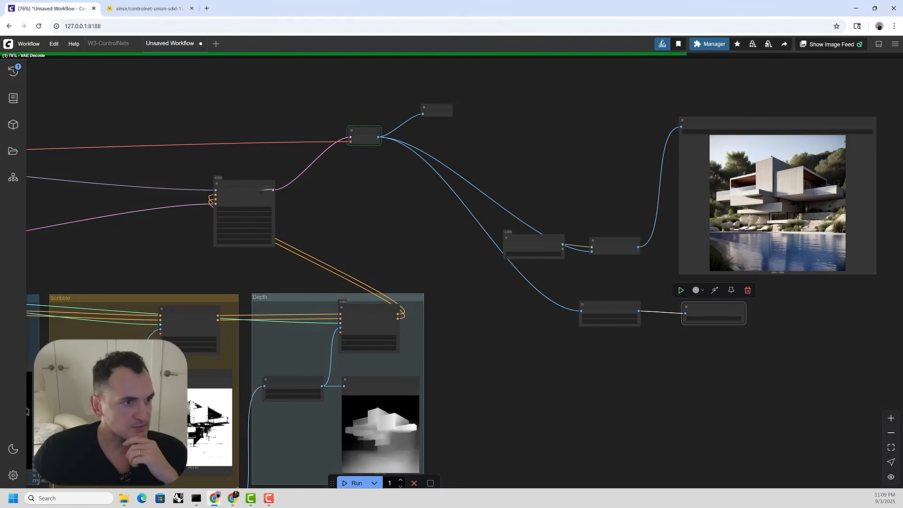
Enlarge the Preview Image node beside VAE Decode so the base render displays bigger
{"action": "scroll", "coordinate": [483, 142], "scroll_direction": "up", "scroll_amount": 5}
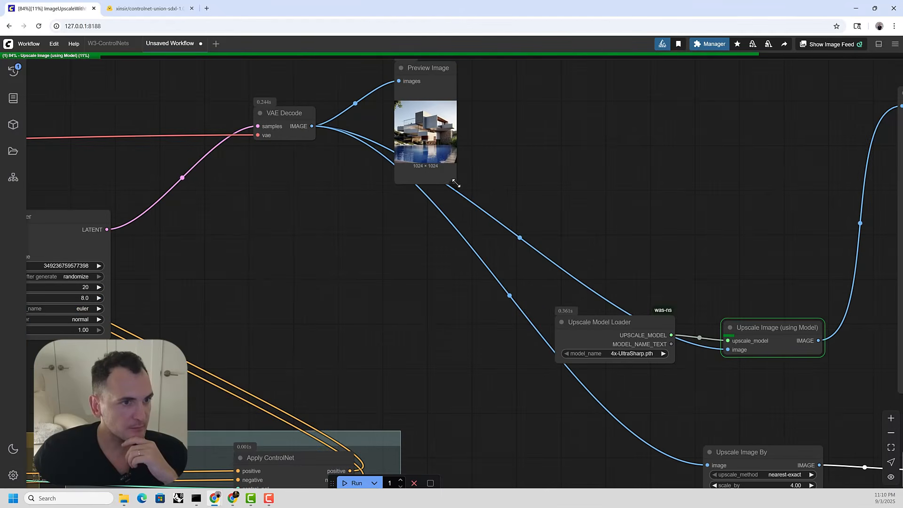
{"action": "left_click_drag", "start_coordinate": [456, 184], "coordinate": [631, 290]}
{"action": "left_click_drag", "start_coordinate": [697, 216], "coordinate": [412, 170]}
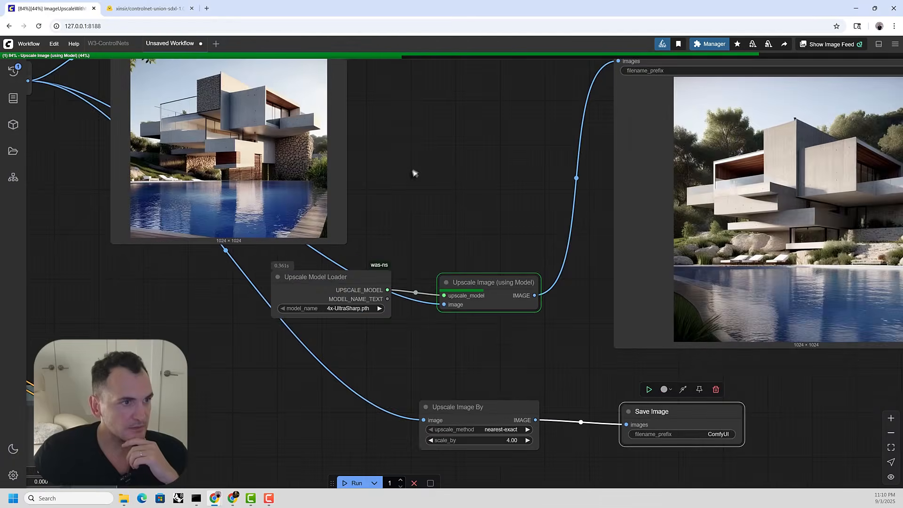
Enlarge the Save Image node fed by Upscale Image By so its output displays bigger
{"action": "scroll", "coordinate": [414, 173], "scroll_direction": "down", "scroll_amount": 4}
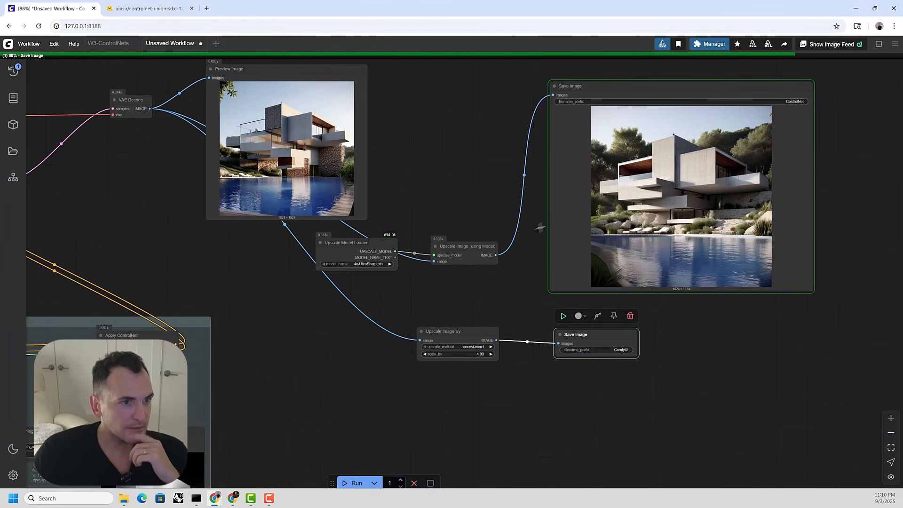
{"action": "scroll", "coordinate": [705, 282], "scroll_direction": "up", "scroll_amount": 2}
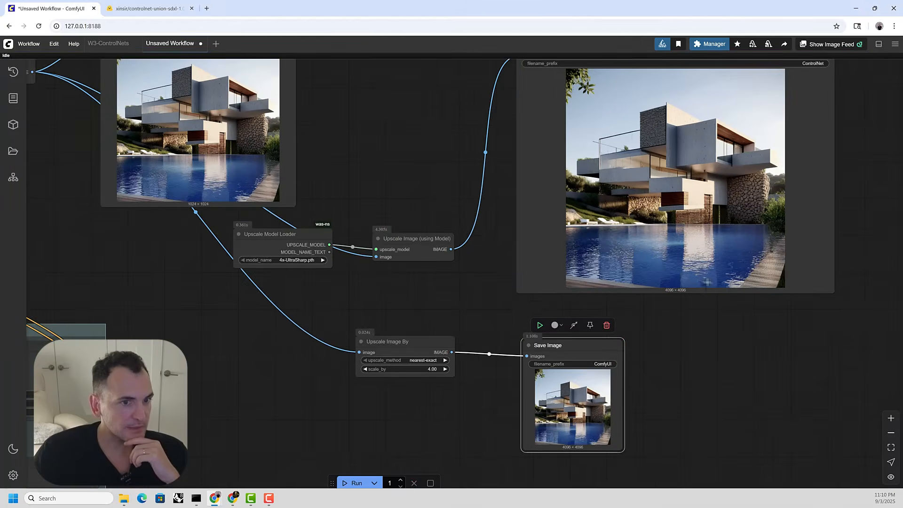
{"action": "scroll", "coordinate": [705, 283], "scroll_direction": "up", "scroll_amount": 1}
{"action": "left_click_drag", "start_coordinate": [634, 451], "coordinate": [716, 465]}
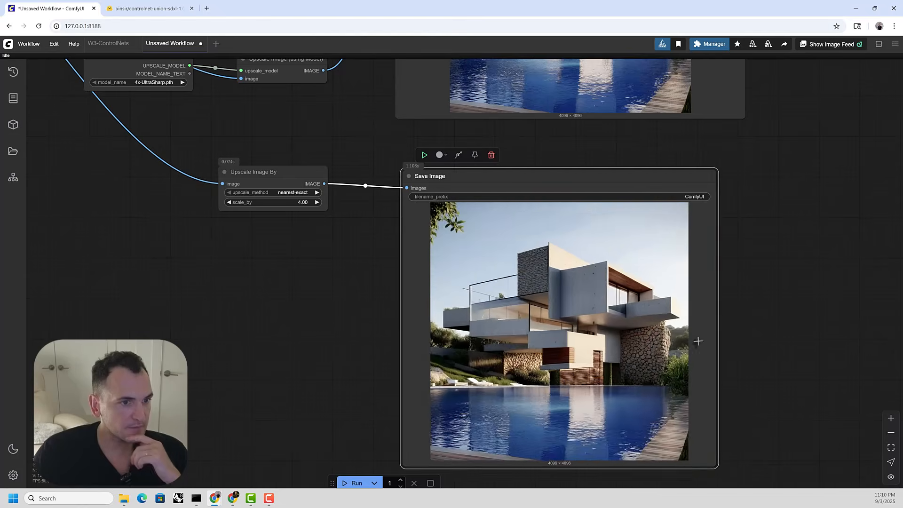
Enlarge the lower Save Image node further so the plain 4x upscaled render is easier to inspect
{"action": "scroll", "coordinate": [699, 342], "scroll_direction": "down", "scroll_amount": 4}
{"action": "left_click_drag", "start_coordinate": [651, 245], "coordinate": [615, 252]}
{"action": "scroll", "coordinate": [625, 308], "scroll_direction": "up", "scroll_amount": 3}
{"action": "scroll", "coordinate": [731, 287], "scroll_direction": "down", "scroll_amount": 2}
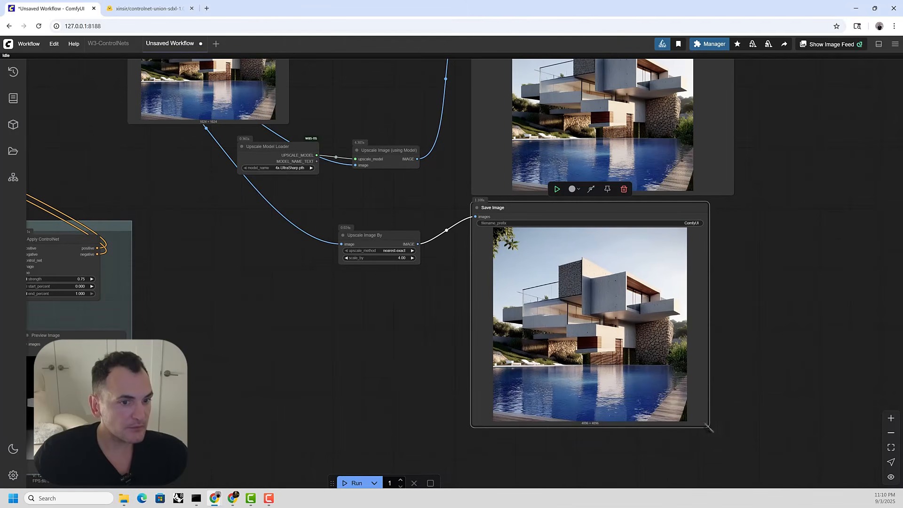
{"action": "left_click_drag", "start_coordinate": [708, 427], "coordinate": [752, 452]}
Inspect the plain 4x upscaled render in close-up and compare its detail with the model-based upscale above it
{"action": "scroll", "coordinate": [615, 309], "scroll_direction": "up", "scroll_amount": 11}
{"action": "scroll", "coordinate": [614, 271], "scroll_direction": "down", "scroll_amount": 4}
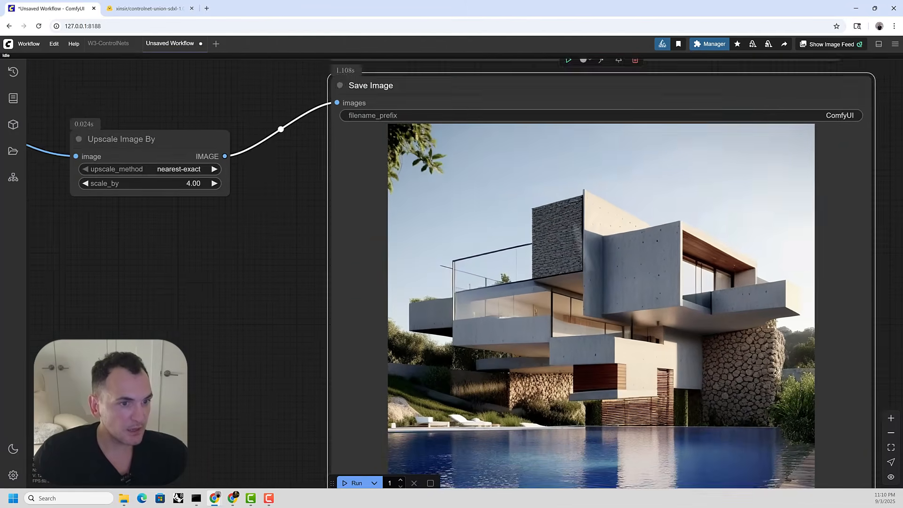
{"action": "left_click_drag", "start_coordinate": [611, 332], "coordinate": [585, 252]}
{"action": "scroll", "coordinate": [606, 262], "scroll_direction": "down", "scroll_amount": 2}
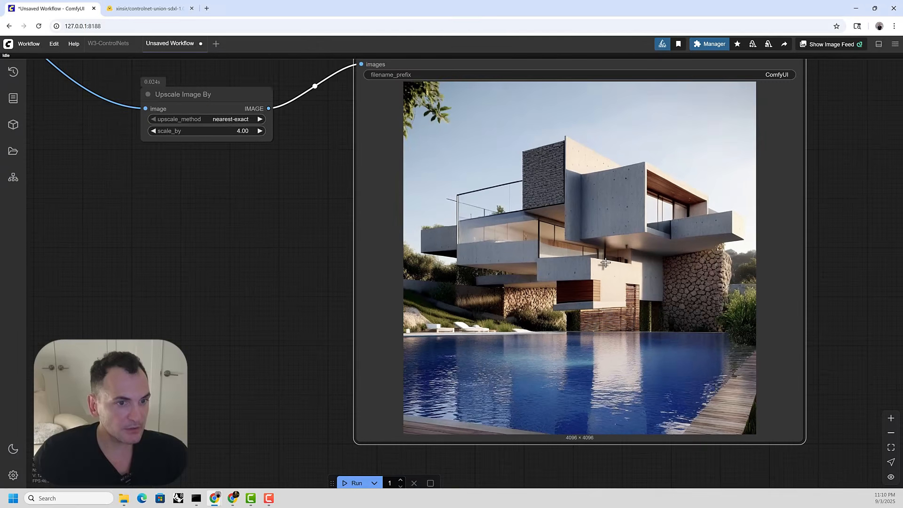
{"action": "scroll", "coordinate": [605, 263], "scroll_direction": "up", "scroll_amount": 10}
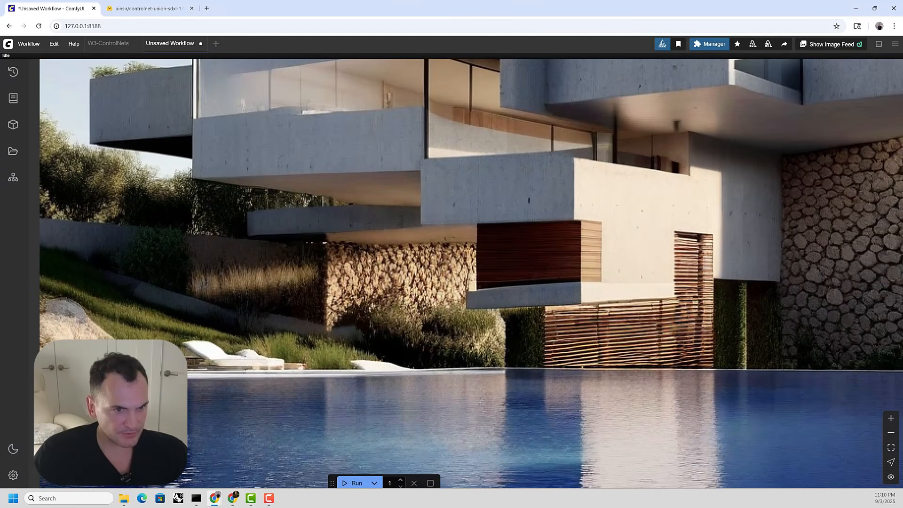
{"action": "scroll", "coordinate": [588, 292], "scroll_direction": "down", "scroll_amount": 6}
{"action": "scroll", "coordinate": [611, 235], "scroll_direction": "up", "scroll_amount": 5}
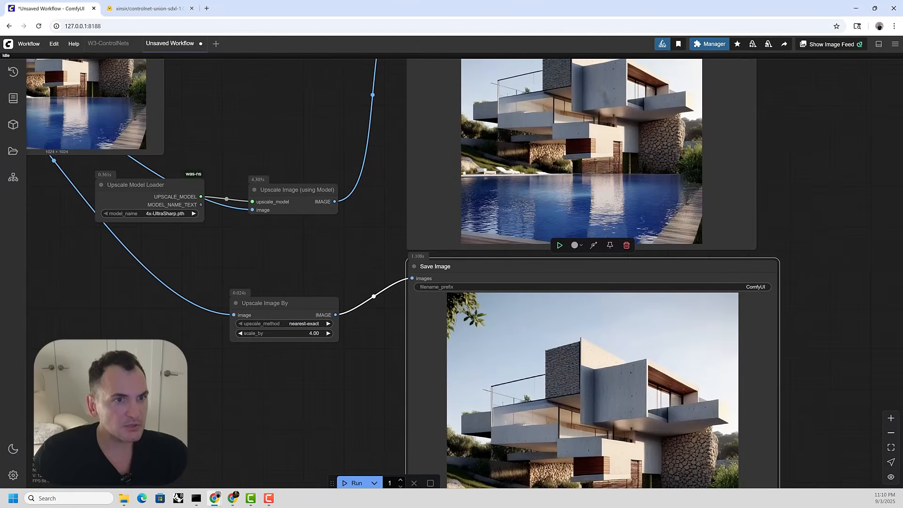
{"action": "scroll", "coordinate": [636, 182], "scroll_direction": "down", "scroll_amount": 5}
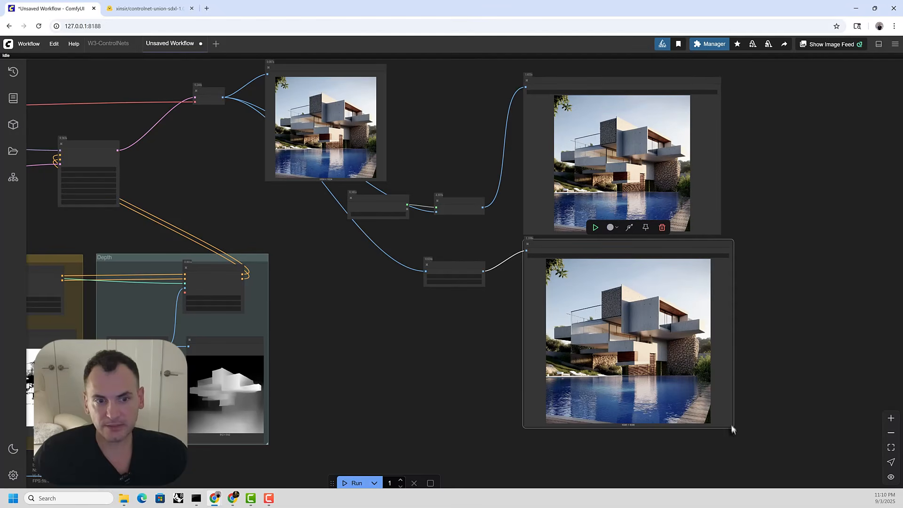
Fine-tune the size of the lower Save Image node and bring the whole workflow into view
{"action": "mouse_move", "coordinate": [730, 428]}
{"action": "left_mouse_down"}
{"action": "mouse_move", "coordinate": [716, 424]}
{"action": "mouse_move", "coordinate": [723, 433]}
{"action": "left_mouse_up"}
{"action": "scroll", "coordinate": [621, 316], "scroll_direction": "down", "scroll_amount": 6}
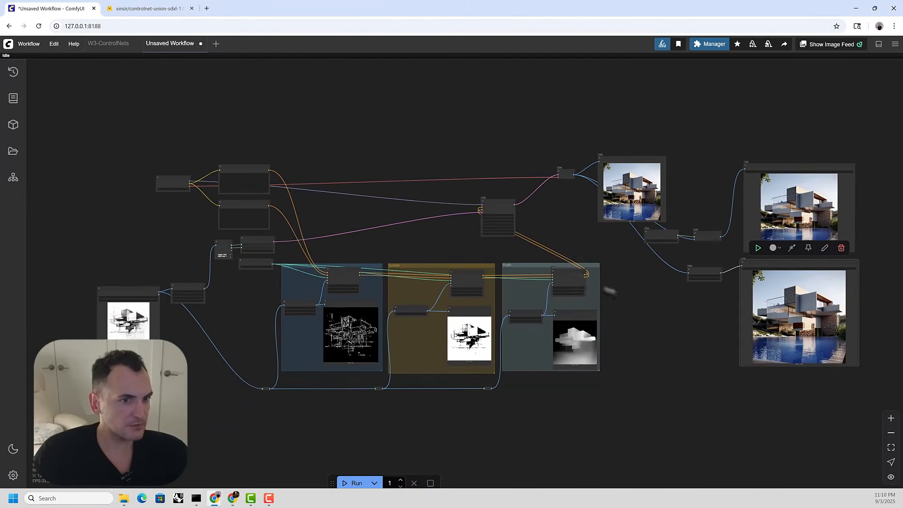
{"action": "left_click_drag", "start_coordinate": [588, 279], "coordinate": [536, 260]}
{"action": "scroll", "coordinate": [491, 252], "scroll_direction": "up", "scroll_amount": 2}
{"action": "scroll", "coordinate": [492, 253], "scroll_direction": "down", "scroll_amount": 2}
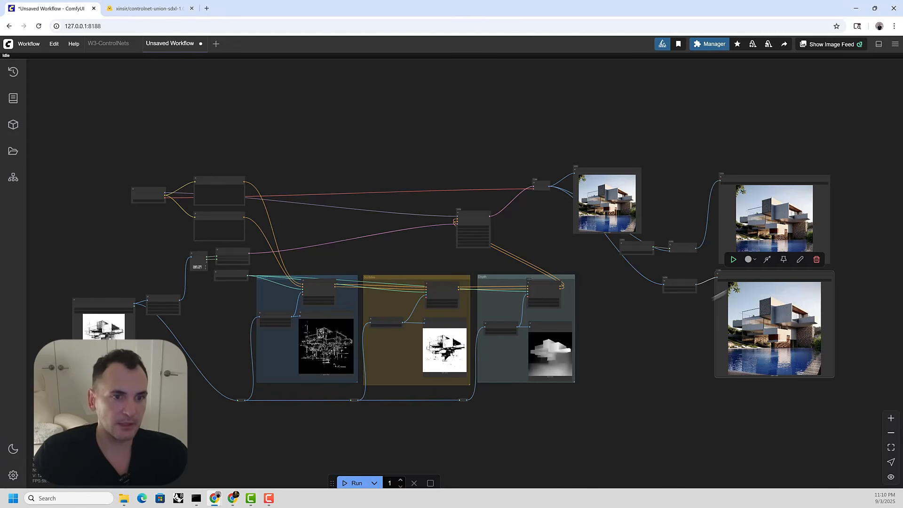
Bypass the Apply ControlNet node in the Scribble group
{"action": "scroll", "coordinate": [553, 247], "scroll_direction": "up", "scroll_amount": 7}
{"action": "left_click_drag", "start_coordinate": [412, 197], "coordinate": [513, 198]}
{"action": "scroll", "coordinate": [517, 183], "scroll_direction": "down", "scroll_amount": 4}
{"action": "left_click_drag", "start_coordinate": [420, 320], "coordinate": [567, 216]}
{"action": "scroll", "coordinate": [566, 216], "scroll_direction": "up", "scroll_amount": 5}
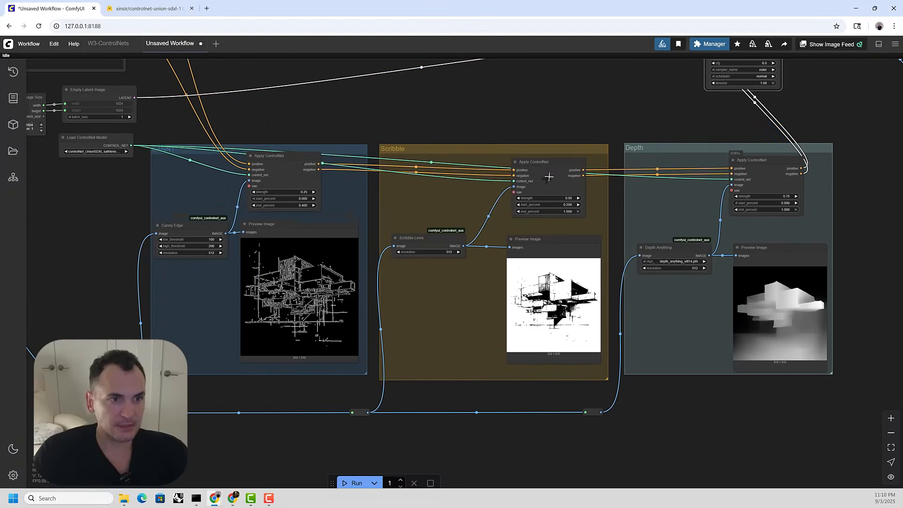
{"action": "left_click_drag", "start_coordinate": [550, 173], "coordinate": [550, 163]}
{"action": "left_click", "coordinate": [553, 138]}
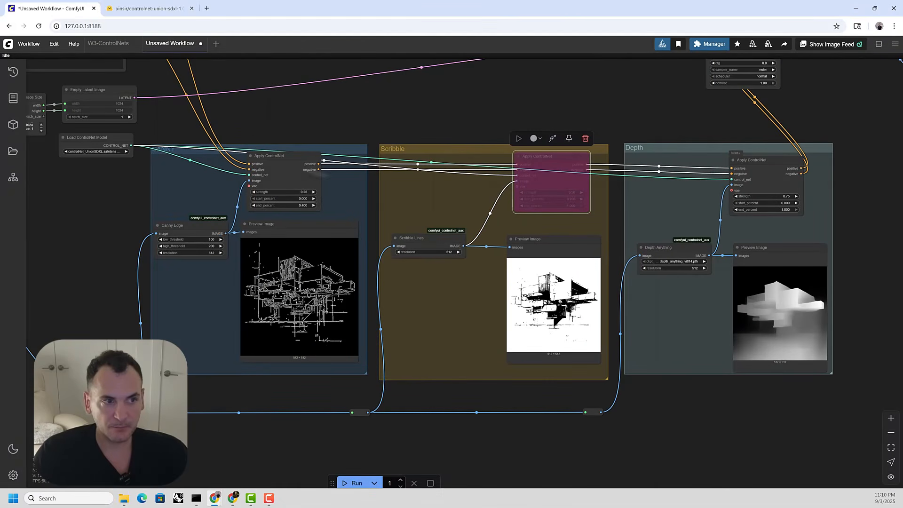
Bypass the Canny group's Apply ControlNet node and re-enable the one in the Scribble group
{"action": "scroll", "coordinate": [612, 224], "scroll_direction": "down", "scroll_amount": 4}
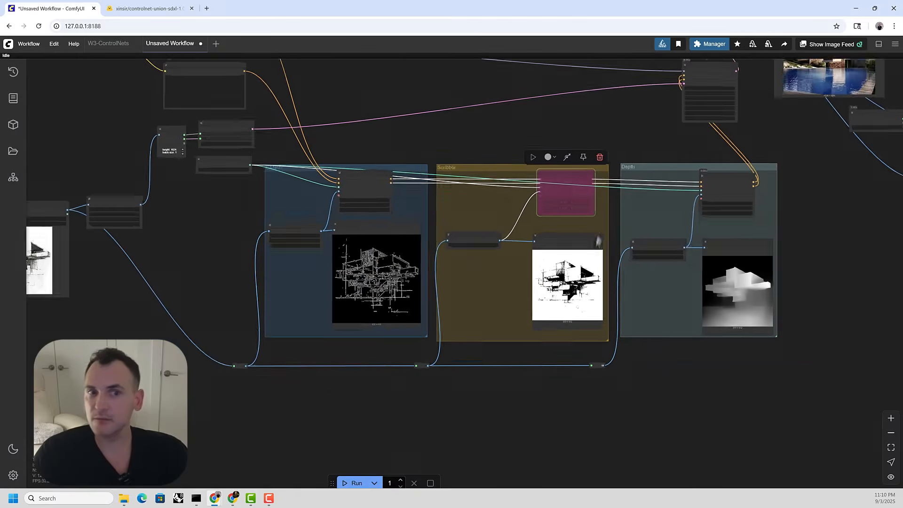
{"action": "left_click_drag", "start_coordinate": [588, 225], "coordinate": [461, 267]}
{"action": "scroll", "coordinate": [267, 235], "scroll_direction": "up", "scroll_amount": 6}
{"action": "left_click", "coordinate": [269, 221]}
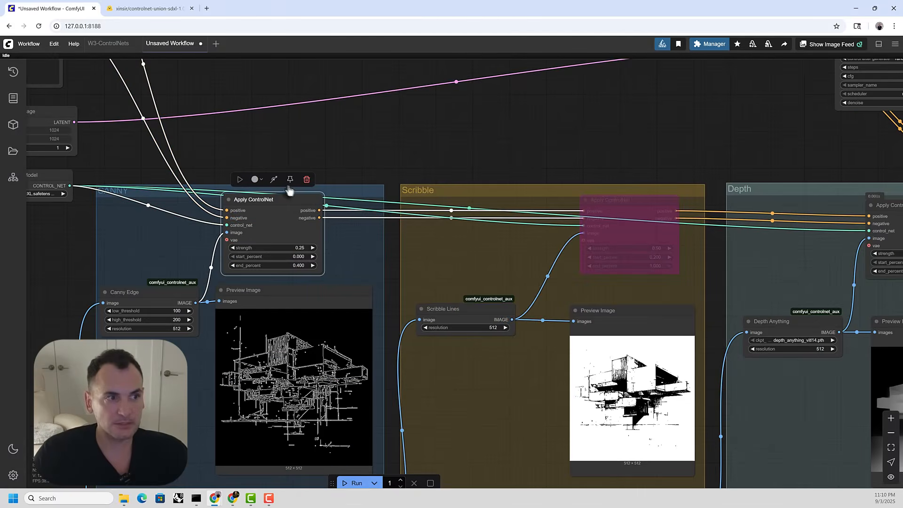
{"action": "left_click", "coordinate": [275, 180]}
{"action": "left_click", "coordinate": [622, 194]}
{"action": "left_click", "coordinate": [630, 180]}
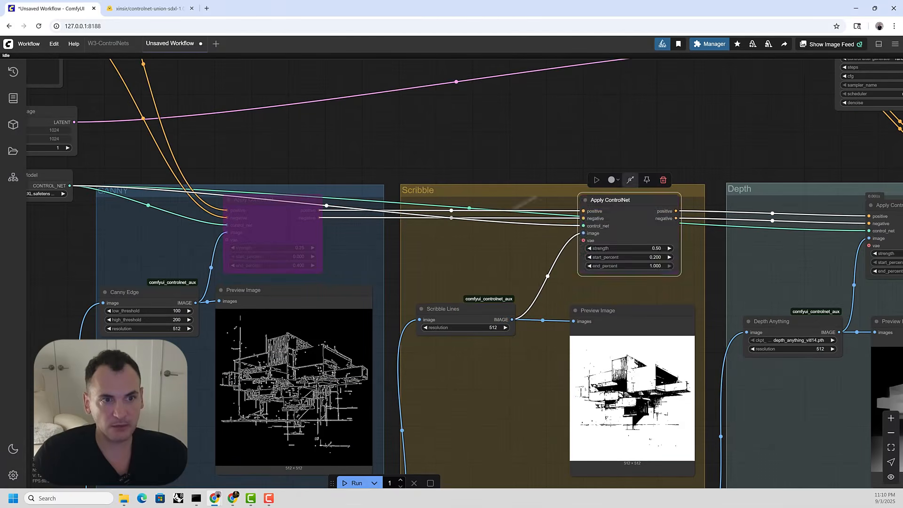
Run the workflow with the Canny ControlNet bypassed and check the ControlNet groups' settings while it processes
{"action": "scroll", "coordinate": [480, 216], "scroll_direction": "down", "scroll_amount": 5}
{"action": "left_click", "coordinate": [353, 483]}
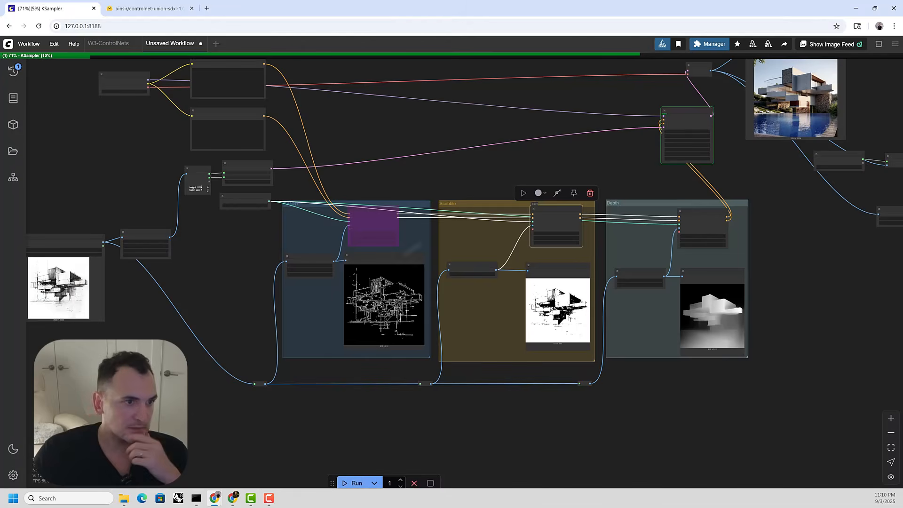
{"action": "scroll", "coordinate": [392, 197], "scroll_direction": "up", "scroll_amount": 4}
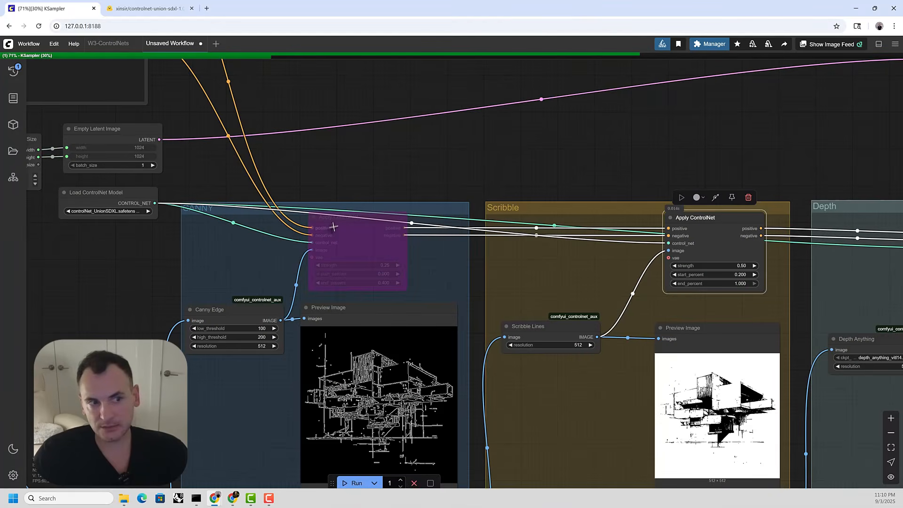
{"action": "scroll", "coordinate": [367, 229], "scroll_direction": "down", "scroll_amount": 6}
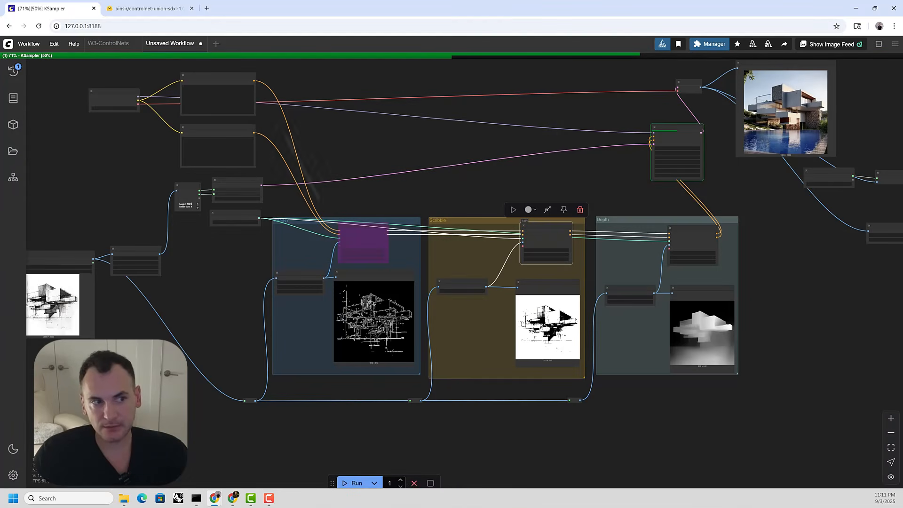
{"action": "scroll", "coordinate": [353, 233], "scroll_direction": "up", "scroll_amount": 1}
{"action": "scroll", "coordinate": [352, 233], "scroll_direction": "up", "scroll_amount": 5}
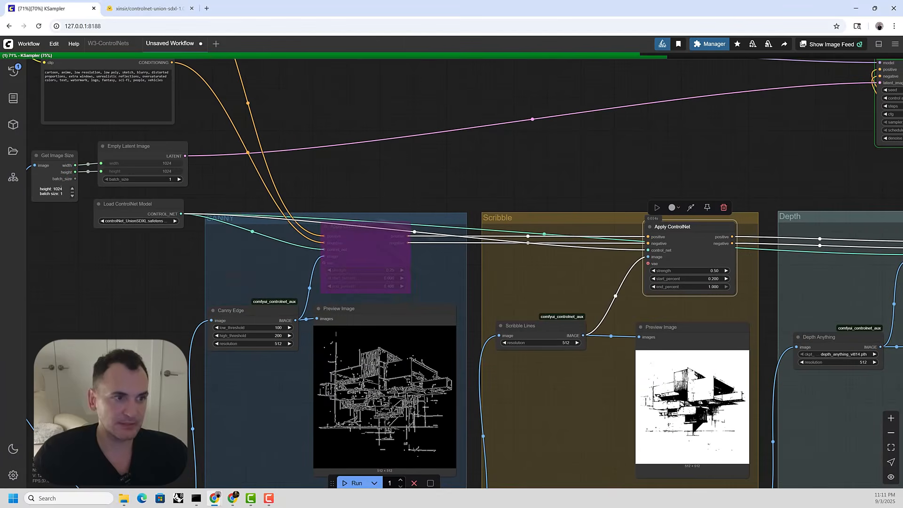
{"action": "scroll", "coordinate": [354, 266], "scroll_direction": "down", "scroll_amount": 3}
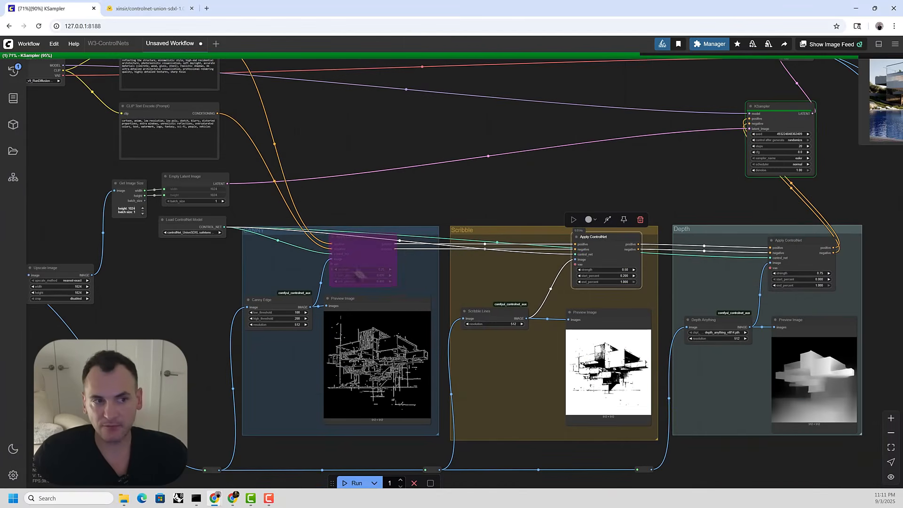
{"action": "scroll", "coordinate": [450, 234], "scroll_direction": "down", "scroll_amount": 4}
{"action": "left_click_drag", "start_coordinate": [706, 215], "coordinate": [470, 242]}
{"action": "scroll", "coordinate": [292, 353], "scroll_direction": "up", "scroll_amount": 6}
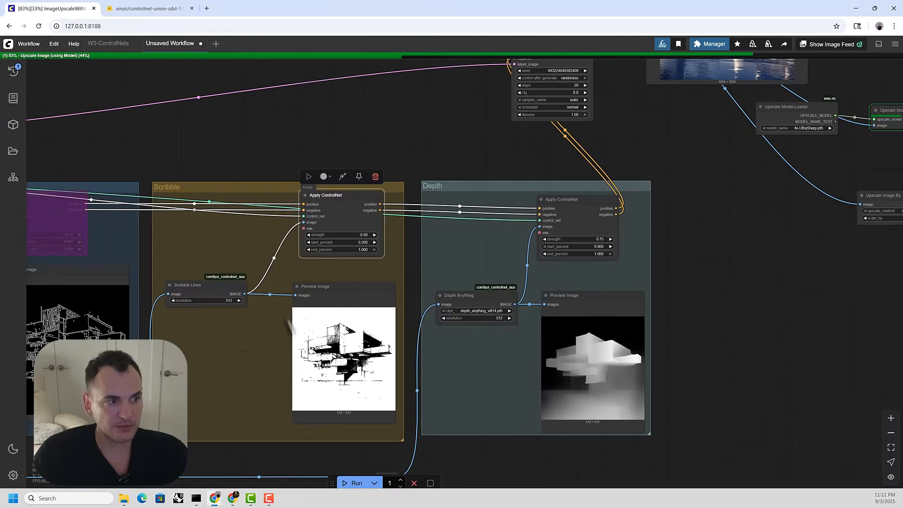
Examine the new render in both Save Image nodes and relate it to the active Scribble and Depth groups
{"action": "scroll", "coordinate": [310, 325], "scroll_direction": "down", "scroll_amount": 5}
{"action": "left_click_drag", "start_coordinate": [529, 306], "coordinate": [411, 333]}
{"action": "scroll", "coordinate": [727, 146], "scroll_direction": "up", "scroll_amount": 5}
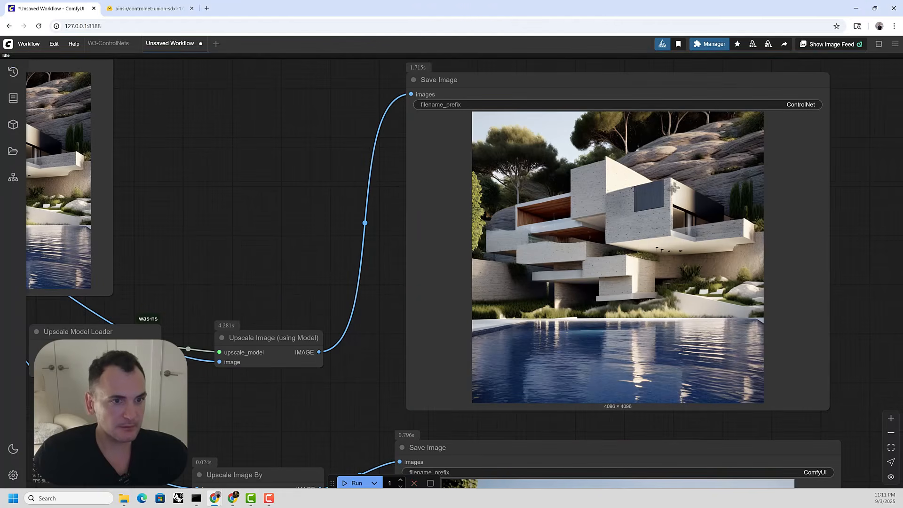
{"action": "scroll", "coordinate": [670, 193], "scroll_direction": "down", "scroll_amount": 5}
{"action": "left_click_drag", "start_coordinate": [515, 299], "coordinate": [492, 162]}
{"action": "scroll", "coordinate": [369, 262], "scroll_direction": "down", "scroll_amount": 8}
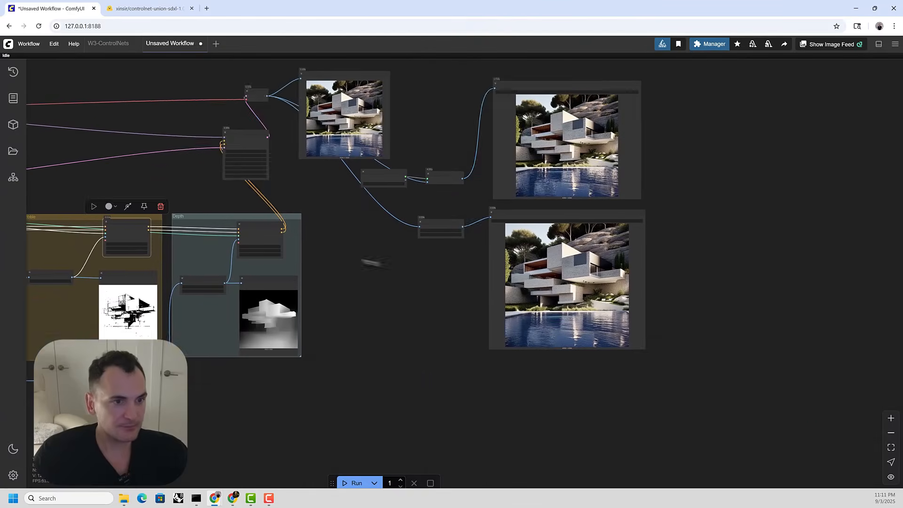
{"action": "scroll", "coordinate": [584, 321], "scroll_direction": "up", "scroll_amount": 3}
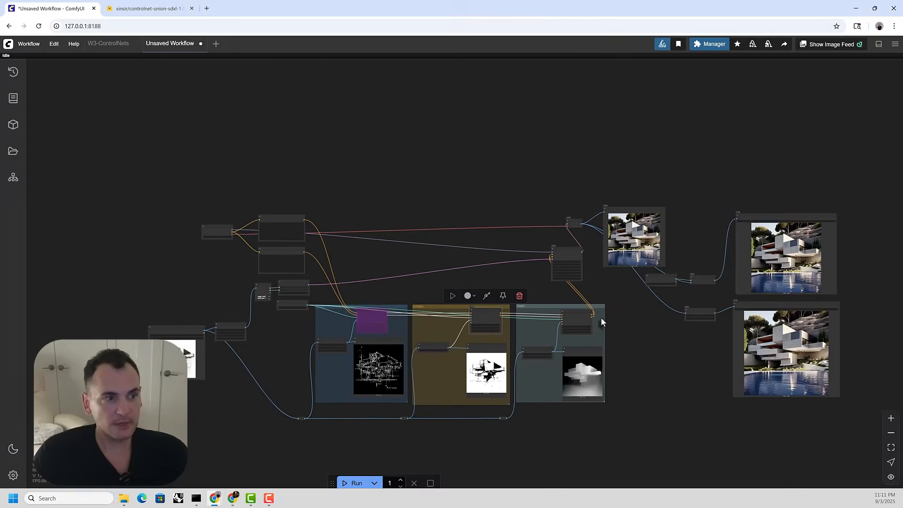